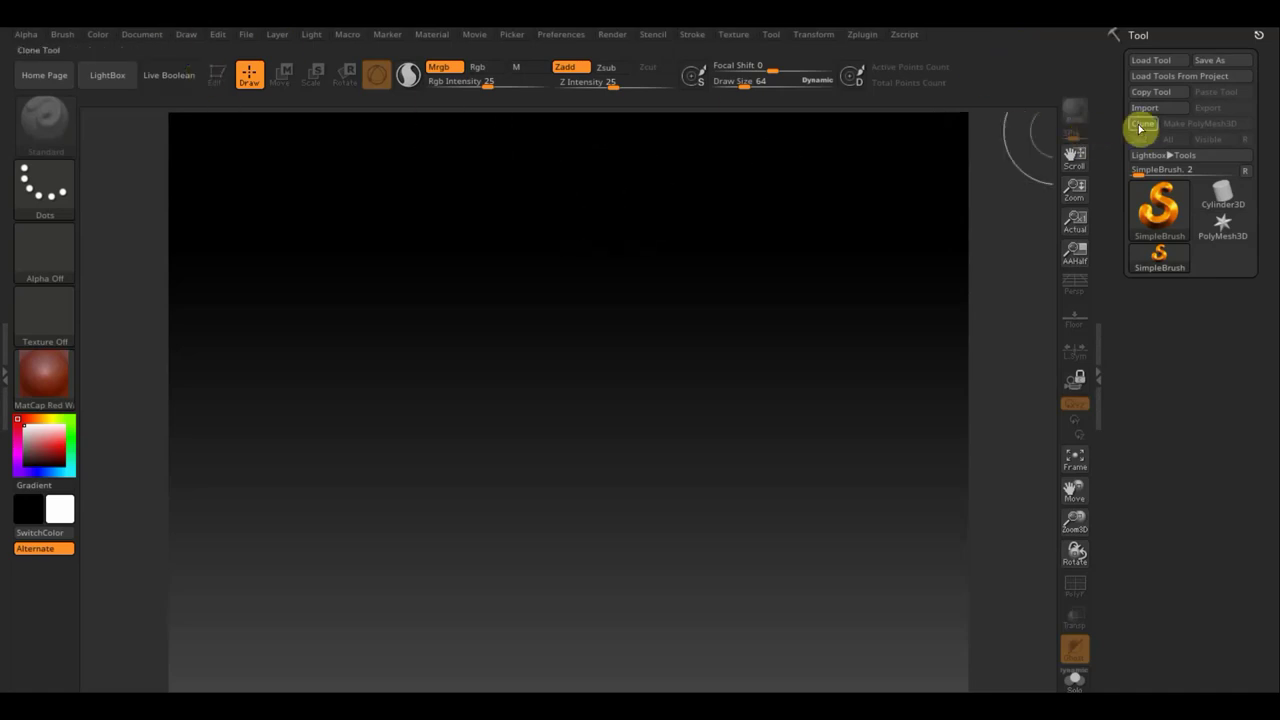
Load the DemoSoldier.ZPR project from LightBox and snap the soldier to a front view.
click(1160, 214)
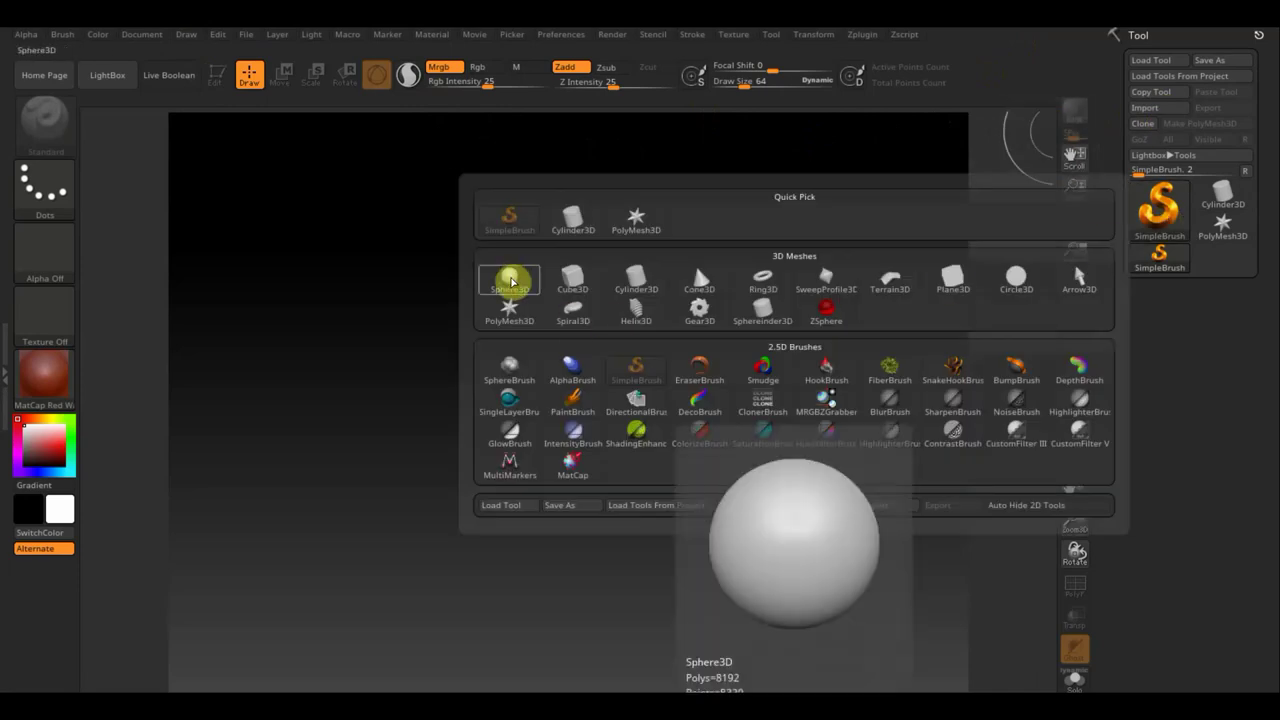
click(112, 78)
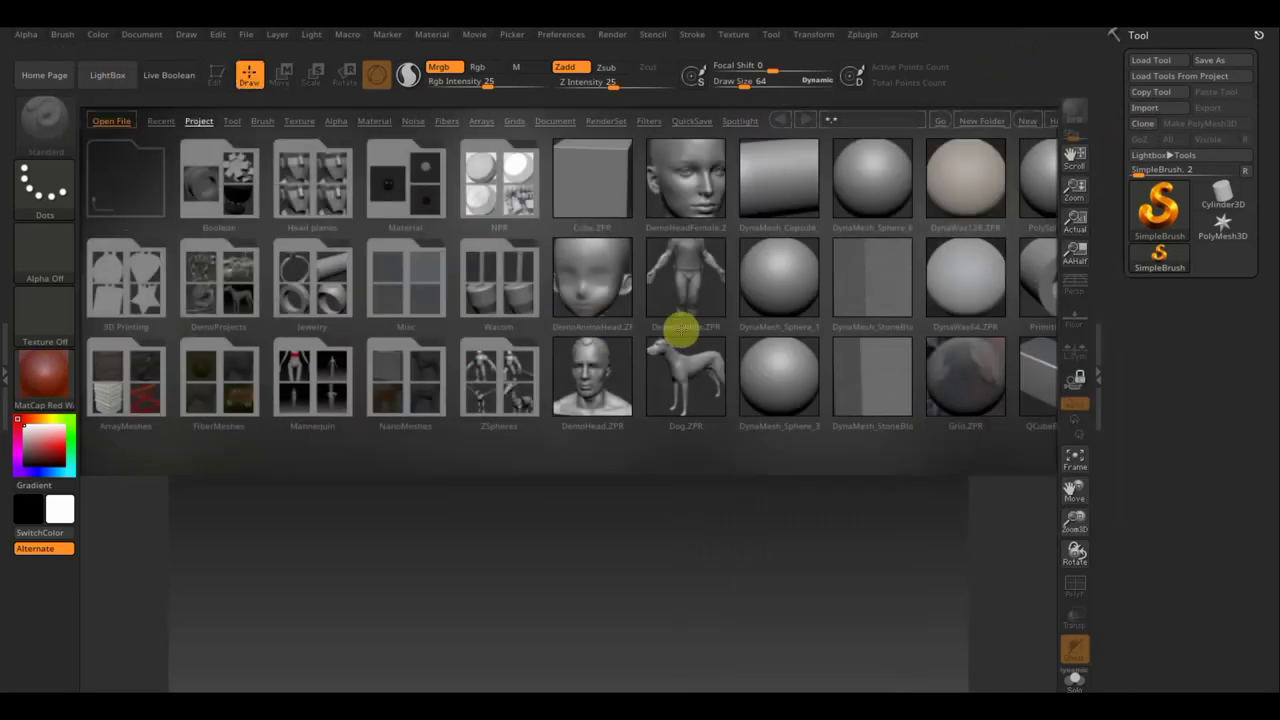
click(690, 288)
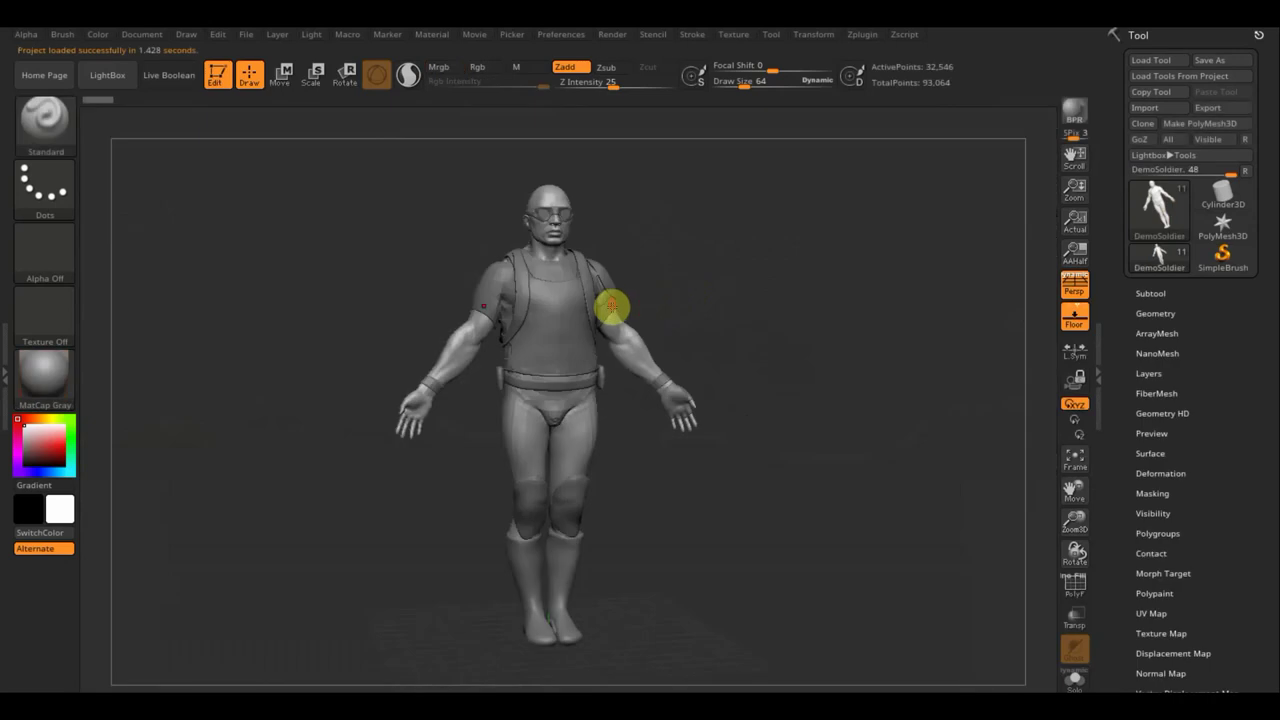
shift+drag(763, 337, 763, 334)
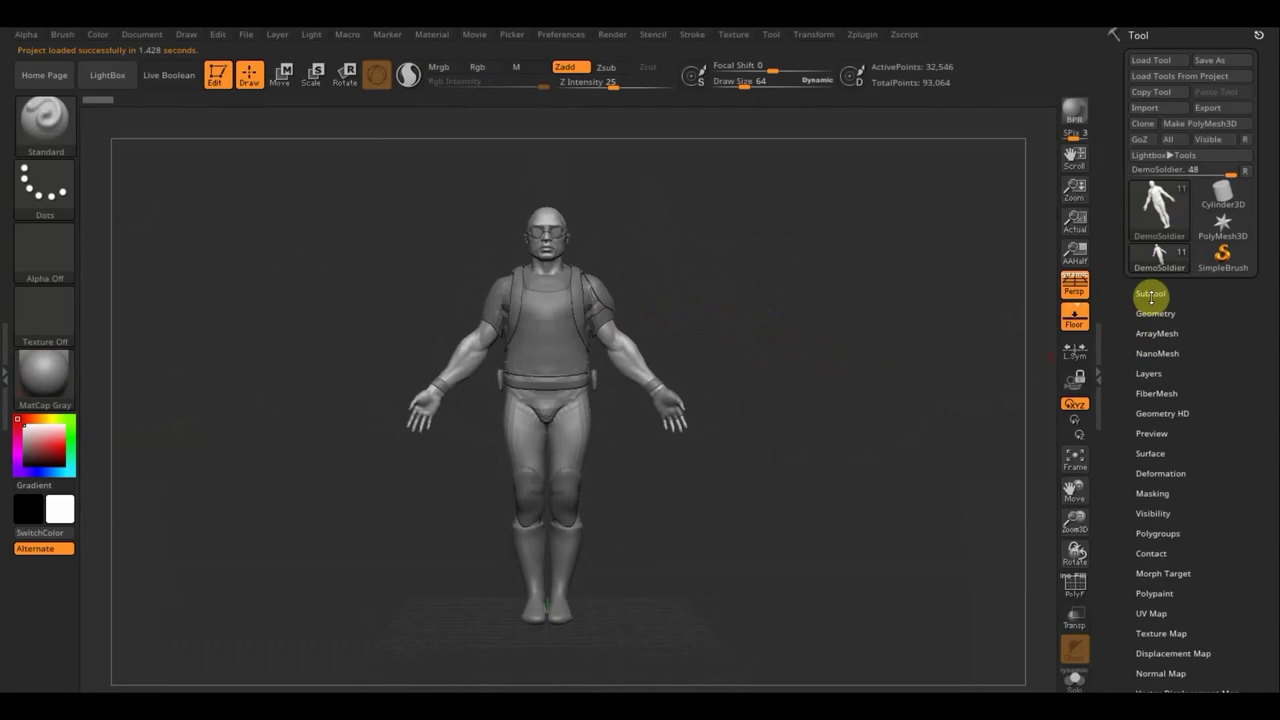
Convert the soldier into a single PolyMesh3D, PM3D_DemoSoldier, showing only the bare body.
click(1148, 292)
mouse_move(1207, 155)
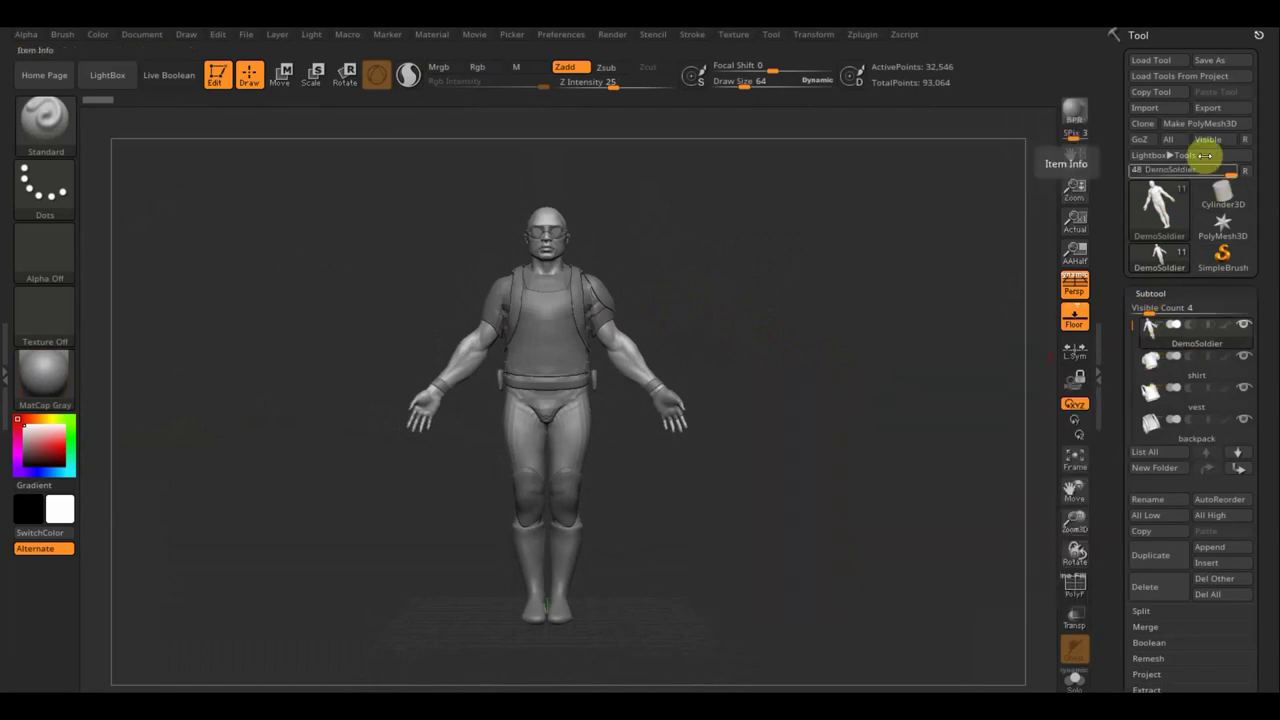
click(1200, 124)
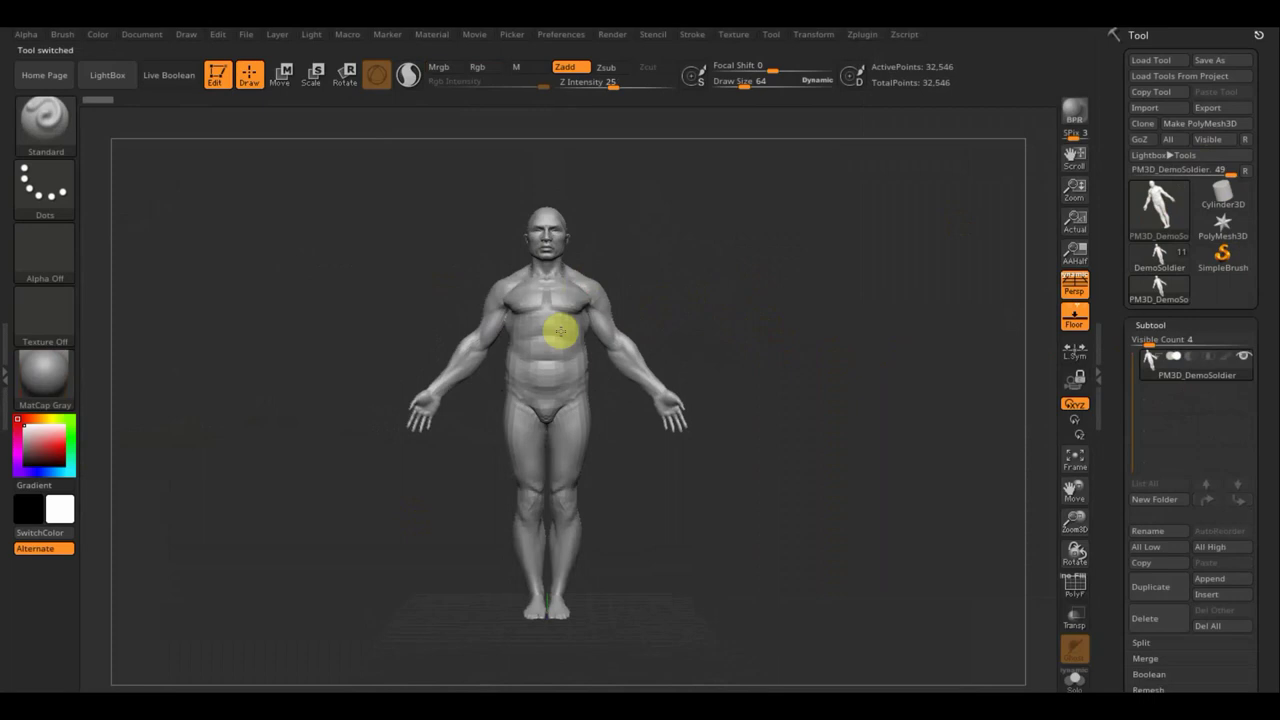
mouse_move(739, 333)
alt+mouse_down()
mouse_move(737, 409)
mouse_move(724, 332)
alt+mouse_up()
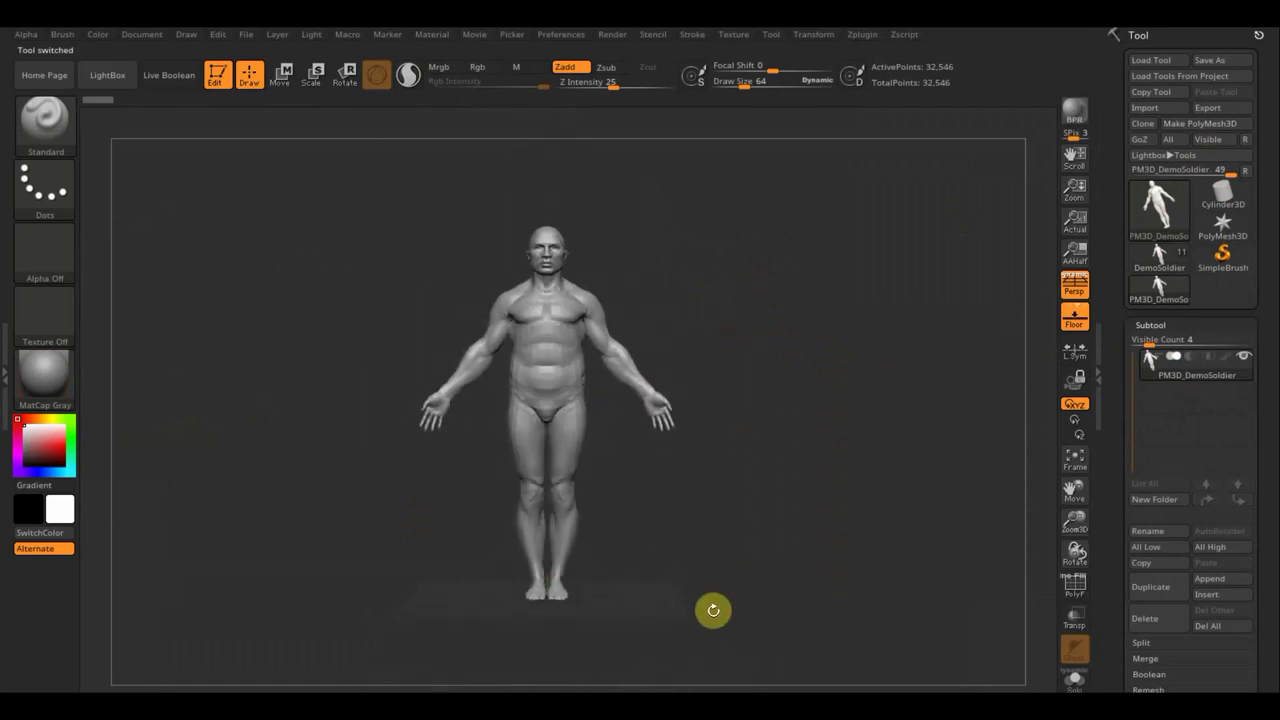
ctrl+shift+click(36, 132)
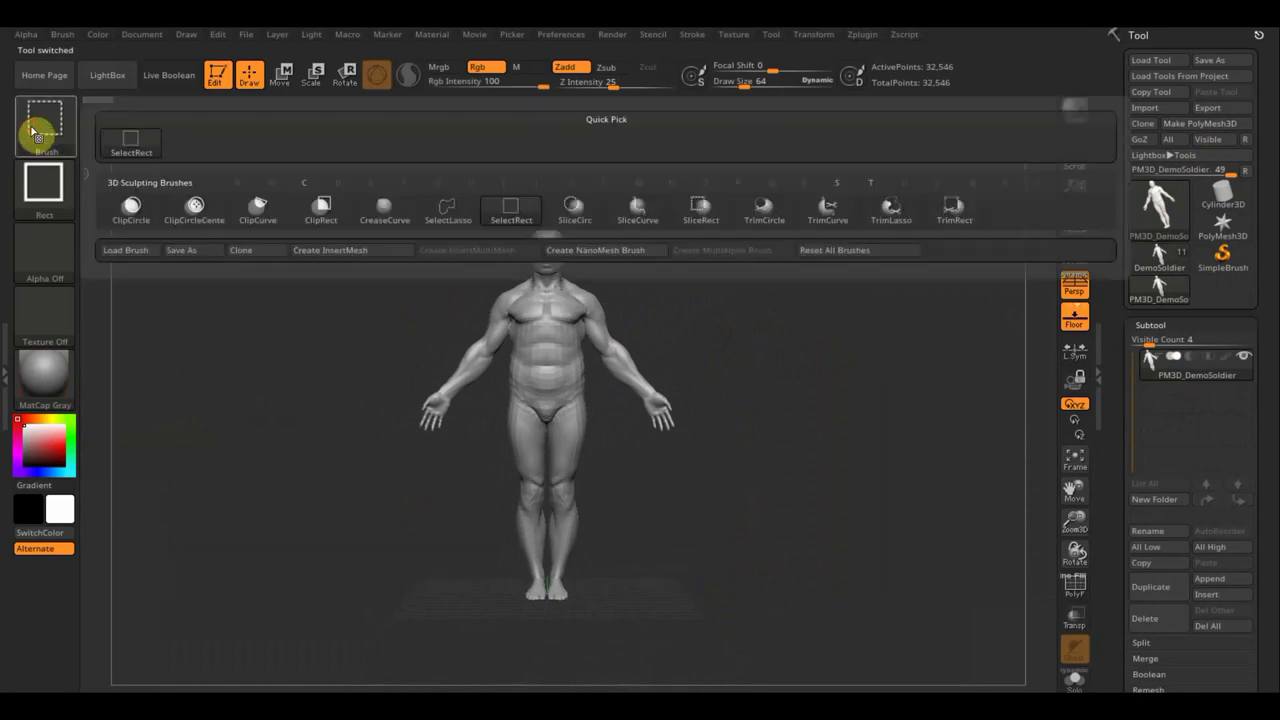
Trim away the legs, lower torso and both arms with TrimRect, leaving a head-and-torso bust.
click(960, 207)
mouse_move(766, 648)
ctrl+shift+mouse_down()
mouse_move(392, 418)
mouse_move(384, 400)
ctrl+shift+mouse_up()
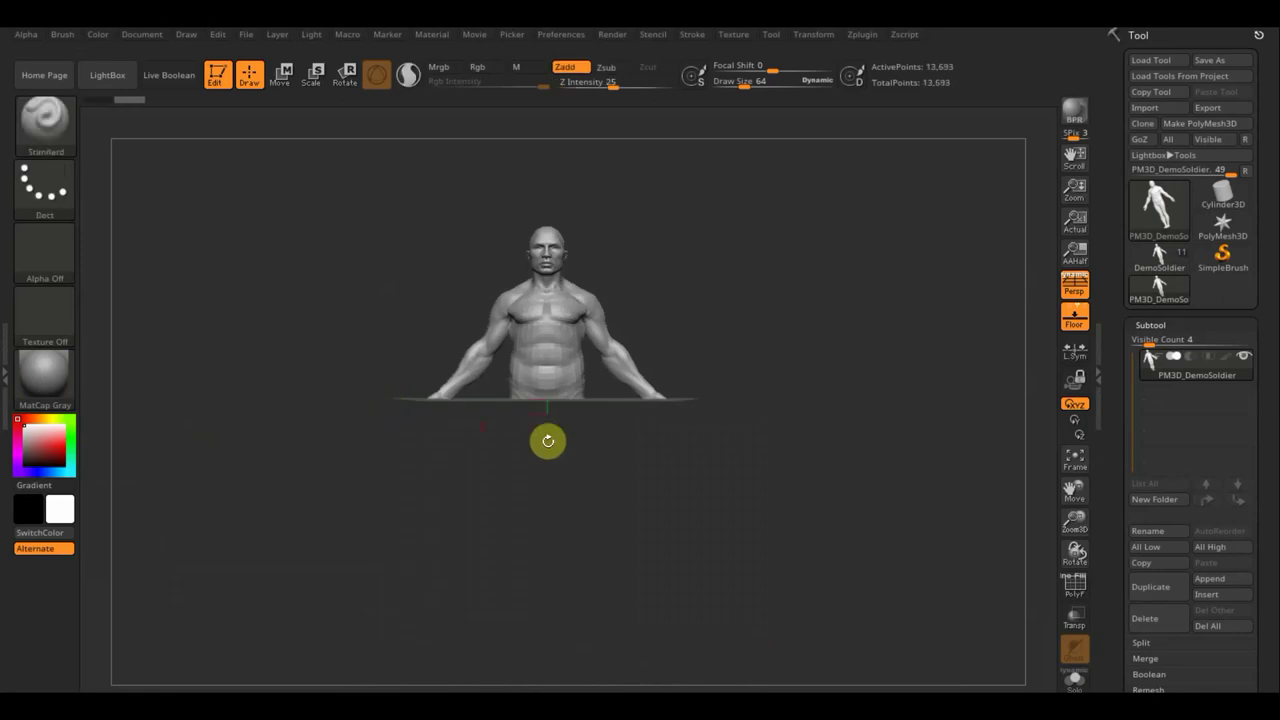
ctrl+shift+drag(769, 483, 606, 287)
ctrl+shift+drag(404, 294, 486, 451)
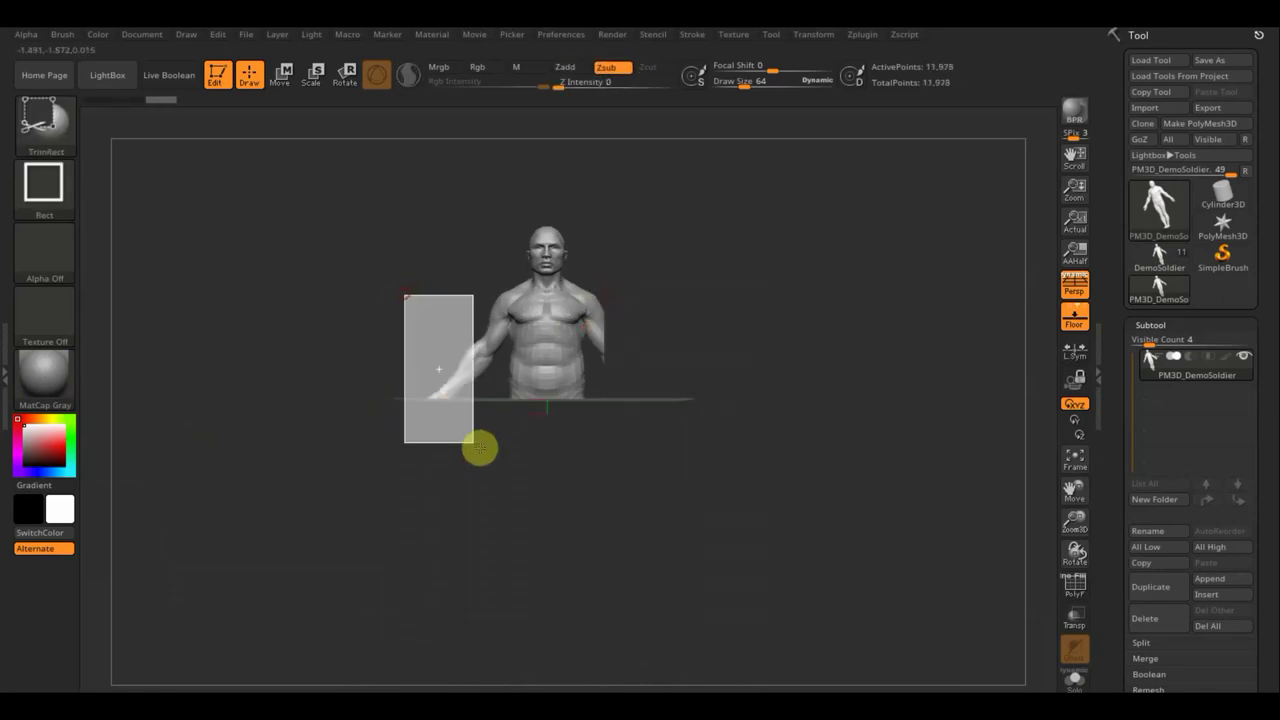
mouse_move(695, 336)
mouse_down()
mouse_move(771, 346)
mouse_move(755, 346)
mouse_move(743, 466)
mouse_move(769, 403)
mouse_move(726, 449)
mouse_move(749, 243)
mouse_up()
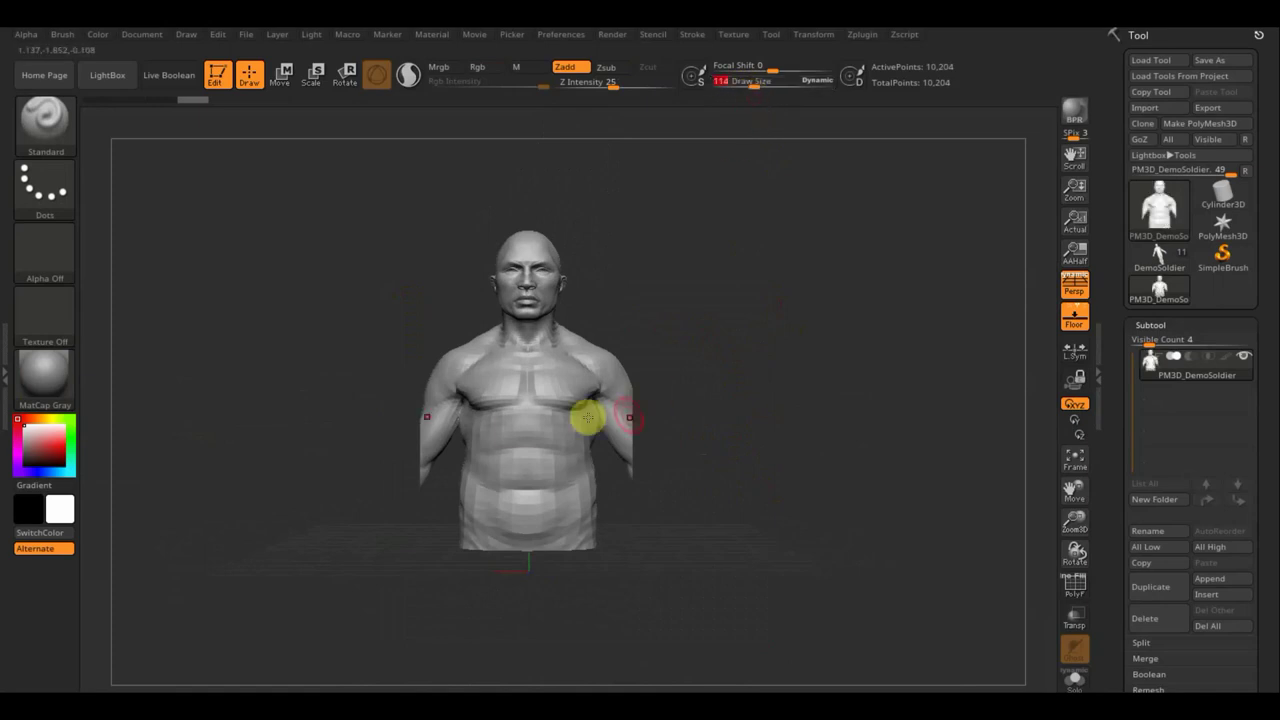
Trim the left arm stump shorter with TrimRect, bringing the bust to 9,944 active points.
key(ctrl)
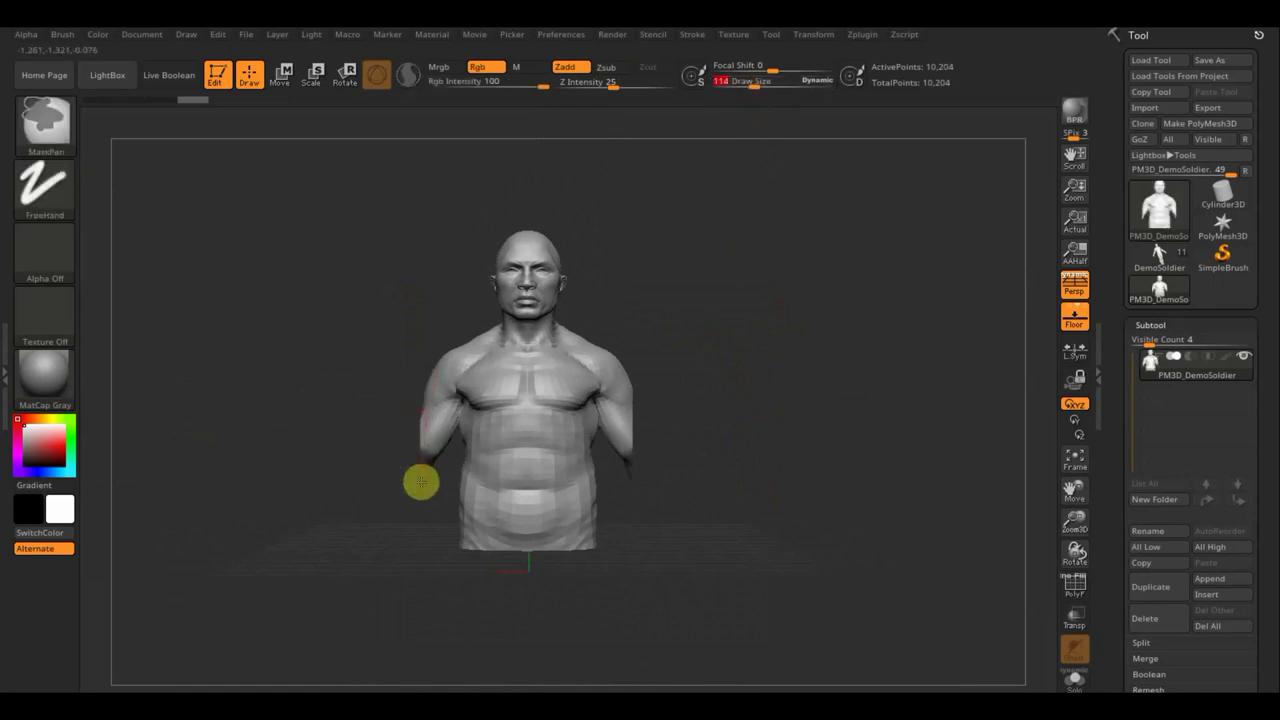
key(ctrl)
key(shift)
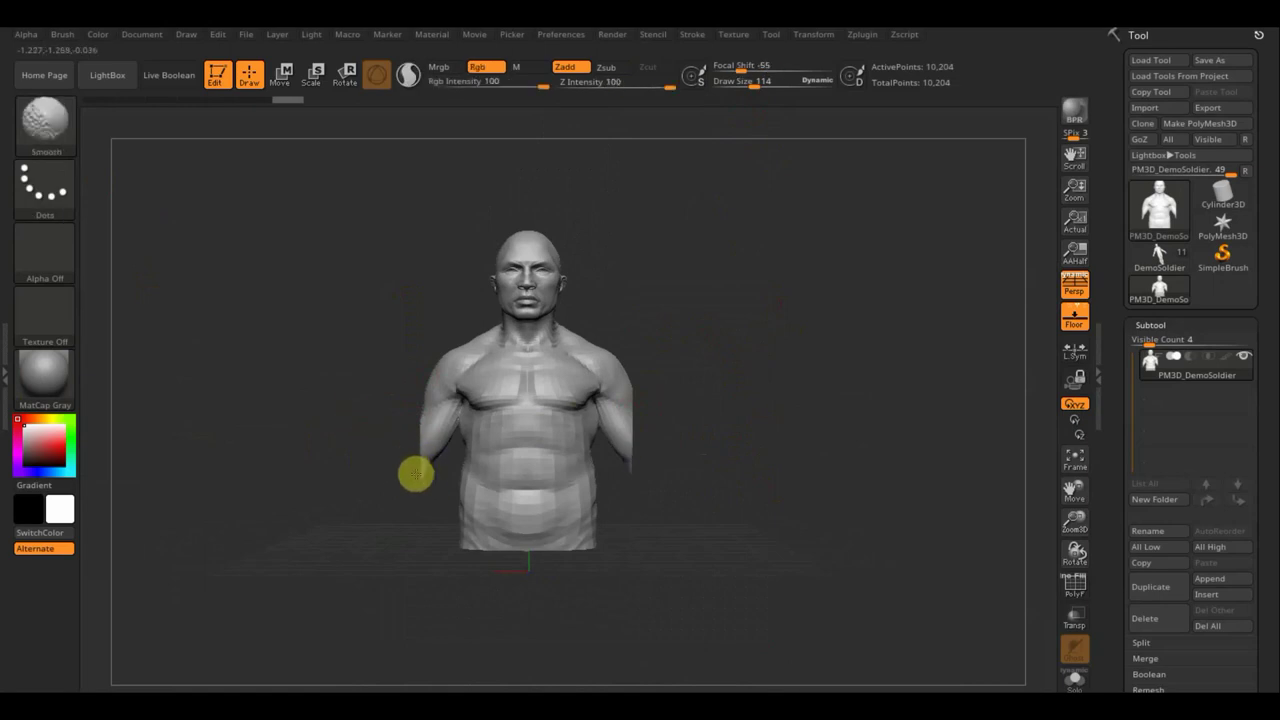
mouse_move(425, 540)
ctrl+shift+mouse_down()
mouse_move(391, 456)
mouse_move(394, 467)
ctrl+shift+mouse_up()
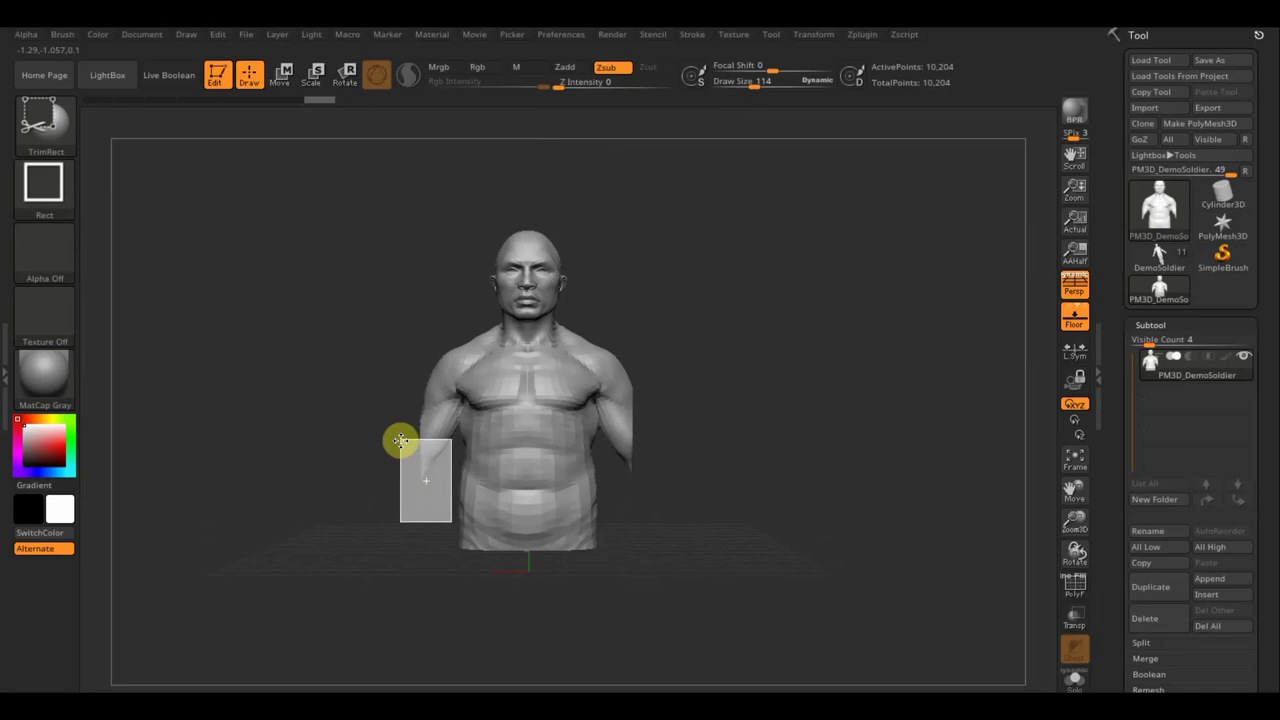
ctrl+shift+drag(400, 440, 427, 438)
key(ctrl+shift)
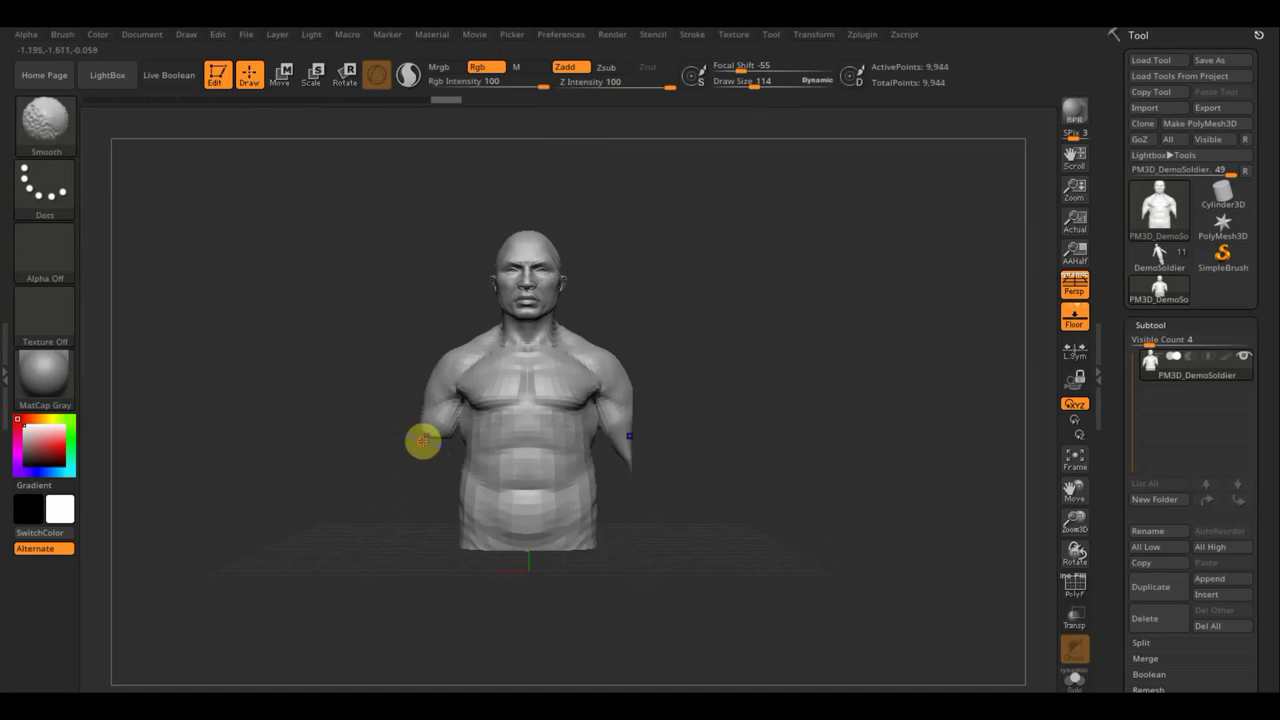
mouse_move(757, 431)
mouse_down()
mouse_move(820, 437)
mouse_move(737, 457)
mouse_move(797, 451)
mouse_move(772, 458)
mouse_move(551, 474)
mouse_move(634, 451)
mouse_move(671, 469)
mouse_up()
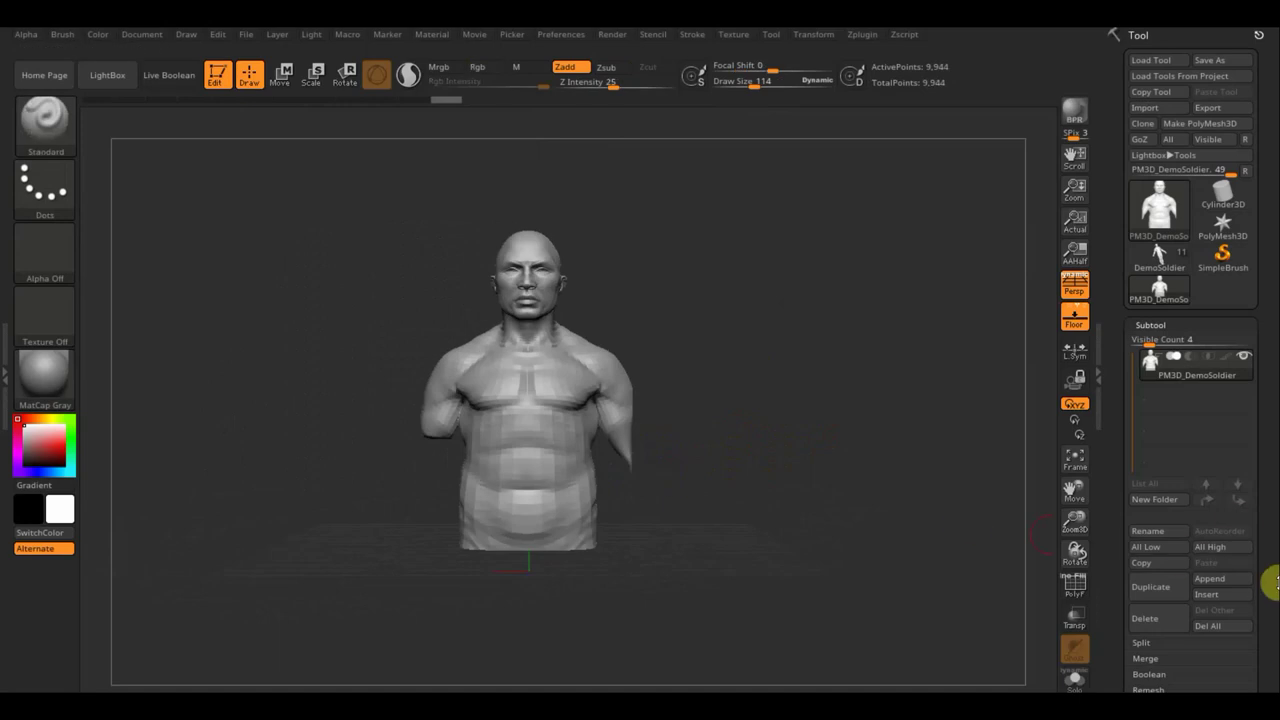
Apply Mirror And Weld so both arm stumps match, leaving 9,868 active points.
scroll(1269, 540, down, 2)
scroll(1240, 570, down, 1)
click(1161, 675)
click(1180, 546)
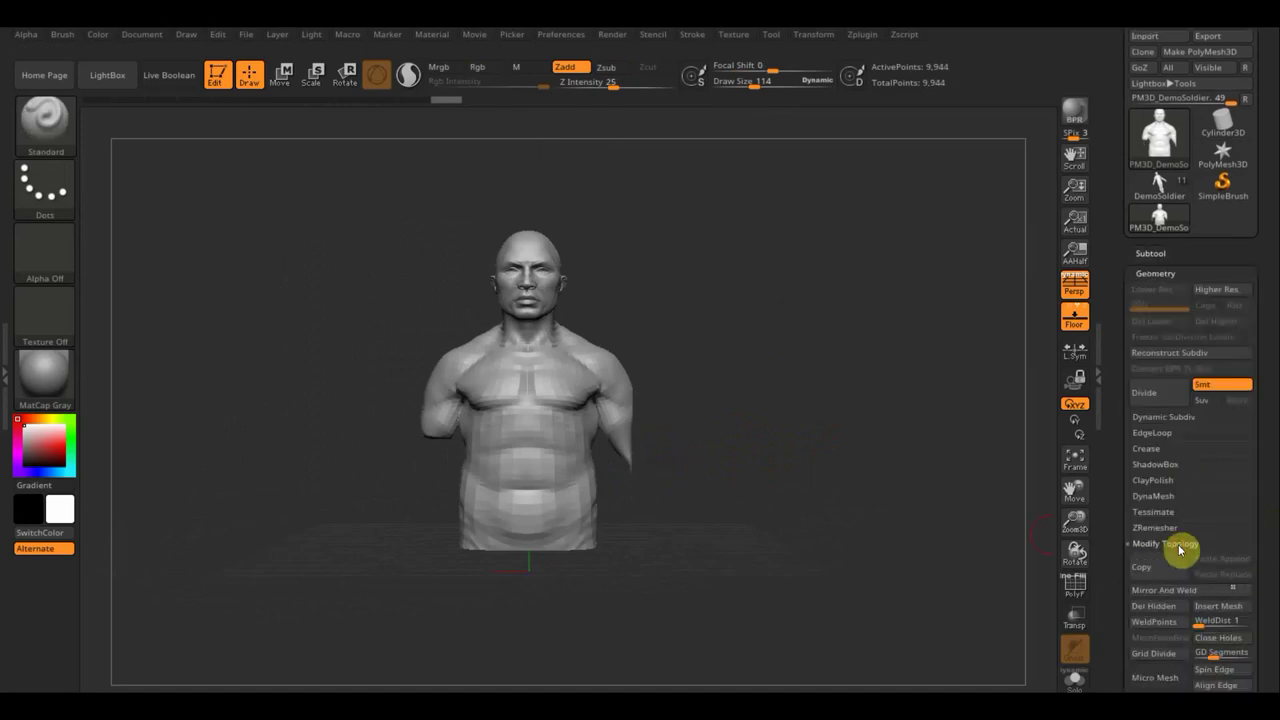
click(1165, 590)
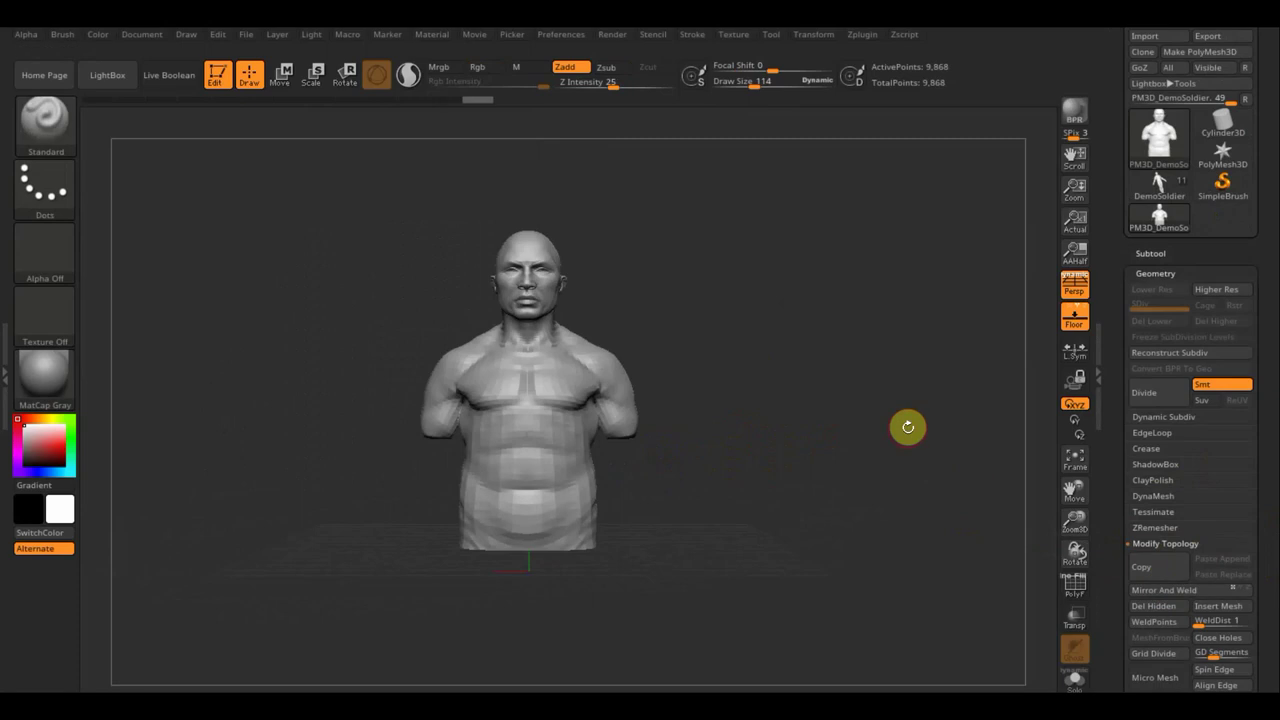
mouse_move(786, 441)
mouse_down()
mouse_move(757, 409)
mouse_move(811, 360)
mouse_up()
click(1151, 254)
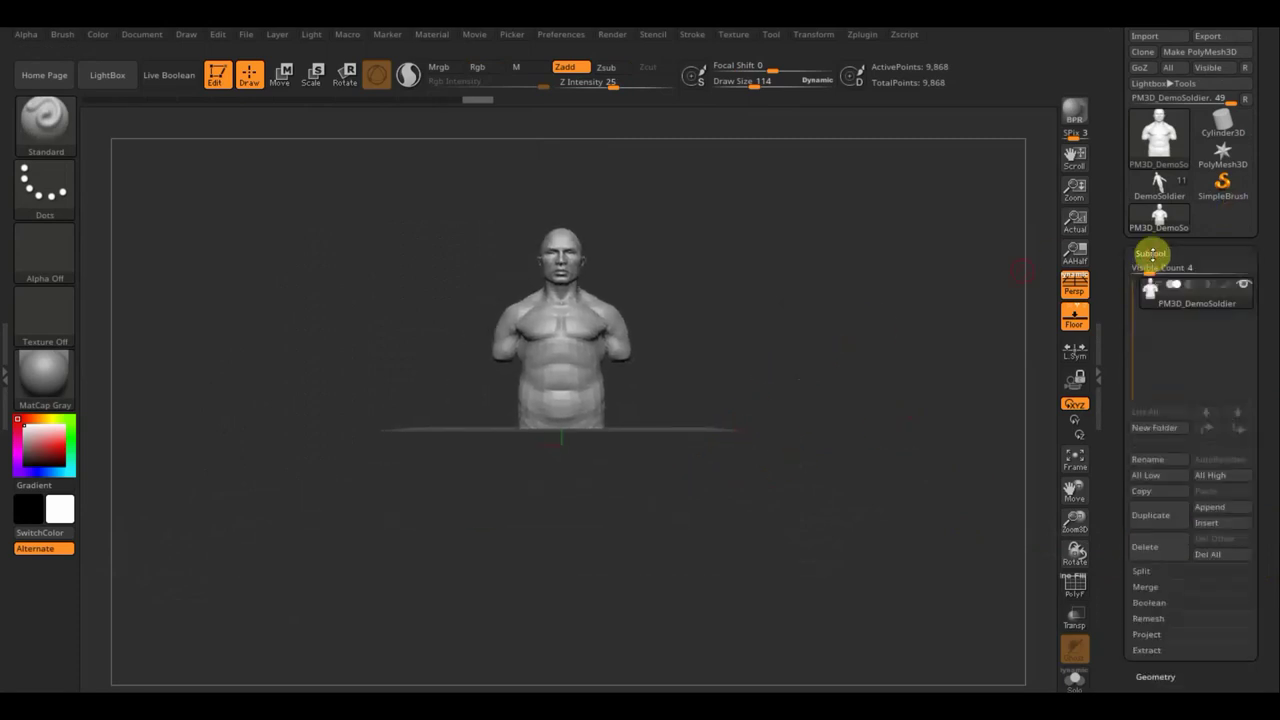
click(1224, 509)
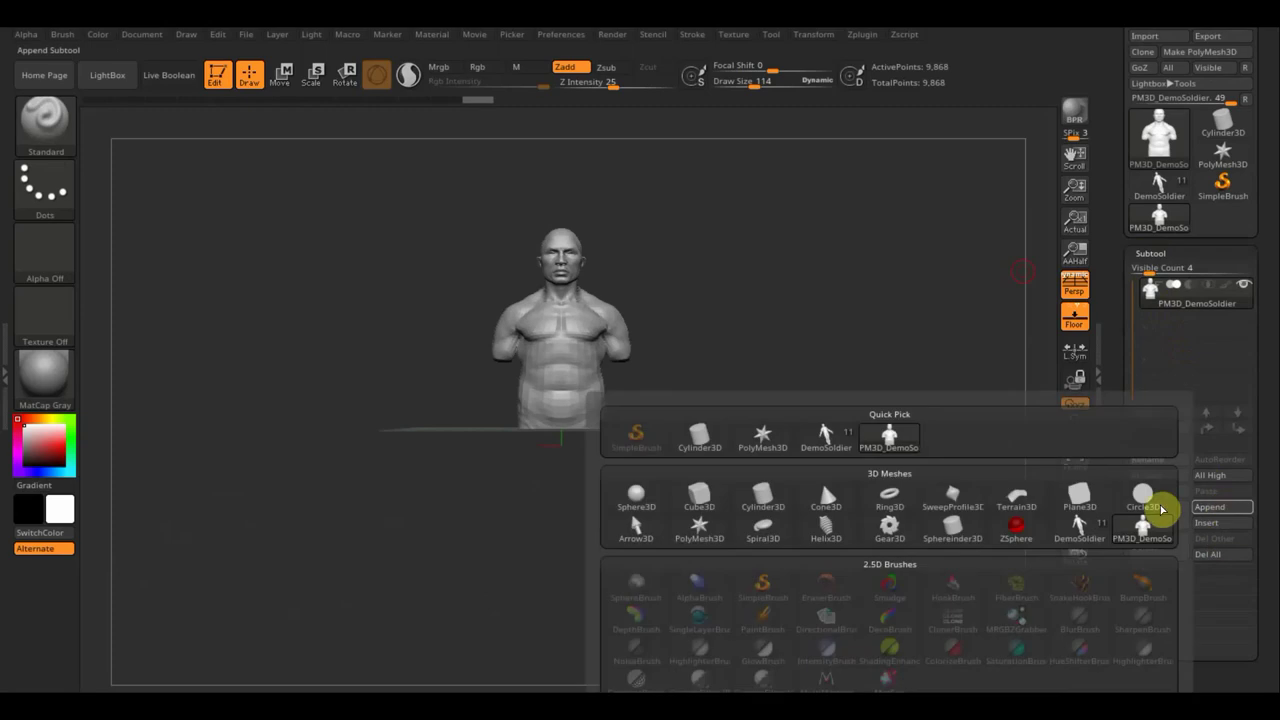
Append a Sphereinder3D cylinder subtool and raise the bust above it with the Move gizmo.
click(955, 535)
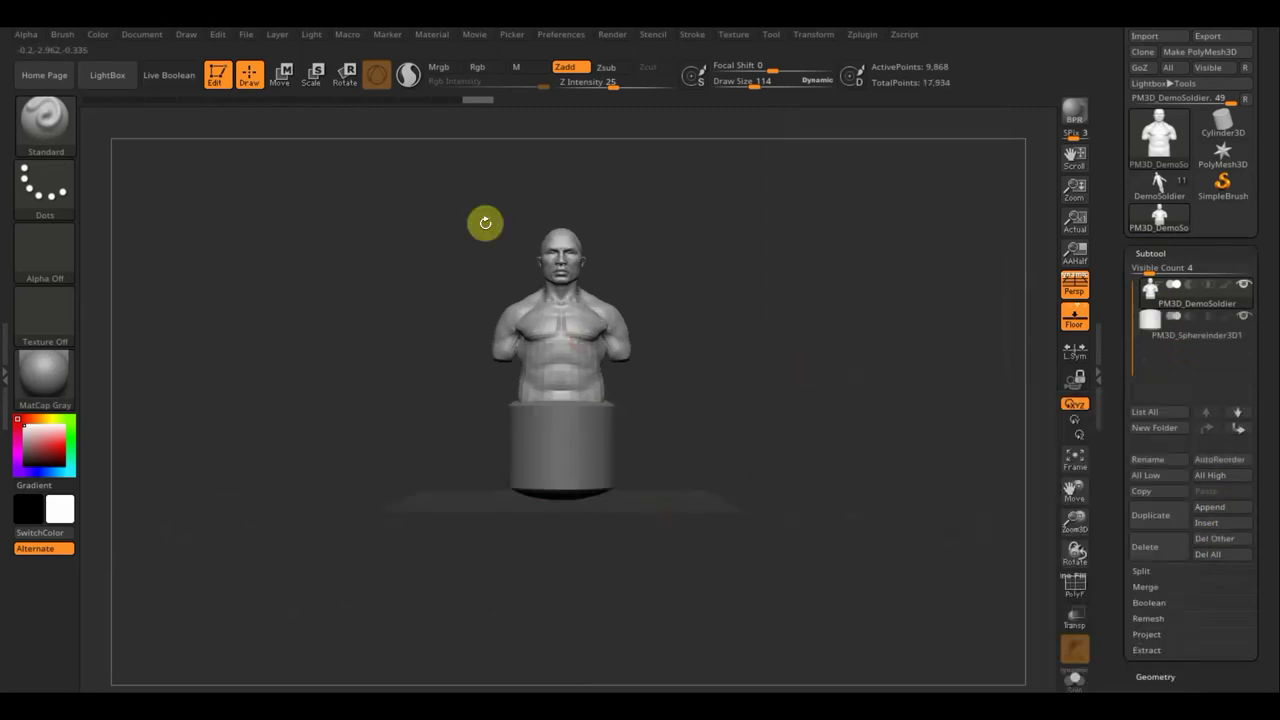
click(283, 75)
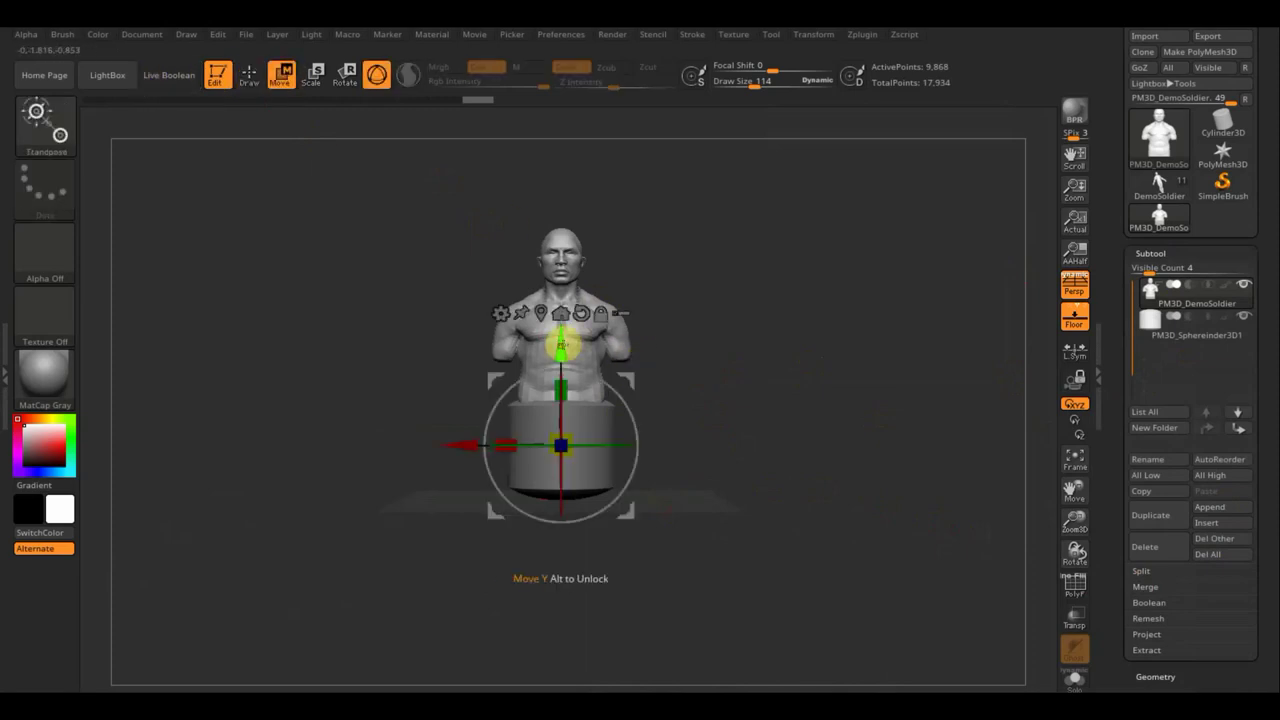
mouse_move(562, 341)
mouse_down()
mouse_move(560, 391)
mouse_move(578, 251)
mouse_up()
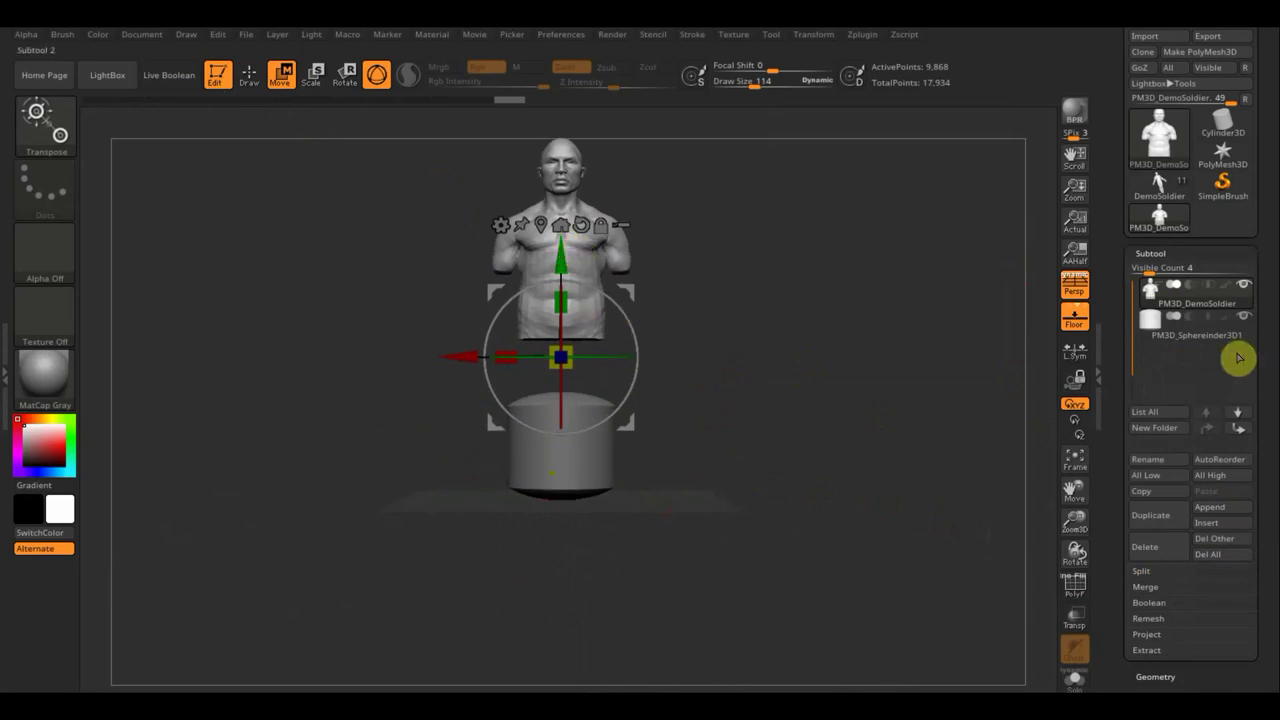
click(1168, 335)
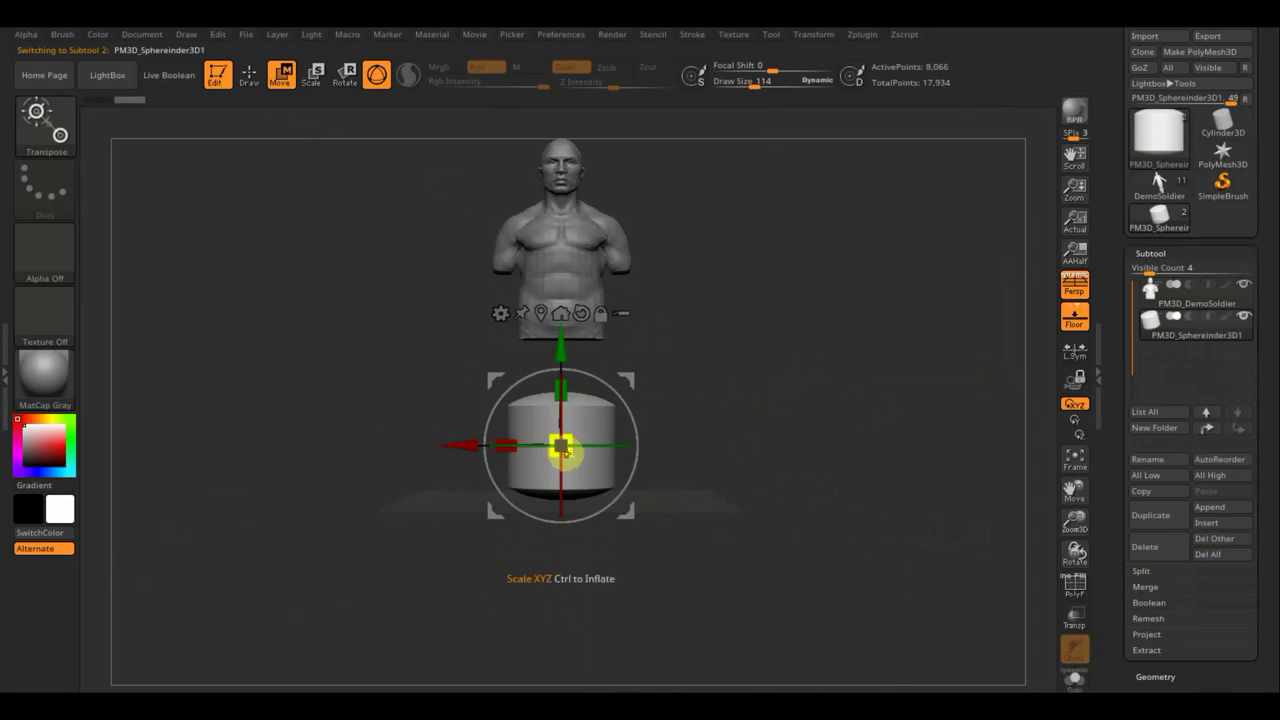
Scale up the Sphereinder3D cylinder, squash it vertically and lower it into a flat base.
drag(566, 455, 575, 467)
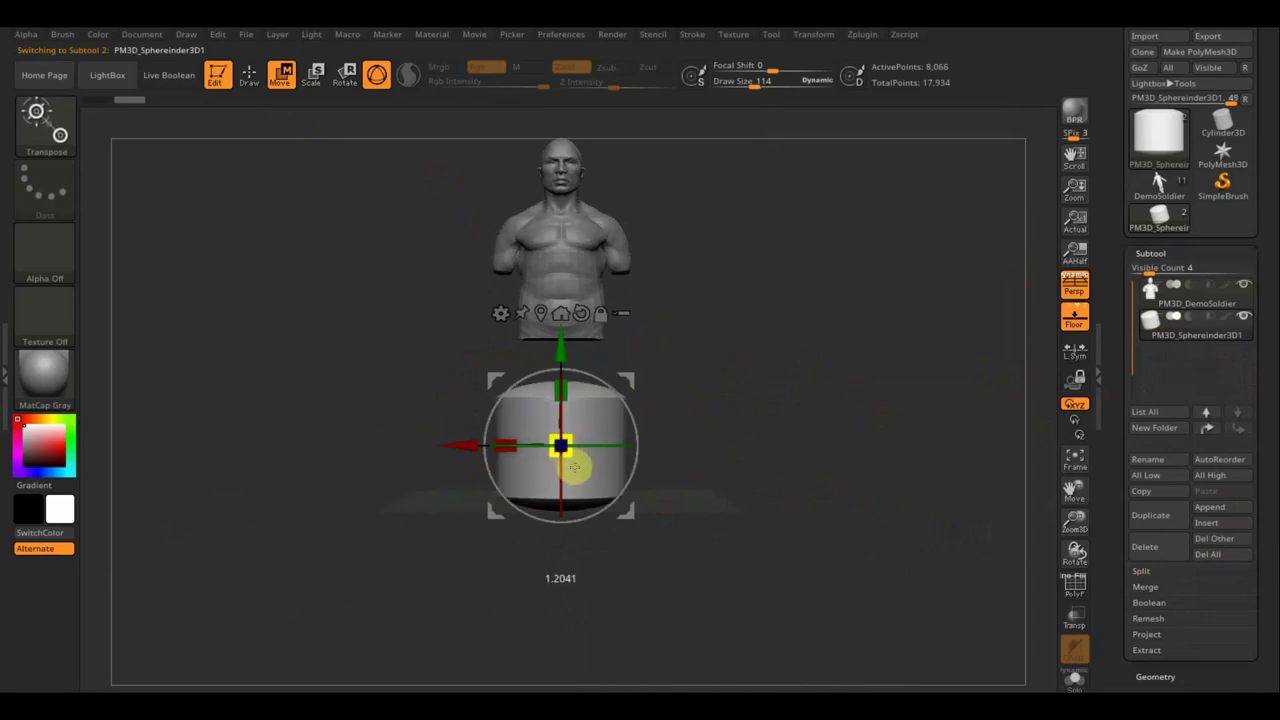
drag(563, 387, 563, 412)
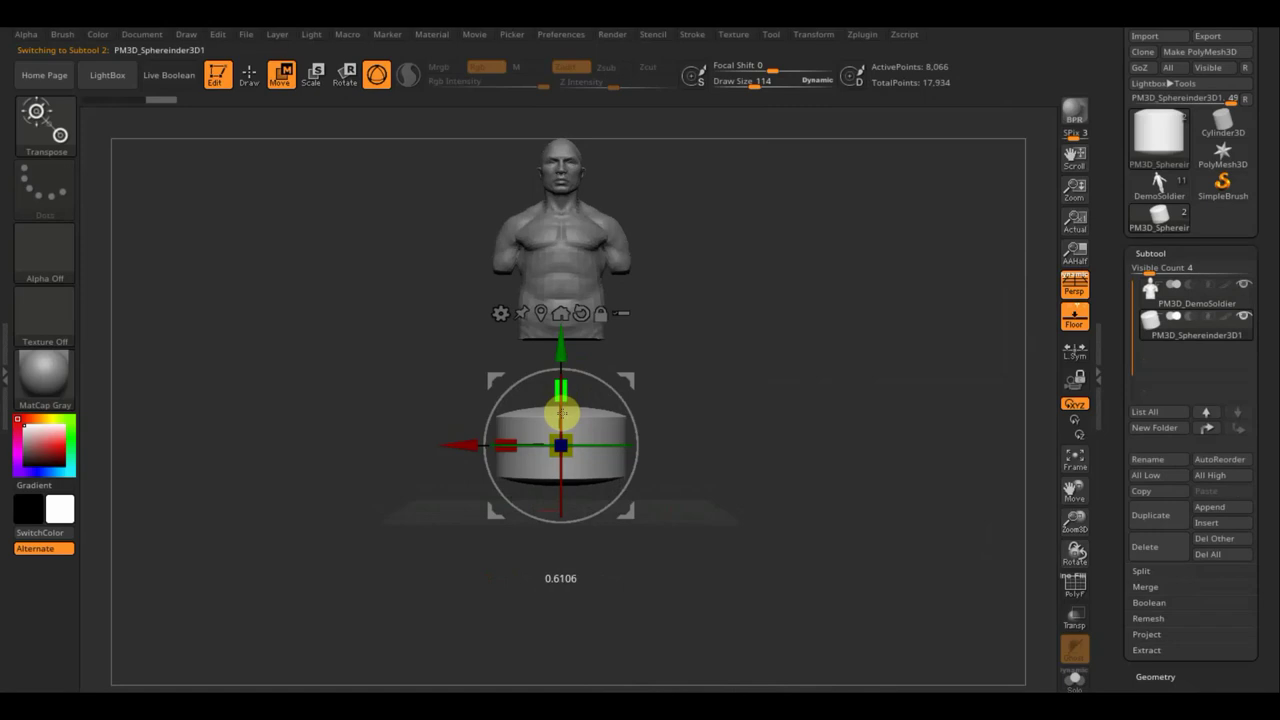
drag(563, 345, 563, 357)
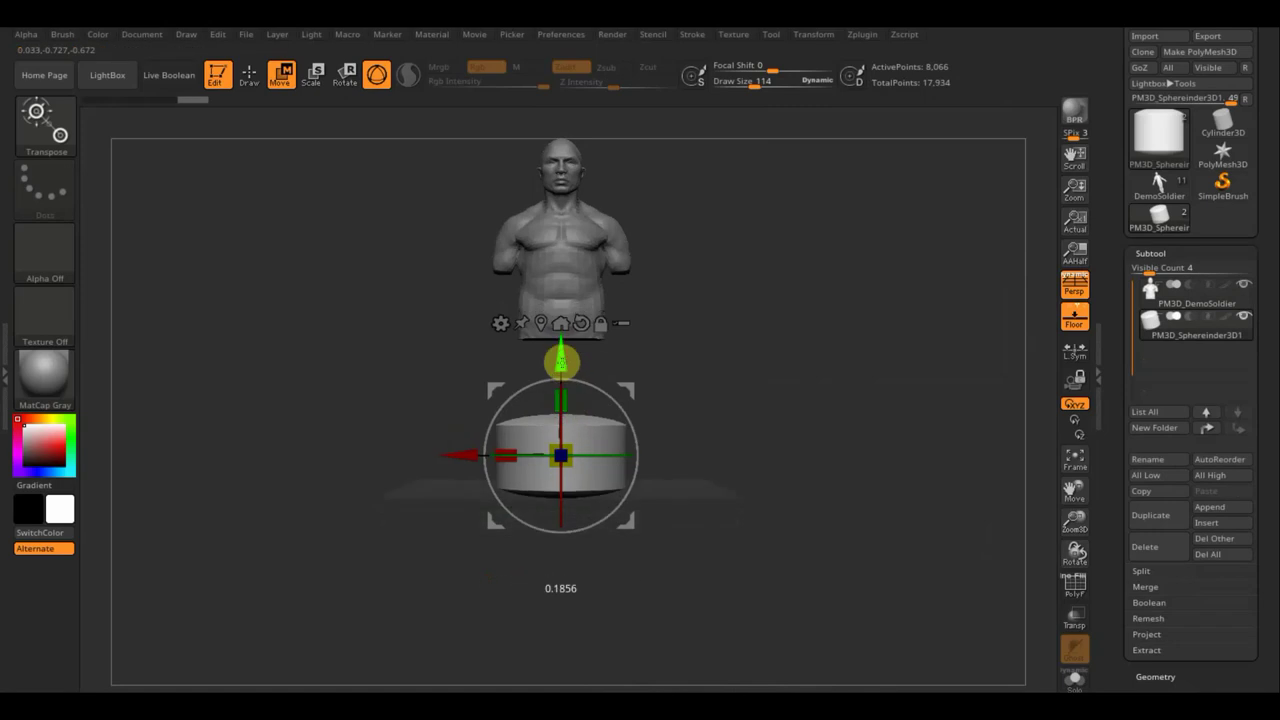
click(1215, 521)
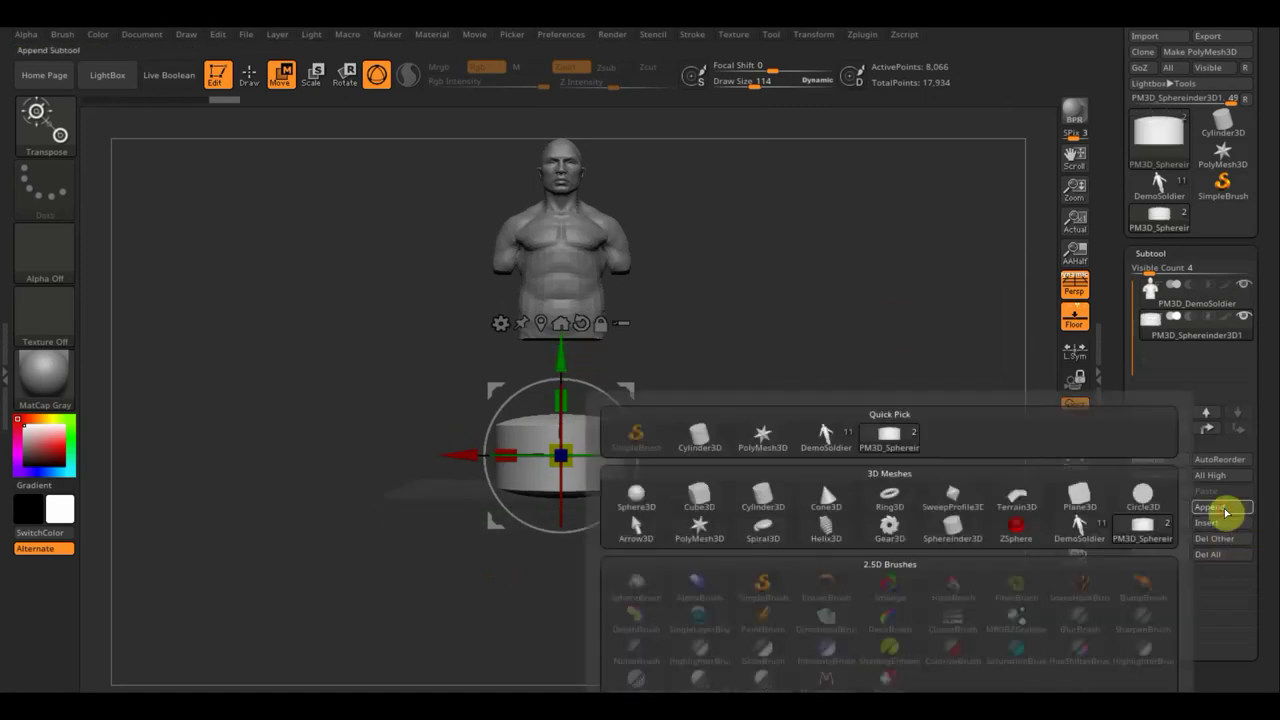
Insert a Cylinder3D subtool and shape it into a slim column linking the base to the bust.
click(765, 493)
click(1076, 399)
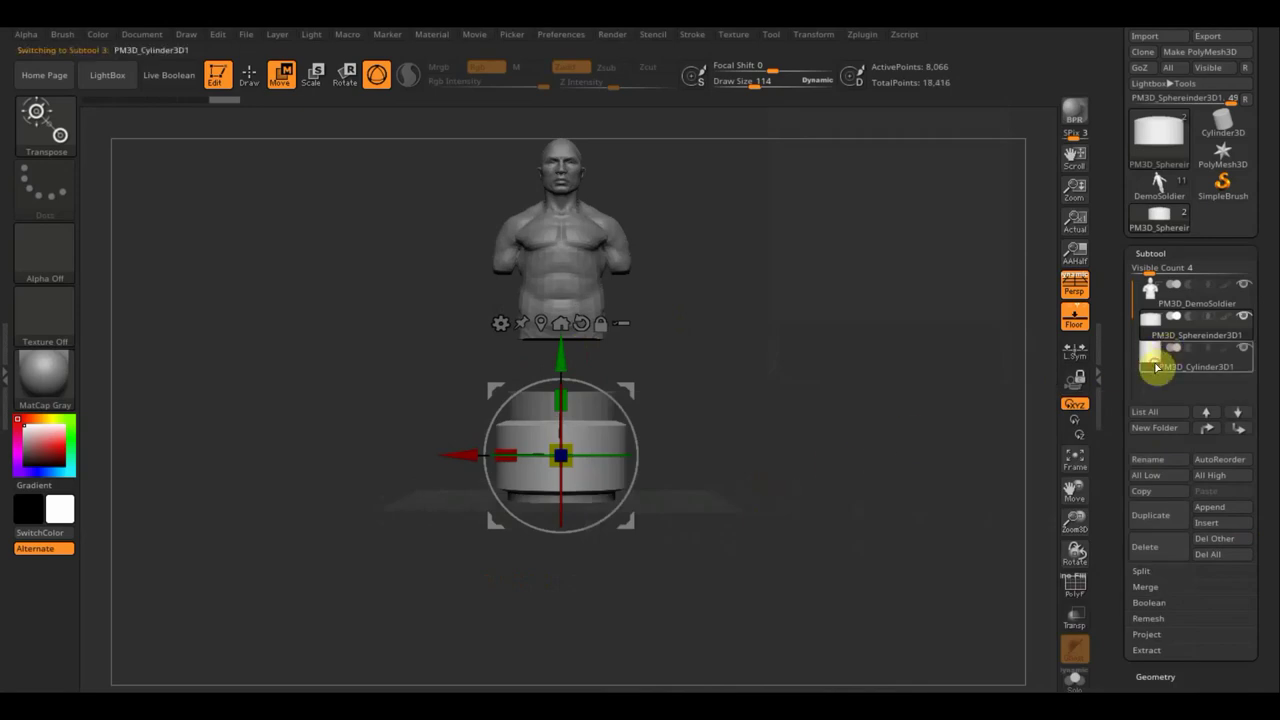
click(1155, 367)
drag(578, 454, 566, 450)
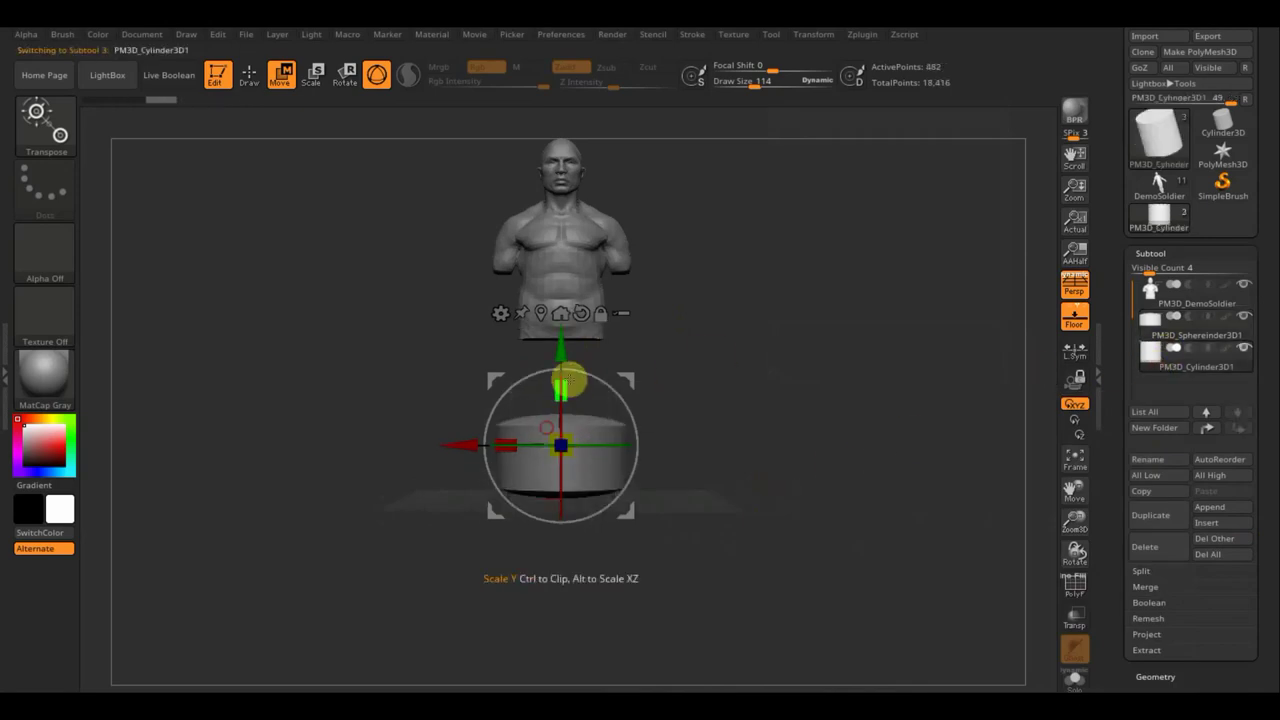
drag(563, 357, 571, 263)
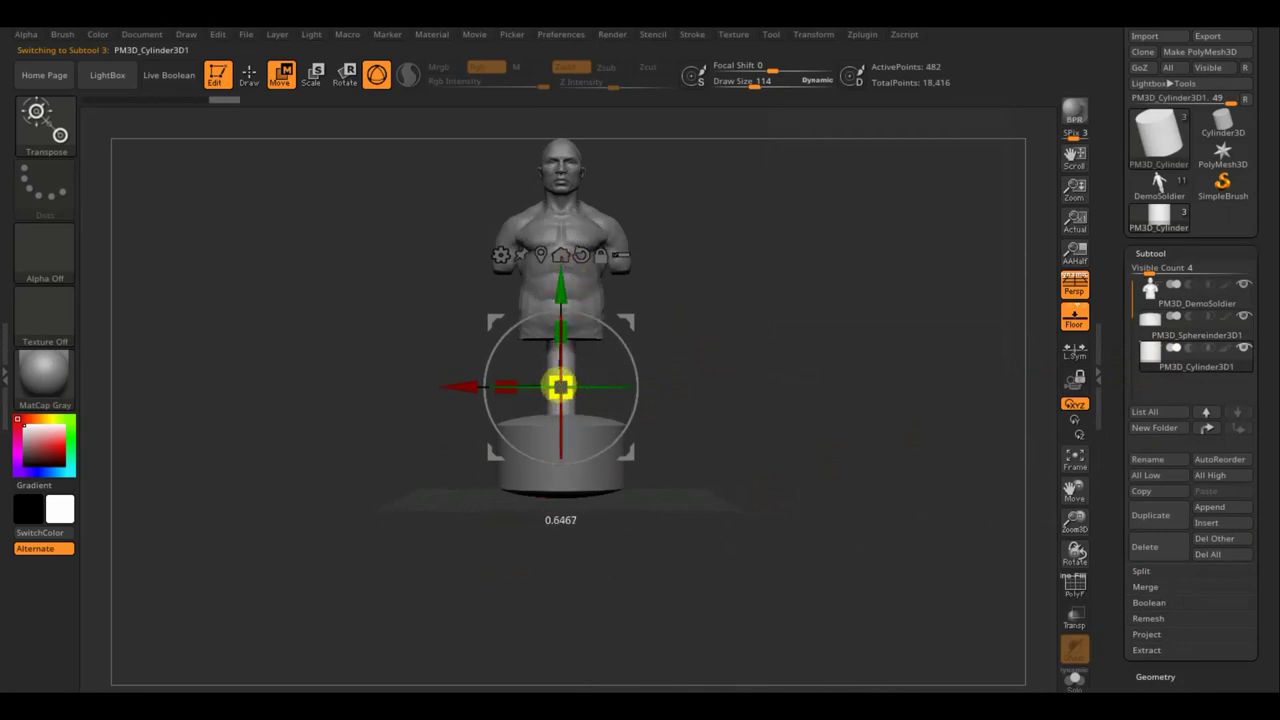
drag(795, 390, 781, 410)
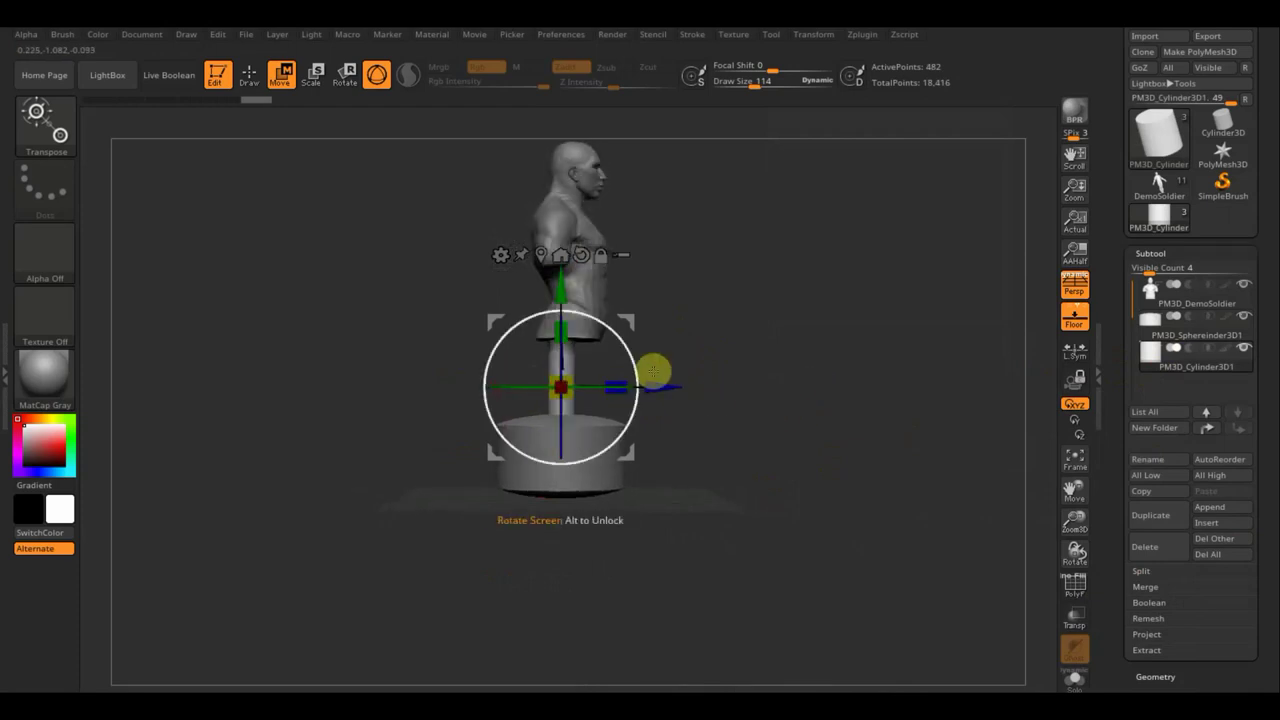
click(1170, 307)
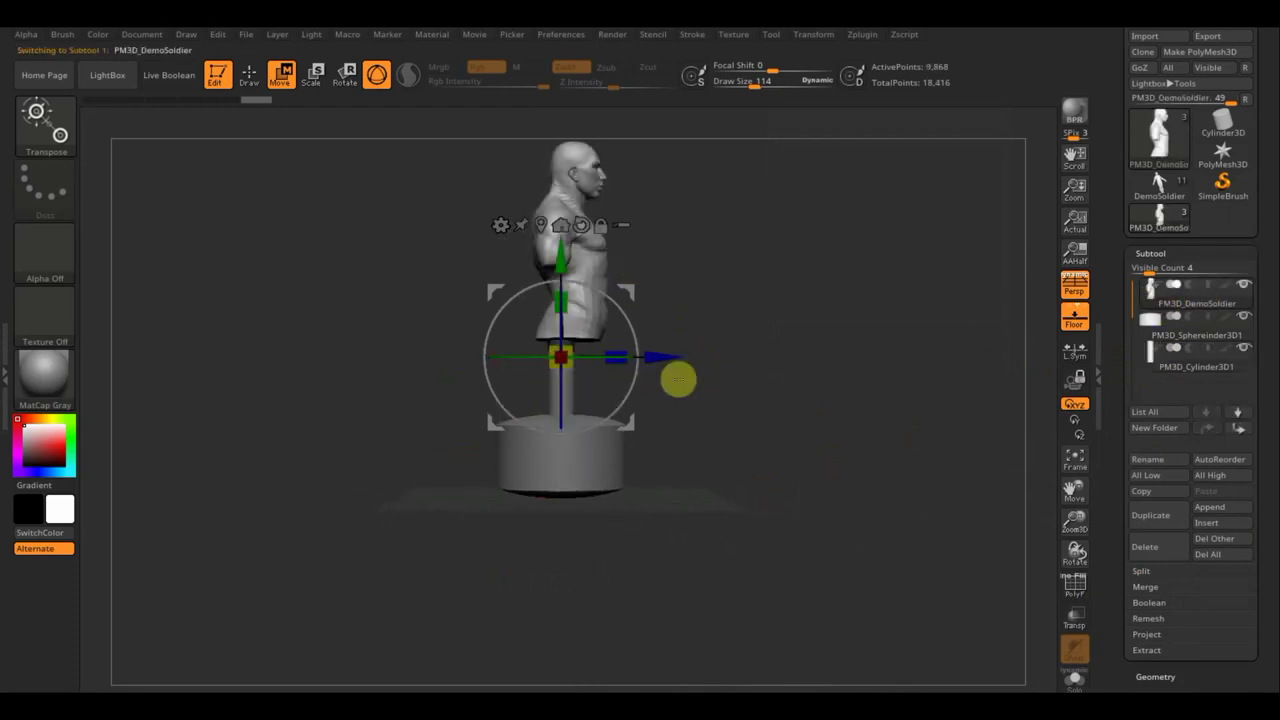
Nudge the soldier bust slightly on its stand and select the base cylinder subtool.
drag(677, 357, 658, 361)
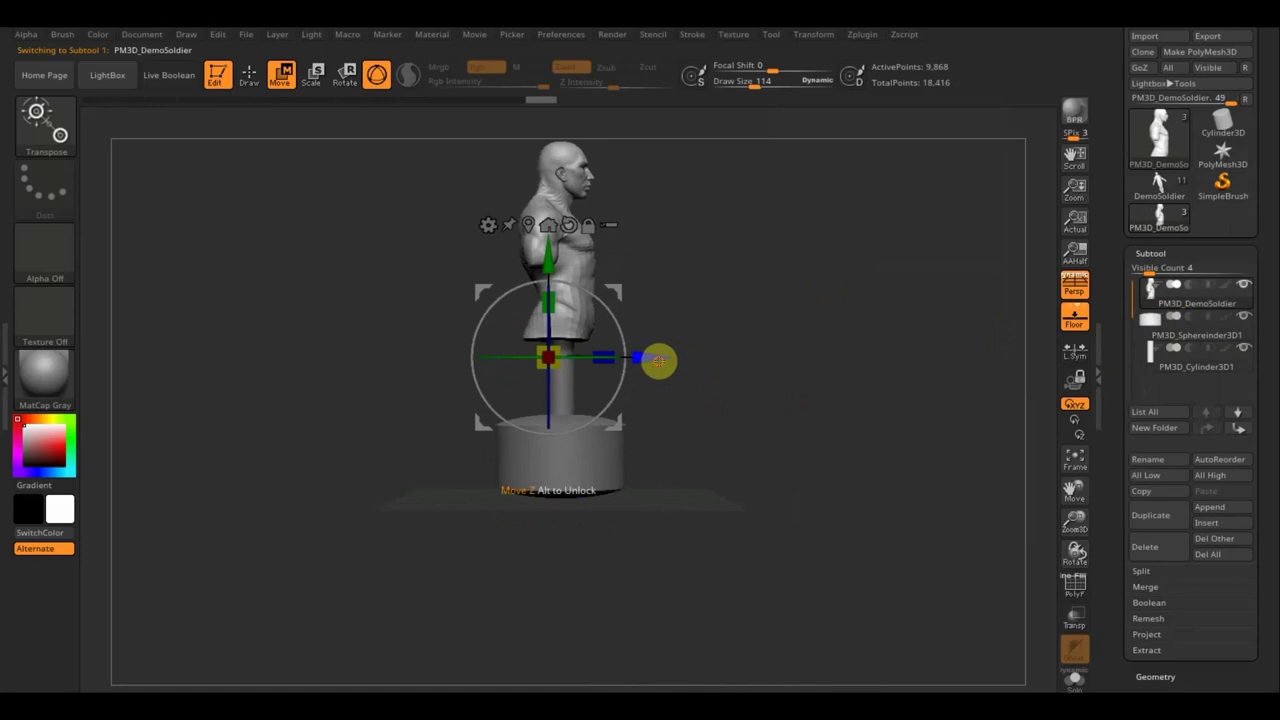
mouse_move(868, 420)
mouse_down()
mouse_move(803, 429)
mouse_move(851, 420)
mouse_move(847, 431)
mouse_up()
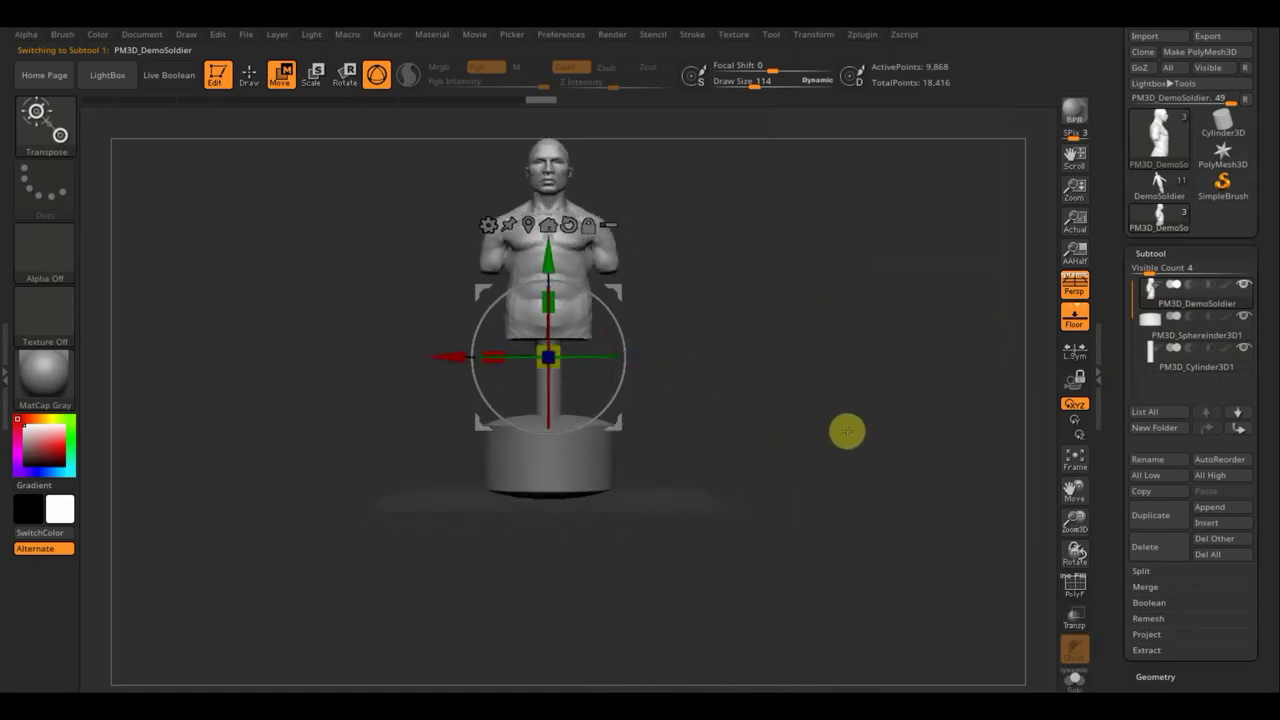
click(1162, 330)
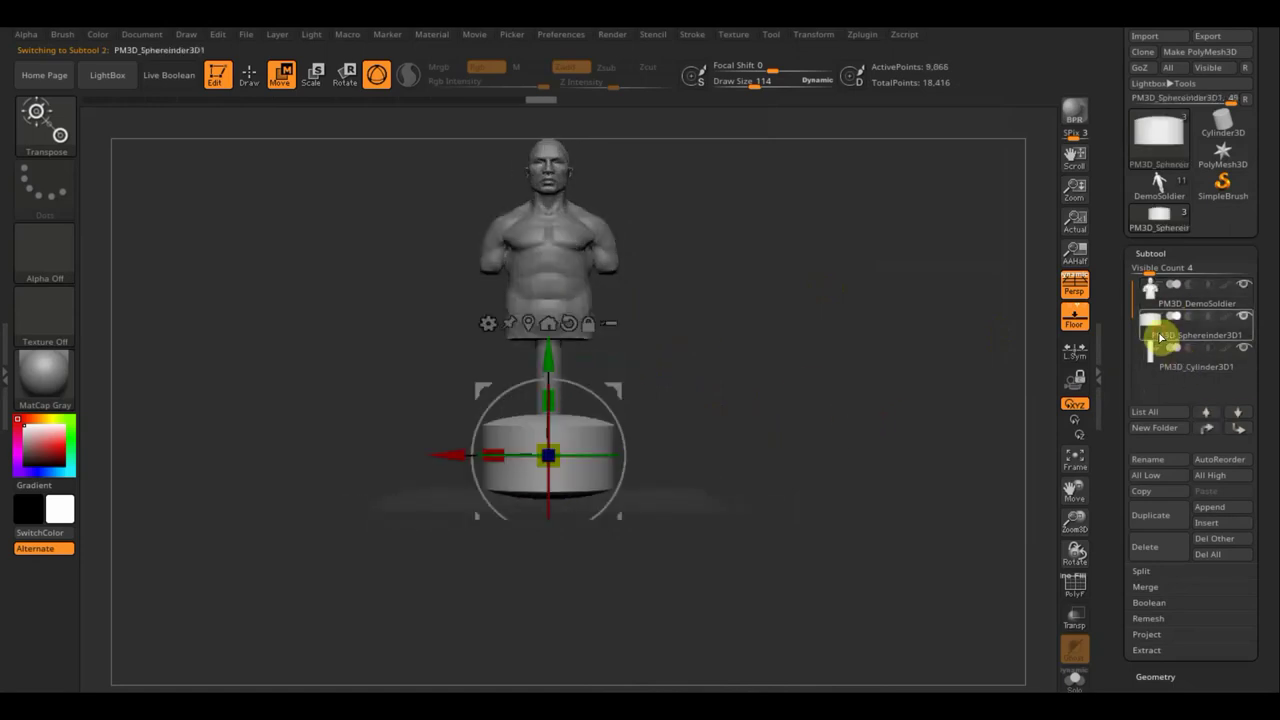
drag(850, 436, 833, 518)
Return to Draw mode on the base cylinder and clear any mask from it.
click(249, 74)
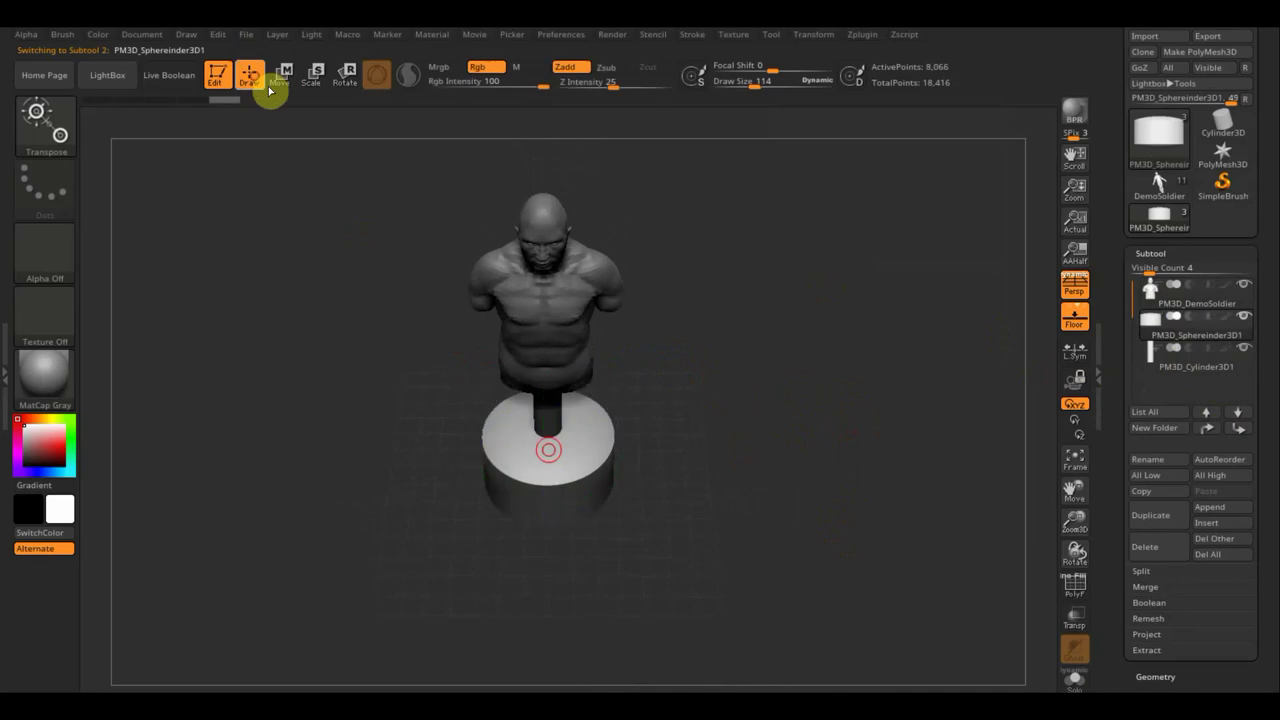
mouse_move(772, 459)
mouse_down()
mouse_move(780, 423)
mouse_move(766, 463)
mouse_up()
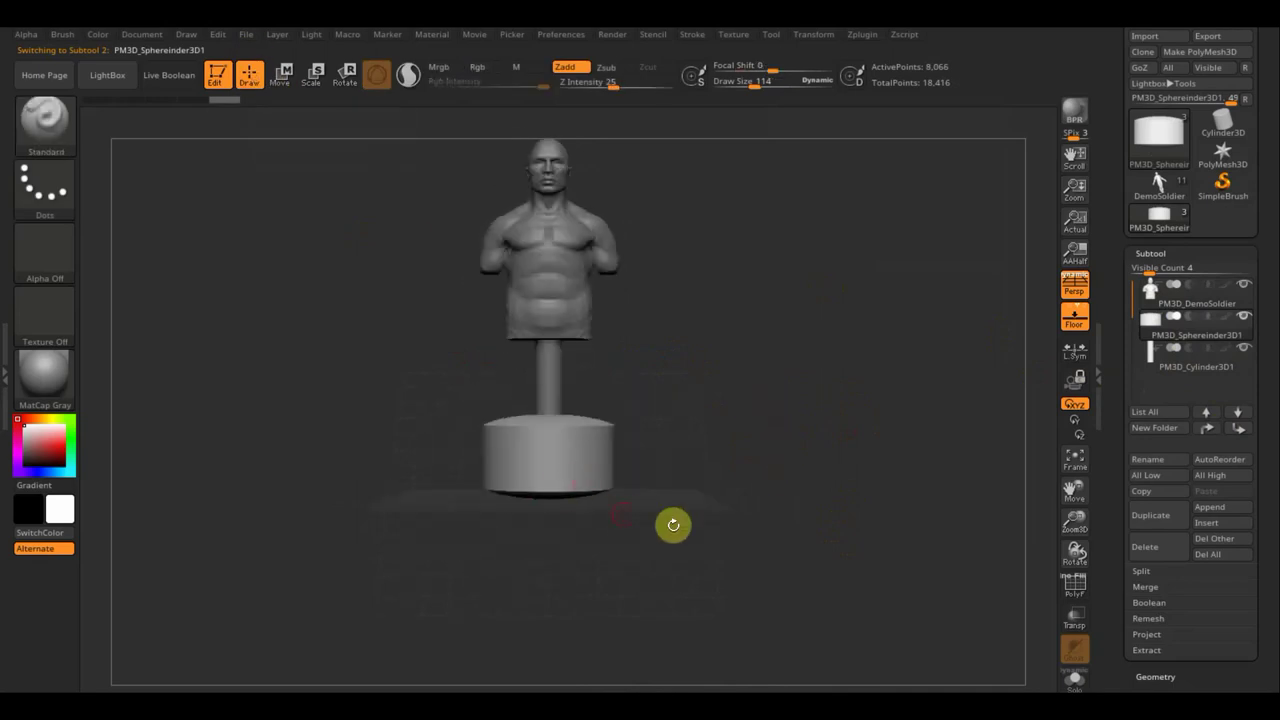
key(ctrl)
mouse_move(795, 566)
ctrl+mouse_down()
mouse_move(577, 400)
mouse_move(563, 371)
ctrl+mouse_up()
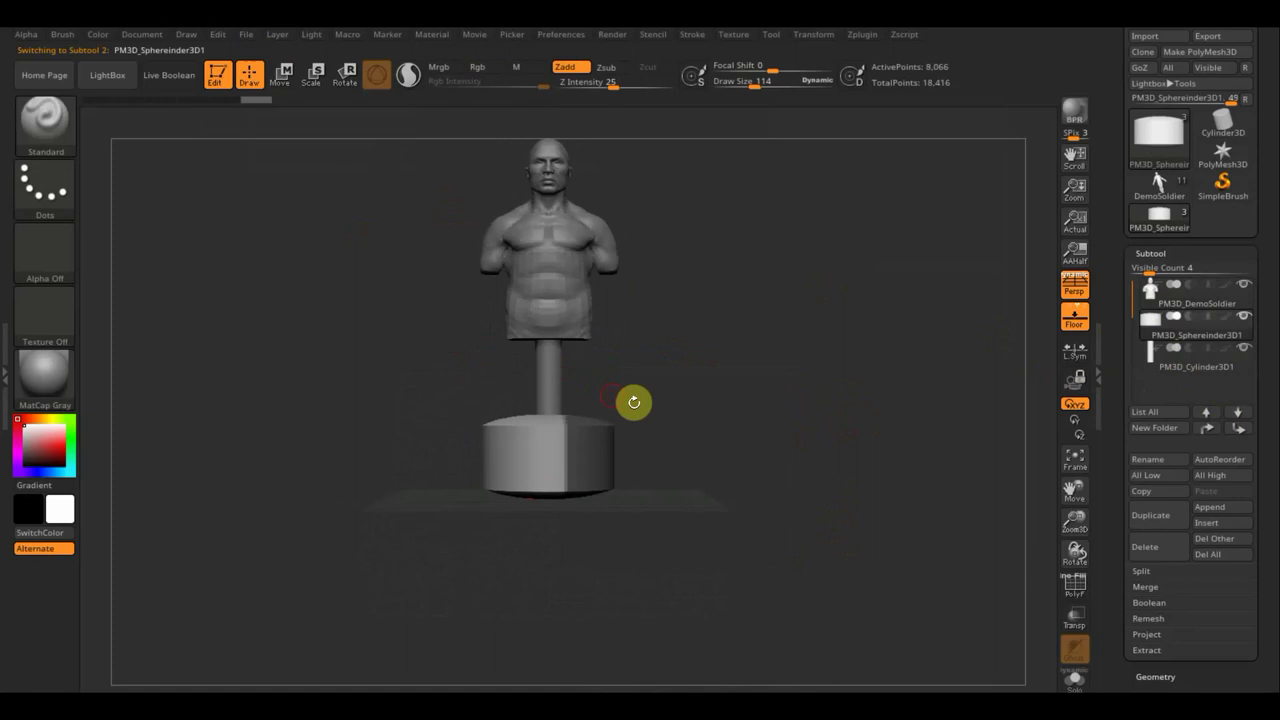
ctrl+drag(743, 480, 754, 496)
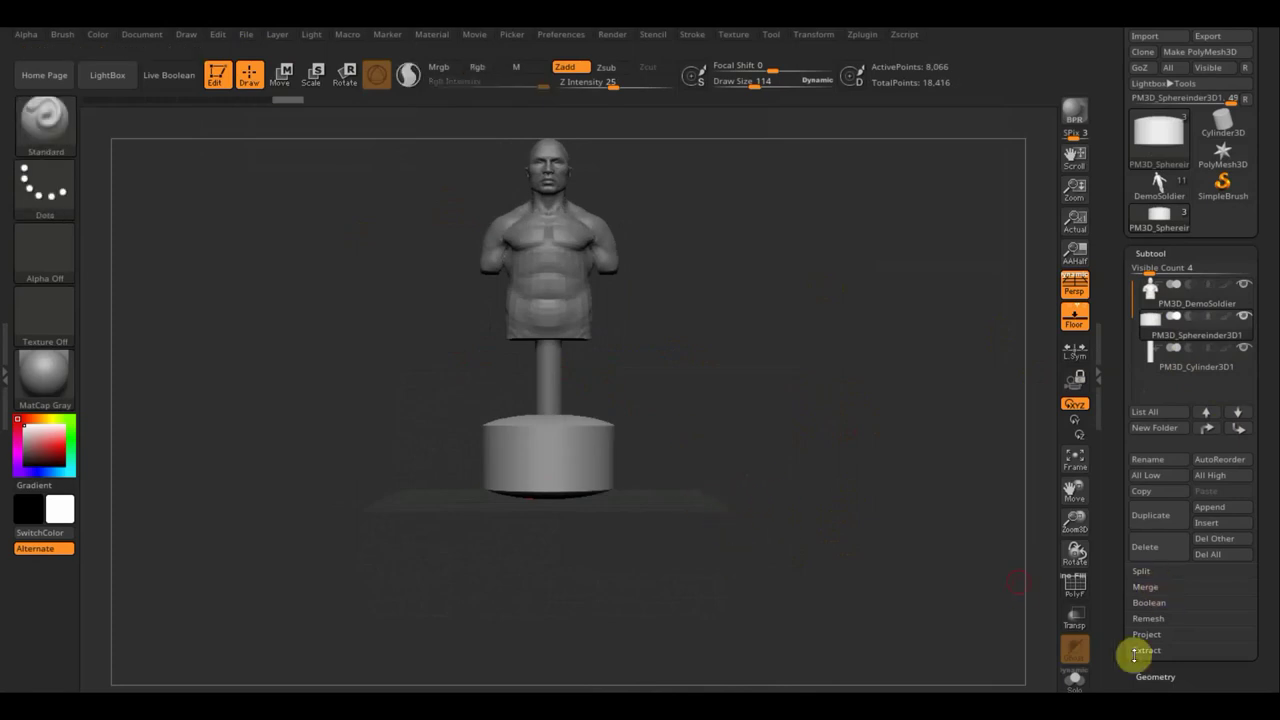
DynaMesh the base cylinder at resolution 128.
click(1158, 677)
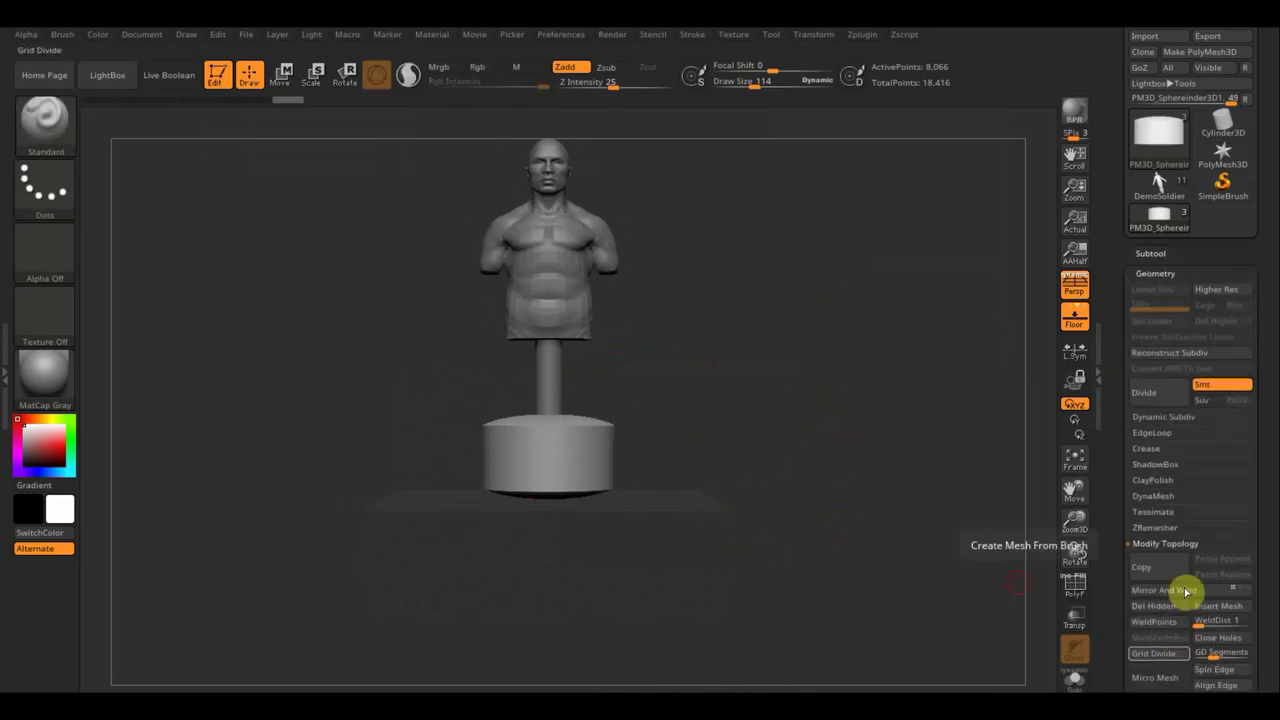
click(1153, 496)
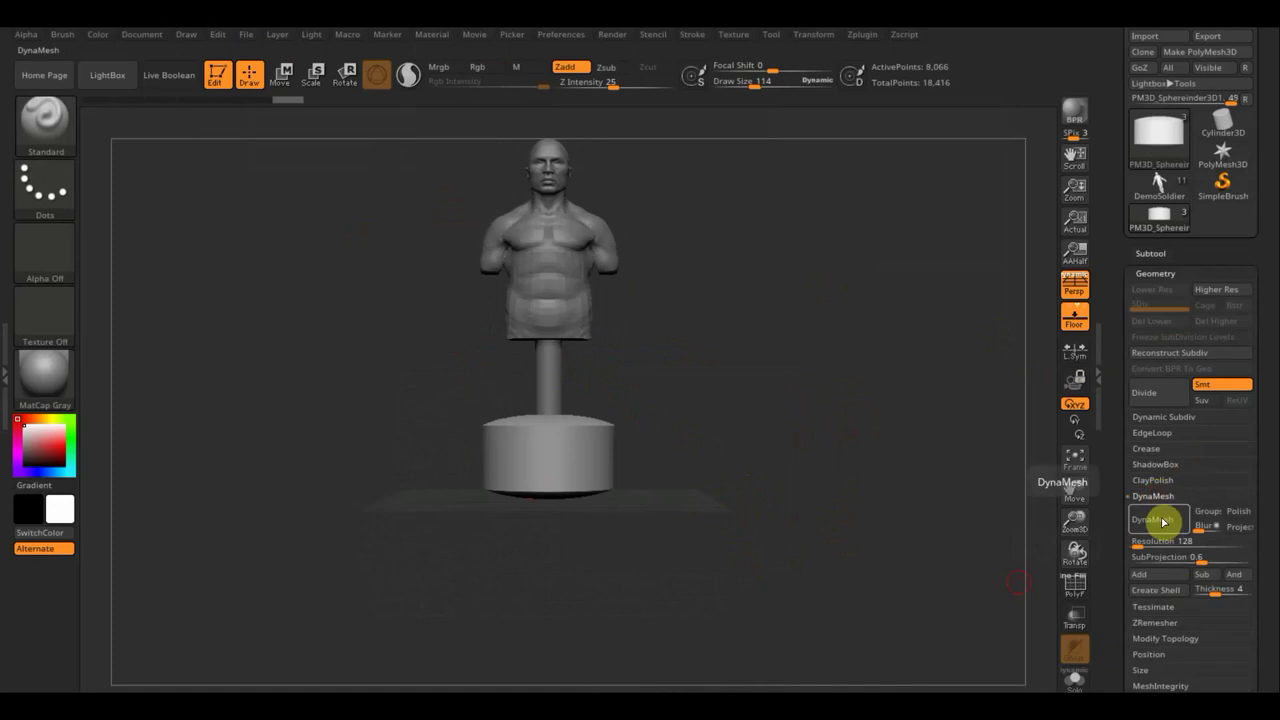
click(1163, 521)
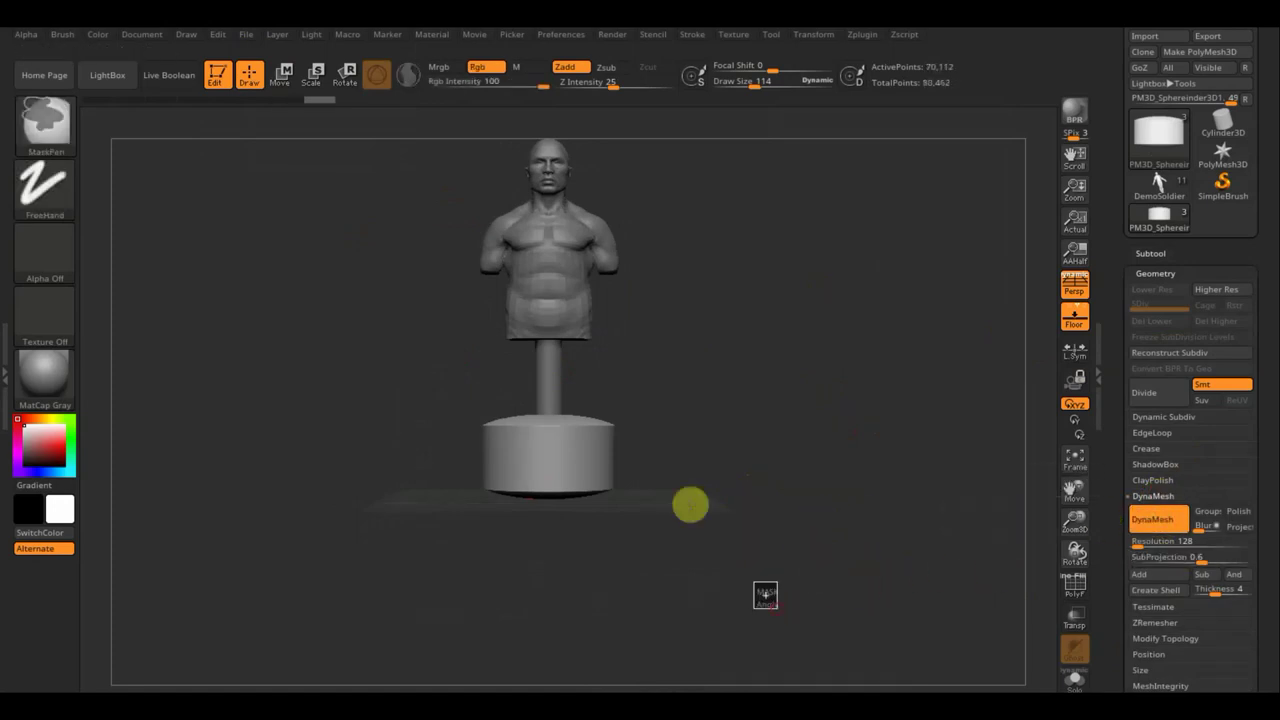
Mask the base everywhere except a vertical strip down its front.
ctrl+drag(777, 607, 565, 373)
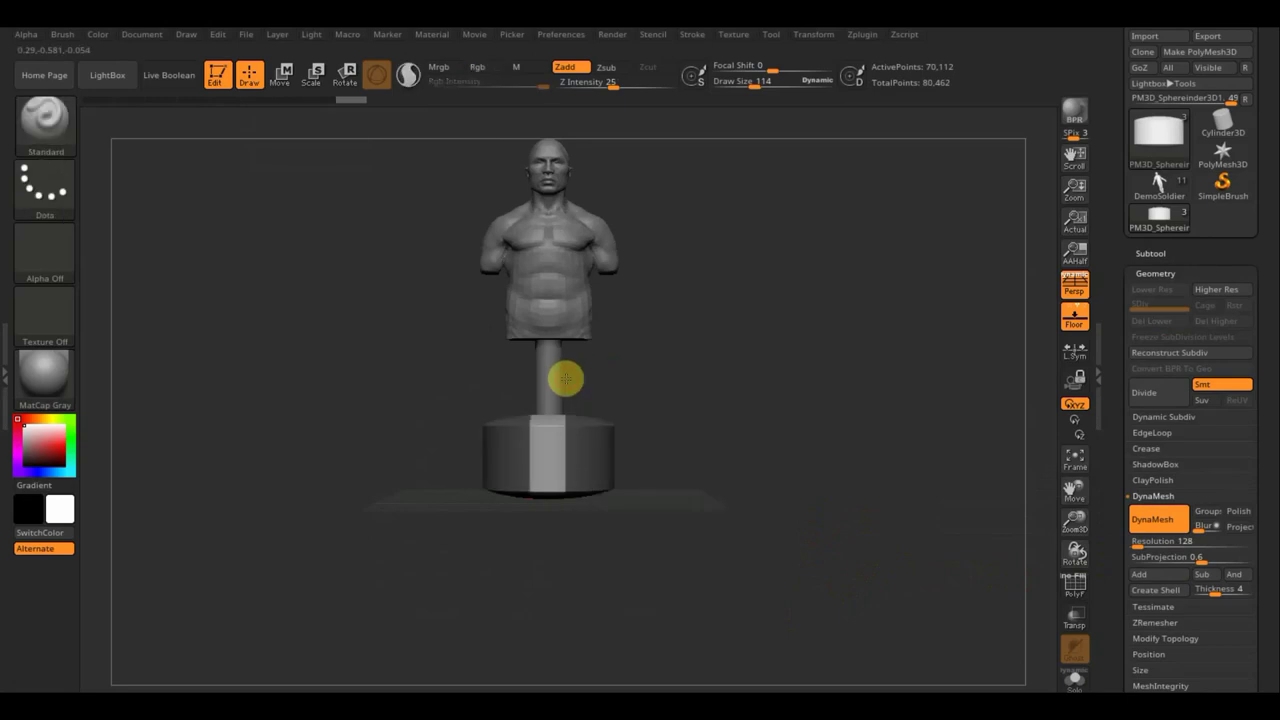
mouse_move(766, 434)
mouse_down()
mouse_move(785, 568)
mouse_move(820, 514)
mouse_up()
mouse_move(734, 463)
ctrl+mouse_down()
mouse_move(392, 437)
mouse_move(700, 460)
mouse_move(700, 380)
mouse_move(706, 400)
ctrl+mouse_up()
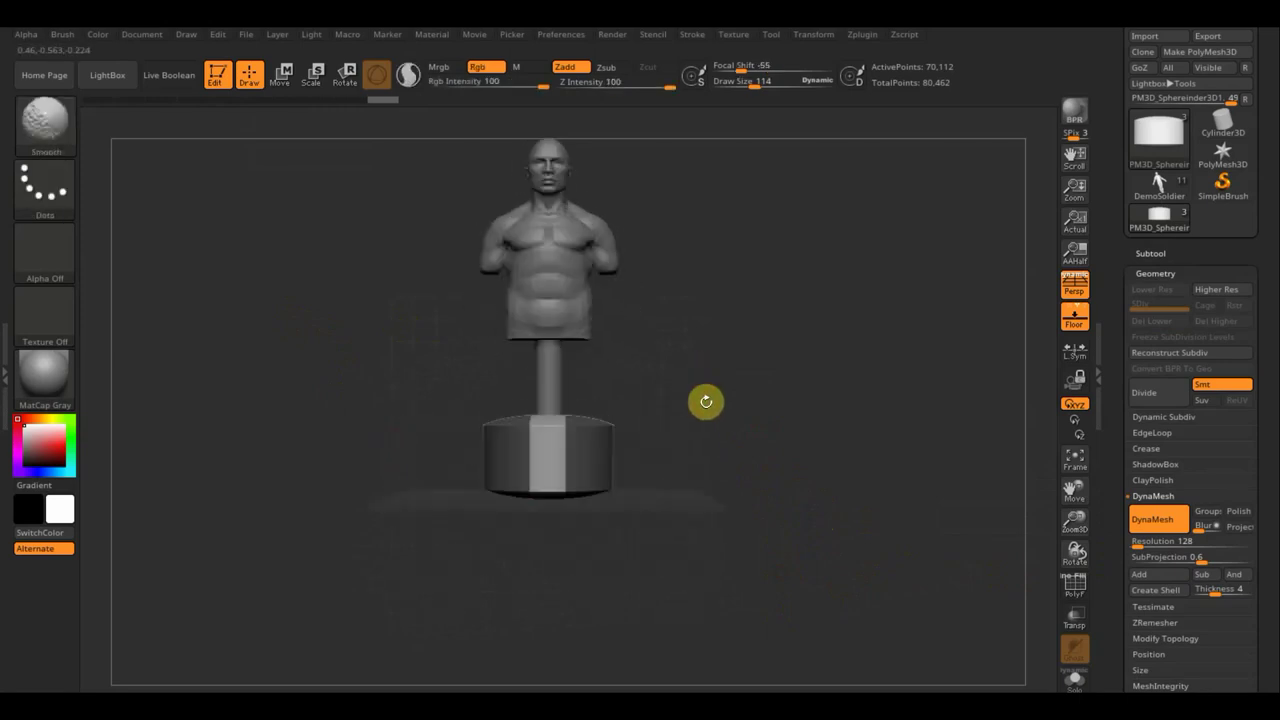
ctrl+drag(758, 575, 420, 486)
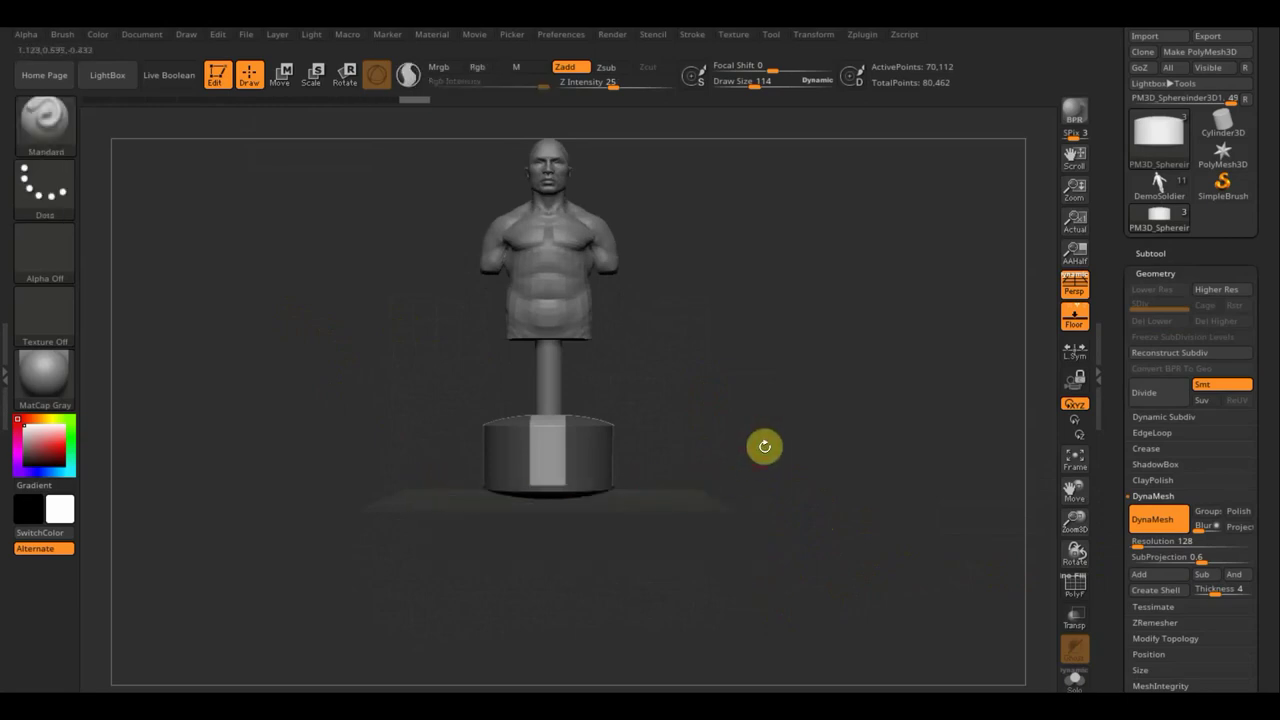
click(282, 77)
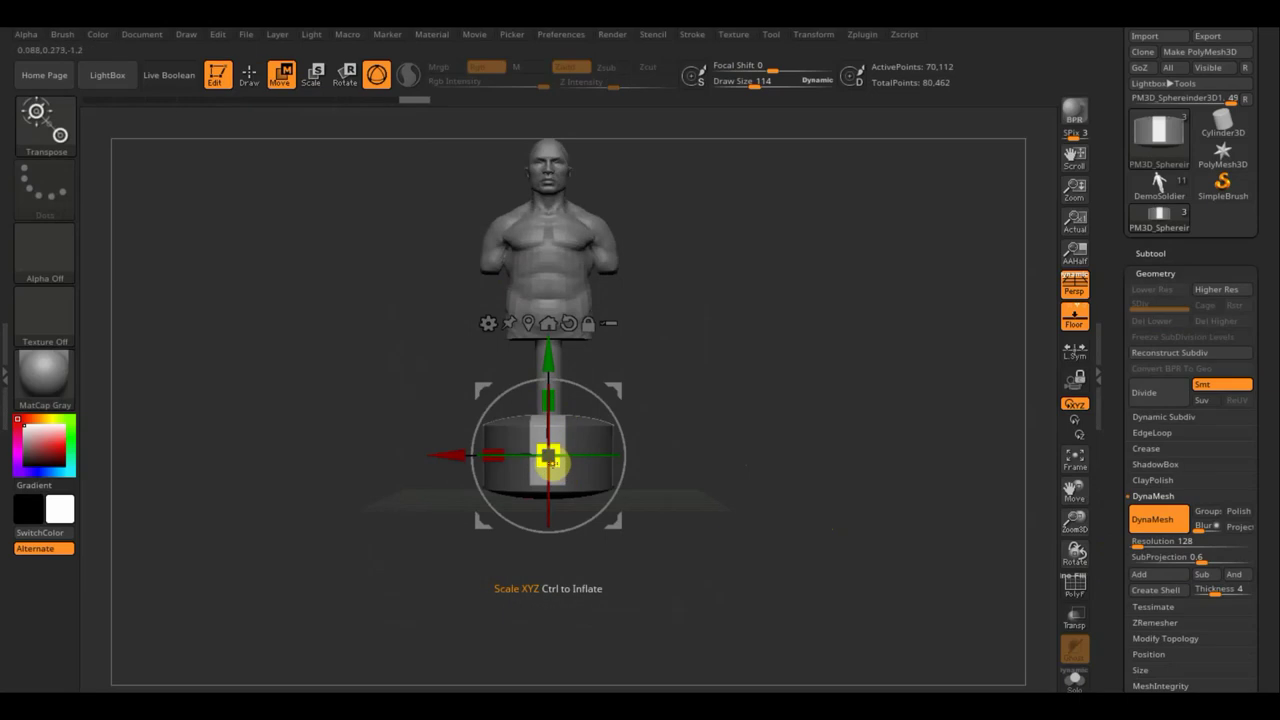
Scale the unmasked strips outward into four raised bands around the base cylinder.
drag(557, 466, 563, 470)
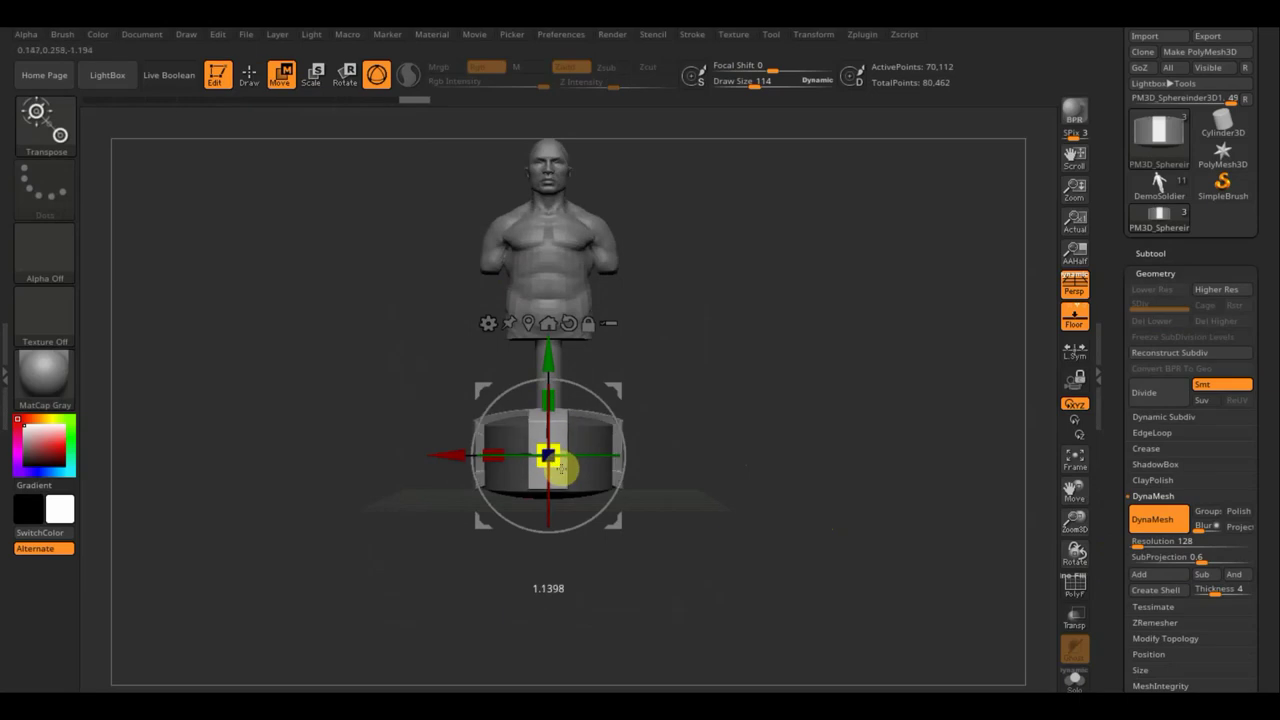
click(250, 75)
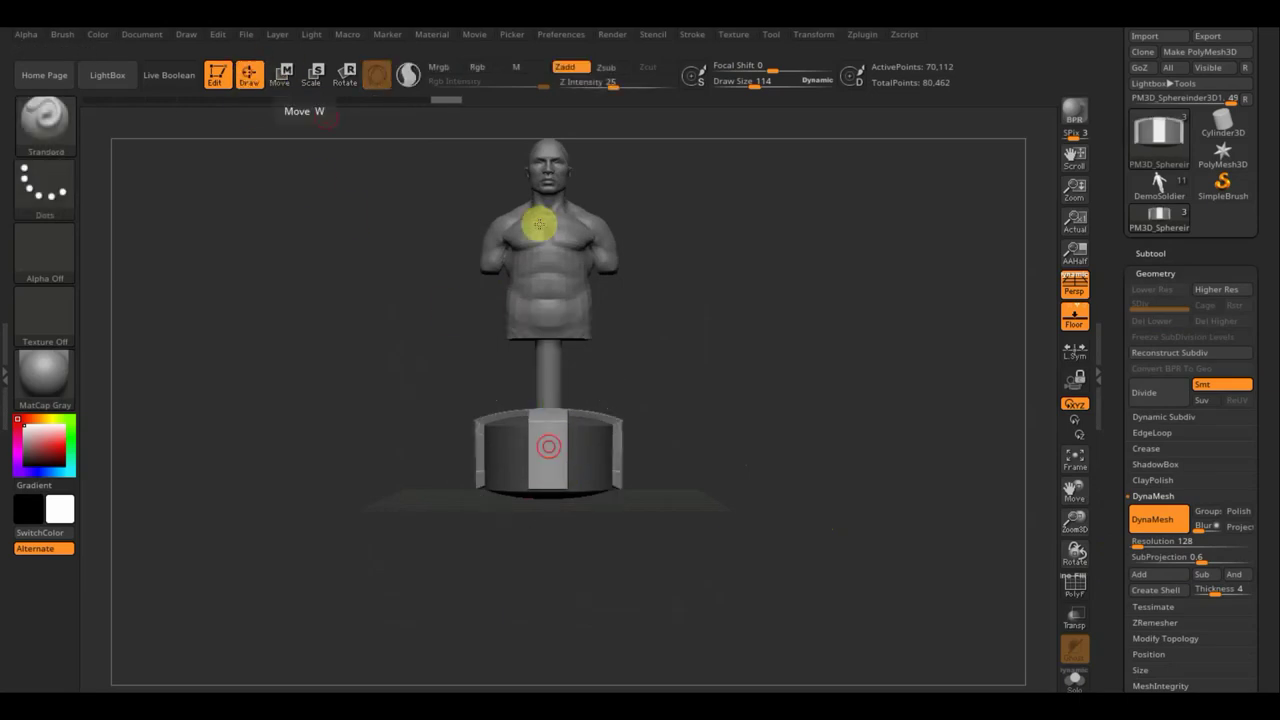
drag(705, 330, 731, 426)
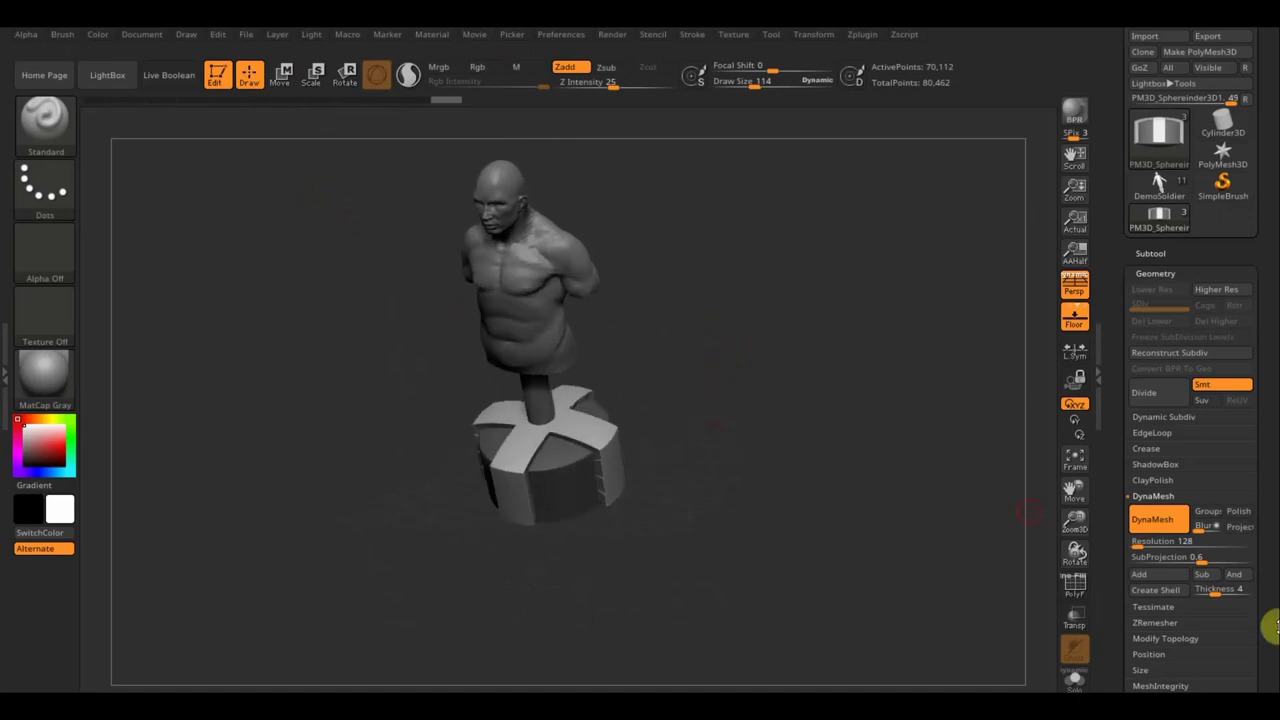
Smooth the base cylinder with Tool > Deformation > Polish, then return to a front view.
scroll(1266, 540, down, 5)
scroll(1266, 480, down, 5)
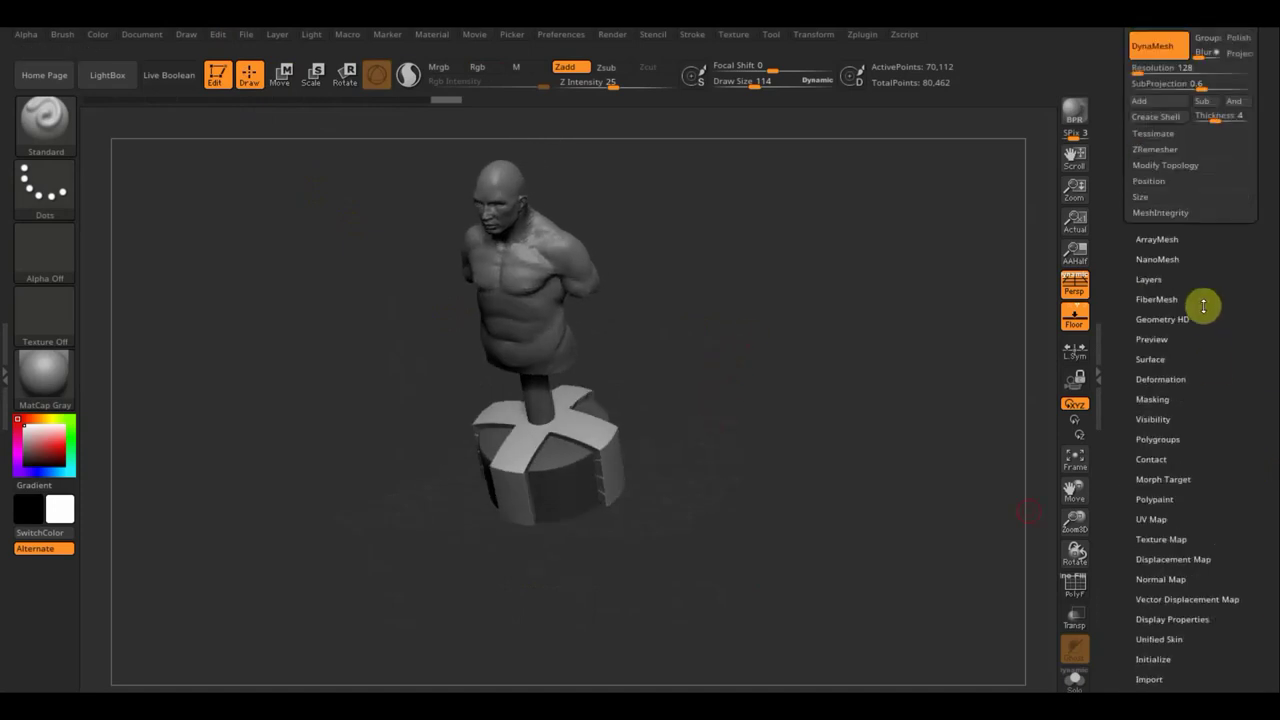
click(1162, 381)
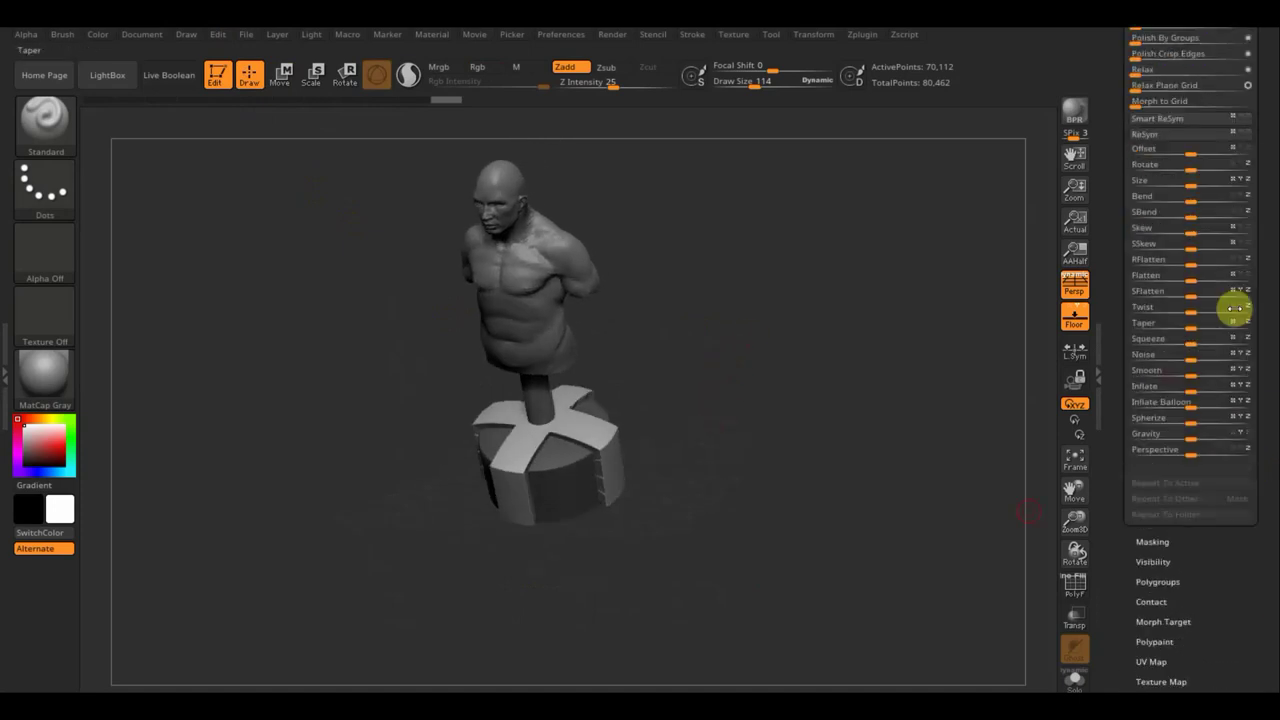
drag(1258, 124, 1260, 211)
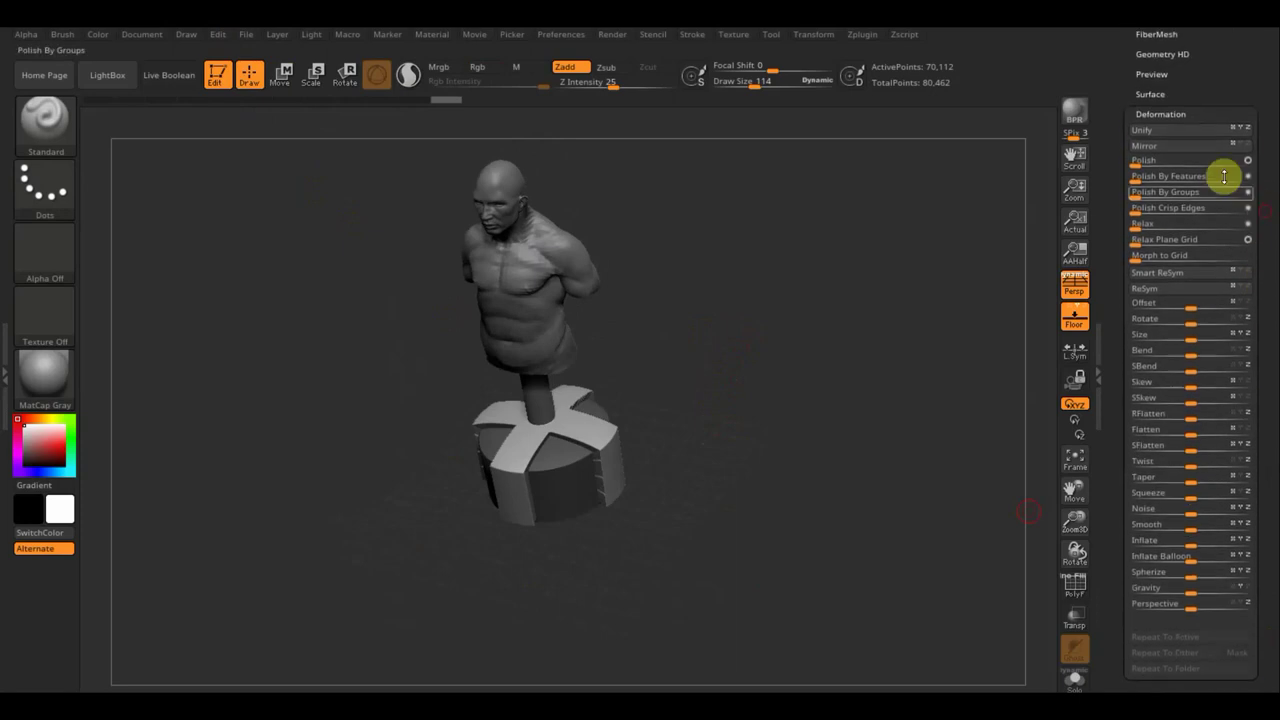
click(1142, 162)
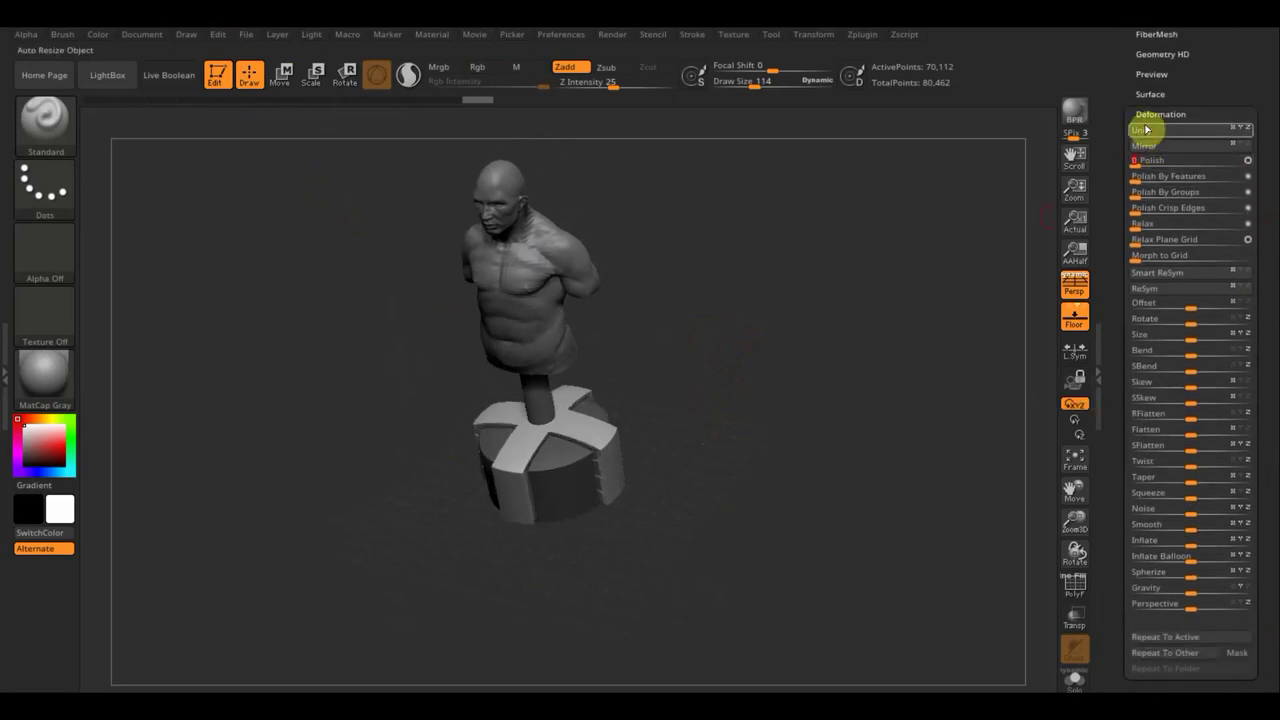
mouse_move(921, 277)
shift+mouse_down()
mouse_move(946, 231)
mouse_move(929, 283)
mouse_move(760, 277)
mouse_move(813, 288)
mouse_move(777, 346)
shift+mouse_up()
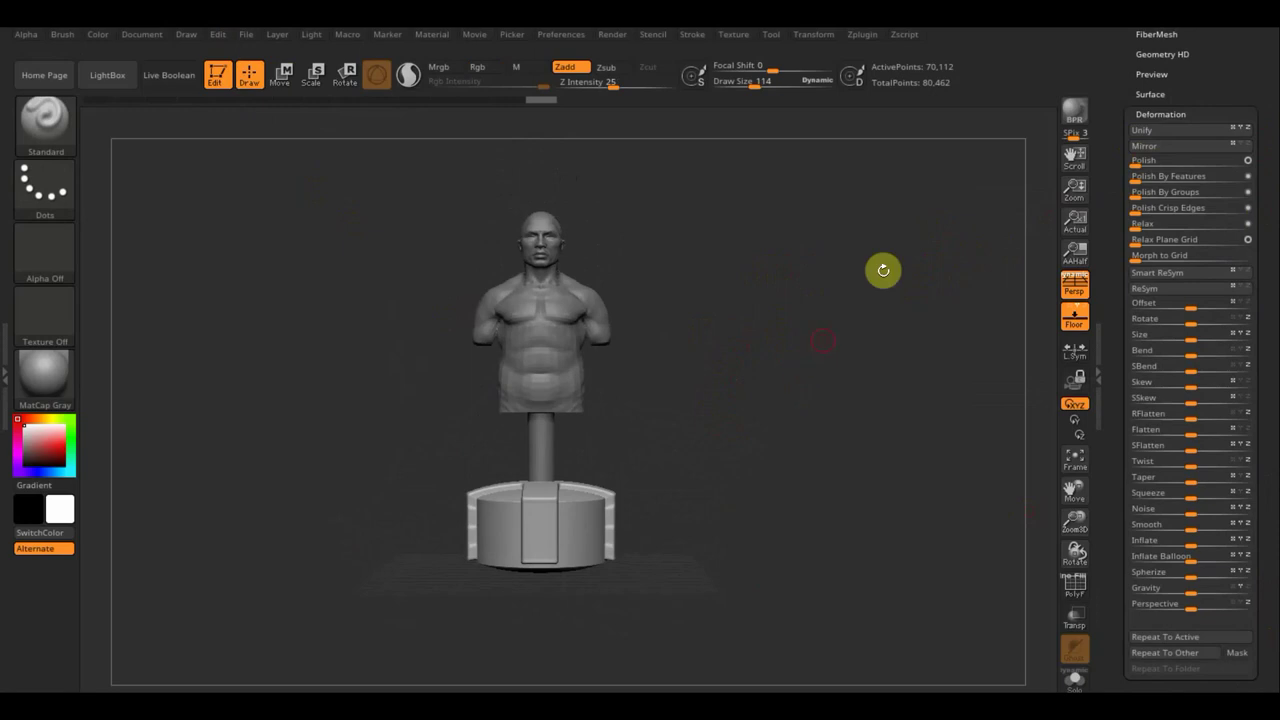
Select the PM3D_Cylinder3D1 pole and DynaMesh it at resolution 128, giving 12,044 points.
key(n)
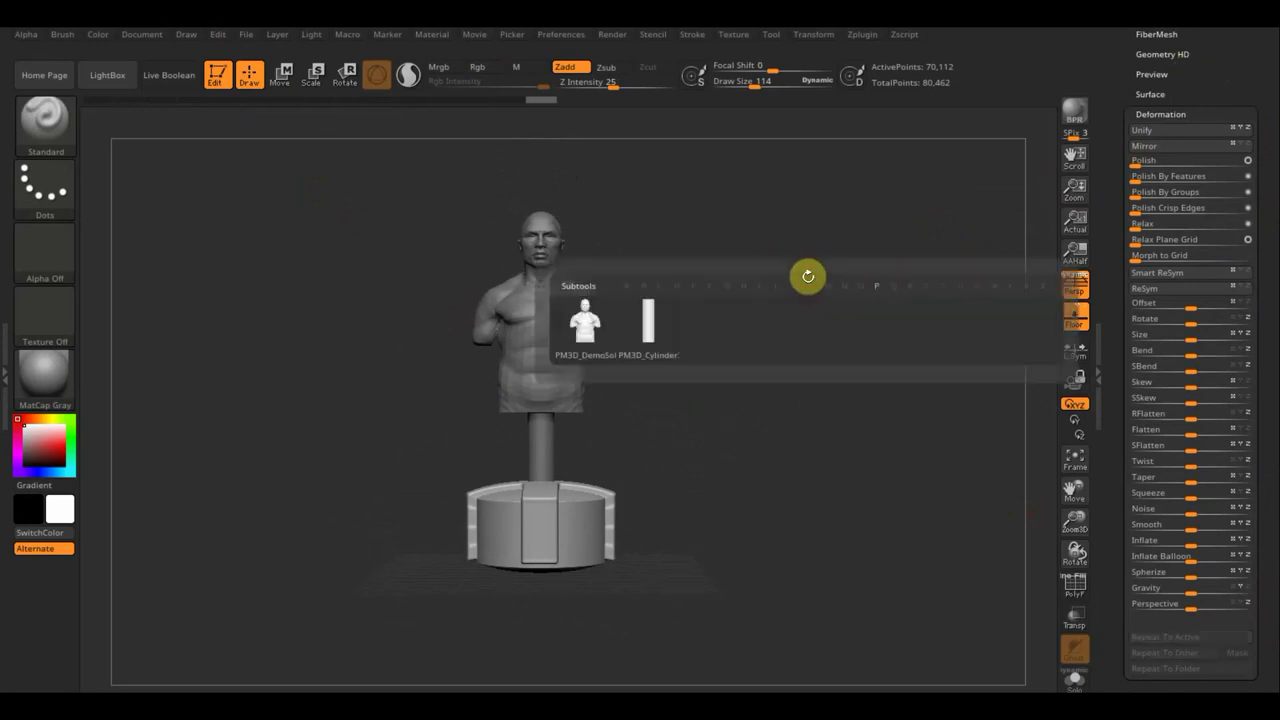
click(651, 330)
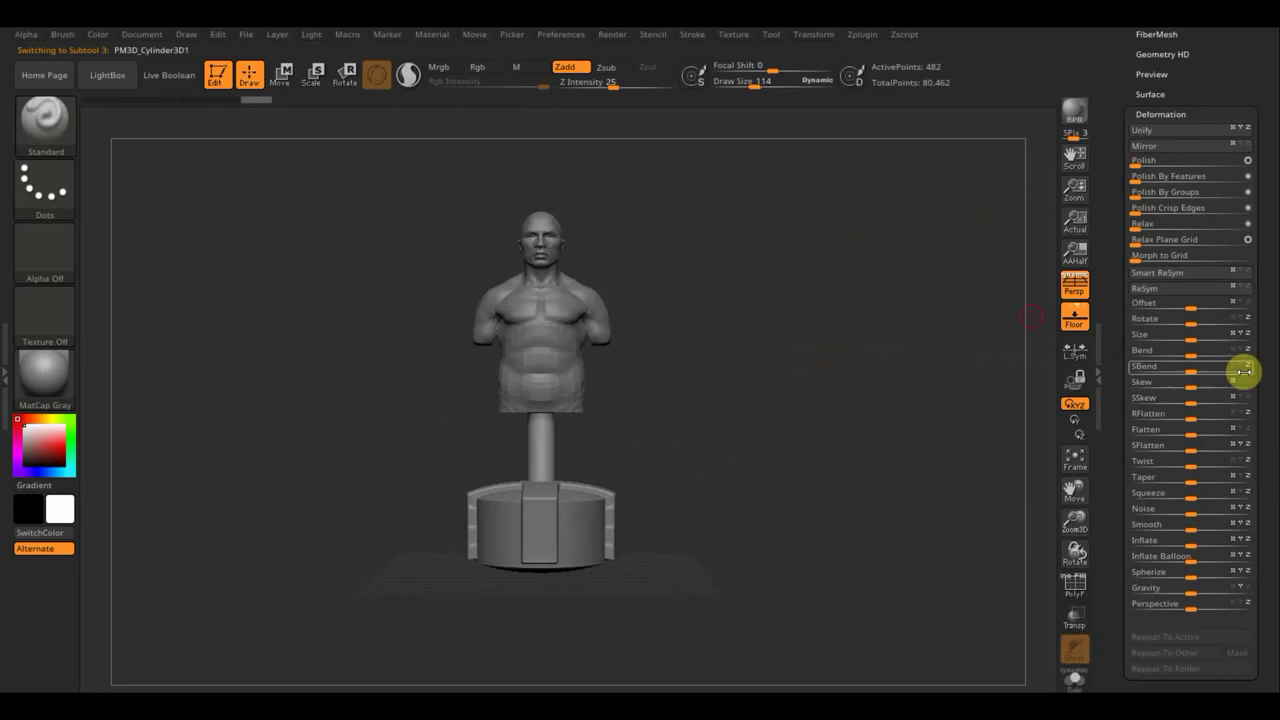
drag(1275, 108, 1266, 186)
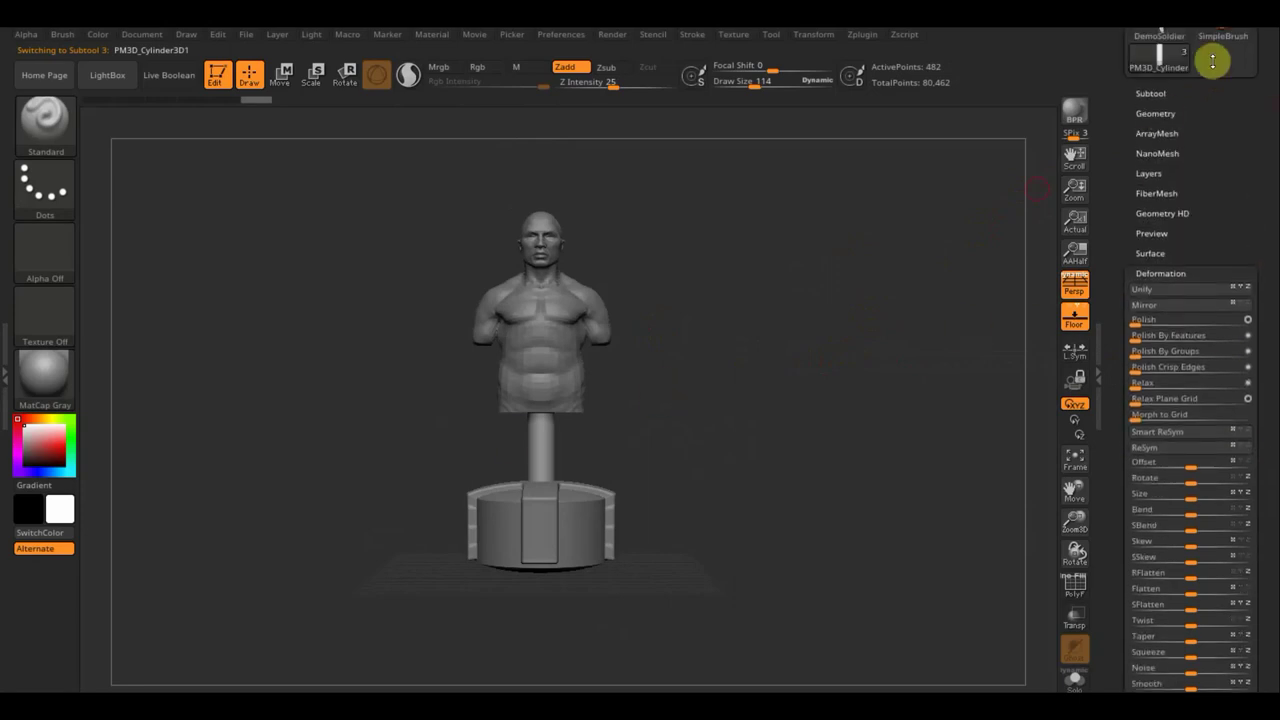
click(1155, 93)
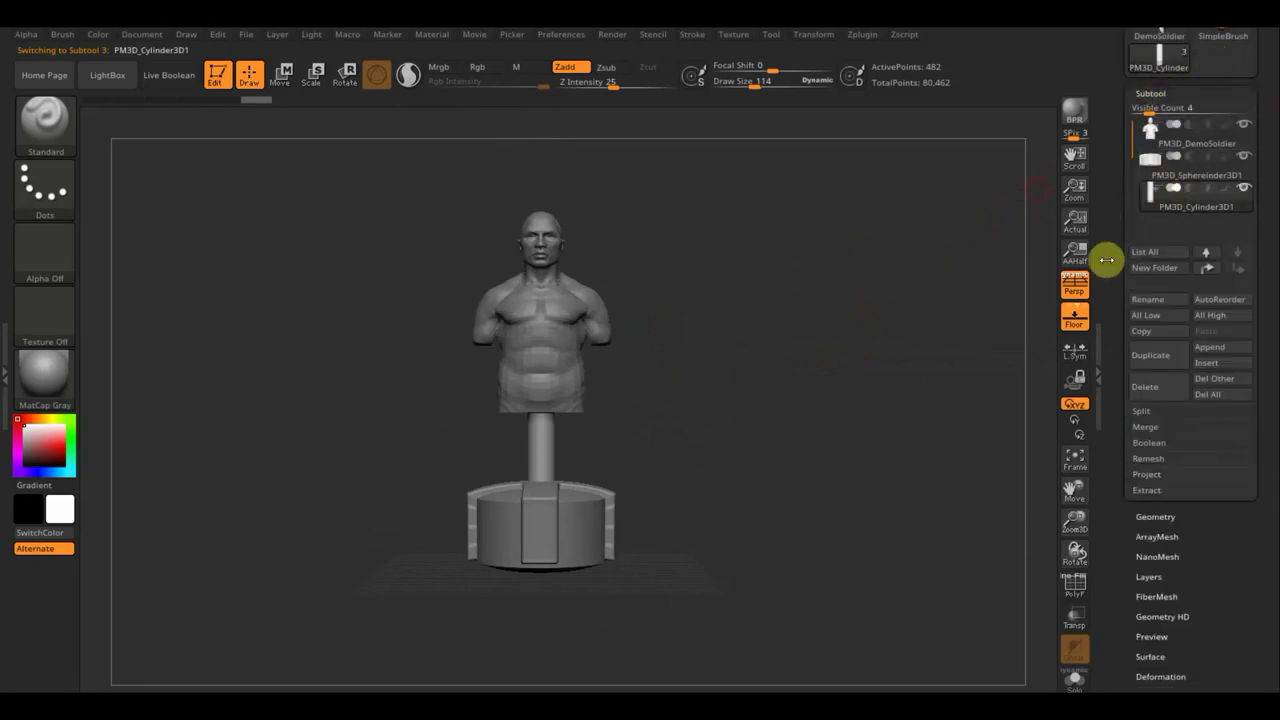
click(1159, 519)
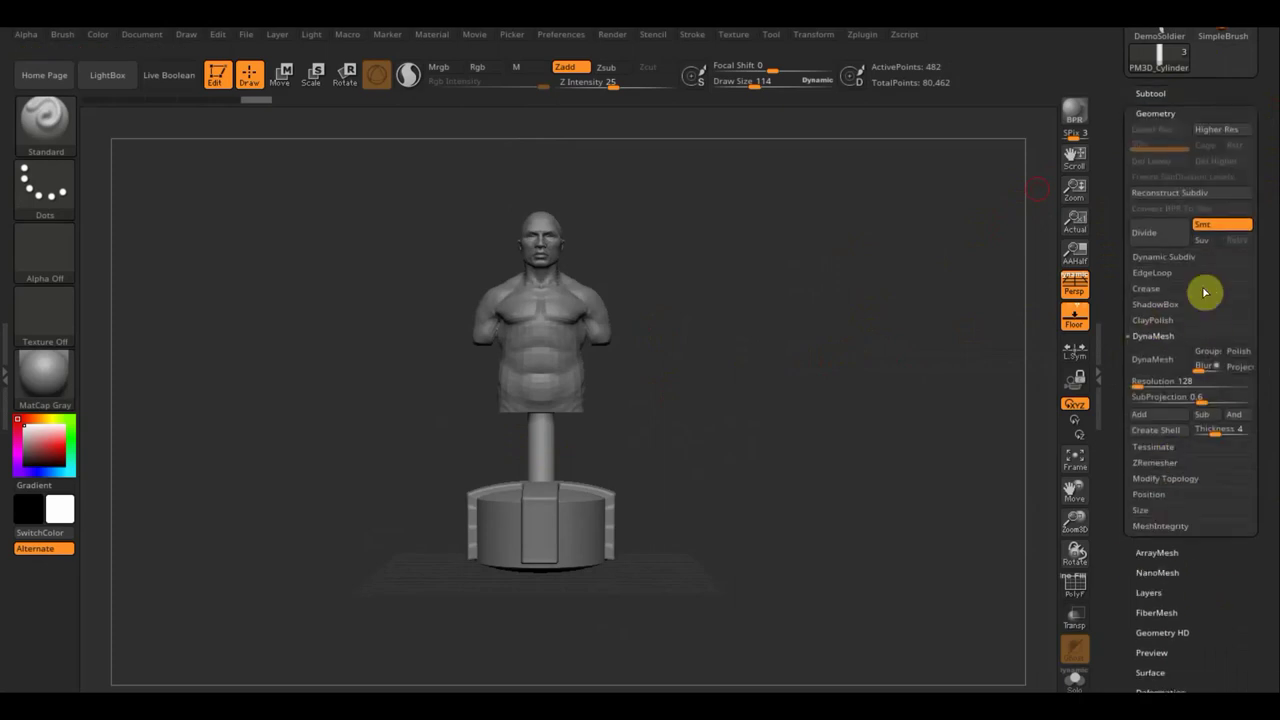
click(1162, 362)
ctrl+drag(727, 447, 494, 449)
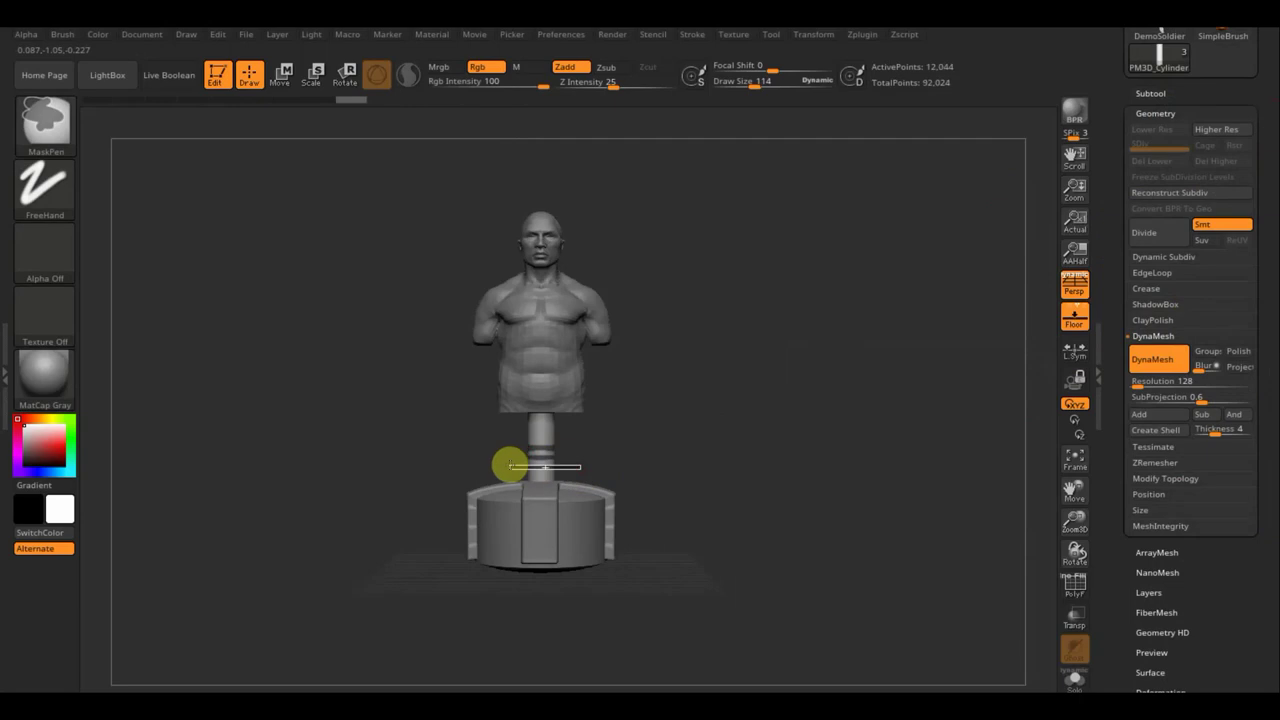
Mask thin bands across the pole's neck rings, then invert the mask to leave the rings free.
ctrl+drag(509, 465, 512, 466)
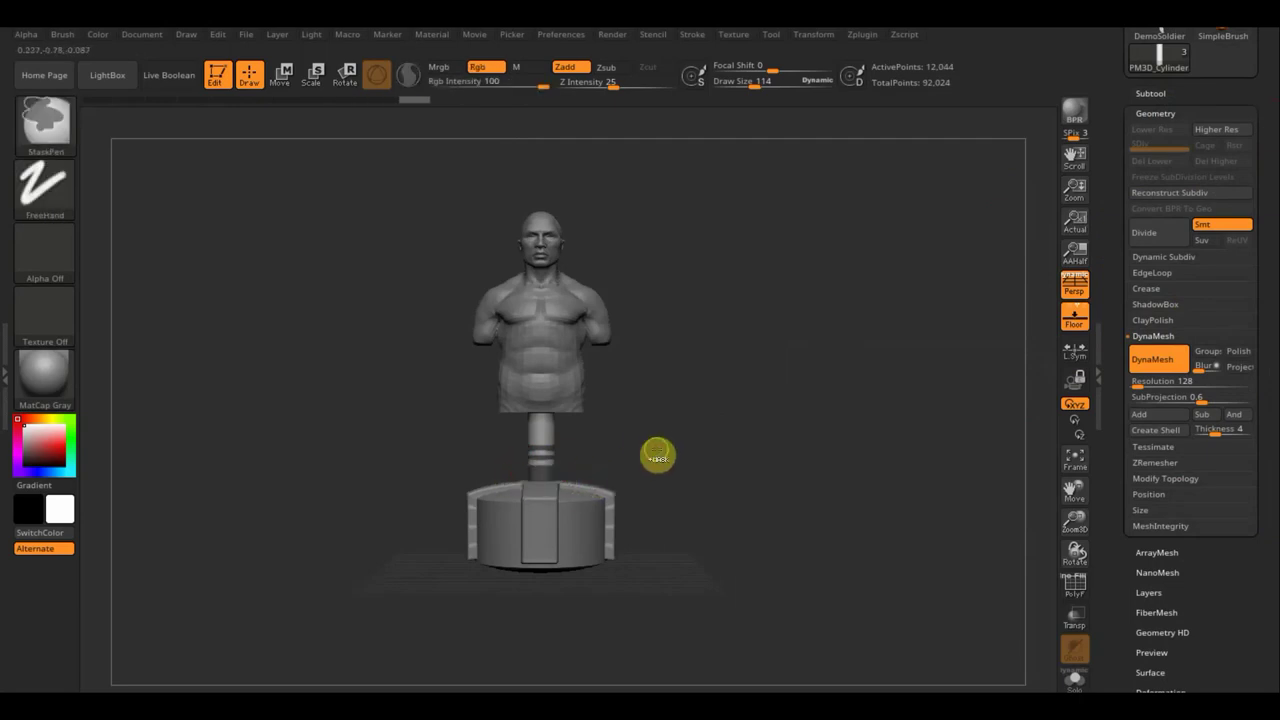
mouse_move(791, 417)
alt+mouse_down()
mouse_move(808, 486)
mouse_move(788, 523)
alt+mouse_up()
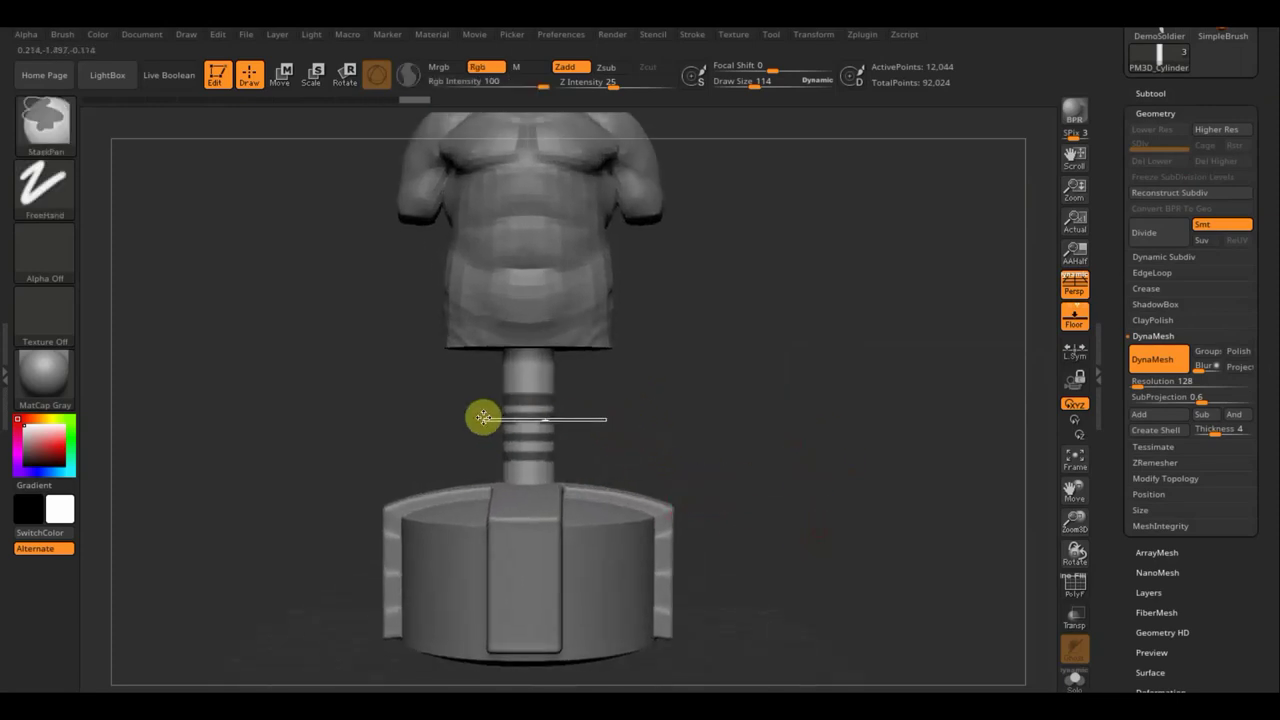
ctrl+drag(483, 418, 543, 429)
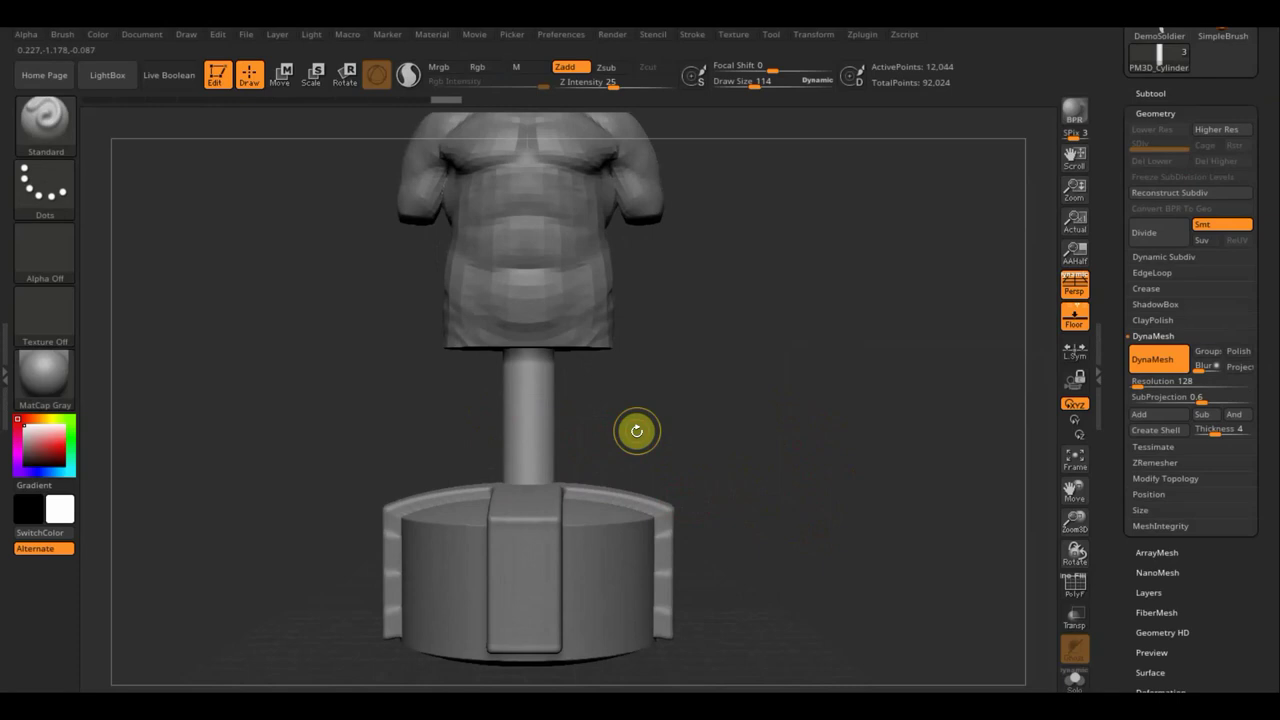
key(ctrl+z)
ctrl+drag(651, 425, 483, 418)
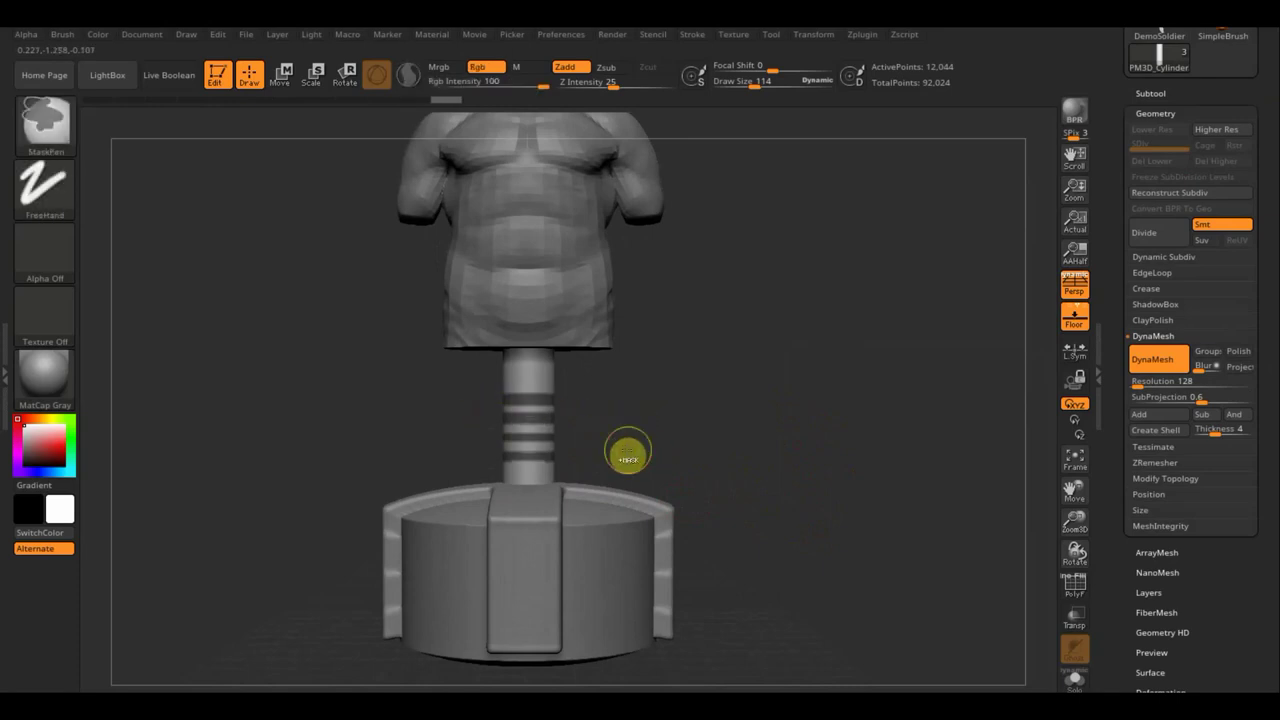
ctrl+drag(602, 437, 490, 434)
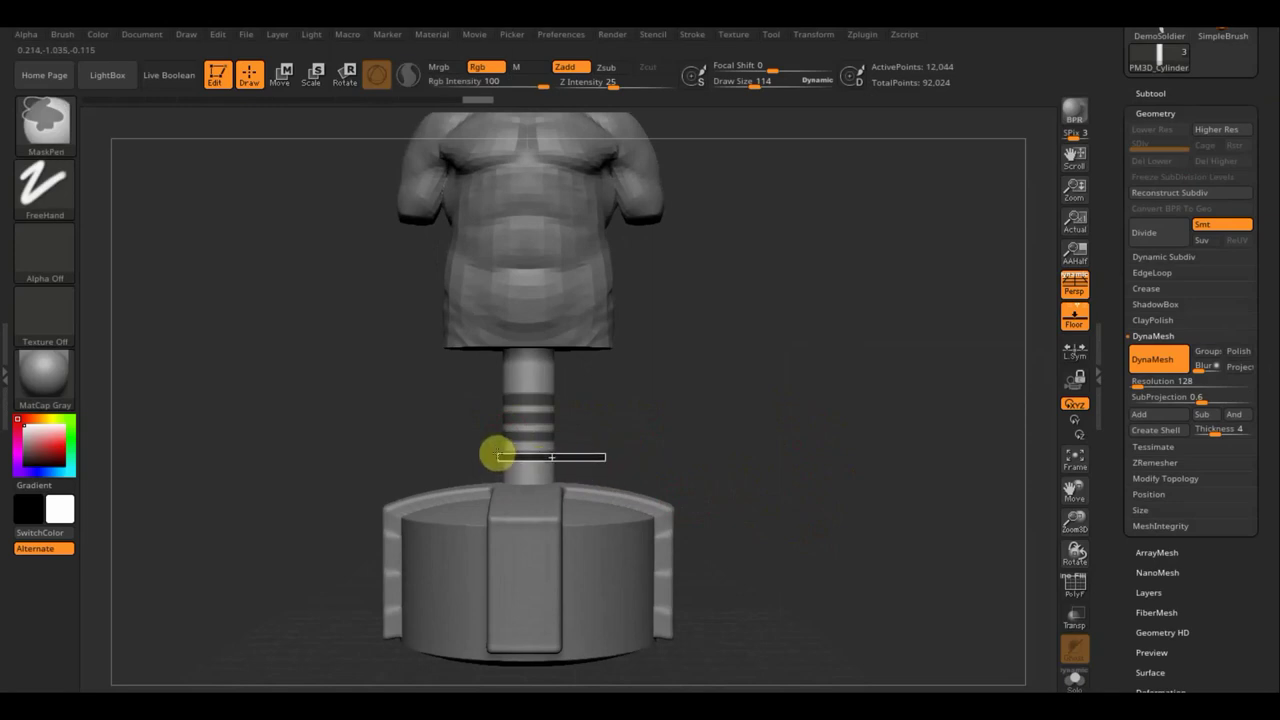
ctrl+drag(496, 456, 495, 455)
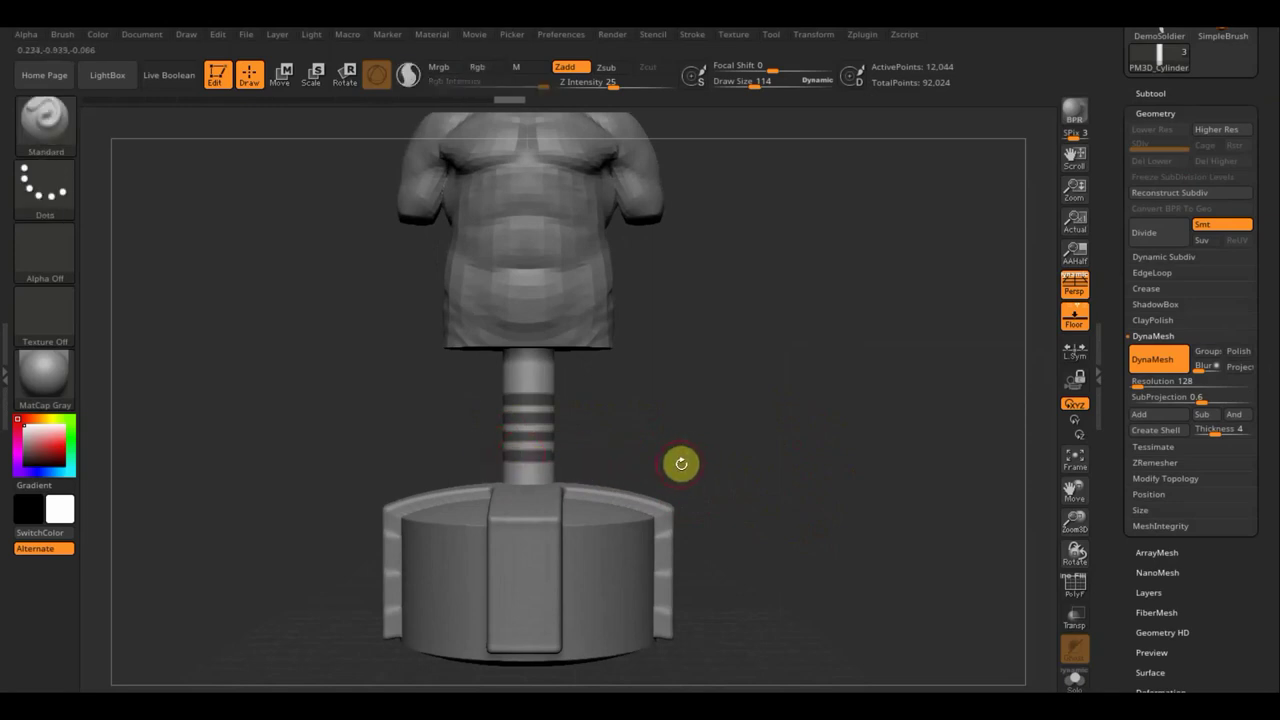
mouse_move(689, 444)
shift+mouse_down()
mouse_move(703, 457)
mouse_move(743, 420)
shift+mouse_up()
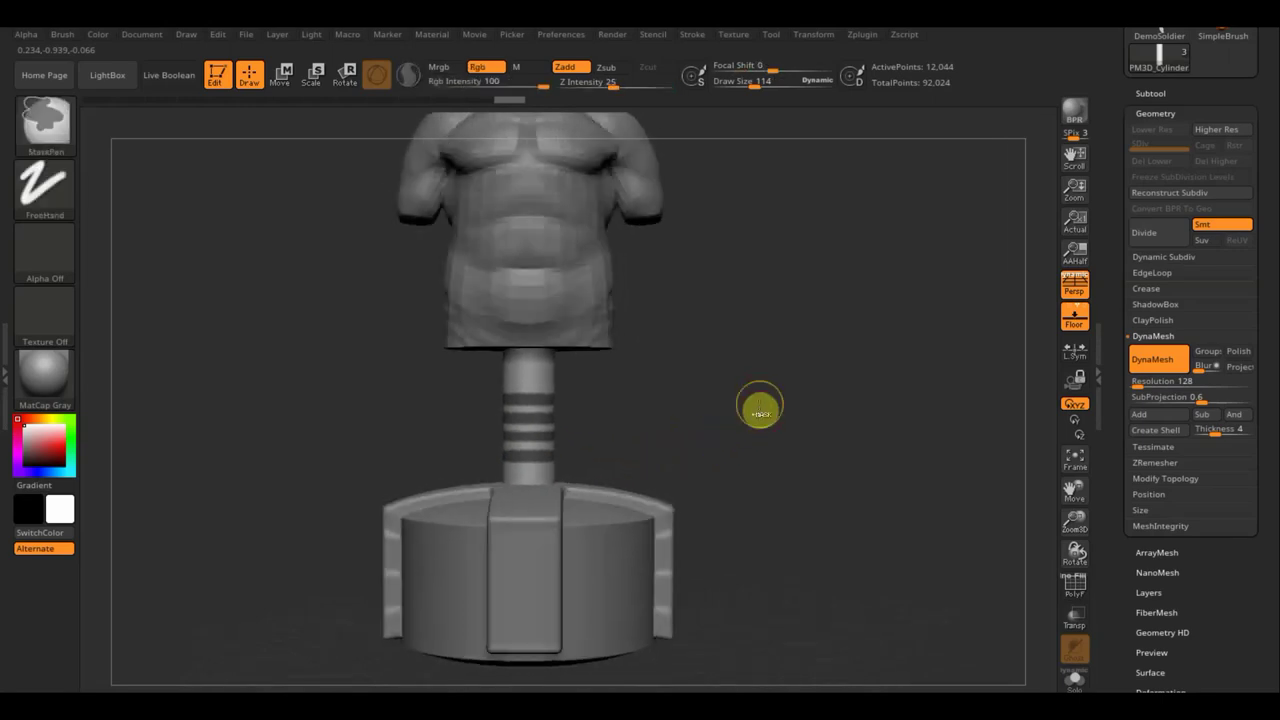
ctrl+click(760, 408)
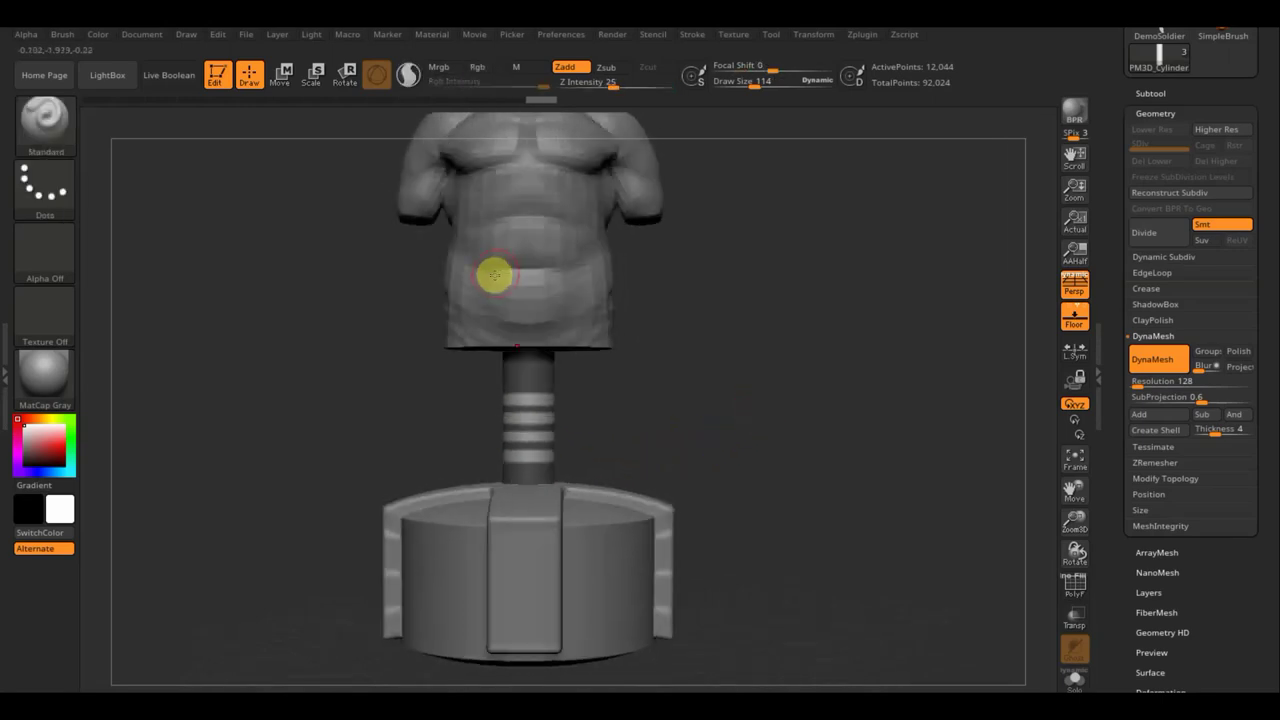
click(278, 80)
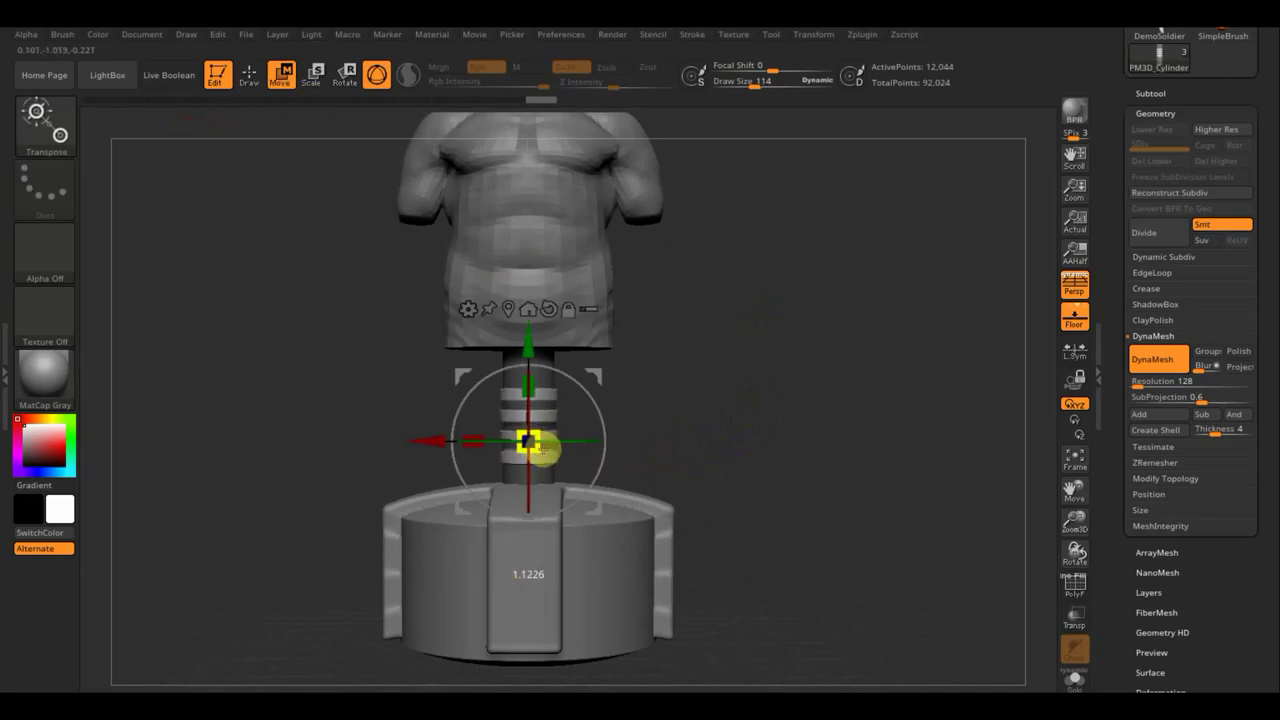
Thicken the unmasked neck rings with a Tool > Deformation slider.
mouse_move(681, 383)
mouse_down()
mouse_move(782, 388)
mouse_move(731, 391)
mouse_move(706, 423)
mouse_move(738, 425)
mouse_up()
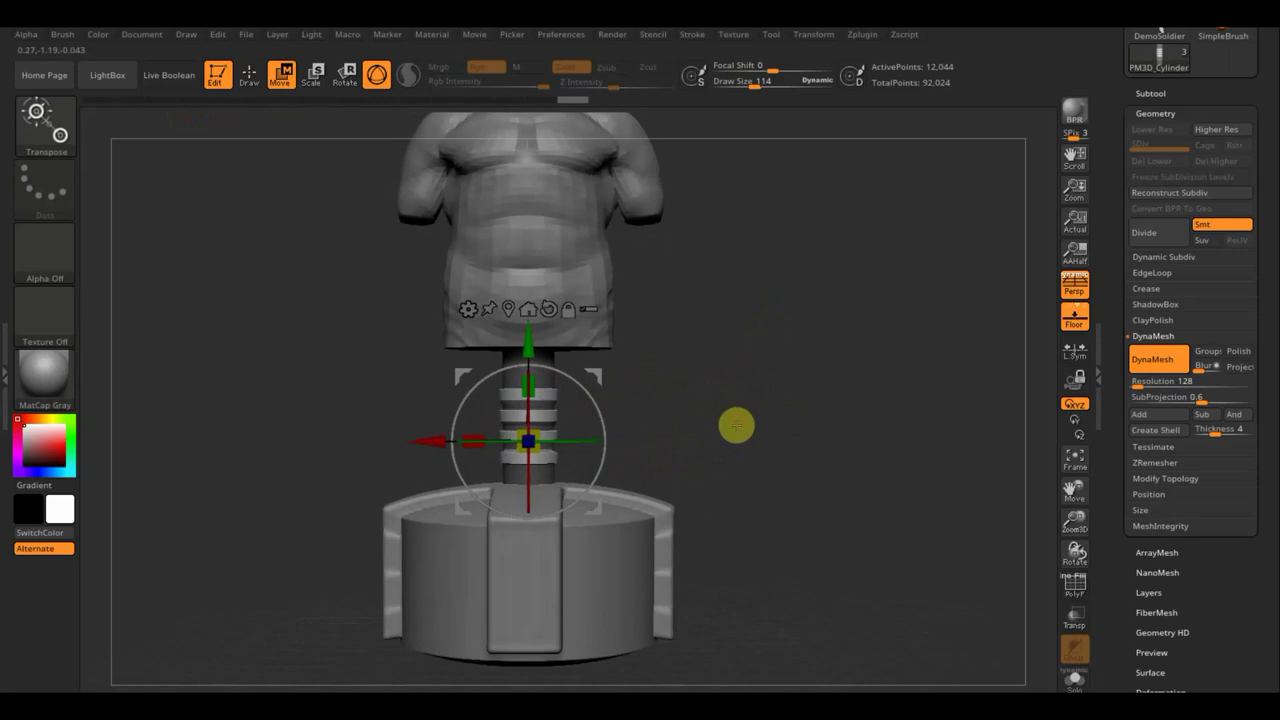
scroll(1207, 587, down, 3)
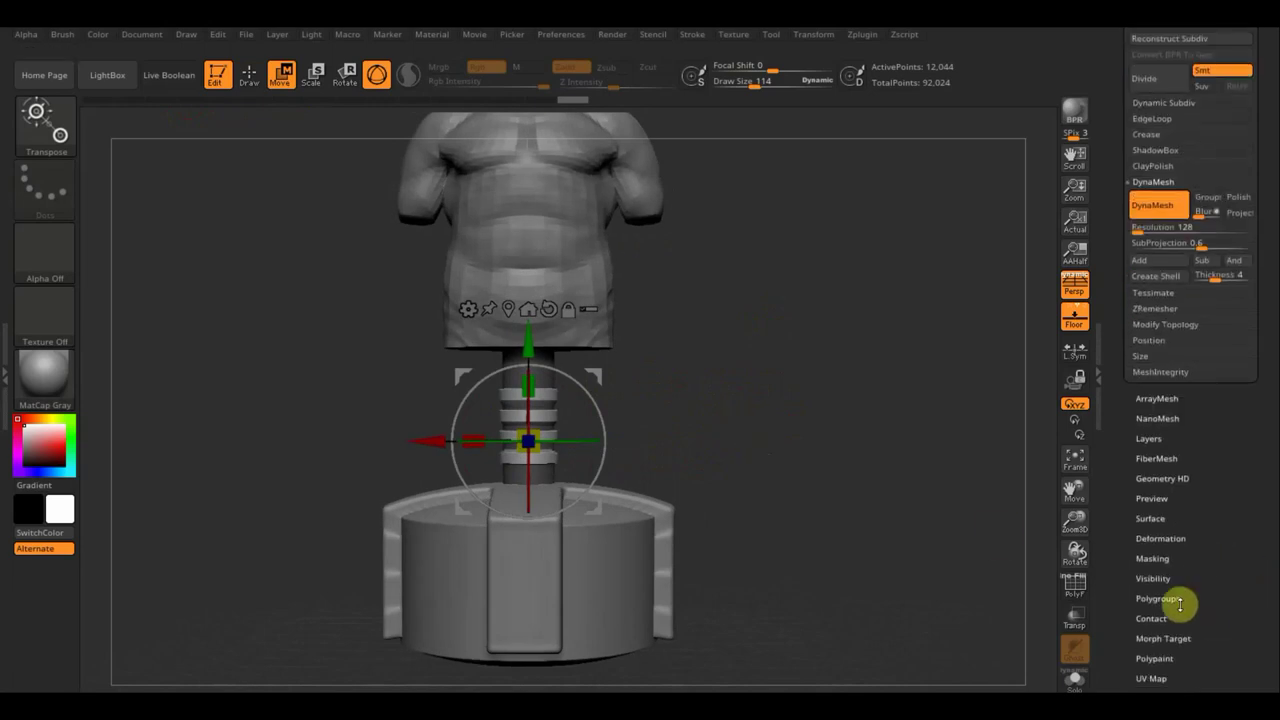
scroll(1233, 598, down, 2)
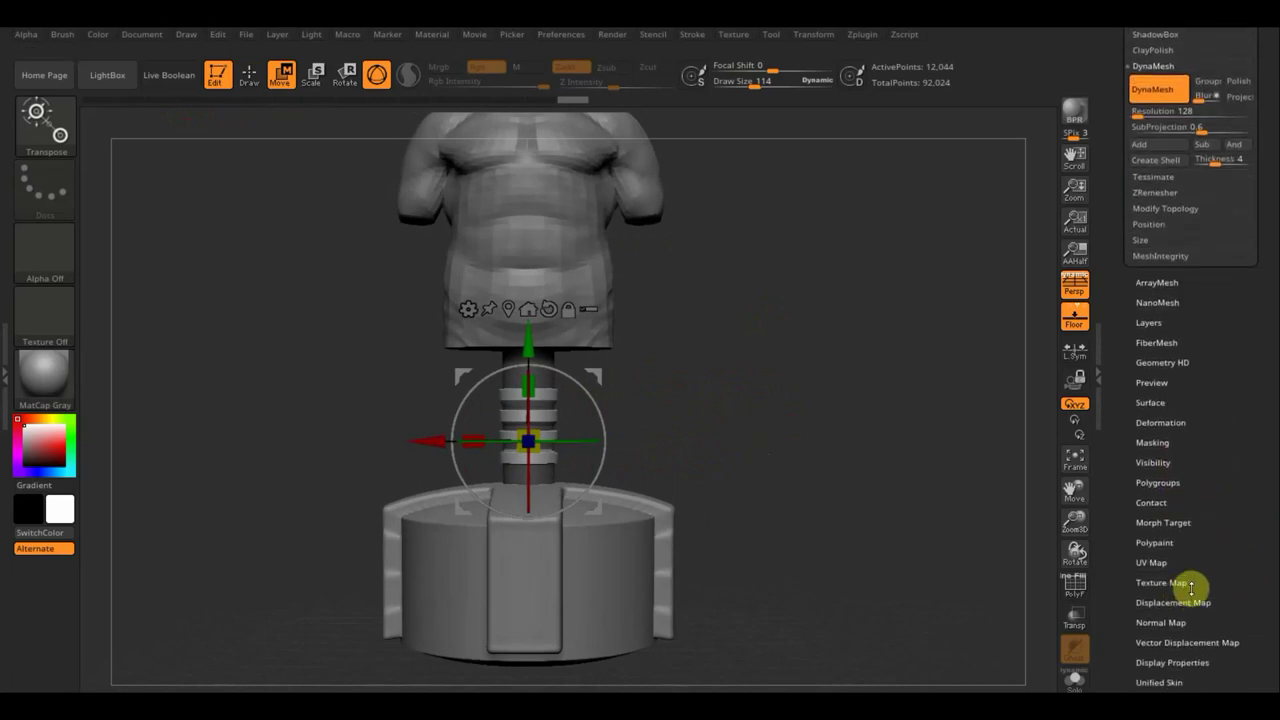
click(1160, 422)
drag(1257, 80, 1257, 166)
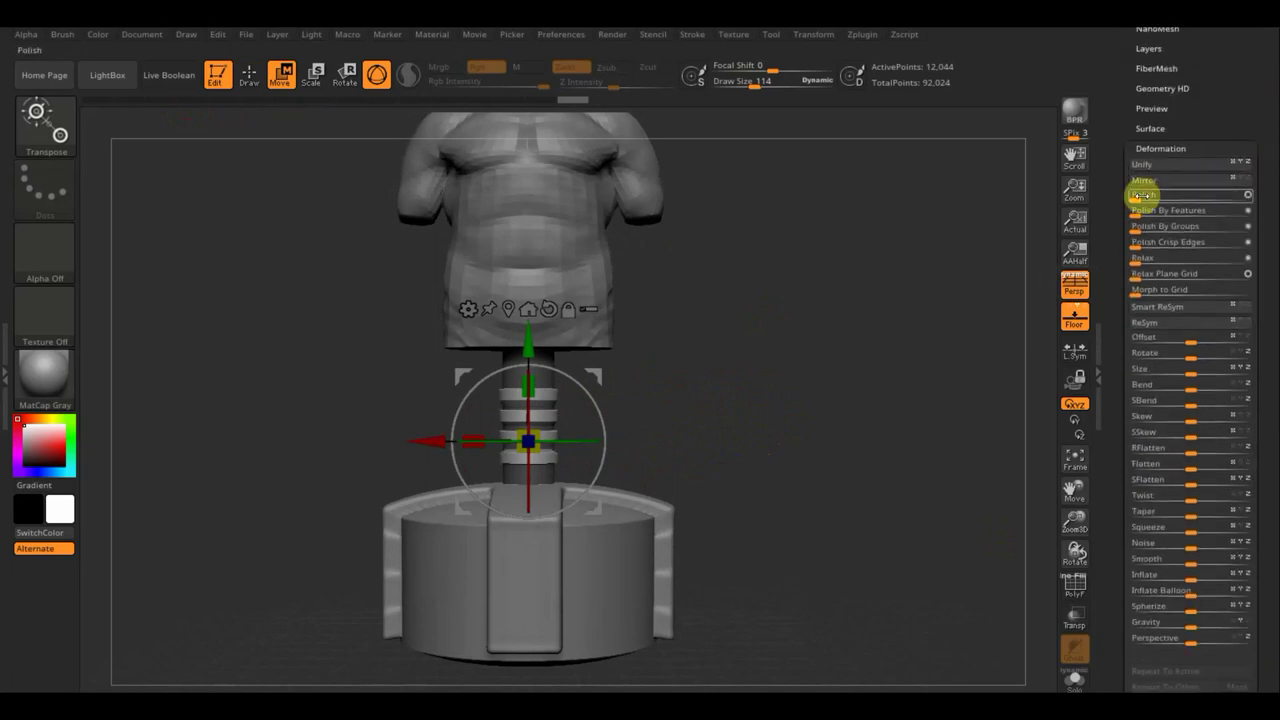
click(1150, 211)
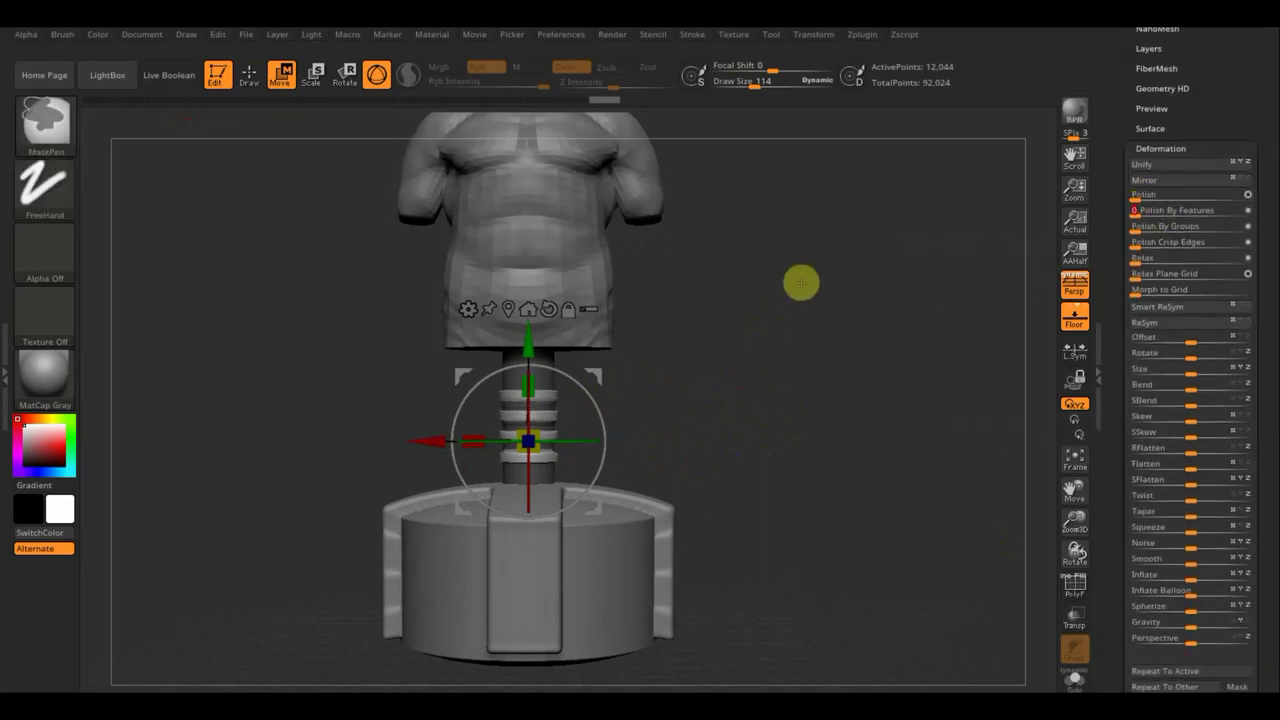
Undo and redo the ring thickening to compare, then zoom out to the whole model.
click(249, 74)
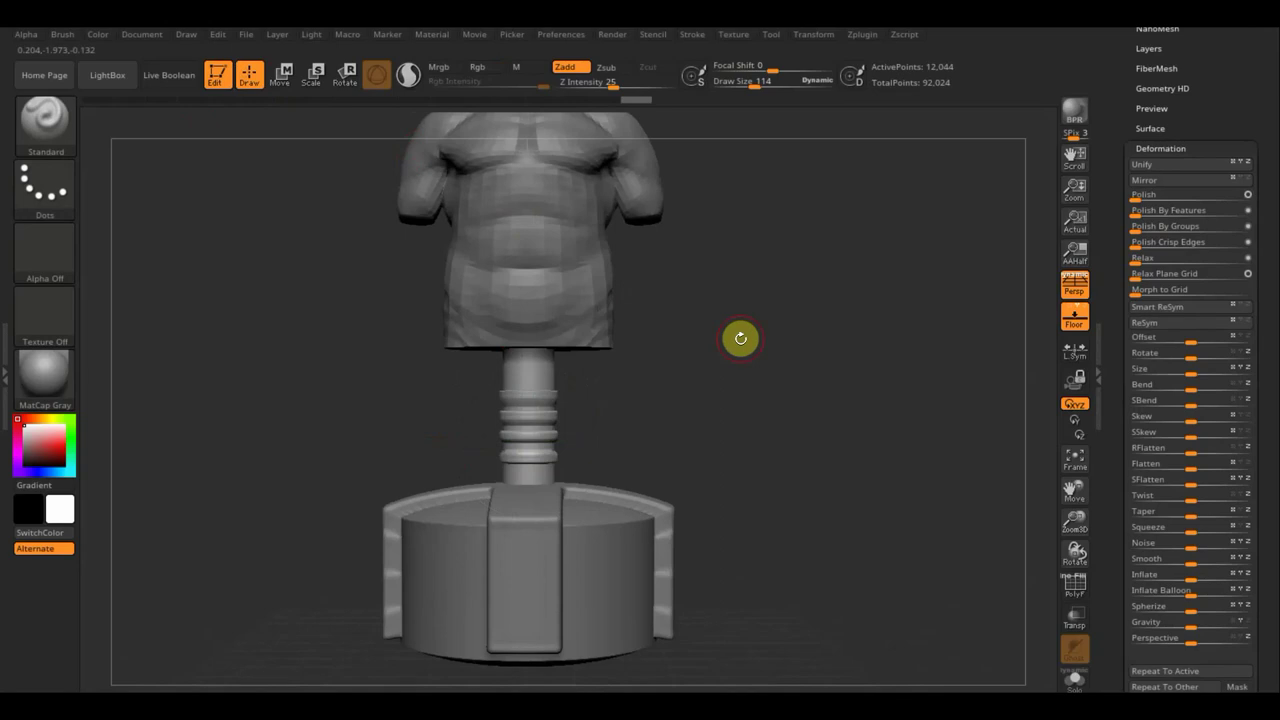
key(ctrl+z)
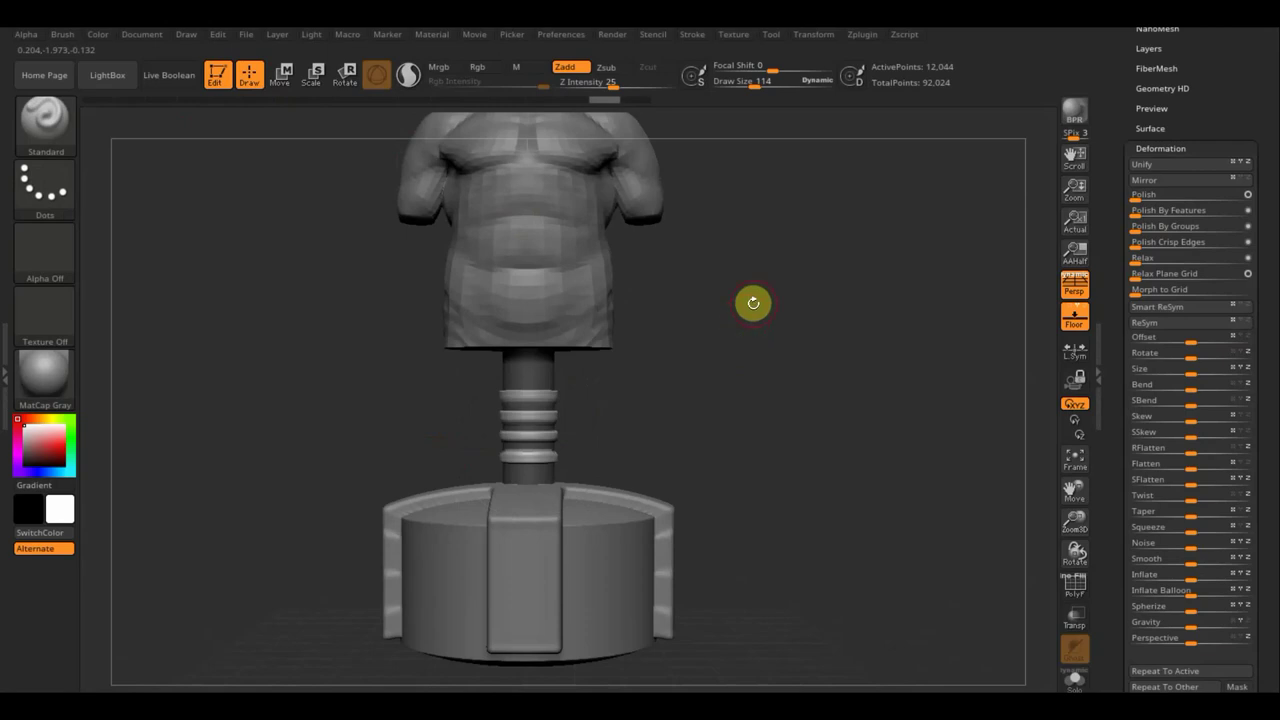
key(ctrl+shift+z)
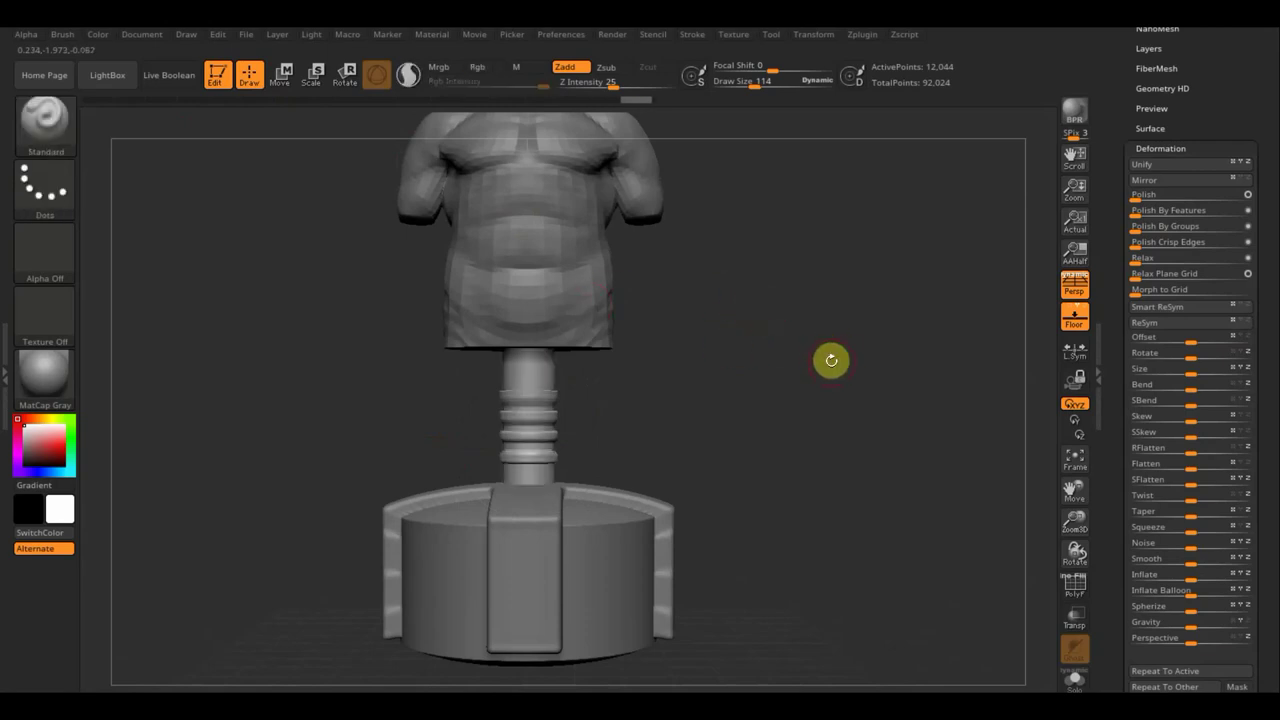
mouse_move(820, 280)
alt+mouse_down()
mouse_move(786, 203)
mouse_move(780, 291)
mouse_move(688, 234)
alt+mouse_up()
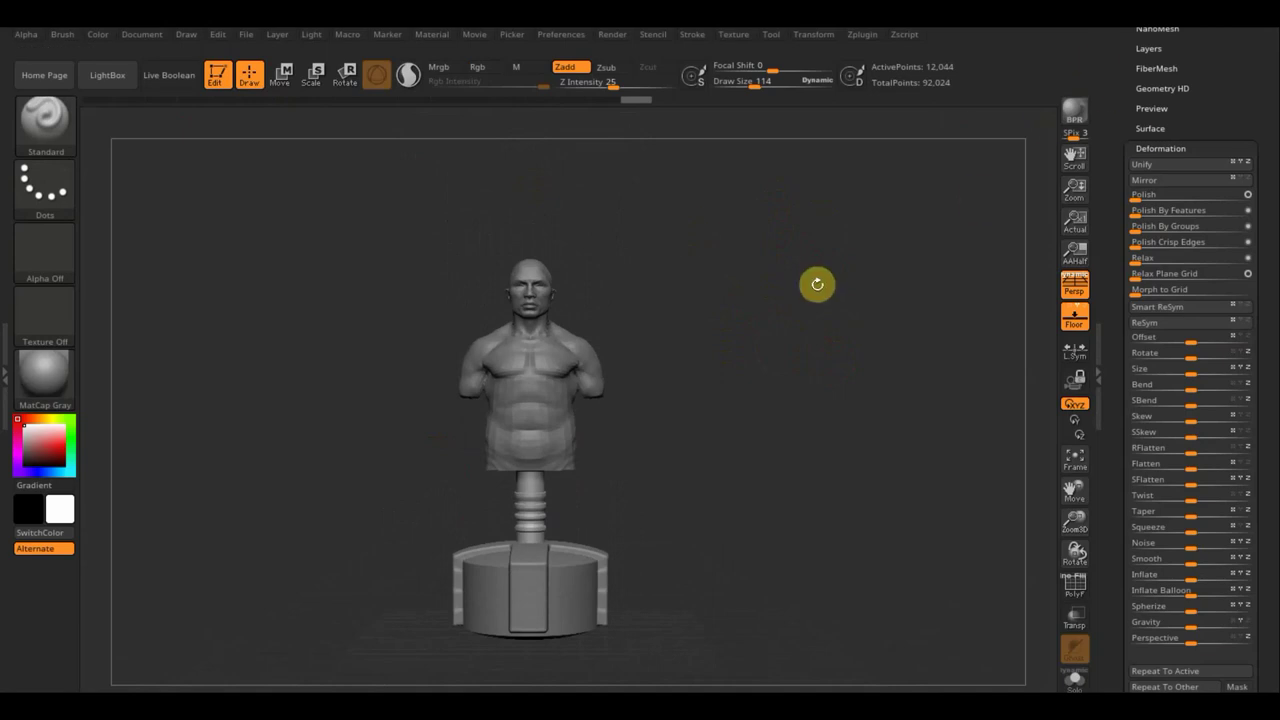
Raise the PM3D_DemoSoldier bust higher above the stand with the Transpose Move gizmo.
key(n)
click(622, 336)
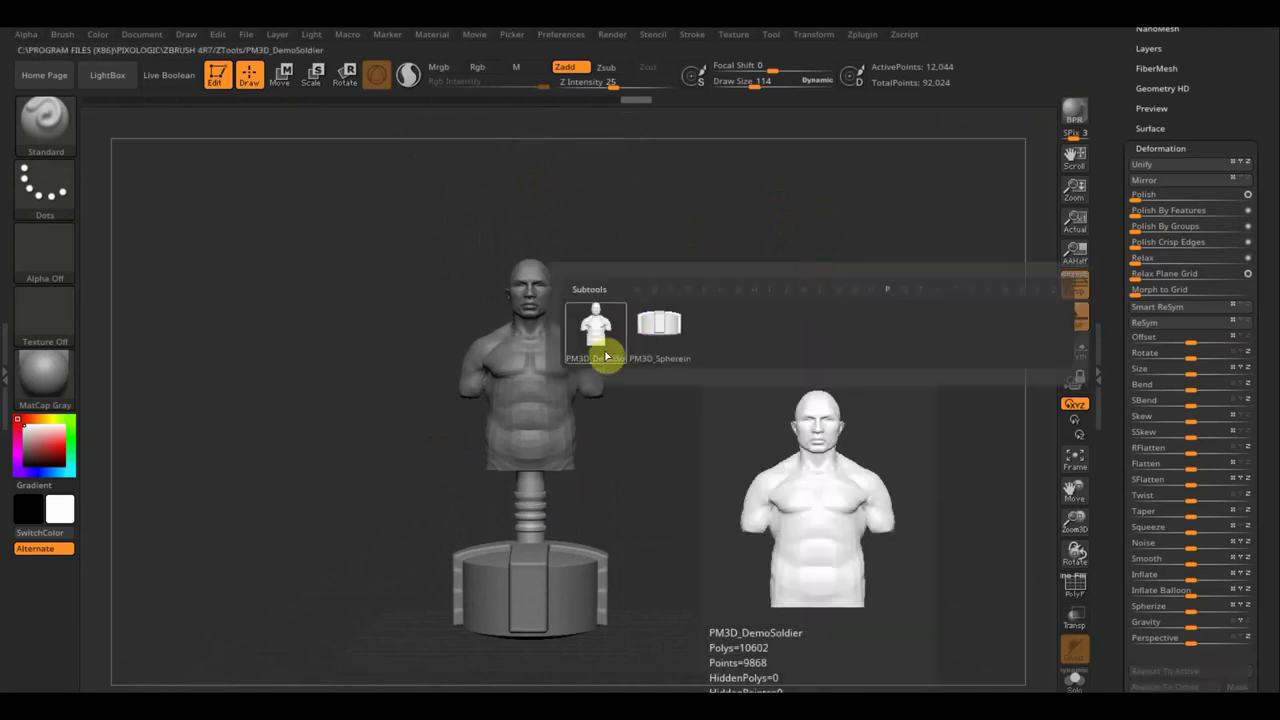
click(285, 86)
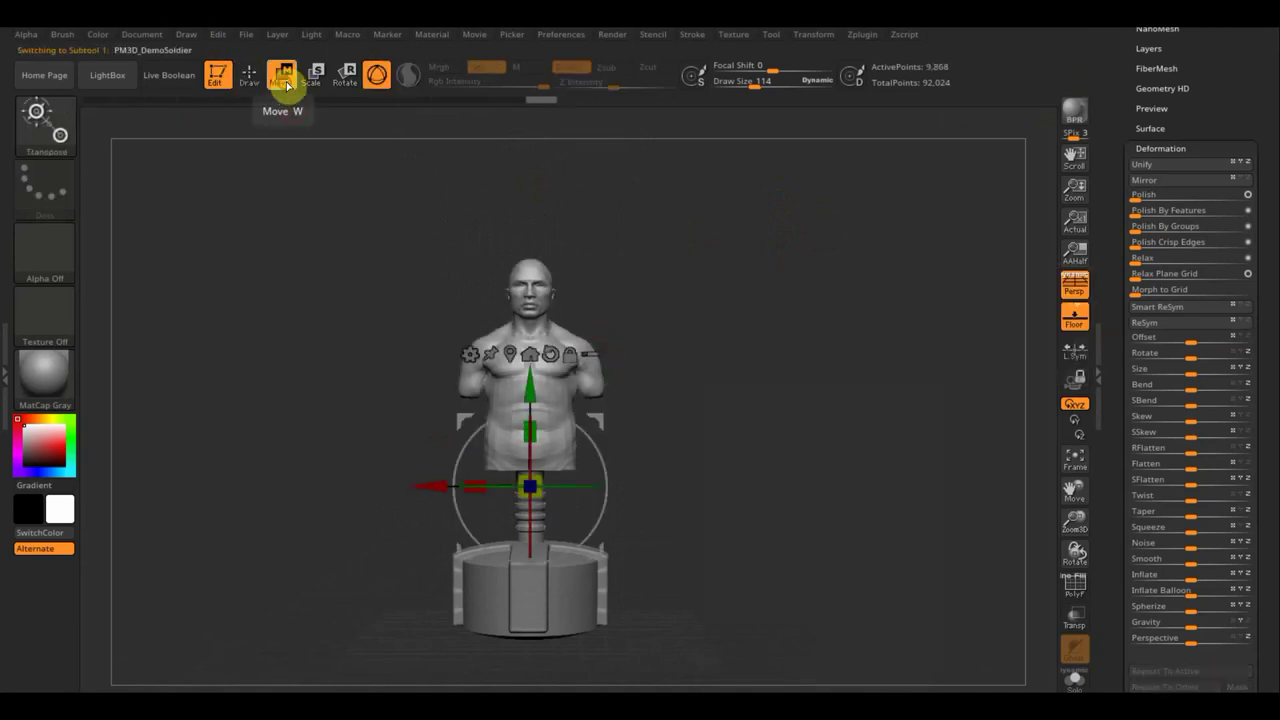
drag(529, 385, 538, 358)
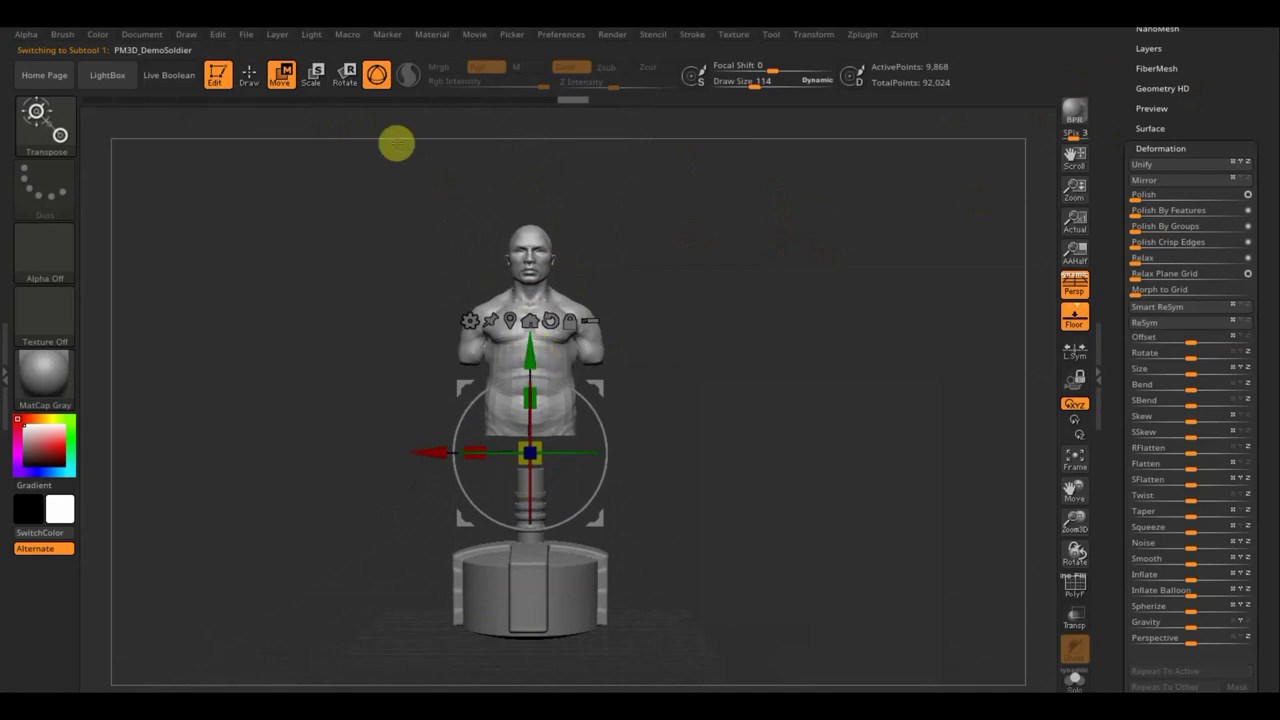
click(249, 75)
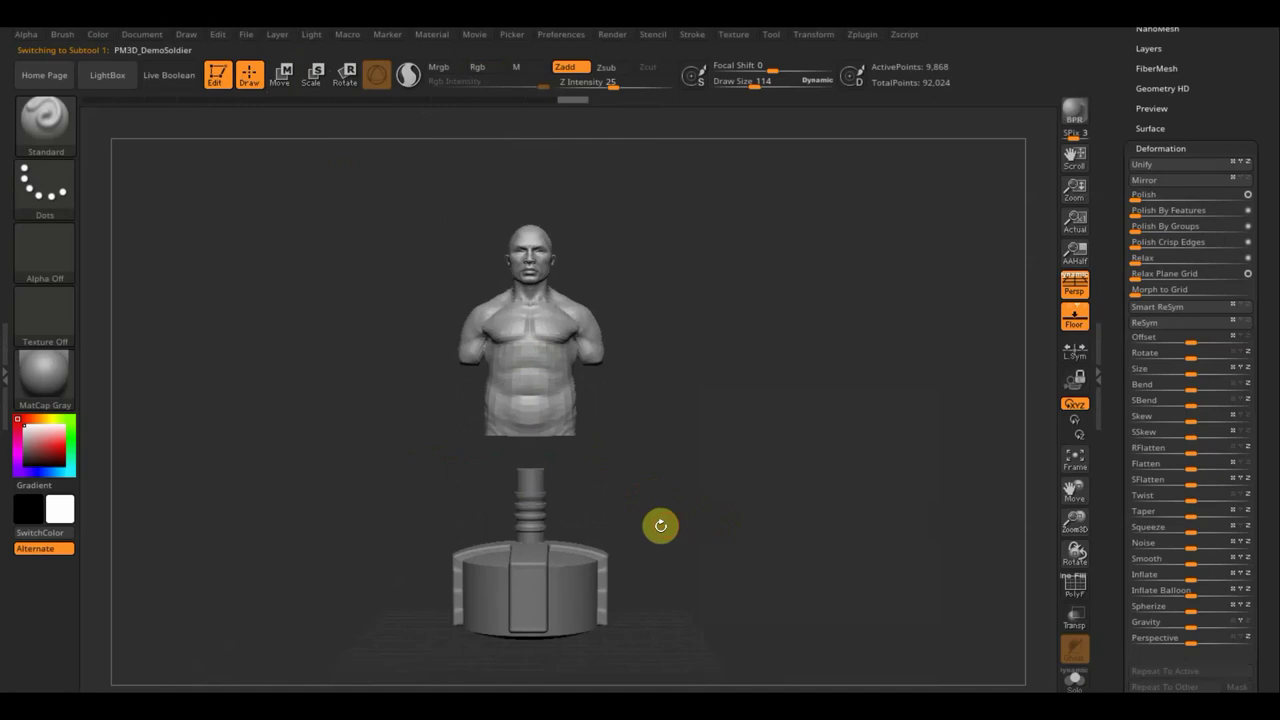
Mask the cylinder's lower part, stretch its top up to meet the bust, then clear the mask.
key(n)
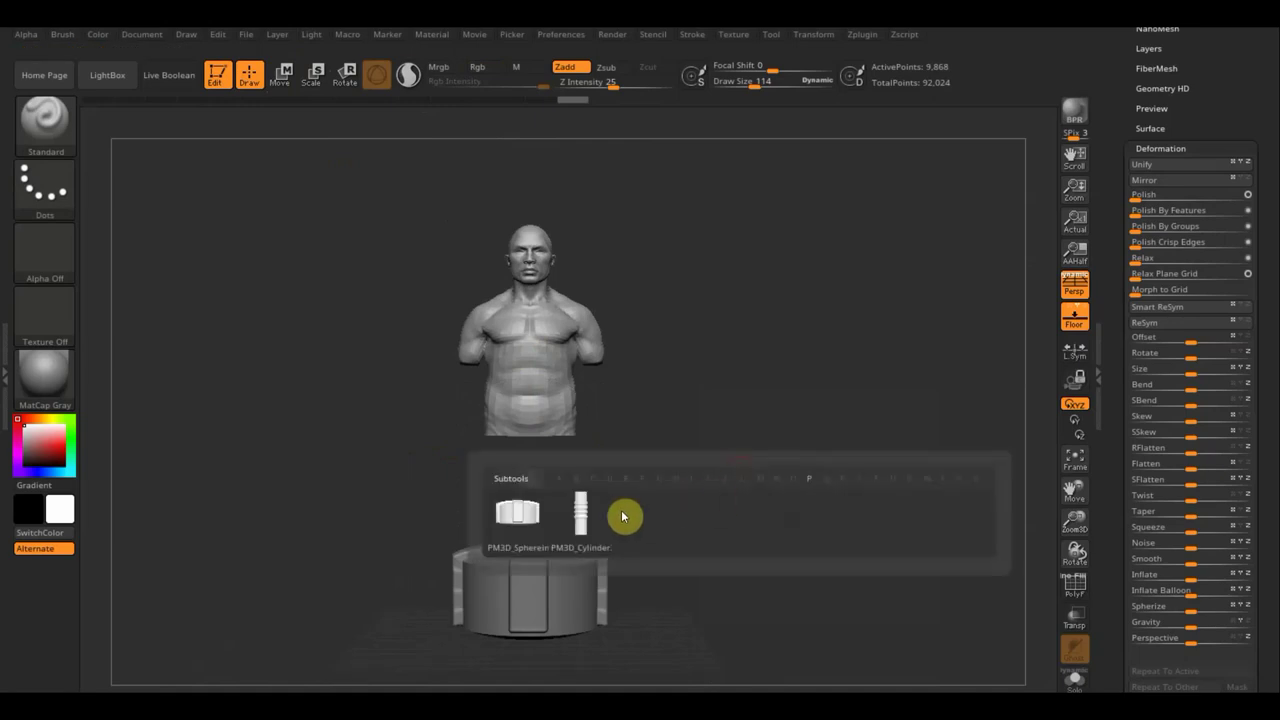
click(601, 524)
ctrl+drag(760, 648, 417, 478)
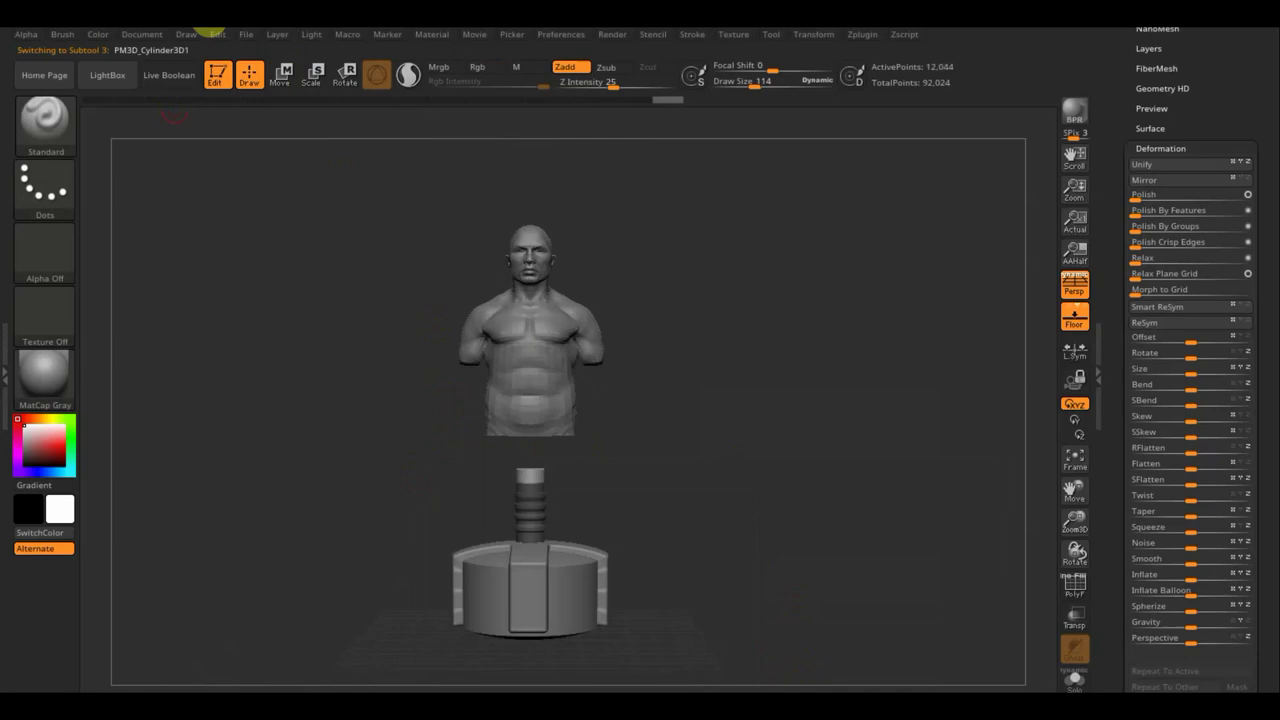
click(282, 76)
drag(529, 437, 531, 366)
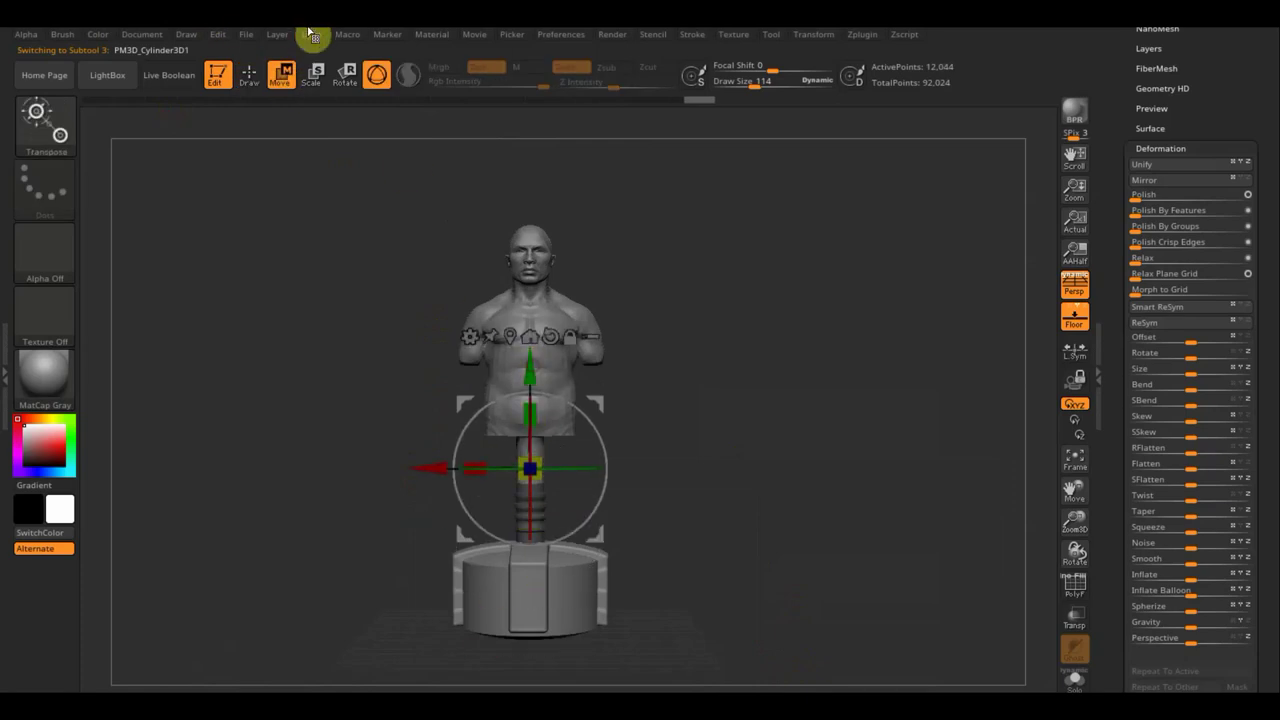
mouse_move(800, 400)
mouse_down()
mouse_move(772, 400)
mouse_move(800, 394)
mouse_move(786, 403)
mouse_up()
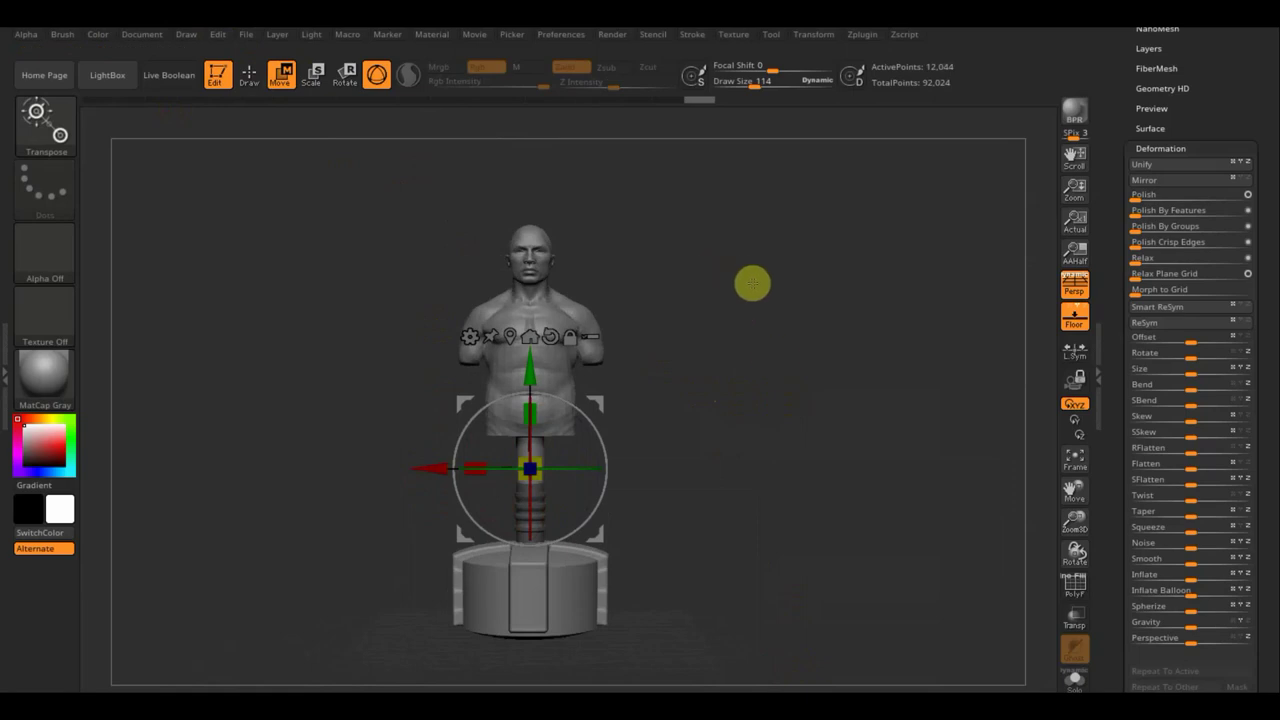
click(250, 76)
key(ctrl)
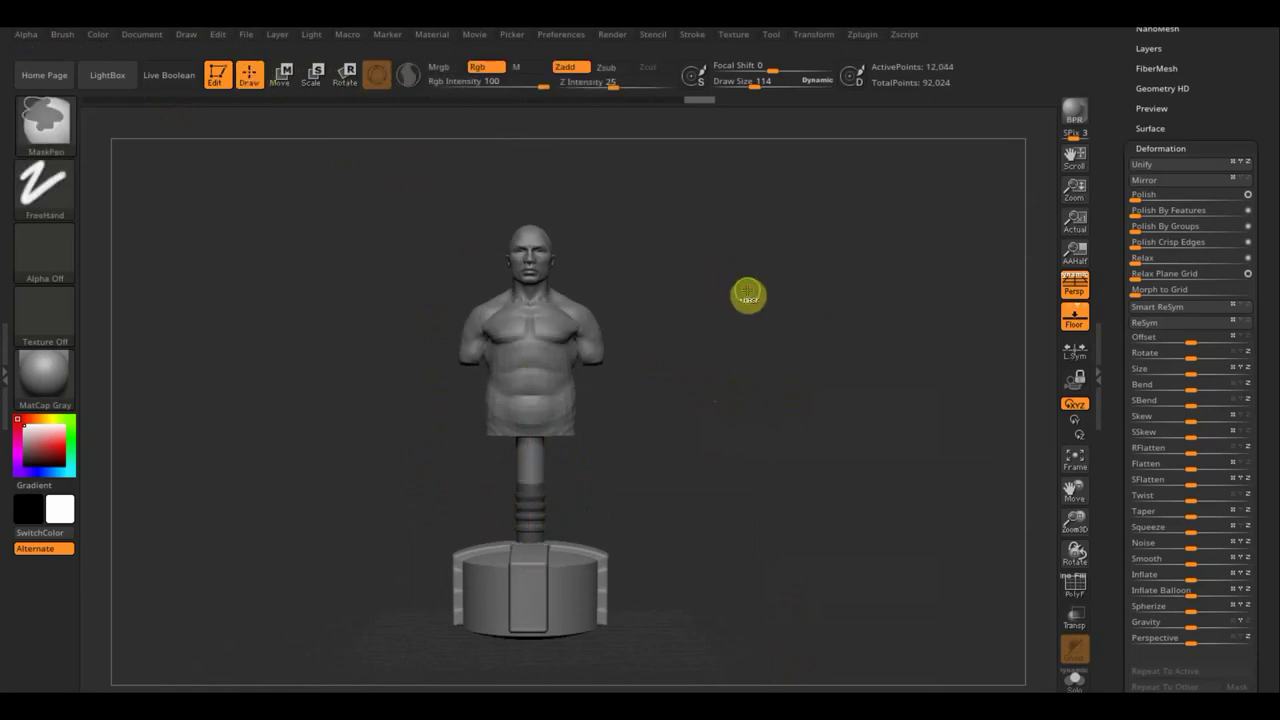
mouse_move(789, 329)
mouse_down()
mouse_move(700, 351)
mouse_move(792, 357)
mouse_up()
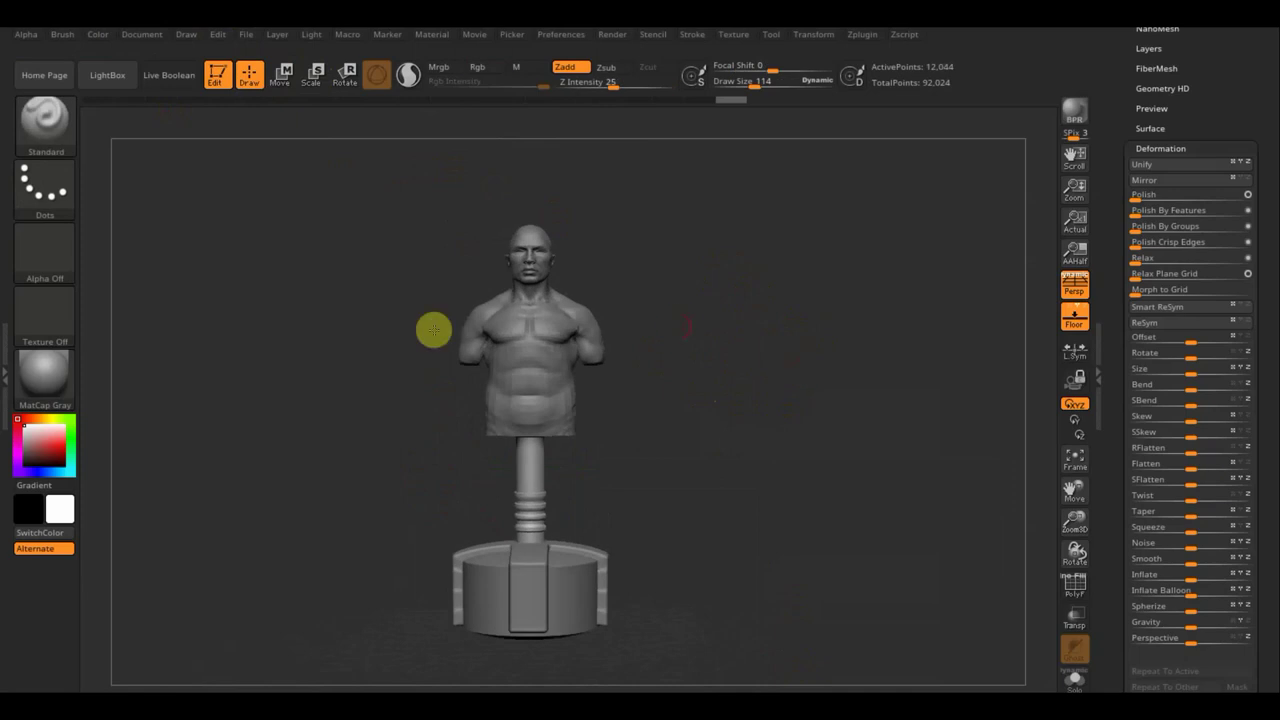
mouse_move(808, 474)
mouse_down()
mouse_move(791, 466)
mouse_move(814, 451)
mouse_move(814, 480)
mouse_up()
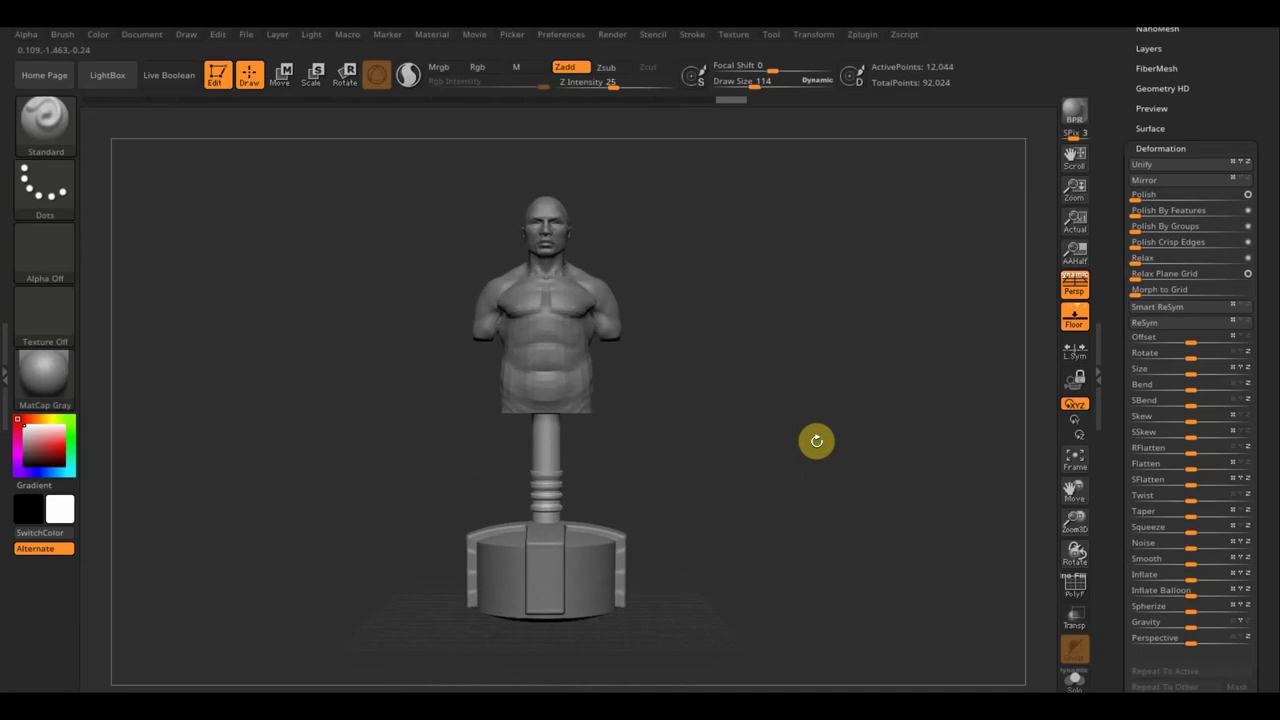
Inspect the model's profile and select PM3D_Sphereinder3D1 in the subtool list.
drag(825, 431, 474, 471)
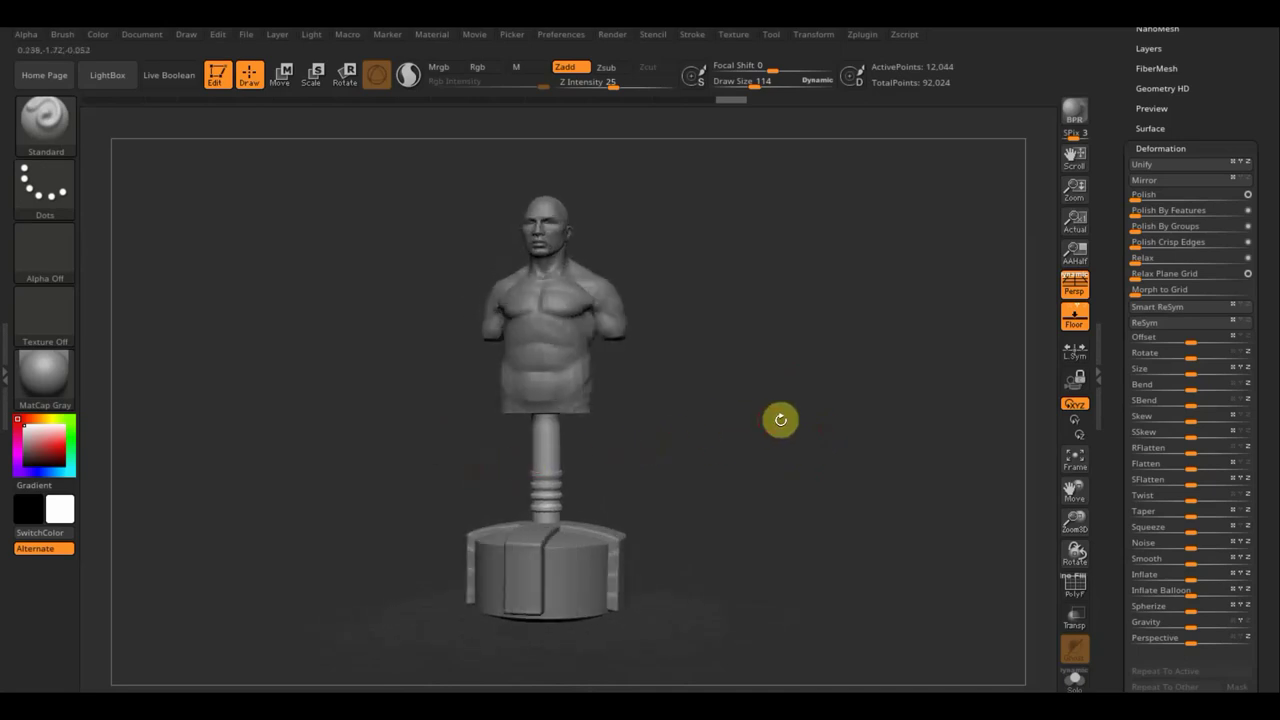
drag(780, 420, 758, 449)
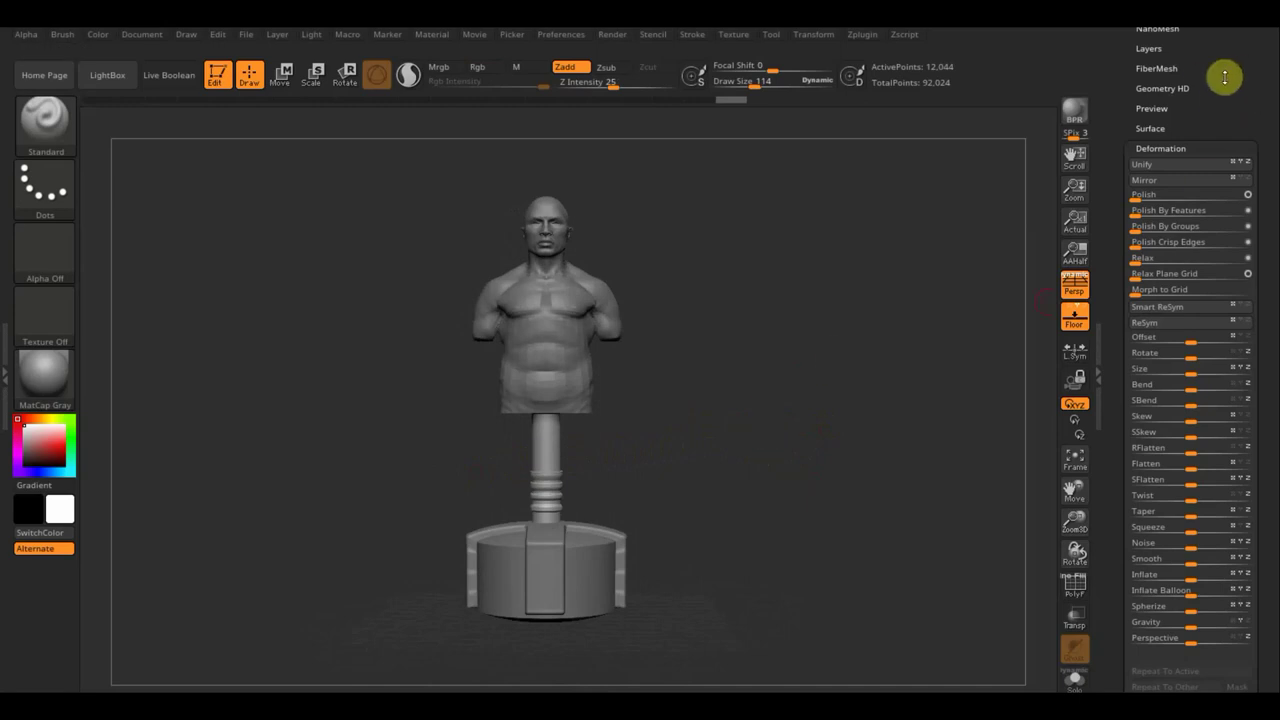
scroll(1229, 166, up, 1)
scroll(1180, 181, up, 2)
click(1152, 172)
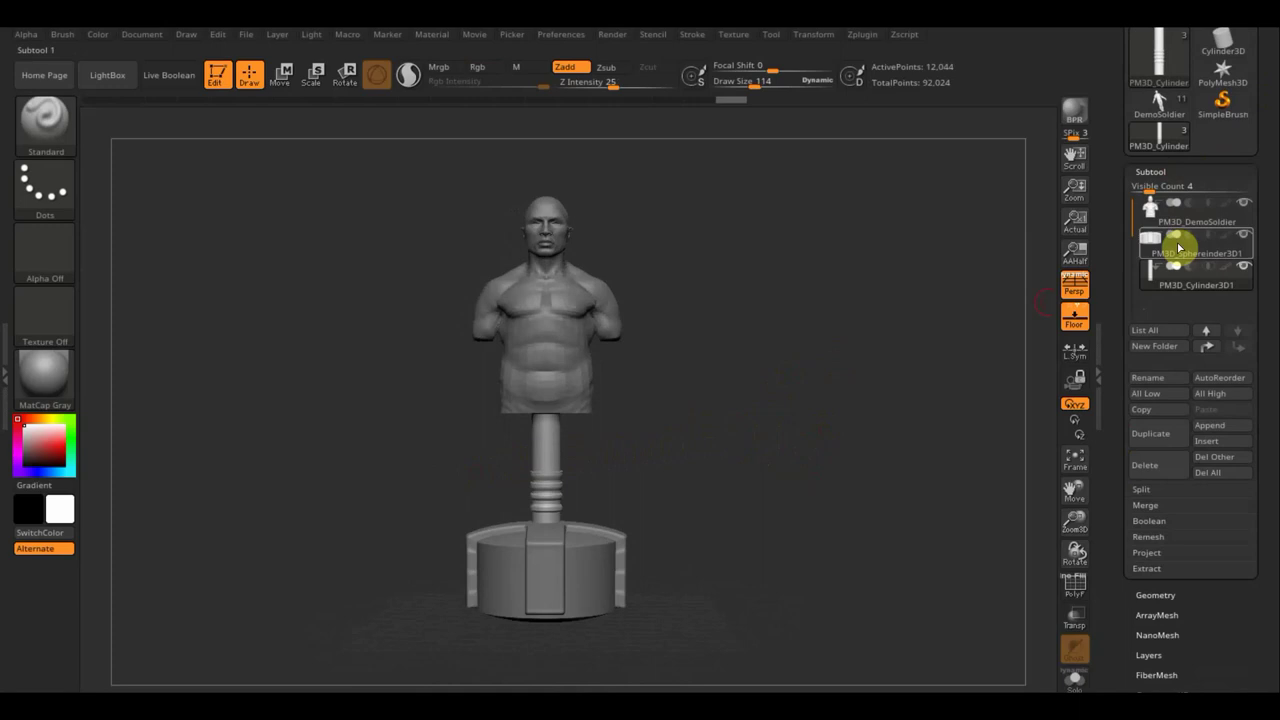
click(1155, 250)
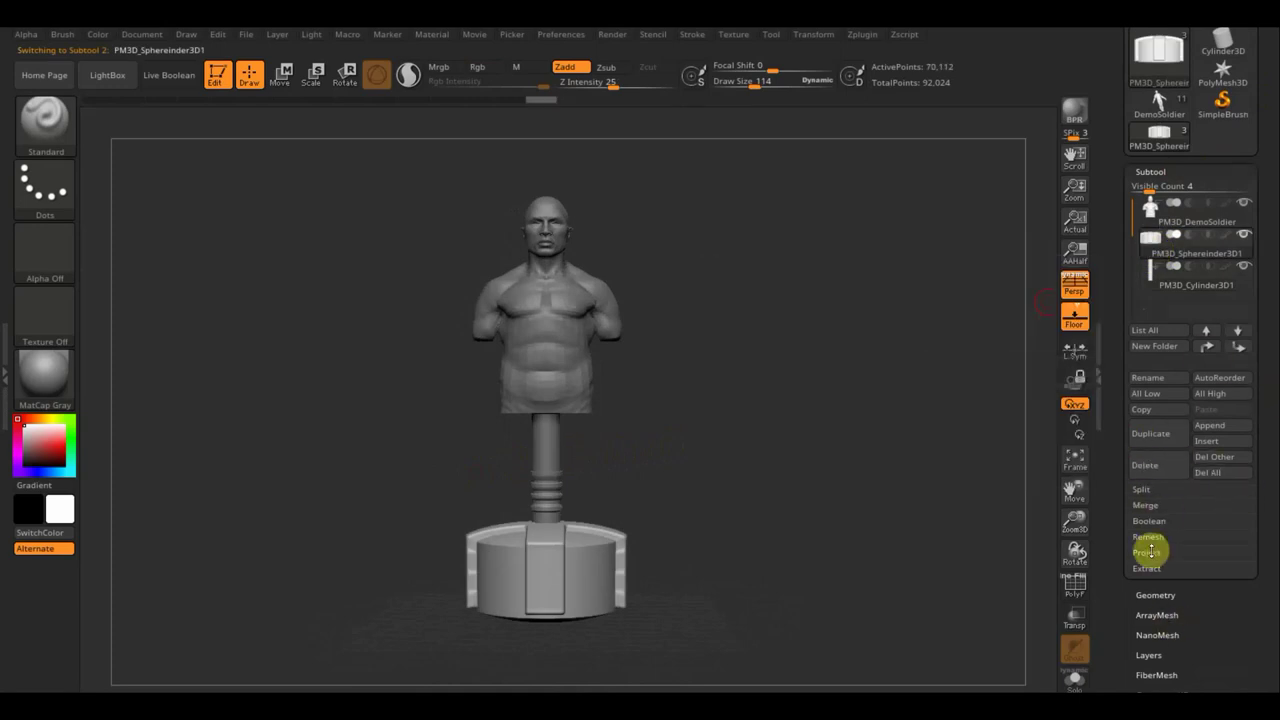
Merge the ringed post down into the base subtool and enable Rgb colour painting.
click(1149, 506)
click(1150, 520)
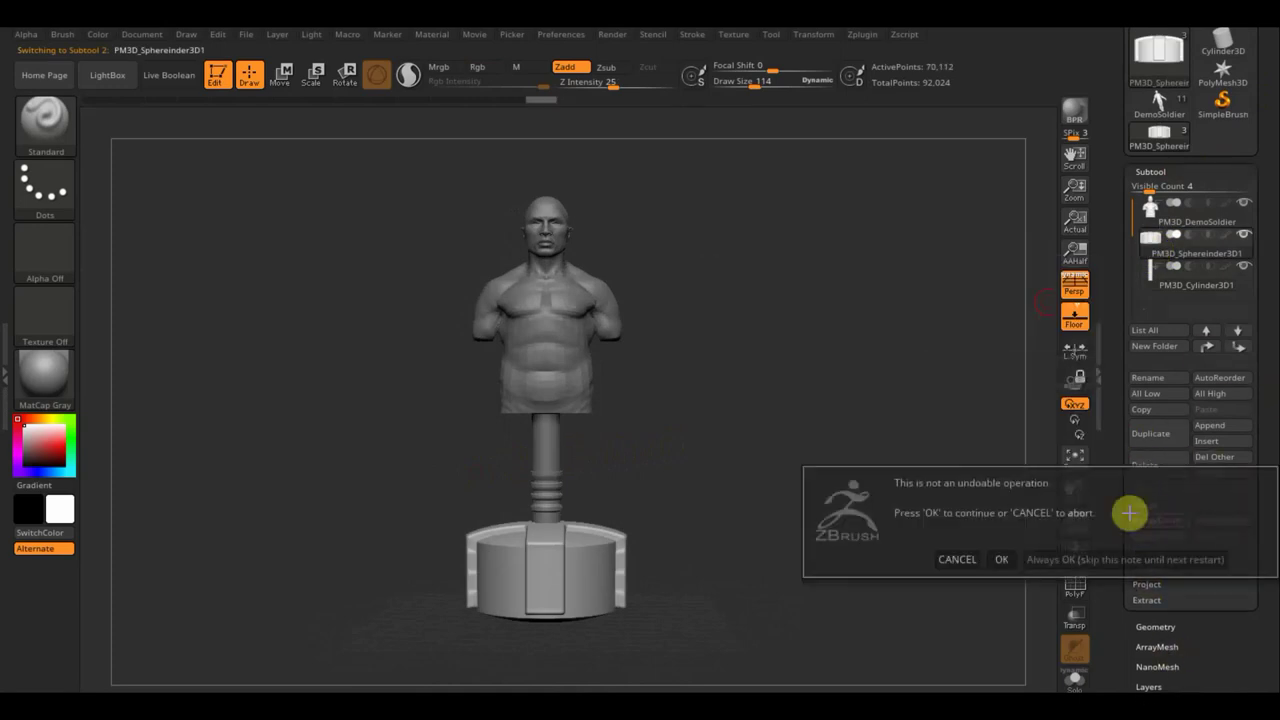
click(1001, 559)
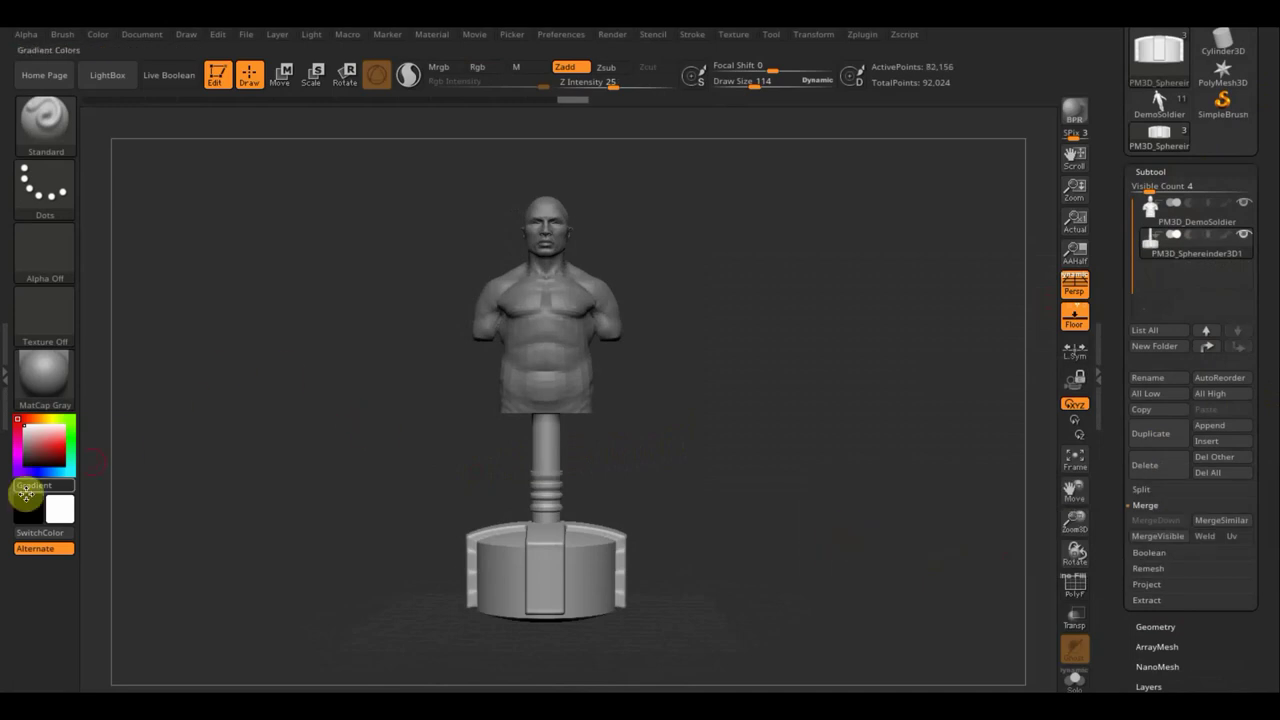
click(486, 67)
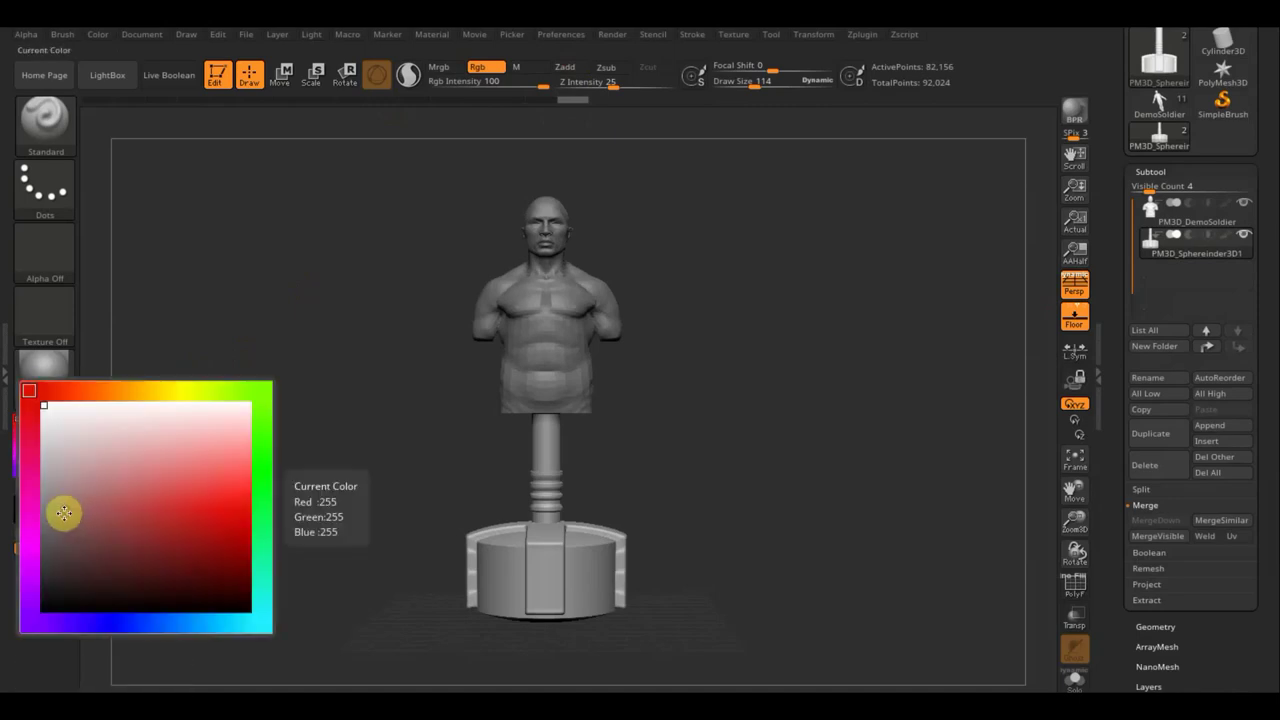
mouse_move(44, 445)
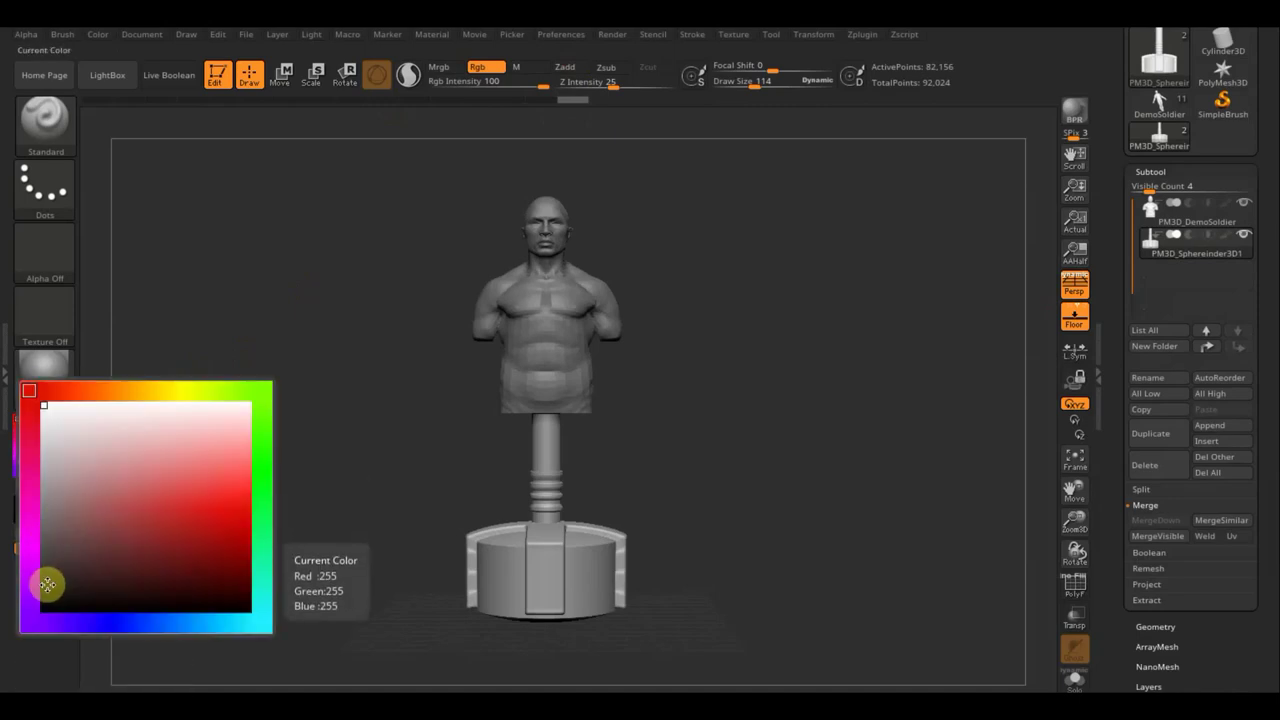
Set Draw Size to 258 and paint the bust, pole and base near-black.
drag(757, 86, 772, 86)
mouse_move(587, 383)
mouse_down()
mouse_move(543, 457)
mouse_move(566, 446)
mouse_move(486, 400)
mouse_move(583, 477)
mouse_move(666, 520)
mouse_move(576, 514)
mouse_move(508, 566)
mouse_move(623, 586)
mouse_move(557, 606)
mouse_move(471, 595)
mouse_up()
drag(777, 472, 609, 514)
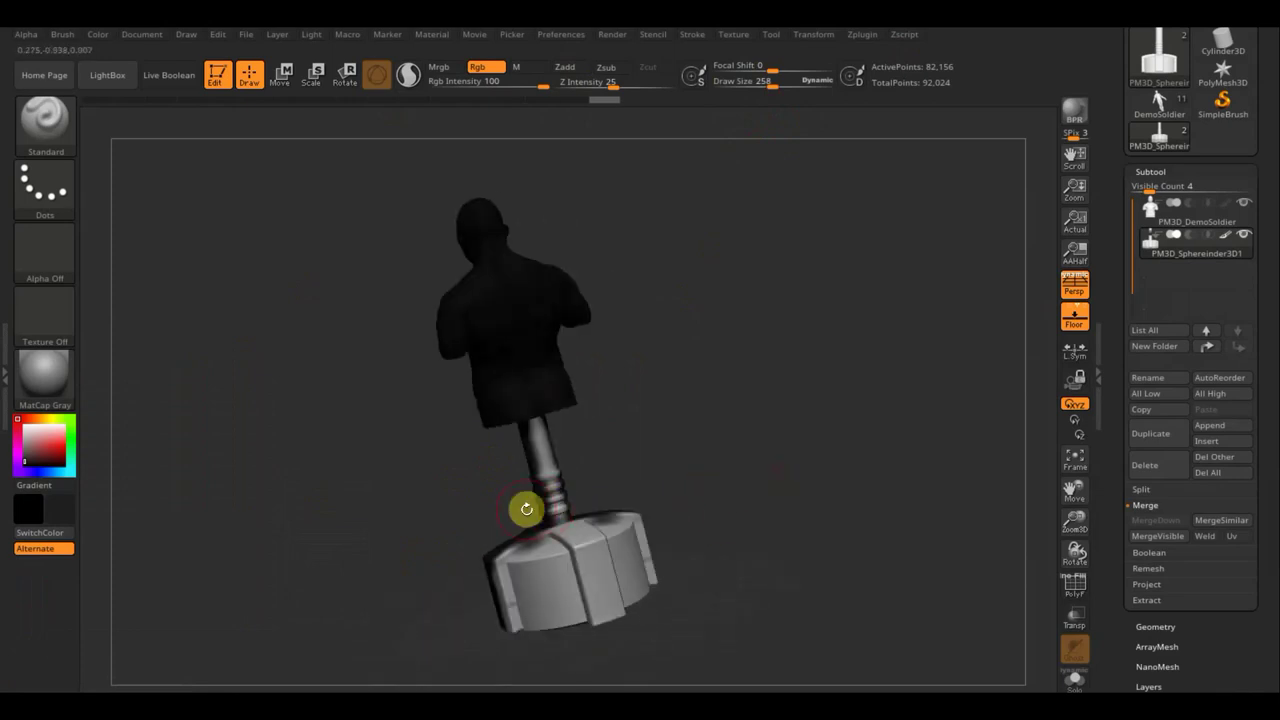
mouse_move(504, 470)
mouse_down()
mouse_move(563, 406)
mouse_move(589, 566)
mouse_move(569, 529)
mouse_move(496, 592)
mouse_move(474, 594)
mouse_move(506, 611)
mouse_move(629, 609)
mouse_move(574, 563)
mouse_move(717, 417)
mouse_move(527, 588)
mouse_up()
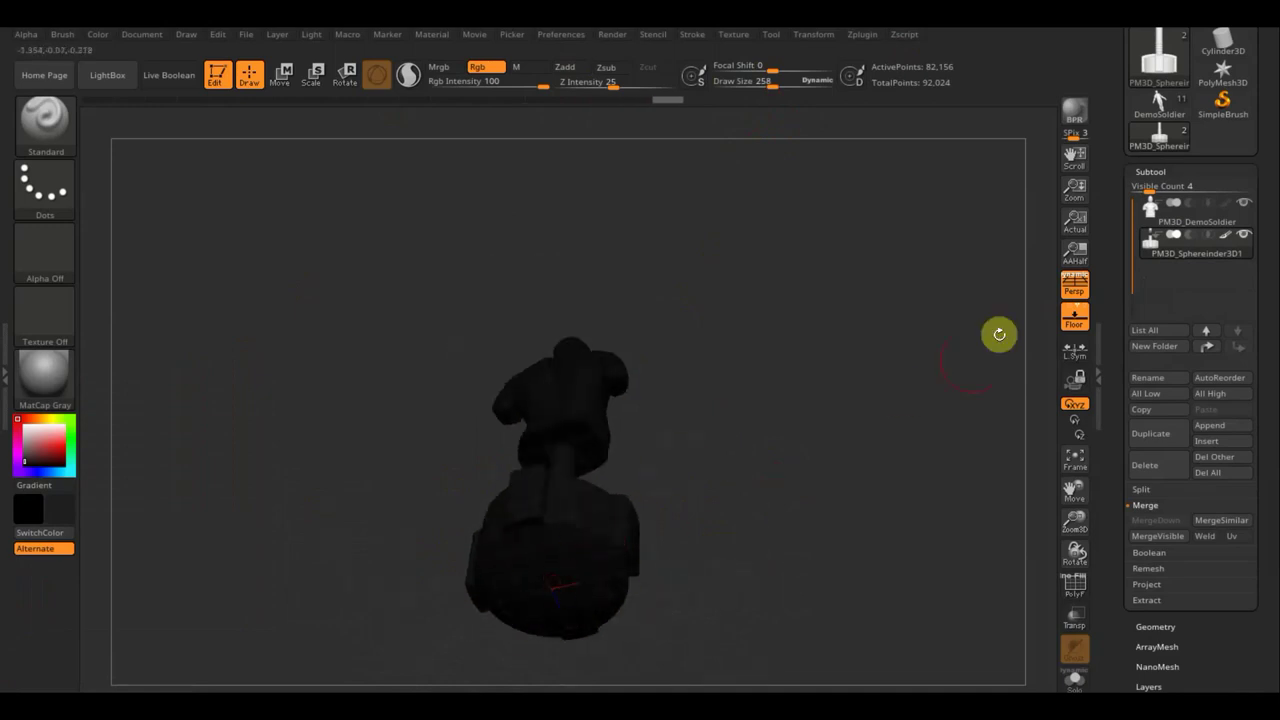
Turn off perspective and snap the model to a straight front view.
click(1072, 292)
shift+drag(829, 361, 880, 360)
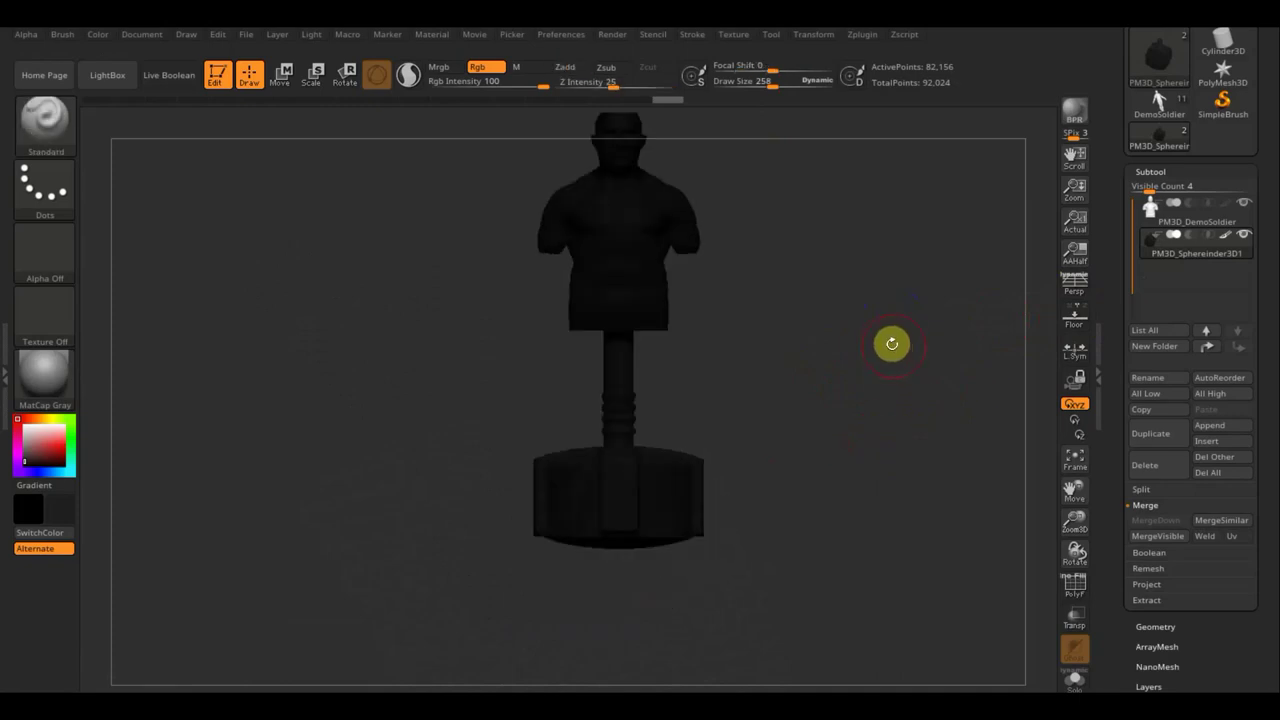
alt+drag(896, 338, 766, 463)
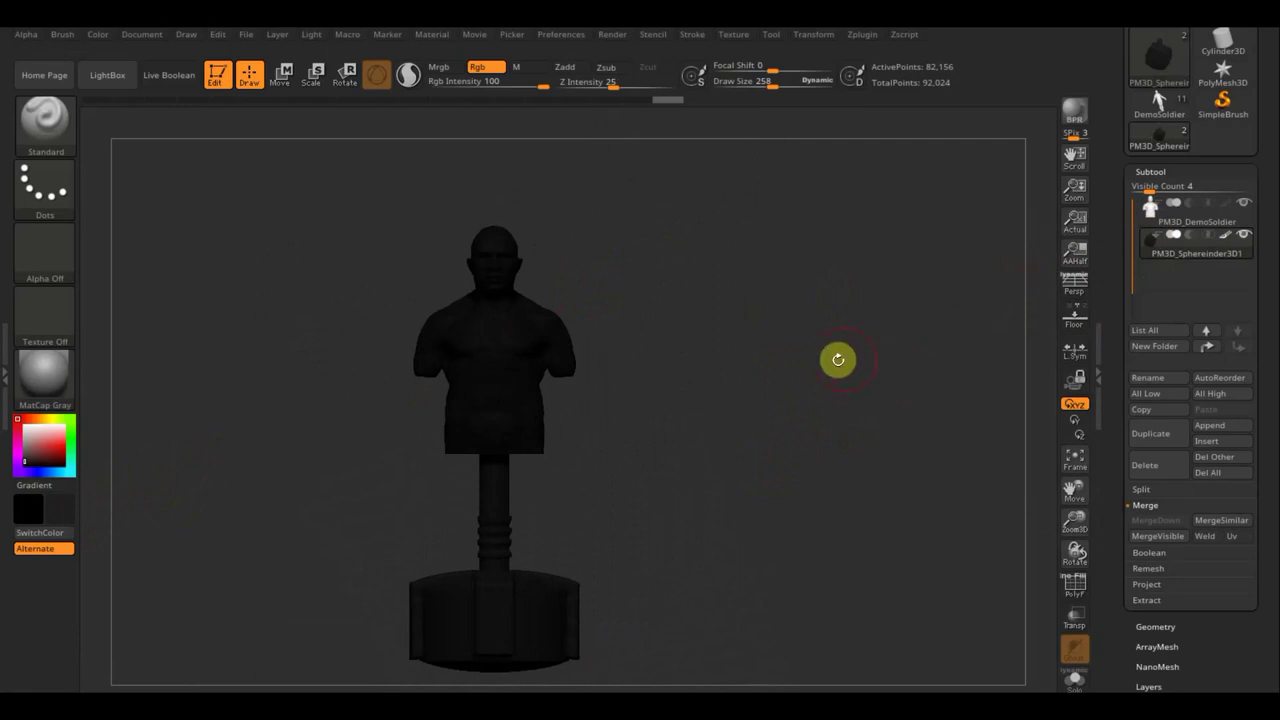
Select PM3D_DemoSoldier and pick an orange skin tone in the colour picker.
click(1153, 226)
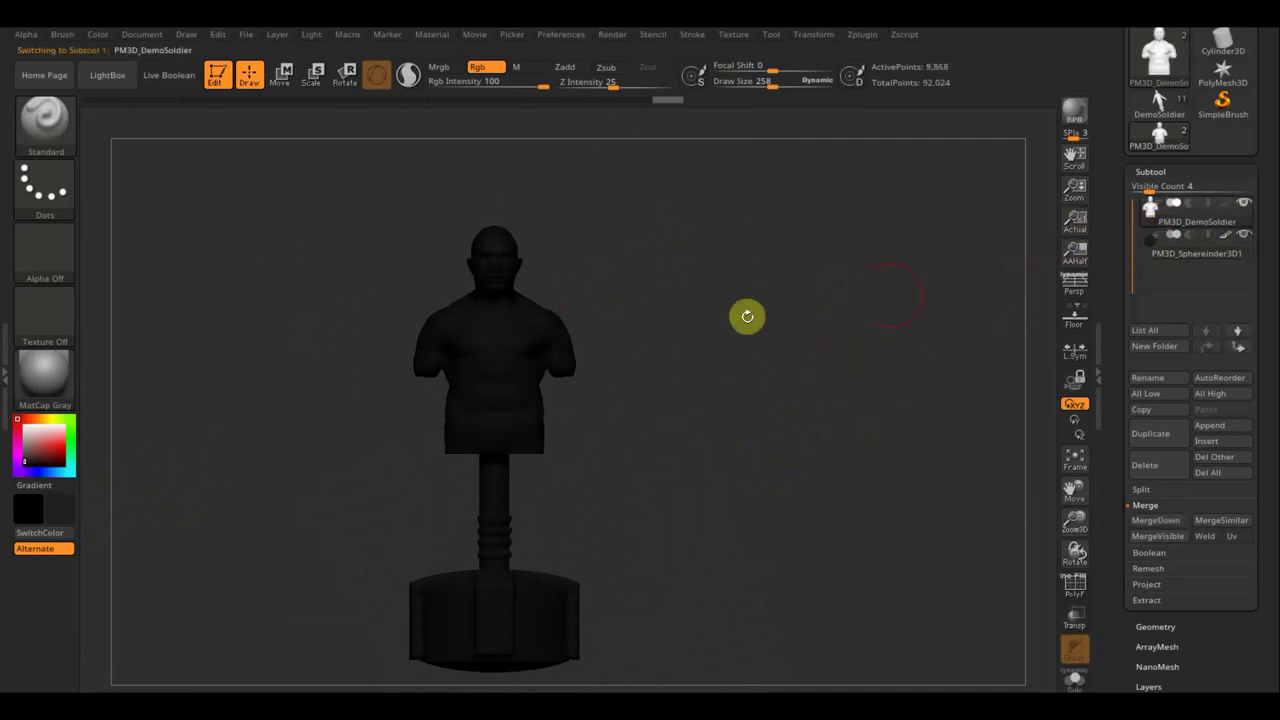
click(62, 513)
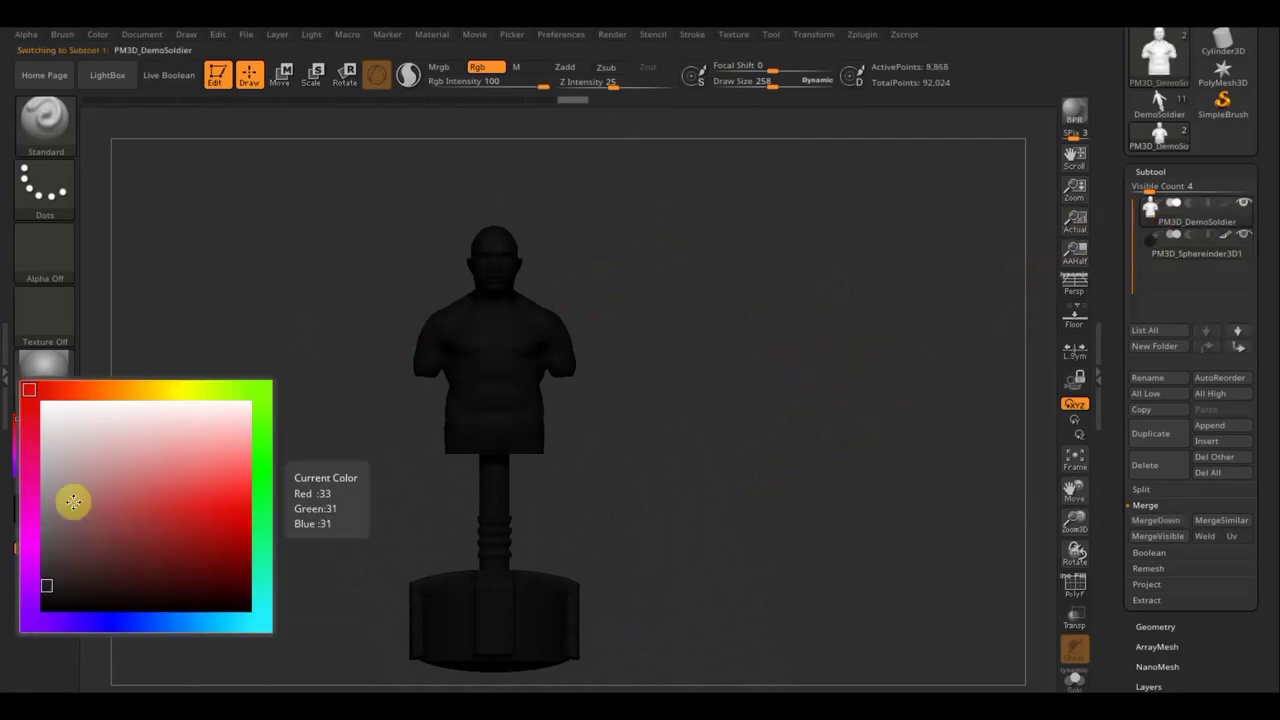
click(120, 386)
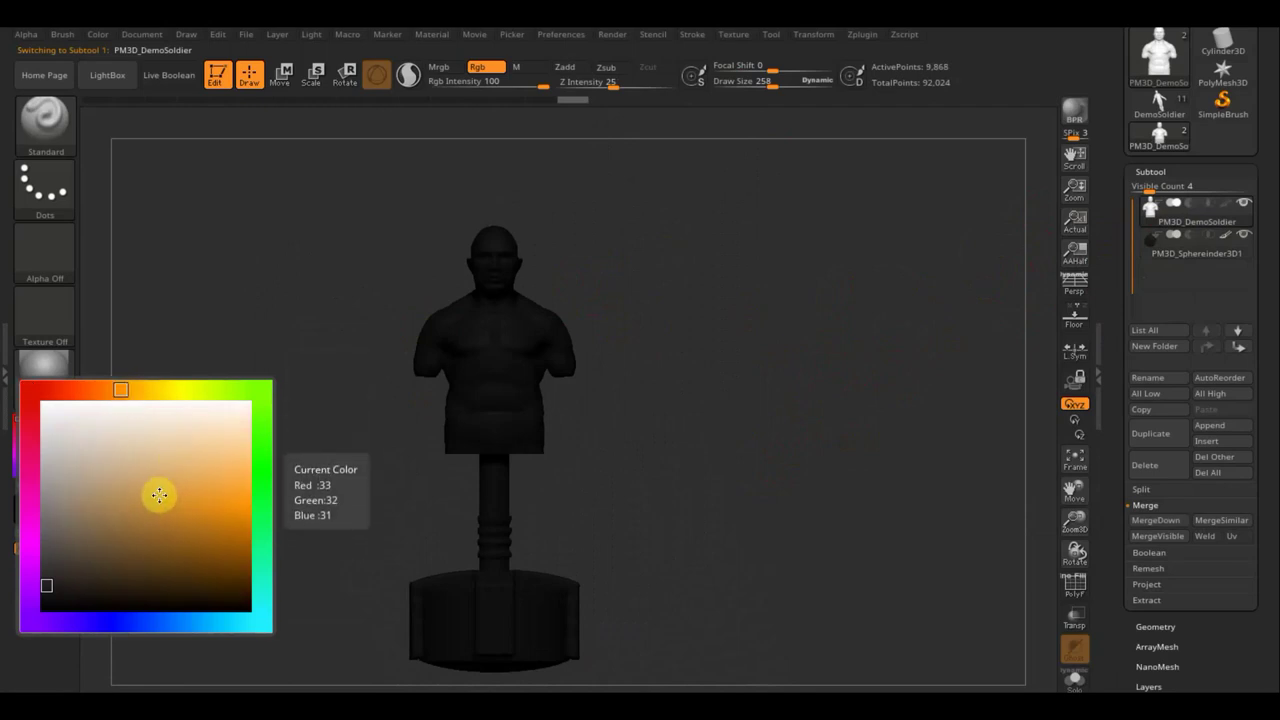
click(109, 389)
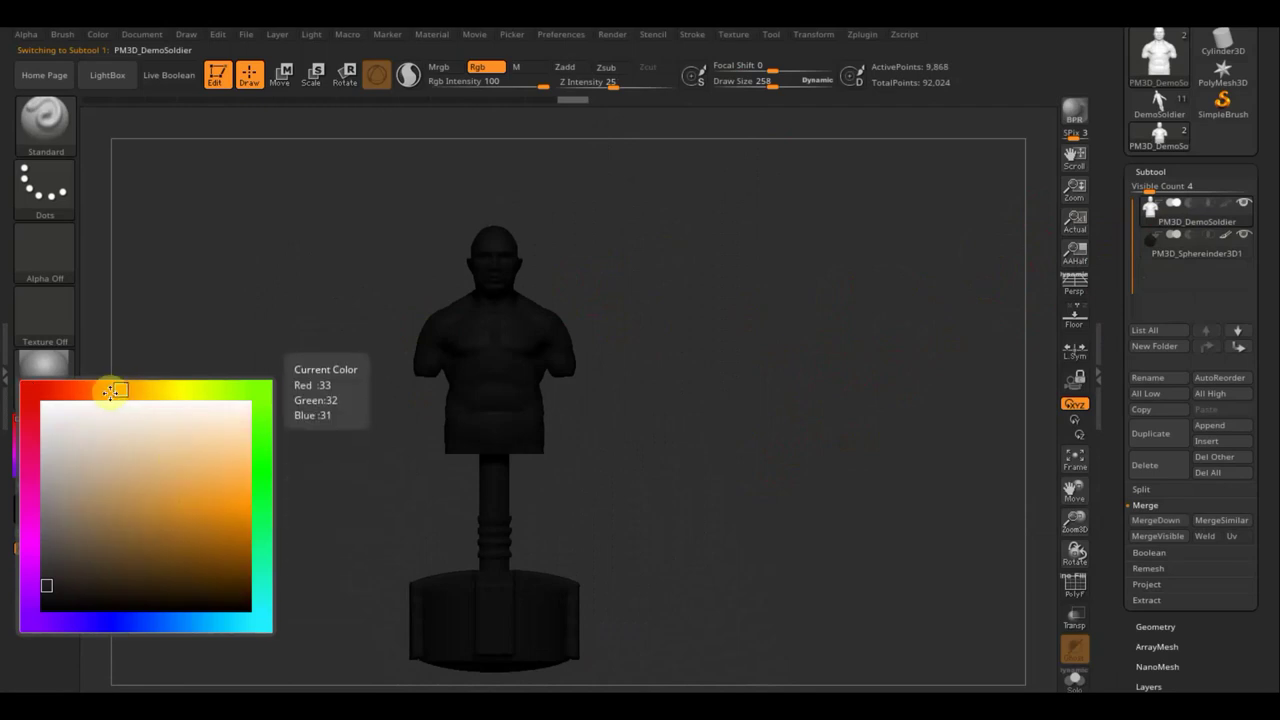
click(135, 509)
Paint the skin tone over the bust's face, chest, waist and shoulders.
mouse_move(455, 350)
mouse_down()
mouse_move(466, 323)
mouse_move(369, 357)
mouse_up()
mouse_move(429, 323)
mouse_down()
mouse_move(427, 292)
mouse_move(463, 243)
mouse_up()
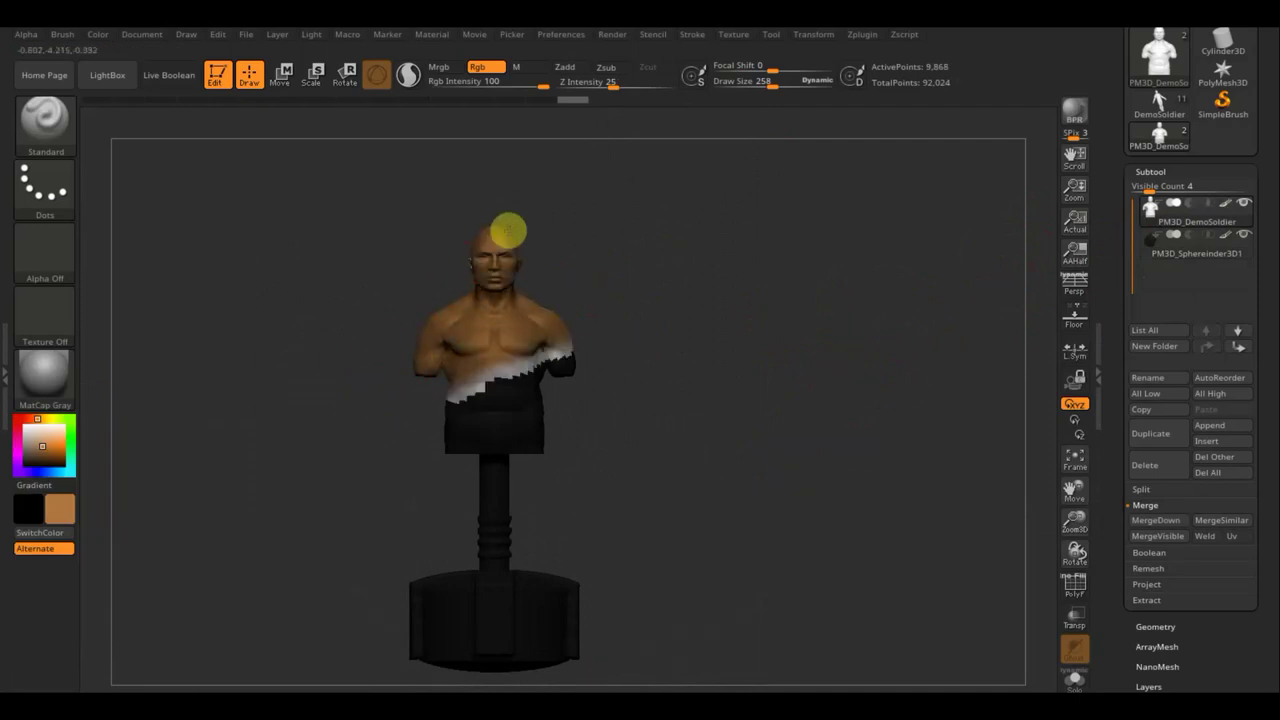
drag(503, 317, 565, 370)
mouse_move(499, 396)
mouse_down()
mouse_move(451, 409)
mouse_move(429, 440)
mouse_up()
mouse_move(634, 421)
mouse_down()
mouse_move(374, 434)
mouse_move(546, 437)
mouse_move(358, 433)
mouse_move(477, 371)
mouse_move(471, 340)
mouse_move(489, 329)
mouse_move(425, 280)
mouse_move(466, 234)
mouse_up()
drag(391, 324, 369, 393)
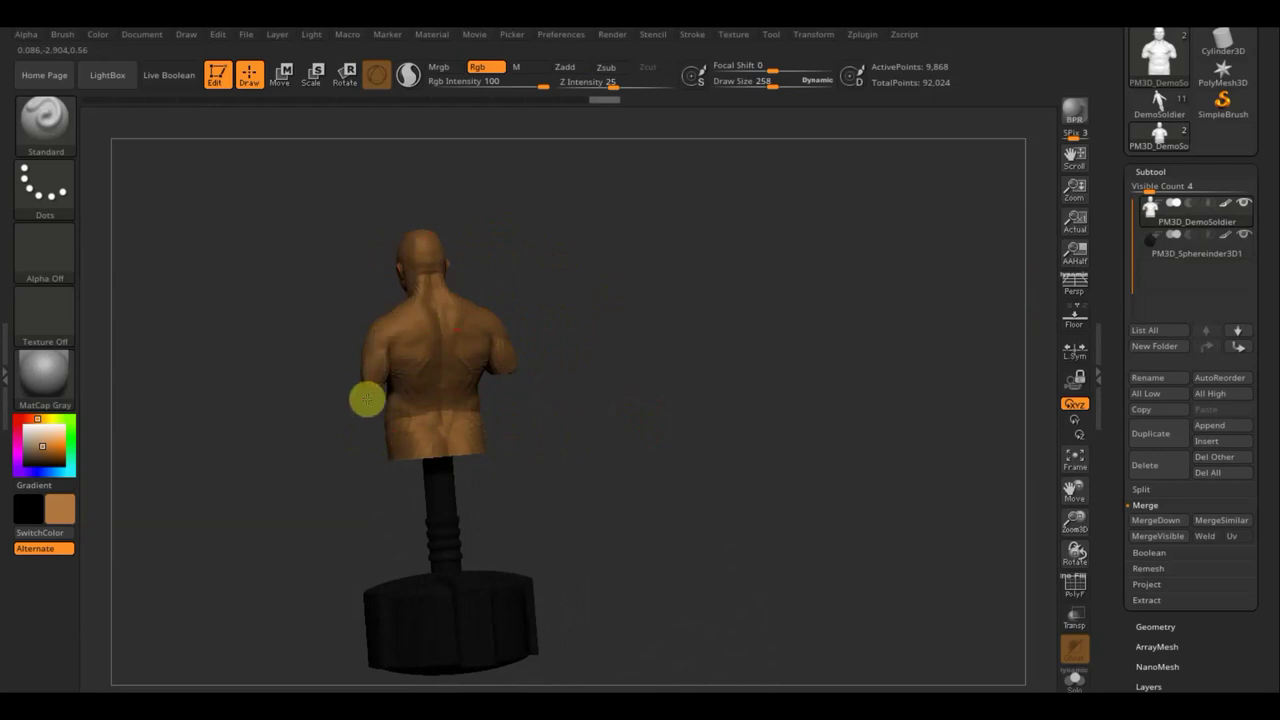
mouse_move(566, 431)
mouse_down()
mouse_move(691, 411)
mouse_move(691, 446)
mouse_move(697, 351)
mouse_up()
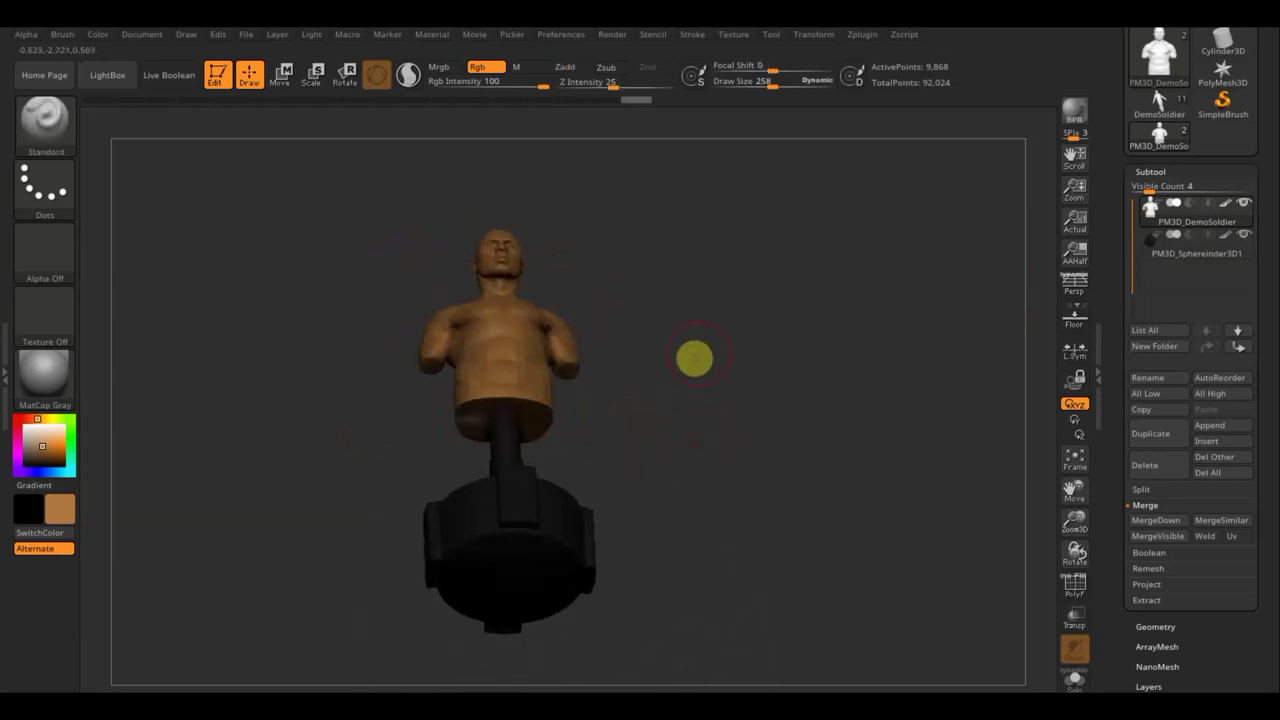
mouse_move(558, 289)
mouse_down()
mouse_move(720, 294)
mouse_move(586, 397)
mouse_move(674, 418)
mouse_up()
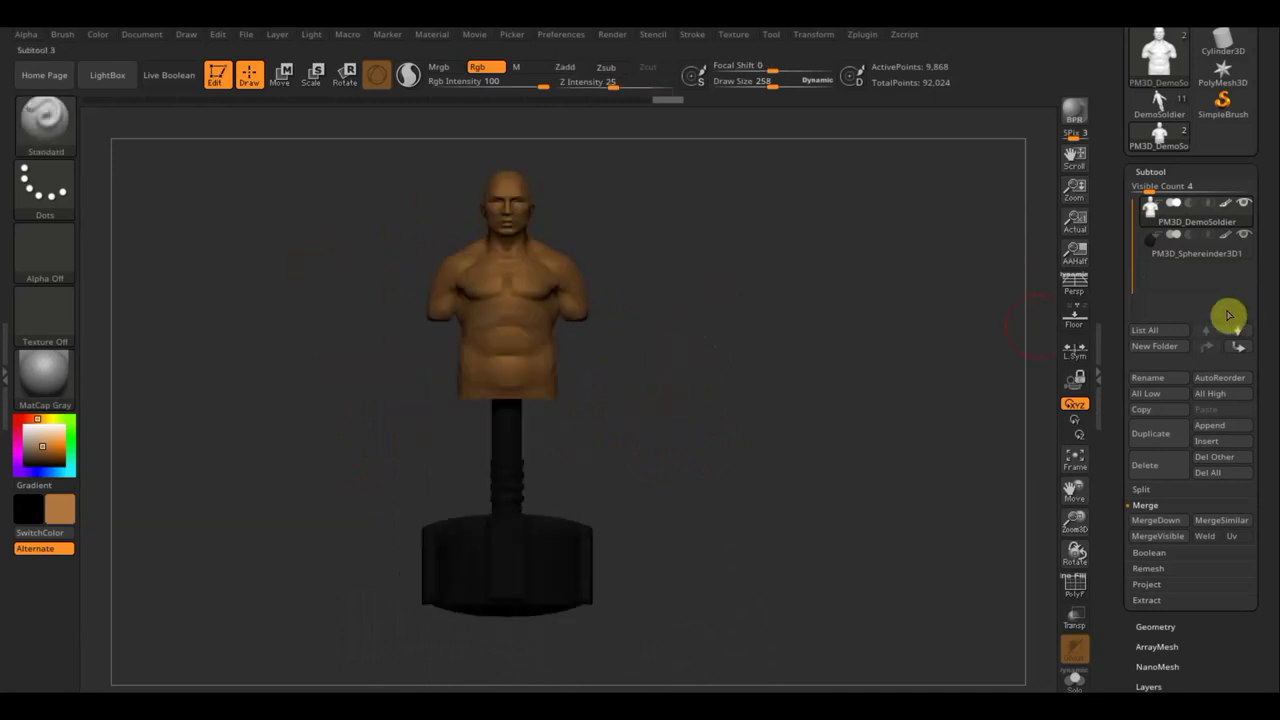
Select PM3D_Sphereinder3D1, pick grey, and set Rgb Intensity 5 and Draw Size 366.
click(1208, 247)
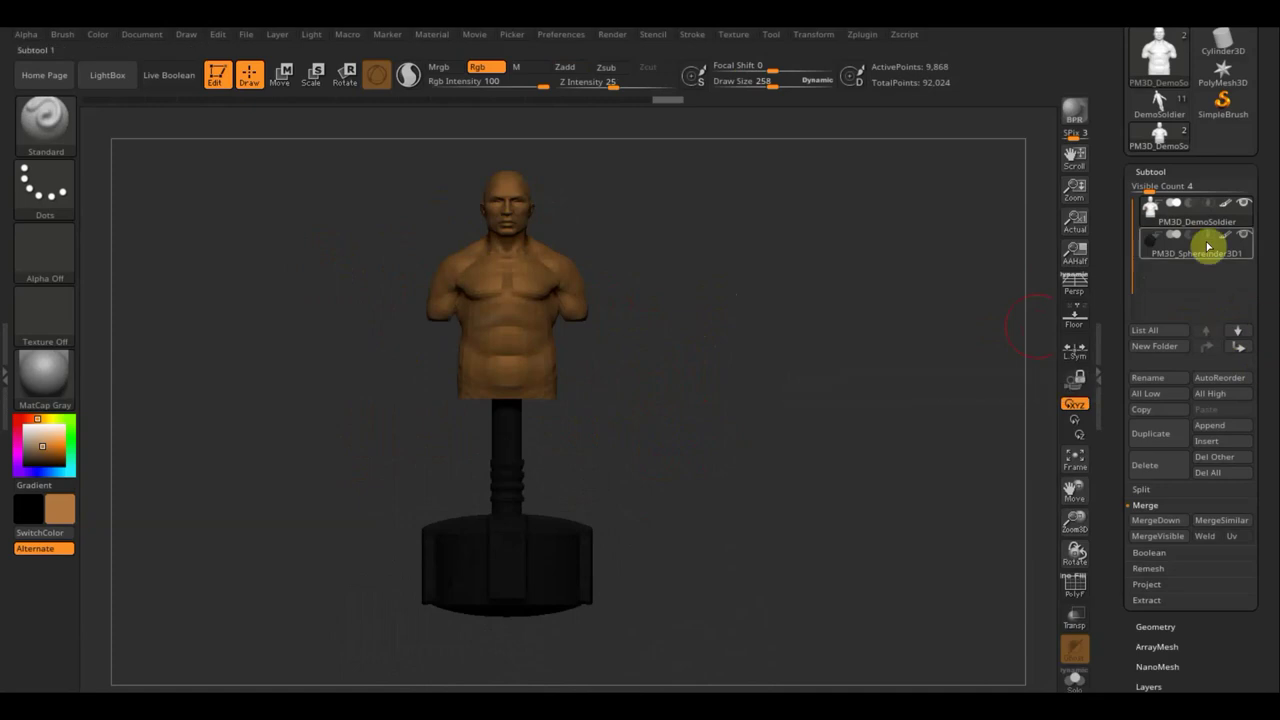
alt+click(477, 574)
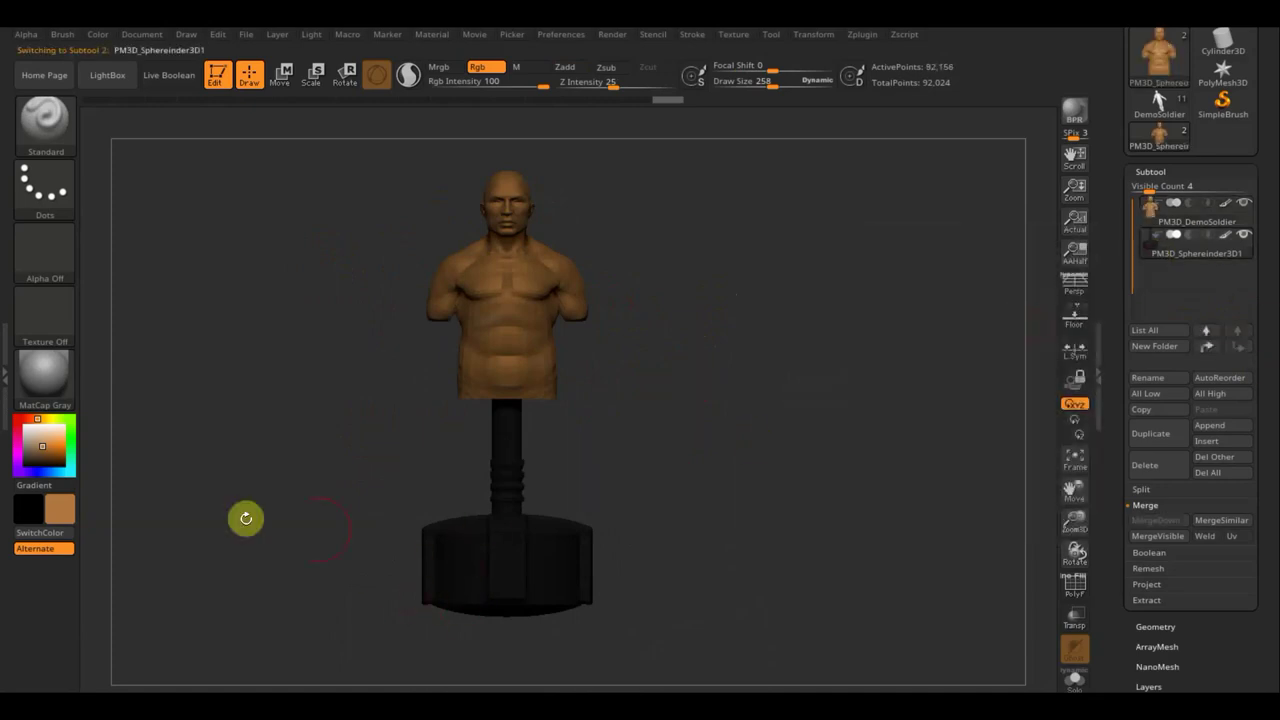
click(70, 515)
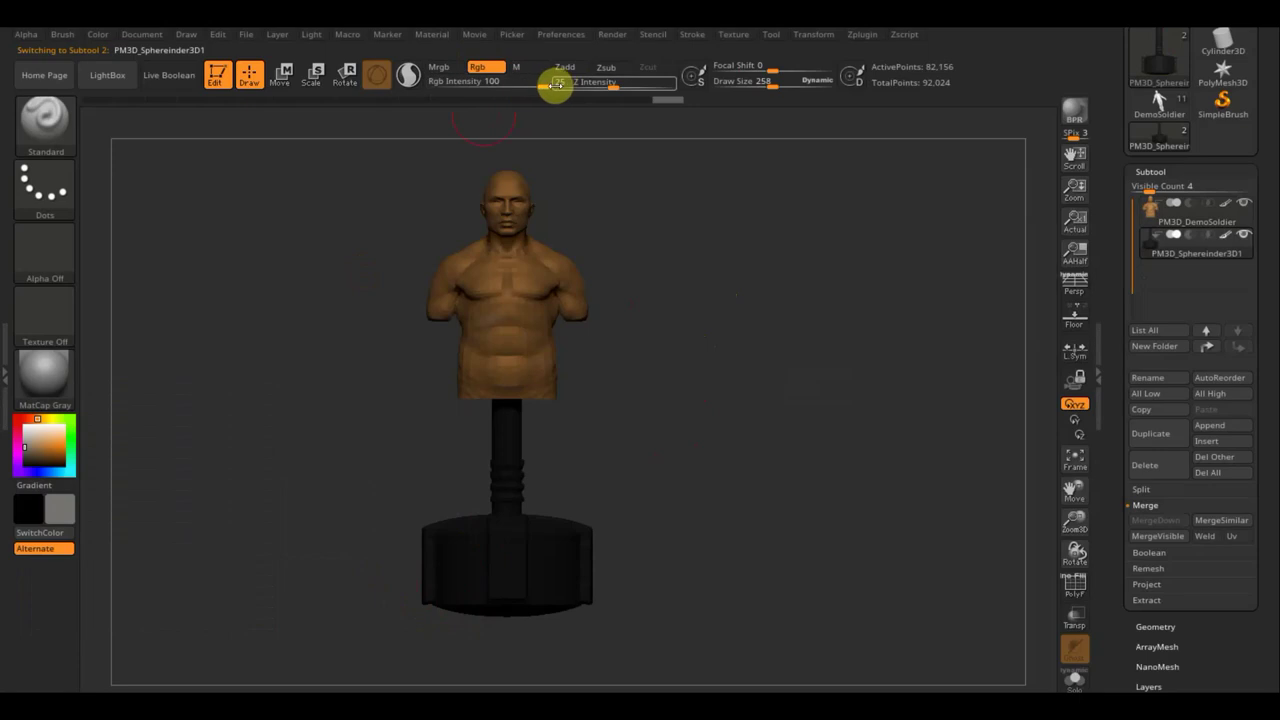
drag(540, 86, 481, 92)
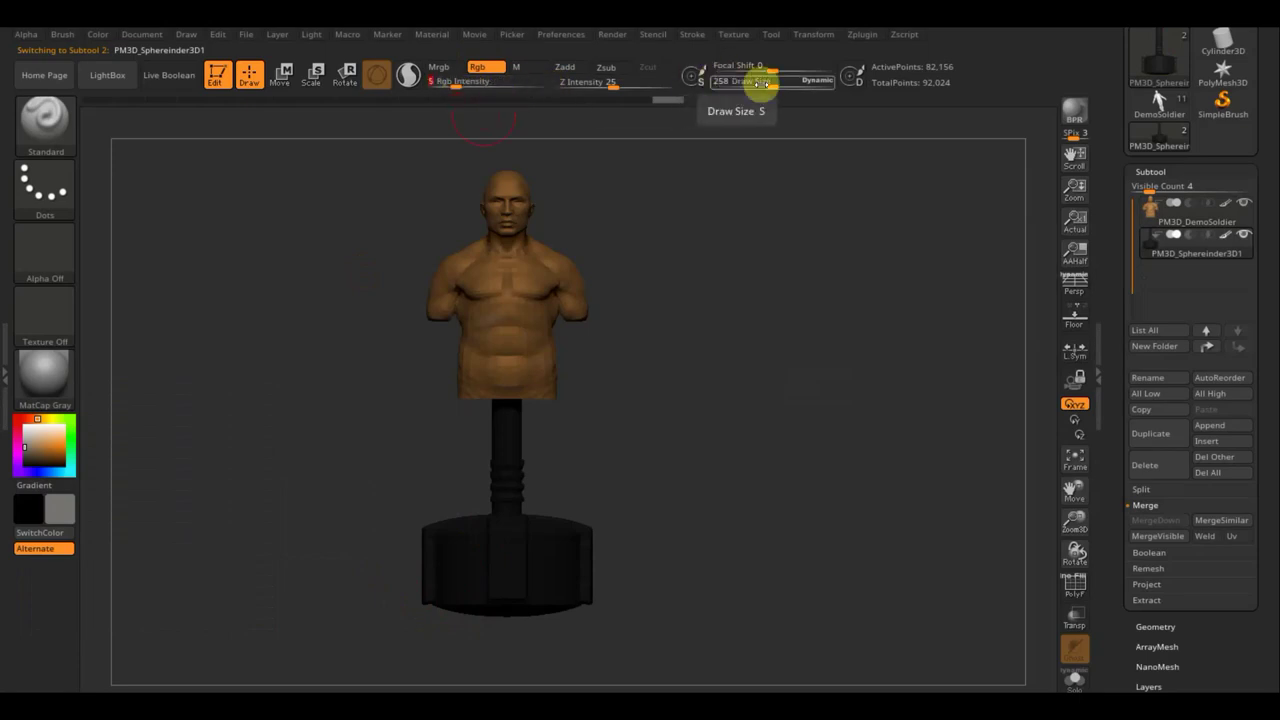
drag(771, 86, 781, 92)
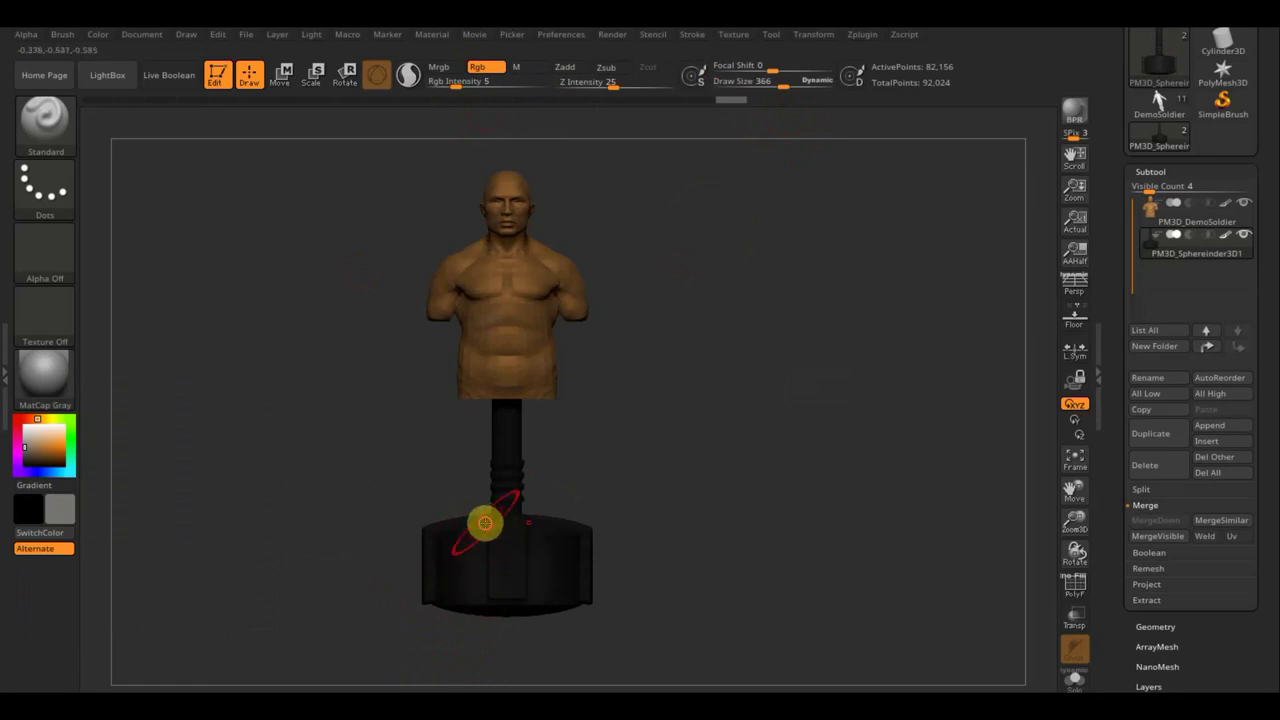
Orbit around the model to inspect it, then recentre it in a front view.
mouse_move(651, 491)
mouse_down()
mouse_move(541, 489)
mouse_move(637, 506)
mouse_move(571, 520)
mouse_up()
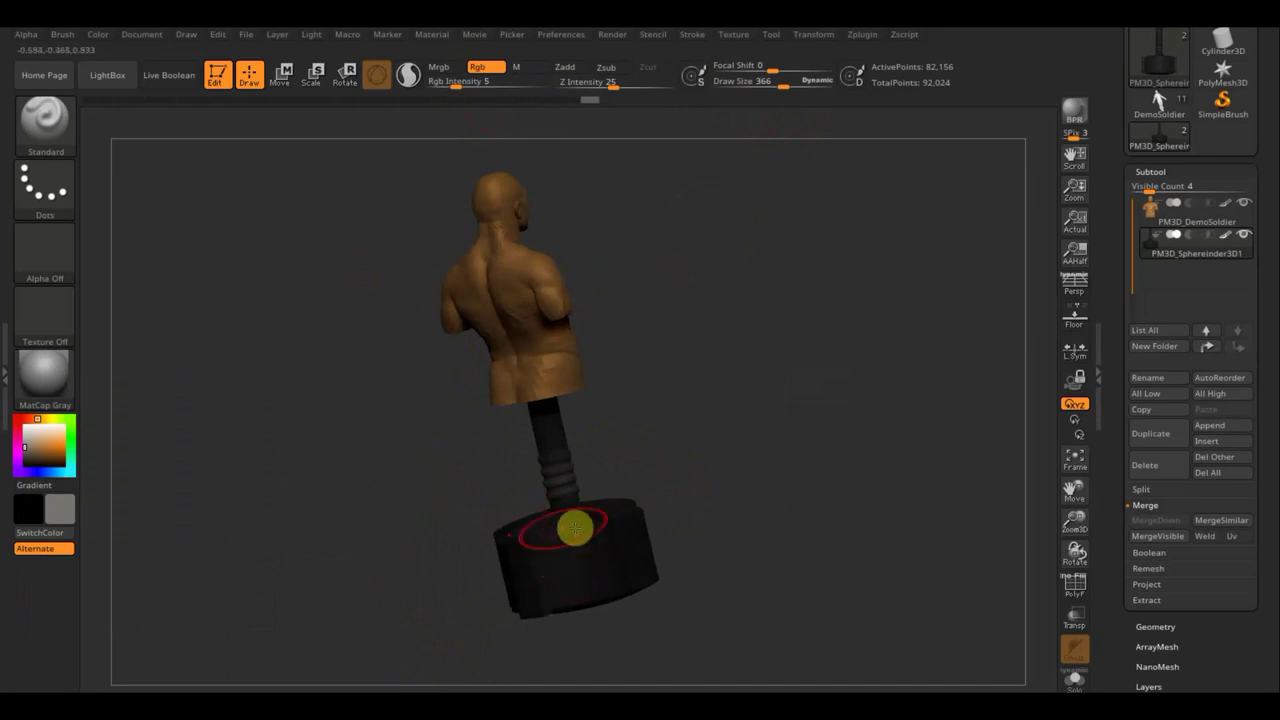
mouse_move(637, 611)
mouse_down()
mouse_move(749, 617)
mouse_move(629, 509)
mouse_up()
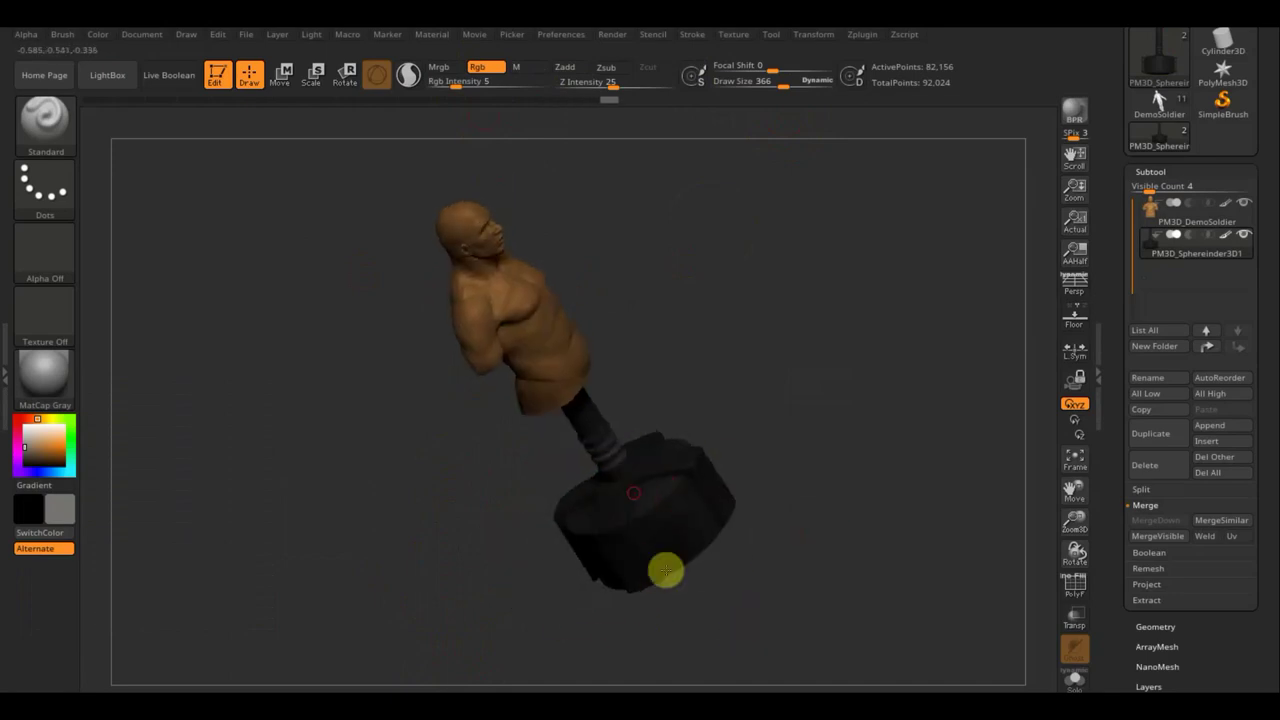
drag(783, 557, 811, 523)
mouse_move(606, 490)
mouse_down()
mouse_move(800, 506)
mouse_move(603, 534)
mouse_move(583, 557)
mouse_move(691, 600)
mouse_move(651, 537)
mouse_up()
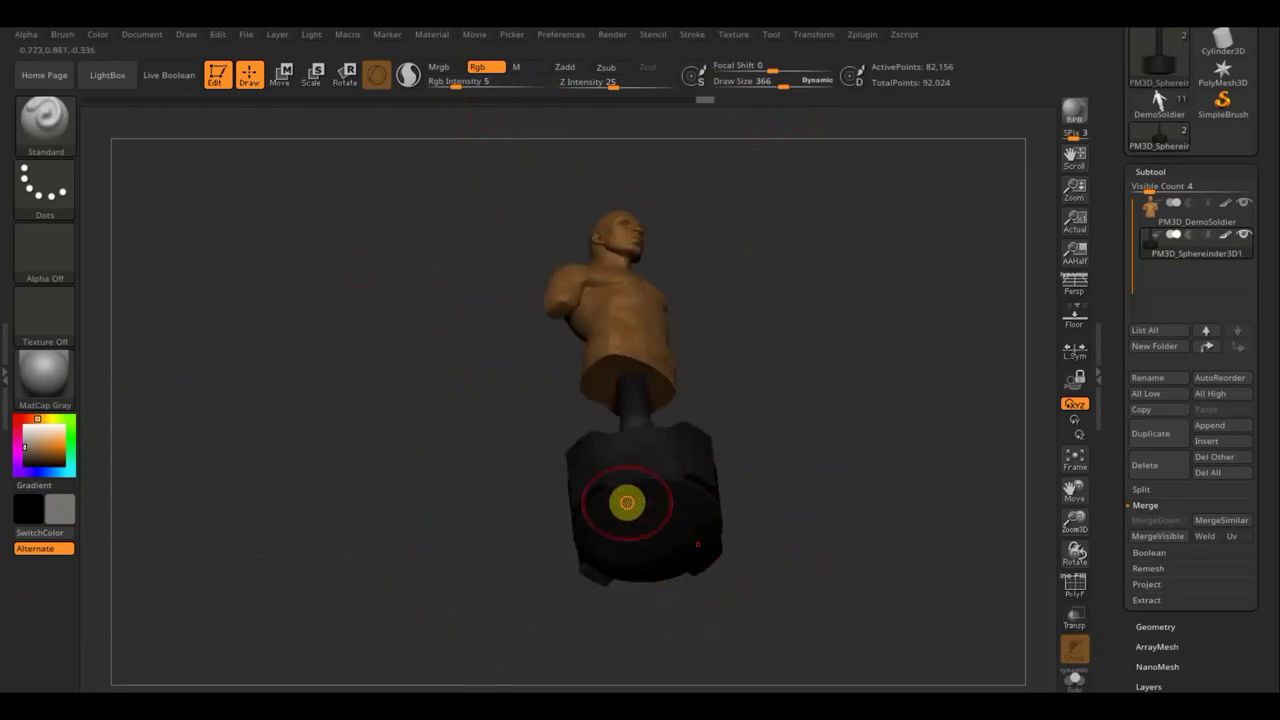
mouse_move(610, 527)
mouse_down()
mouse_move(788, 491)
mouse_move(734, 571)
mouse_move(803, 597)
mouse_up()
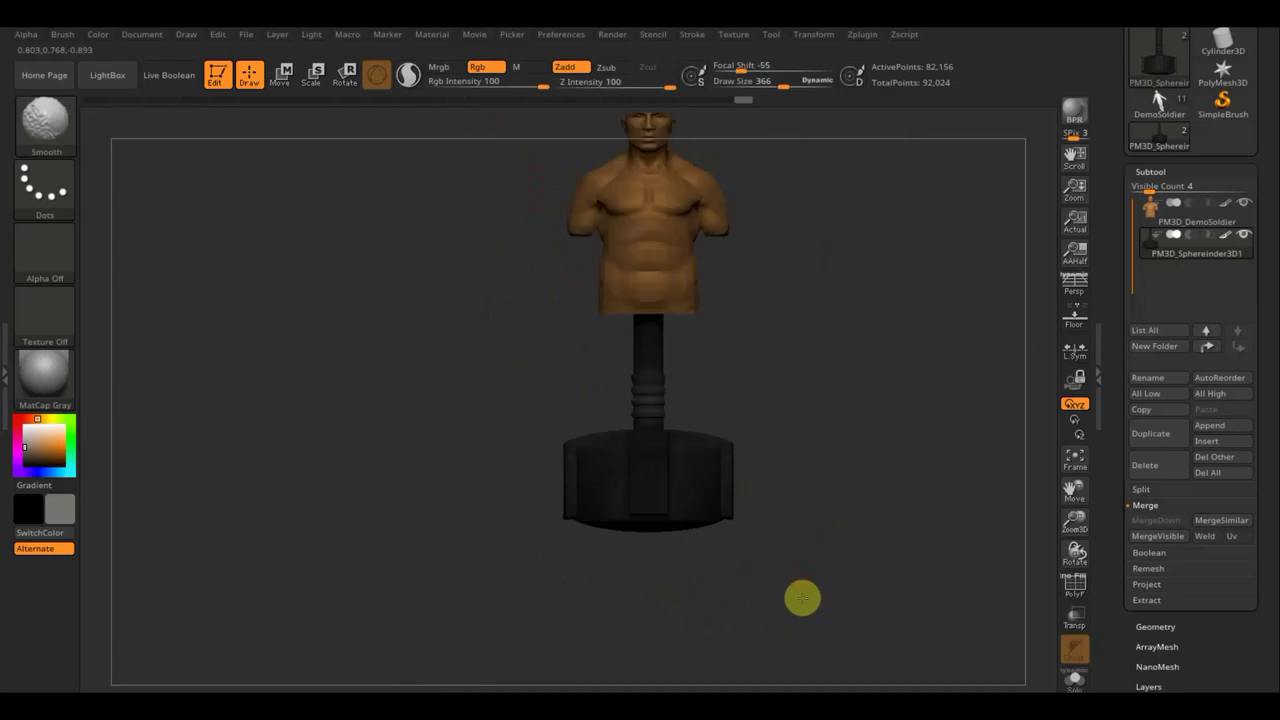
mouse_move(905, 496)
mouse_down()
mouse_move(811, 531)
mouse_move(709, 520)
mouse_up()
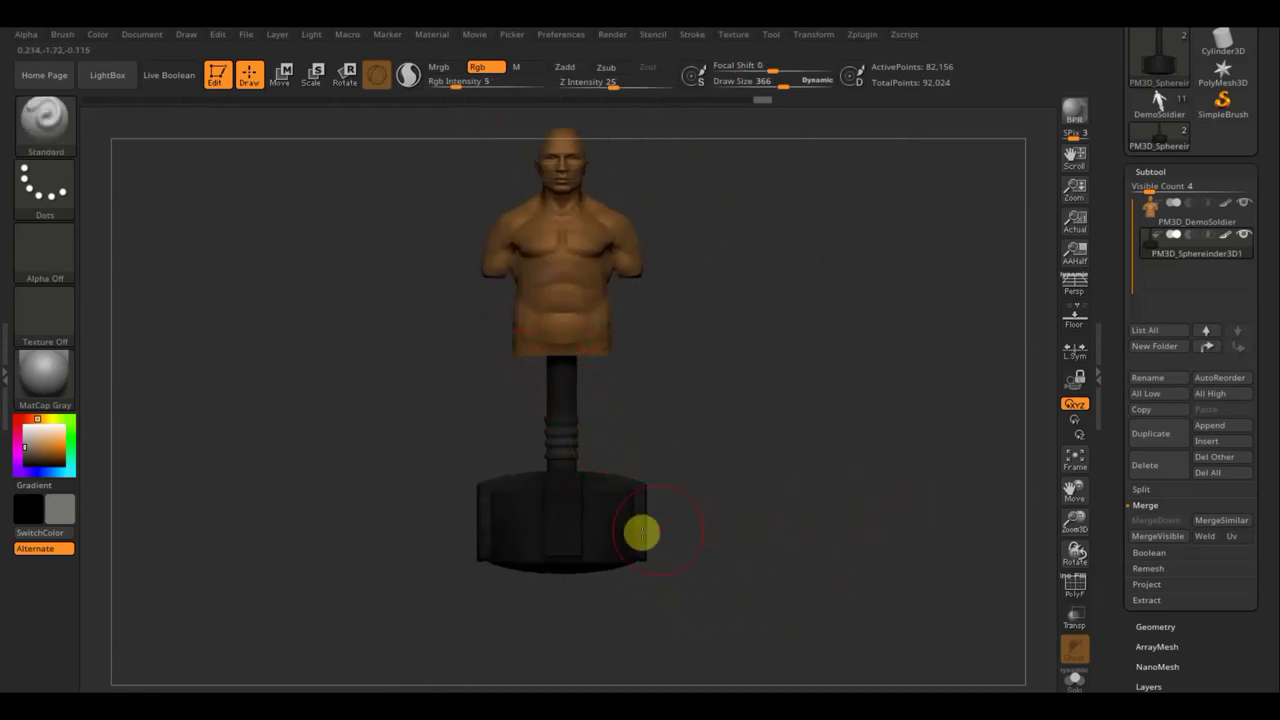
mouse_move(731, 543)
mouse_down()
mouse_move(708, 569)
mouse_move(779, 481)
mouse_up()
mouse_move(437, 543)
shift+mouse_down()
mouse_move(617, 529)
mouse_move(609, 551)
shift+mouse_up()
alt+drag(608, 491, 394, 494)
alt+drag(480, 508, 375, 505)
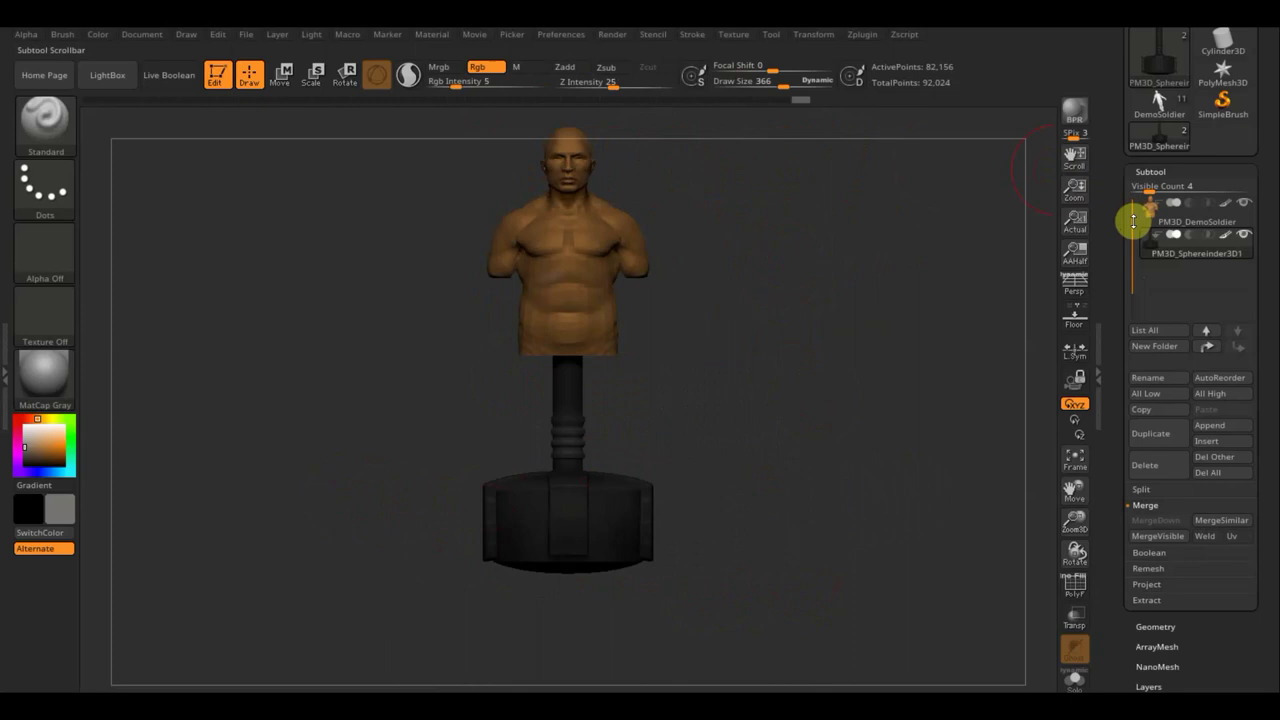
mouse_move(809, 357)
mouse_down()
mouse_move(803, 377)
mouse_move(789, 349)
mouse_up()
Select PM3D_DemoSoldier and MergeDown the pedestal into it, confirming the warning.
click(943, 329)
click(632, 459)
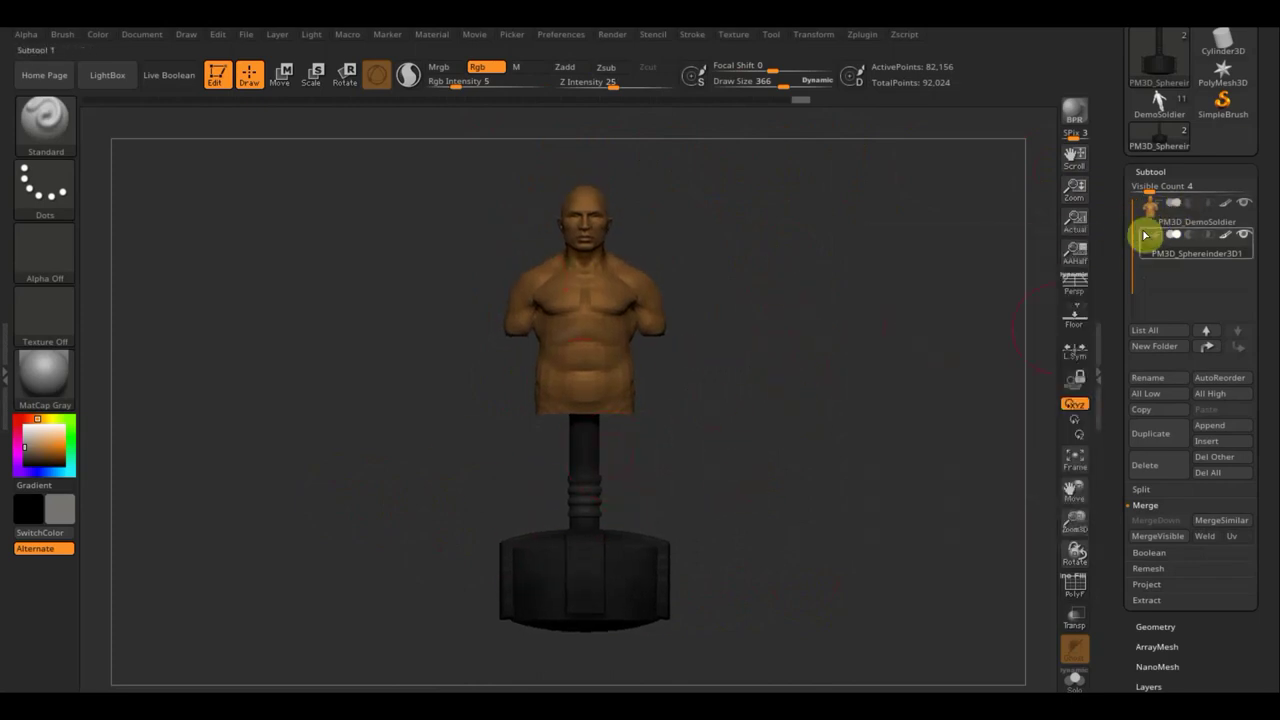
click(1158, 224)
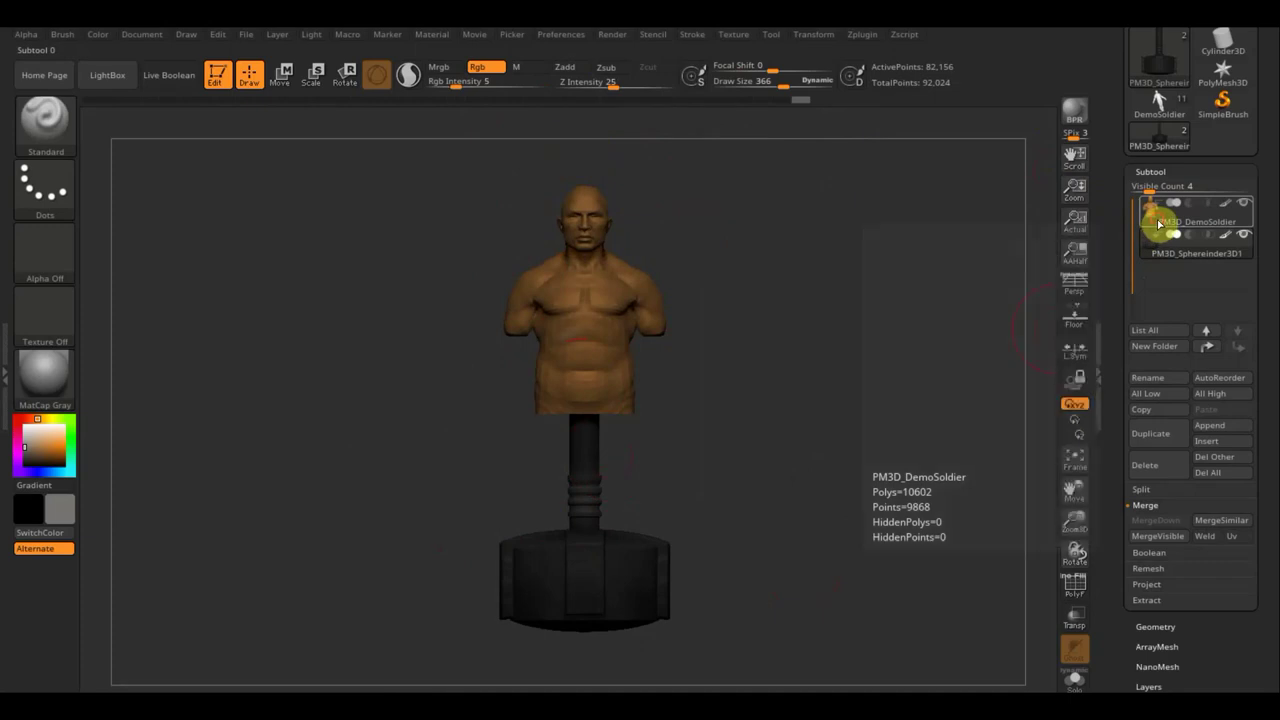
click(1168, 522)
click(1003, 558)
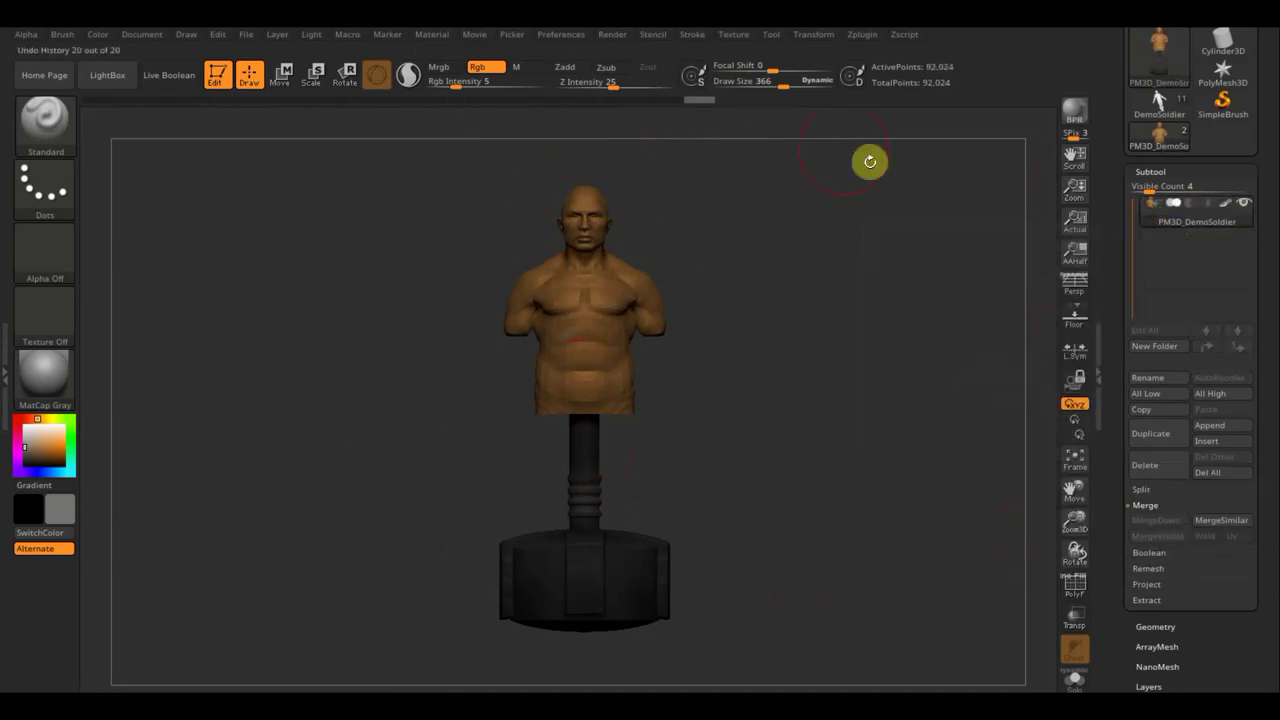
Clone the bust and unwrap the clone with UV Master into 5 UV islands.
click(860, 38)
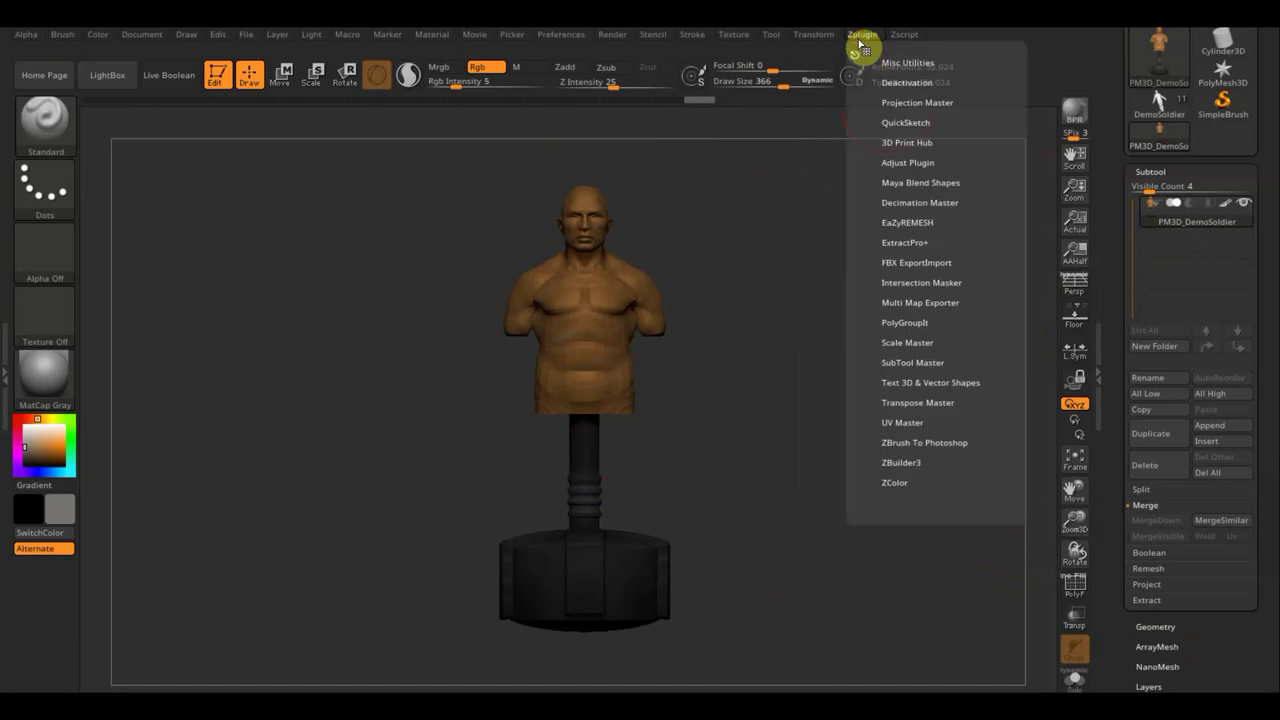
click(907, 422)
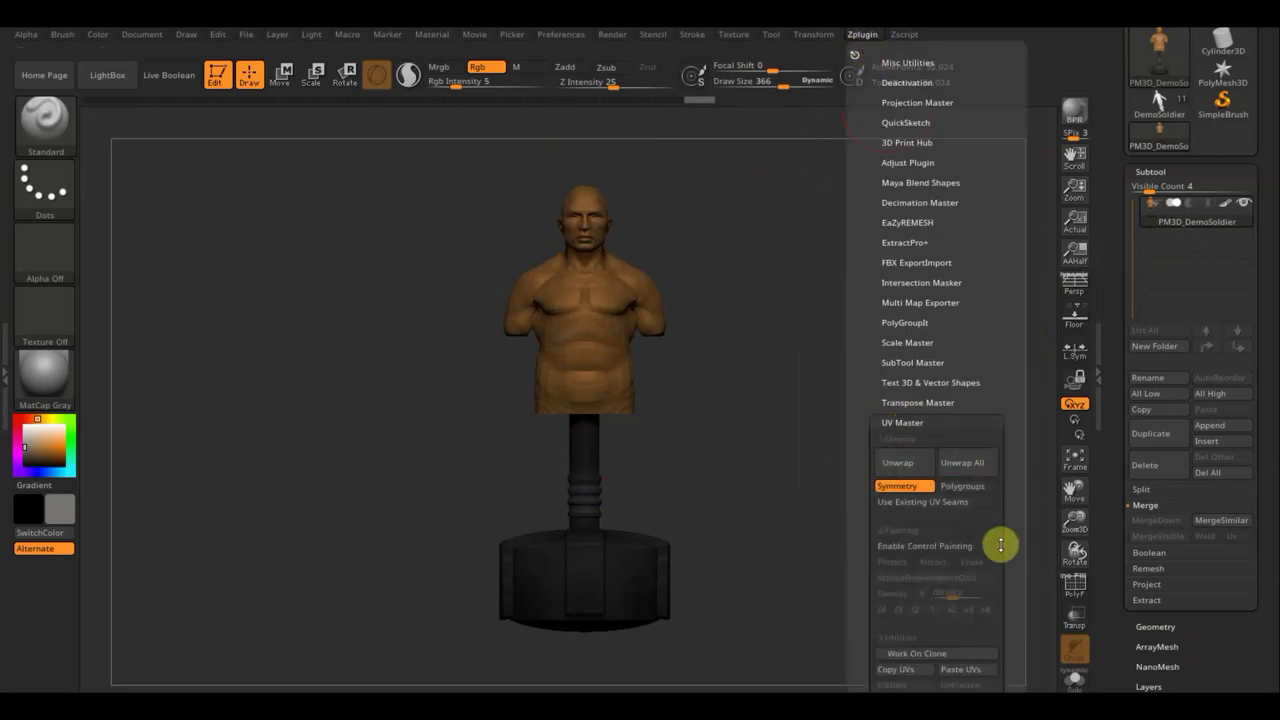
drag(1003, 543, 1000, 428)
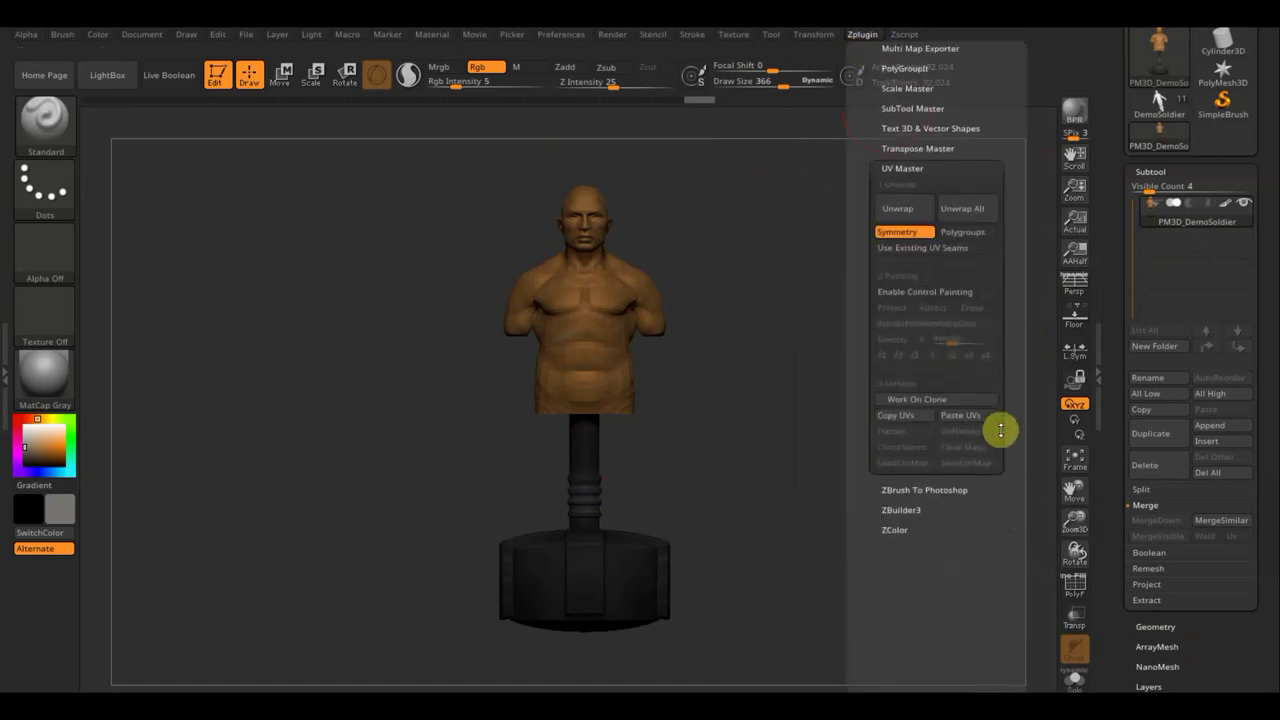
click(920, 410)
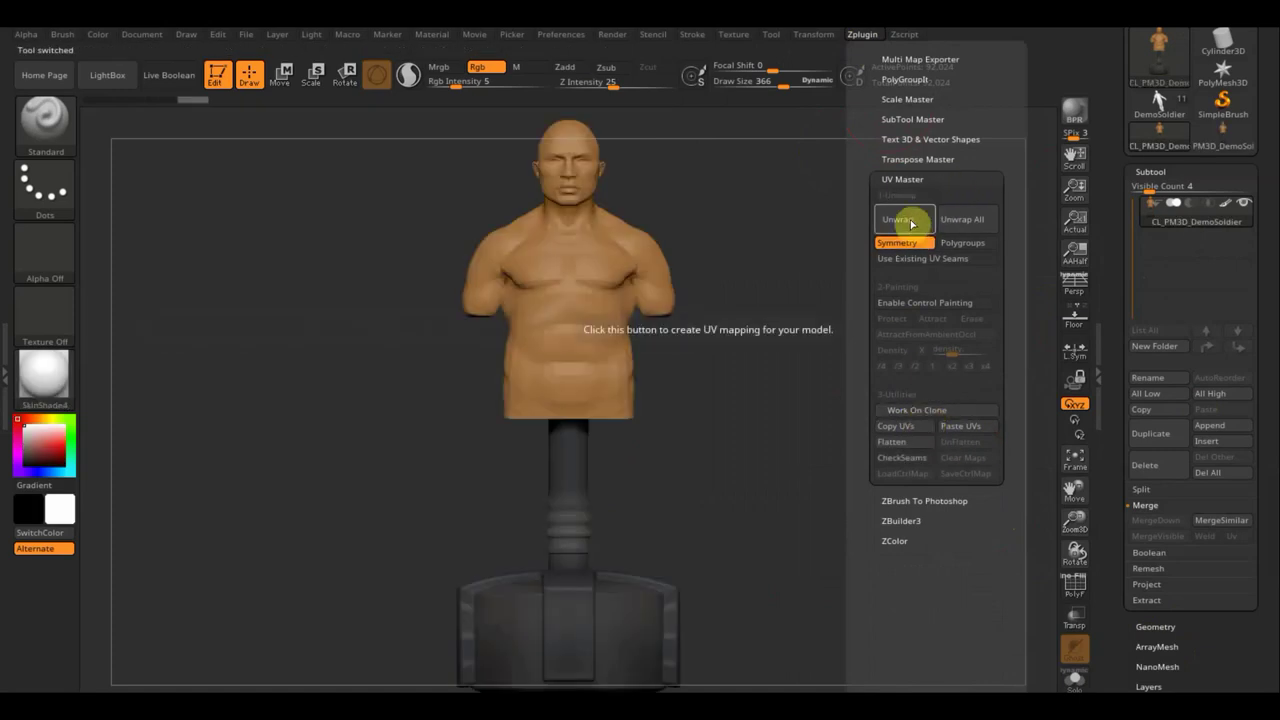
click(912, 227)
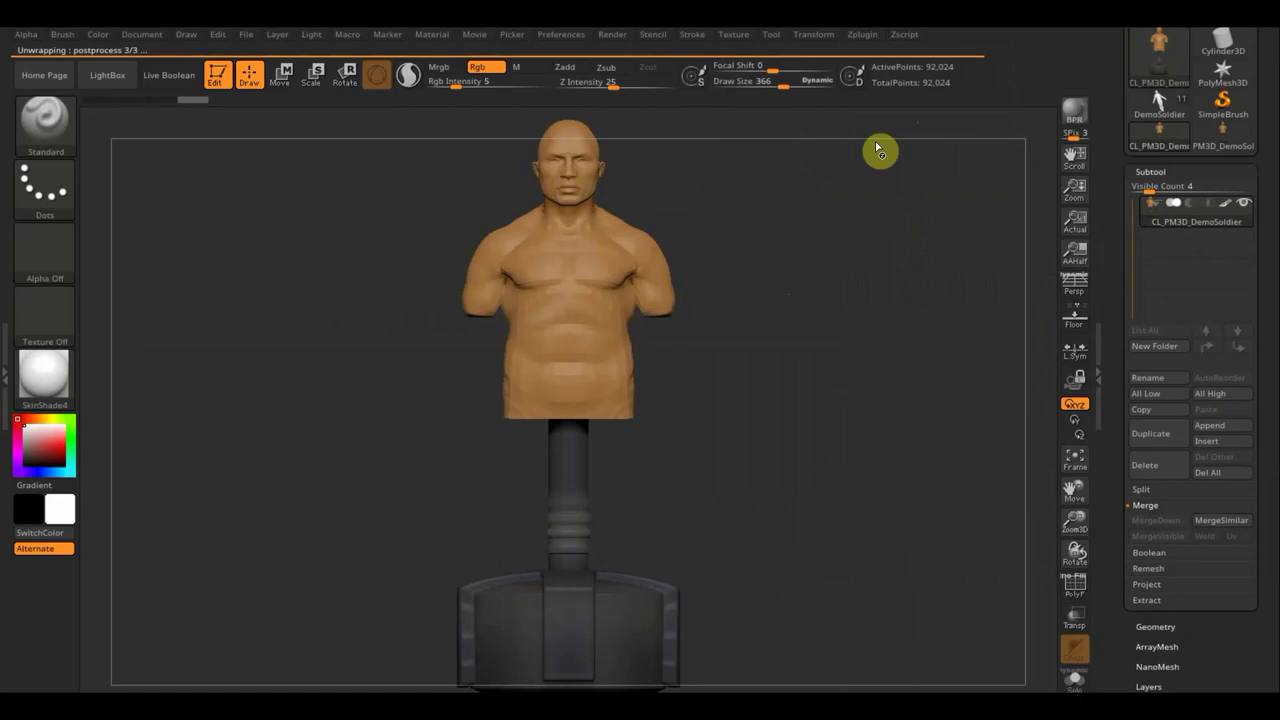
Copy the clone's UVs and make PM3D_DemoSoldier_1 the active tool again.
click(864, 35)
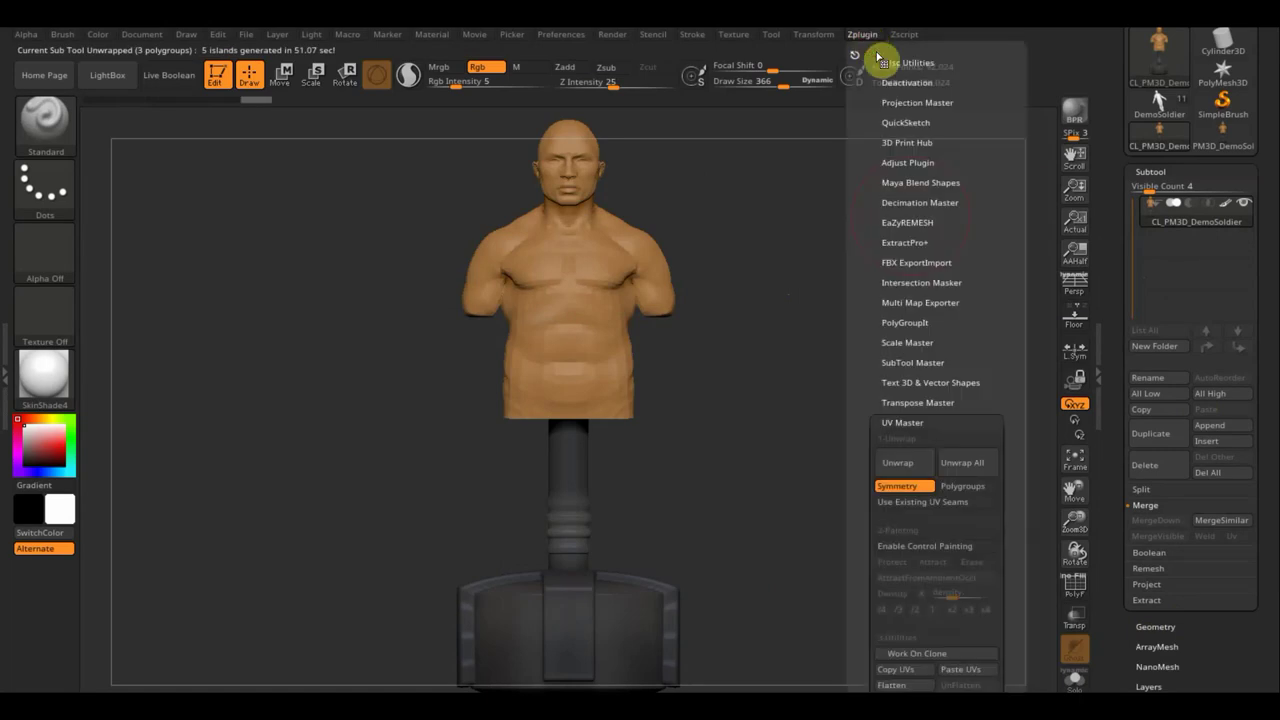
scroll(1014, 605, down, 3)
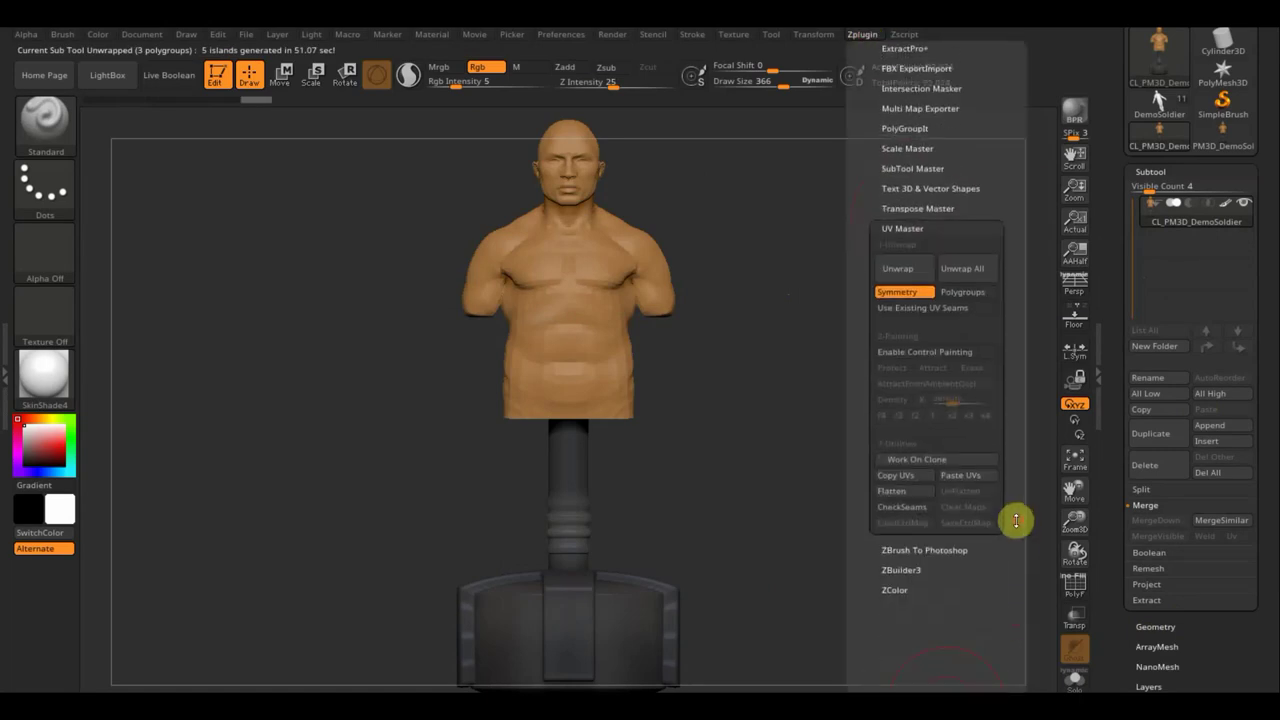
click(896, 476)
click(1224, 132)
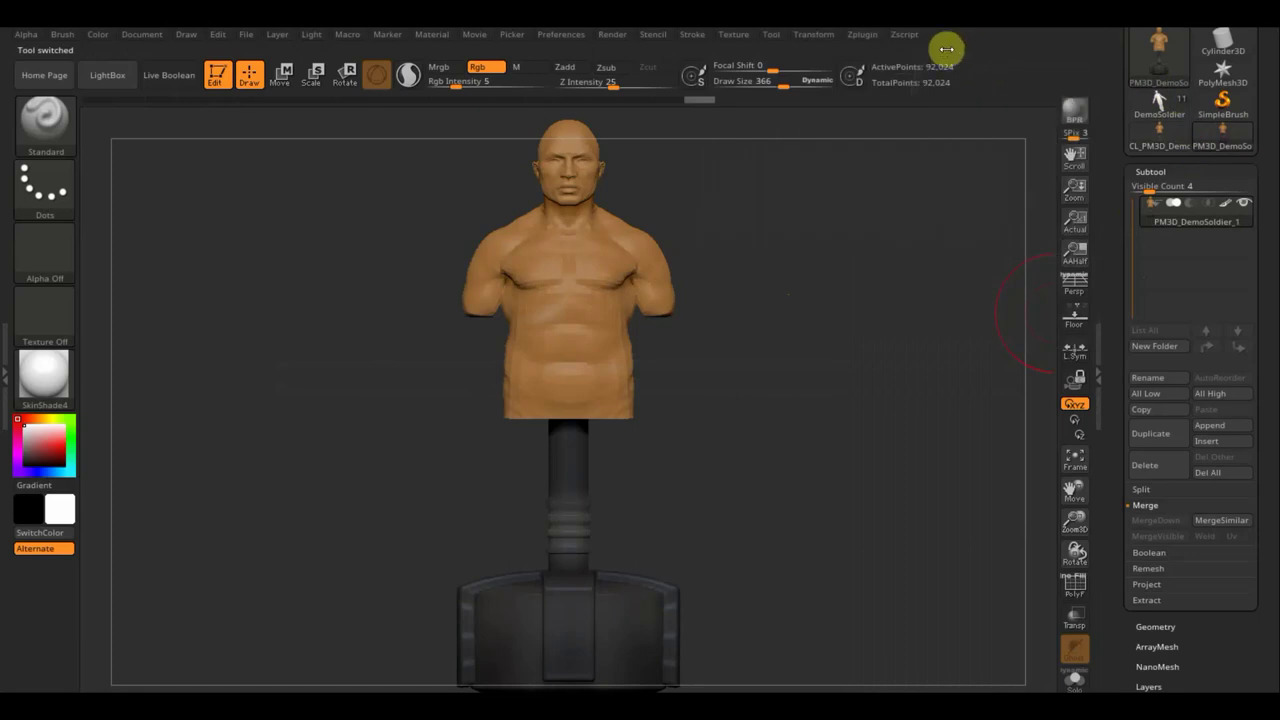
Paste the copied UVs onto the original PM3D_DemoSoldier_1 bust with UV Master.
click(859, 36)
scroll(1010, 545, down, 3)
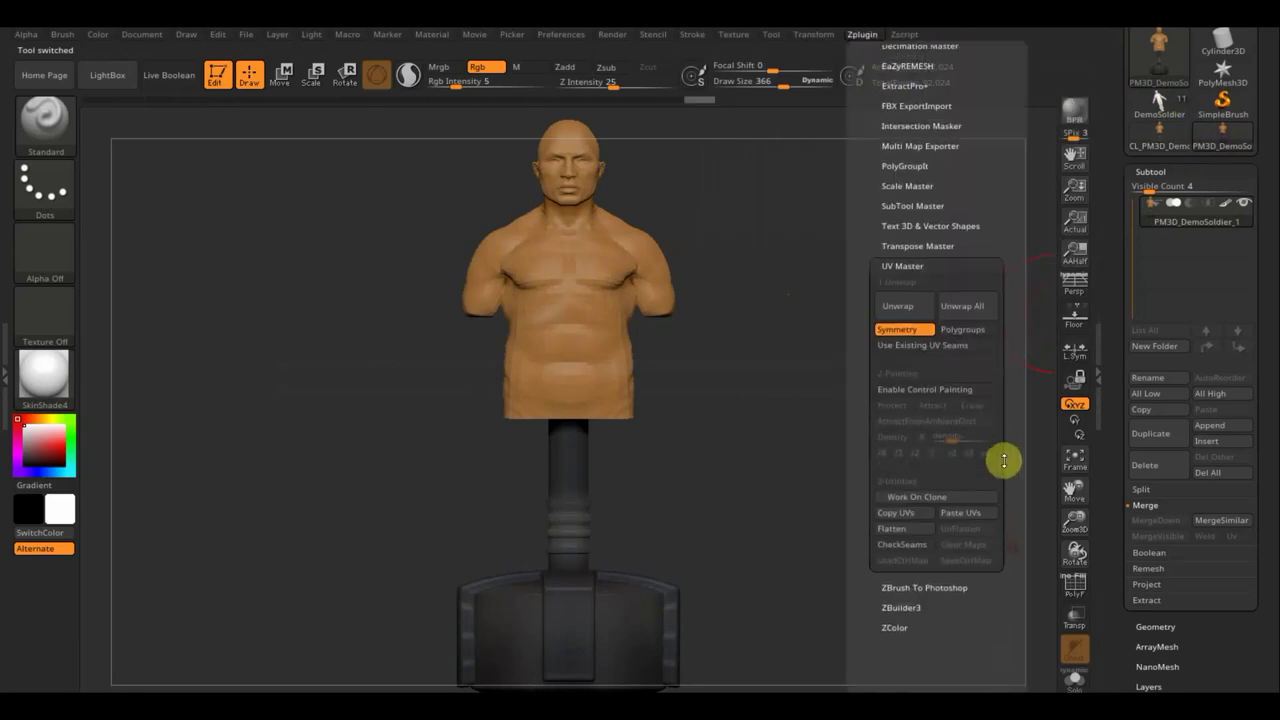
click(961, 516)
drag(1258, 638, 1260, 489)
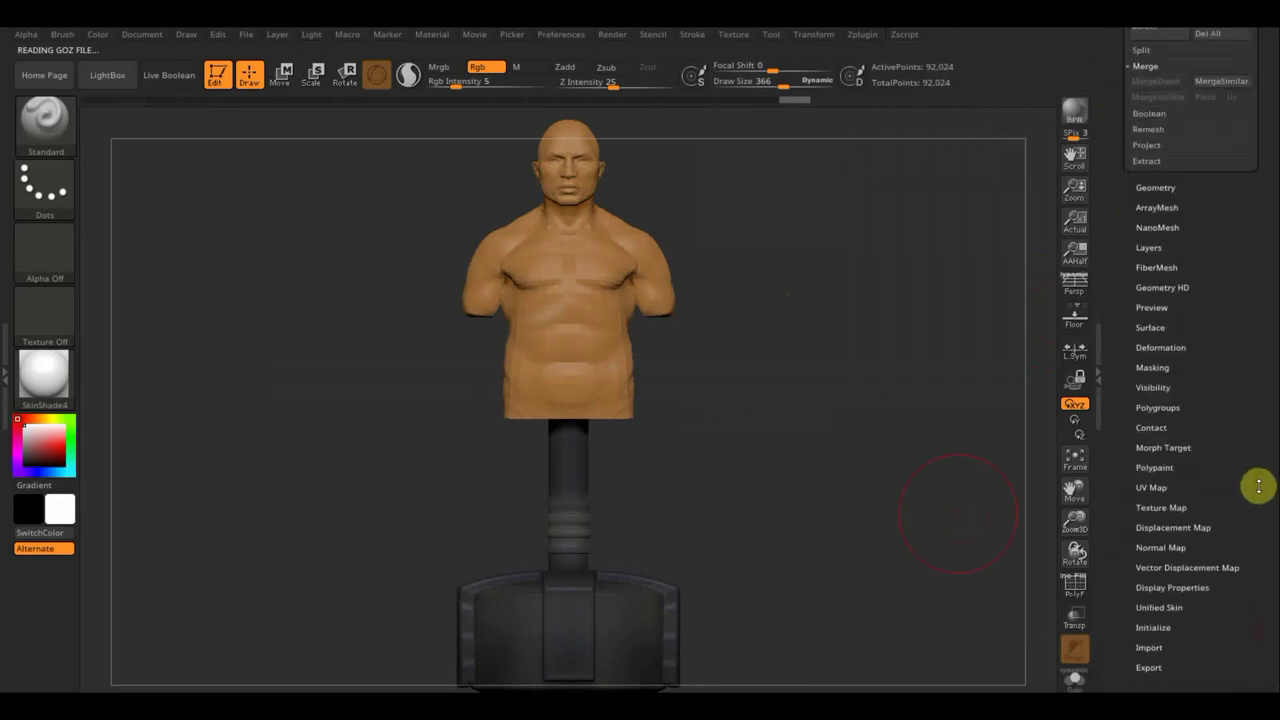
Create a new texture map from the bust's polypaint.
click(1140, 507)
mouse_move(1228, 300)
mouse_down()
mouse_move(1221, 413)
mouse_move(1146, 399)
mouse_up()
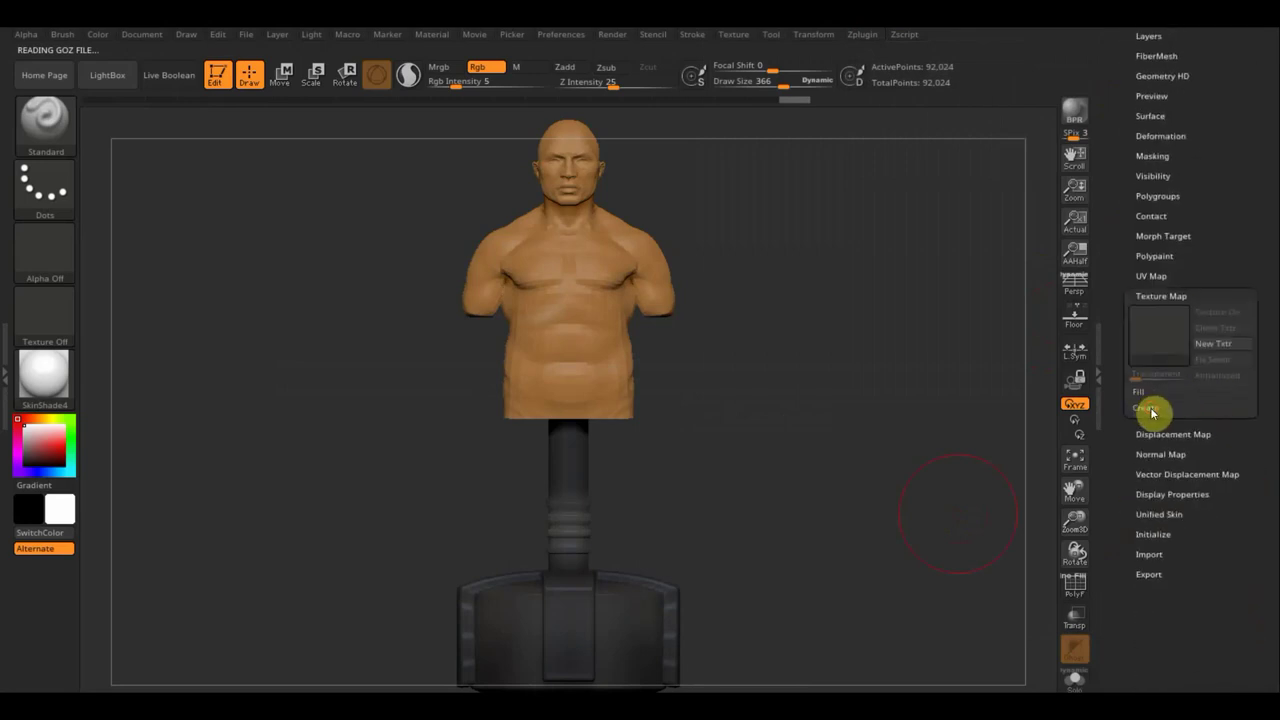
click(1150, 408)
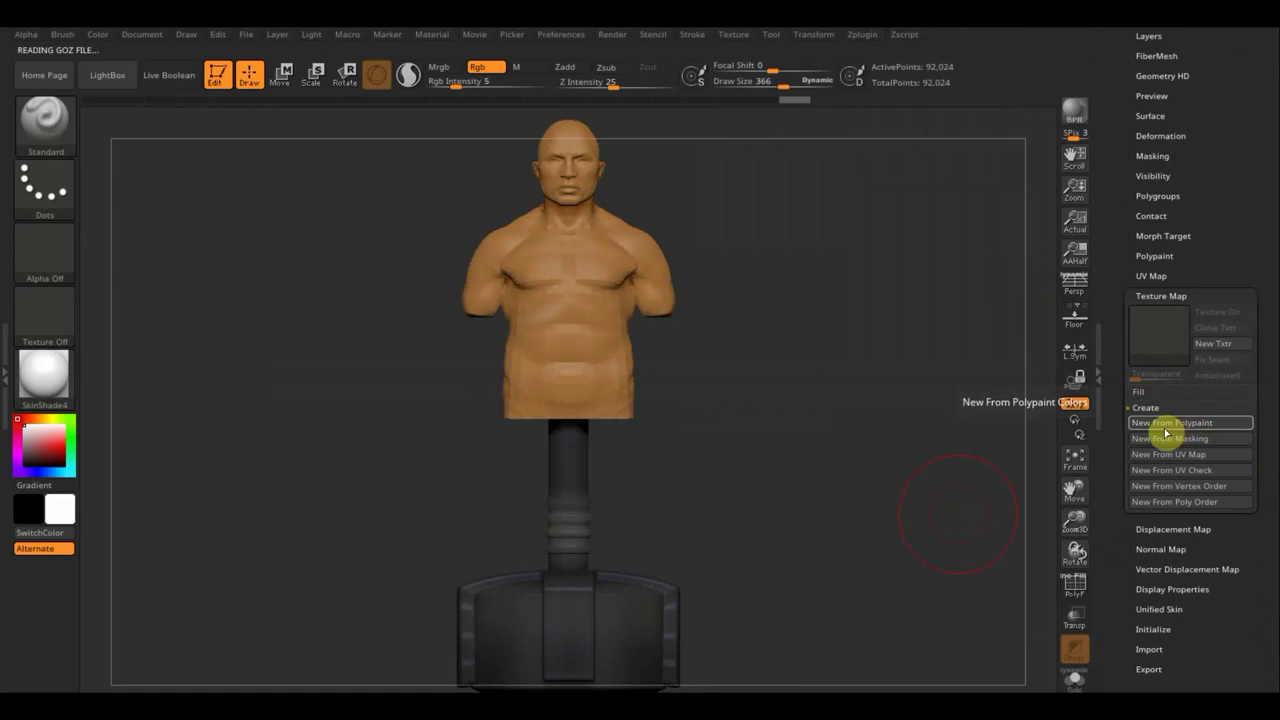
click(1181, 424)
scroll(1245, 230, up, 5)
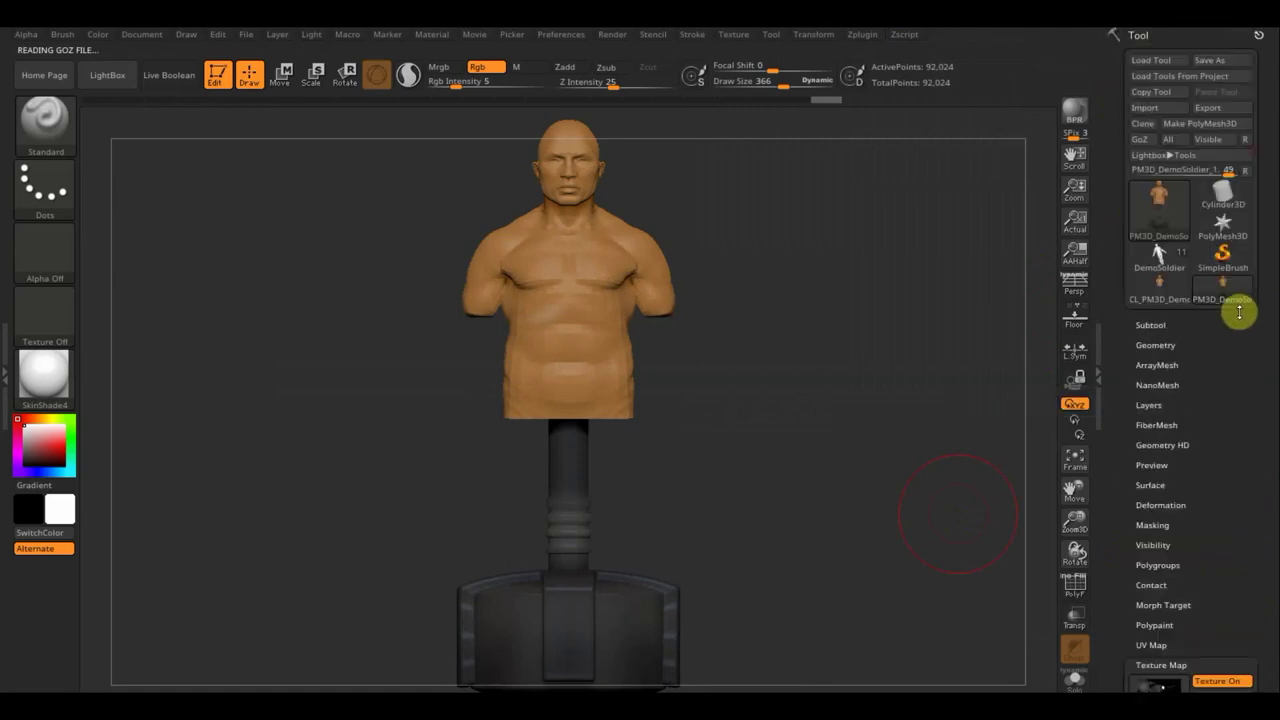
click(1217, 108)
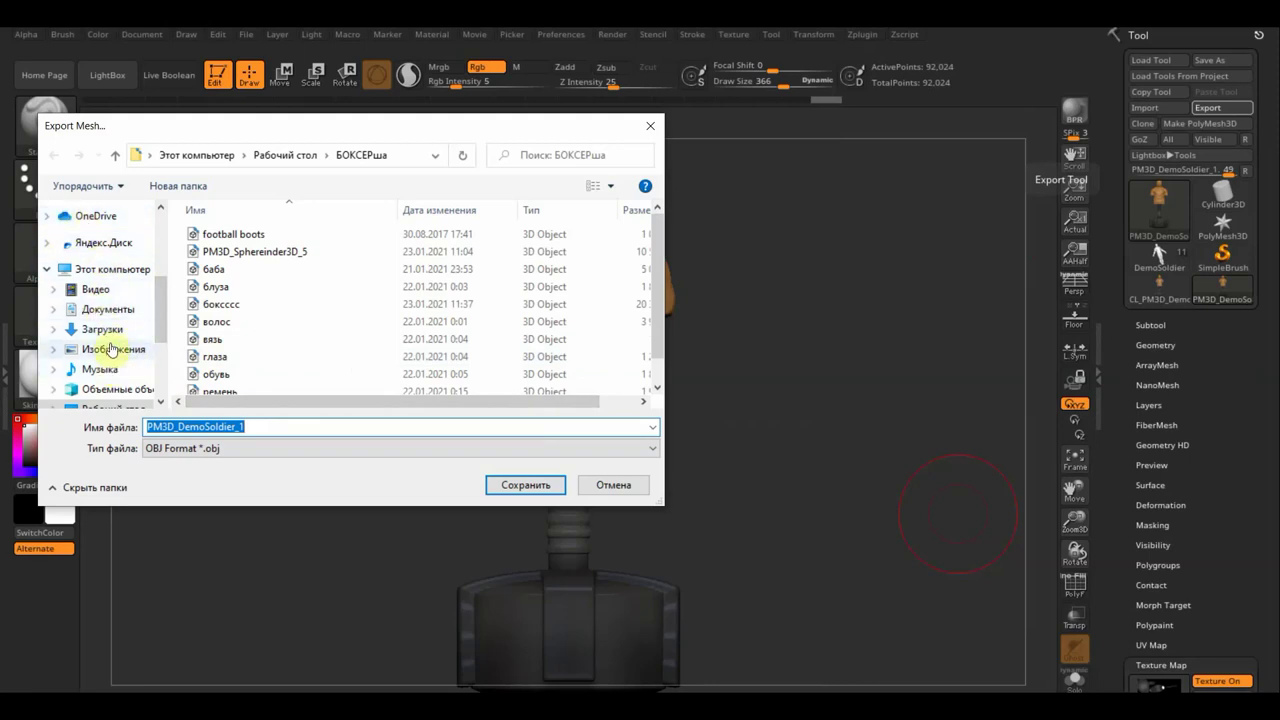
Save the bust as PM3D_DemoSoldier_1 OBJ in Desktop > разведчик с катаной.
scroll(113, 378, down, 1)
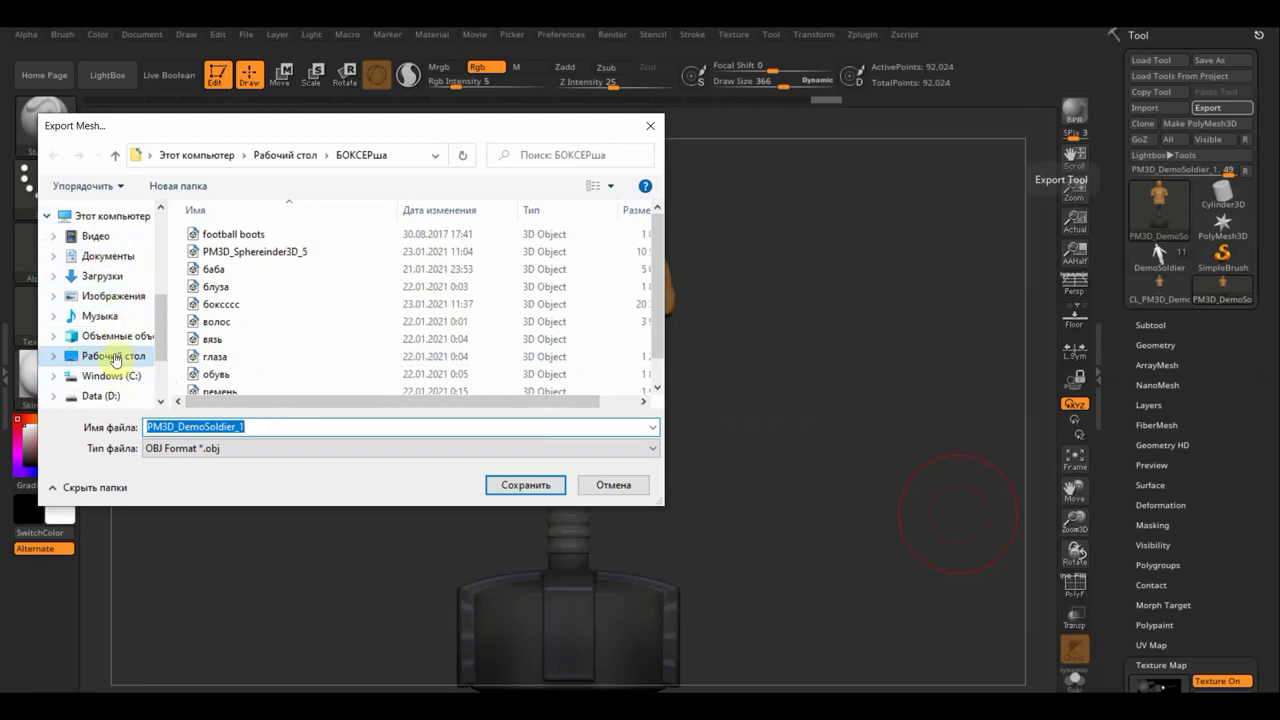
click(115, 358)
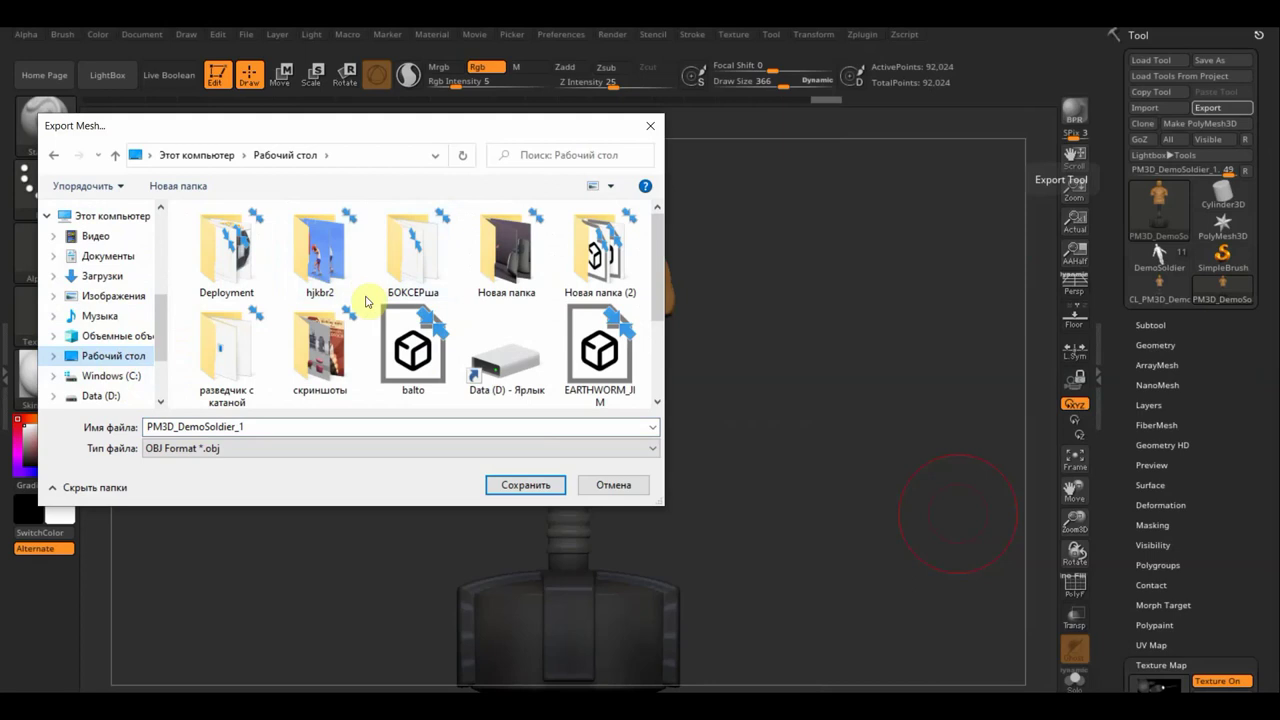
scroll(562, 357, down, 1)
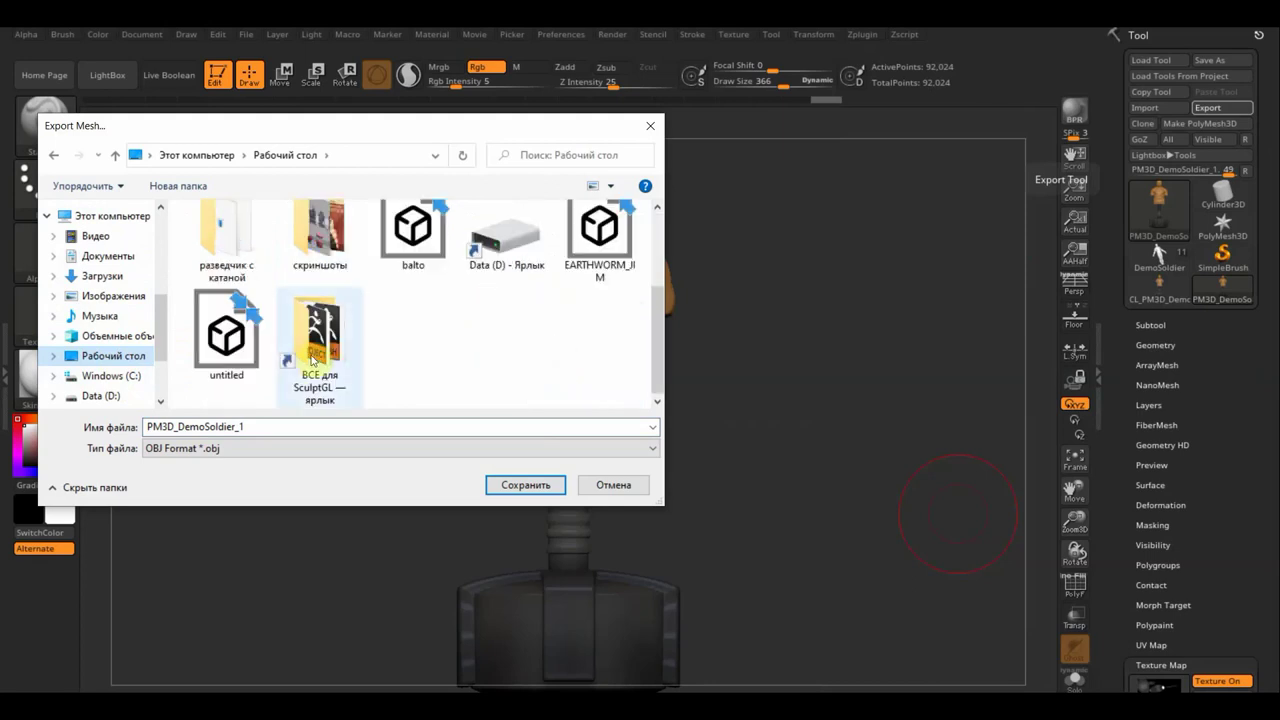
double_click(238, 246)
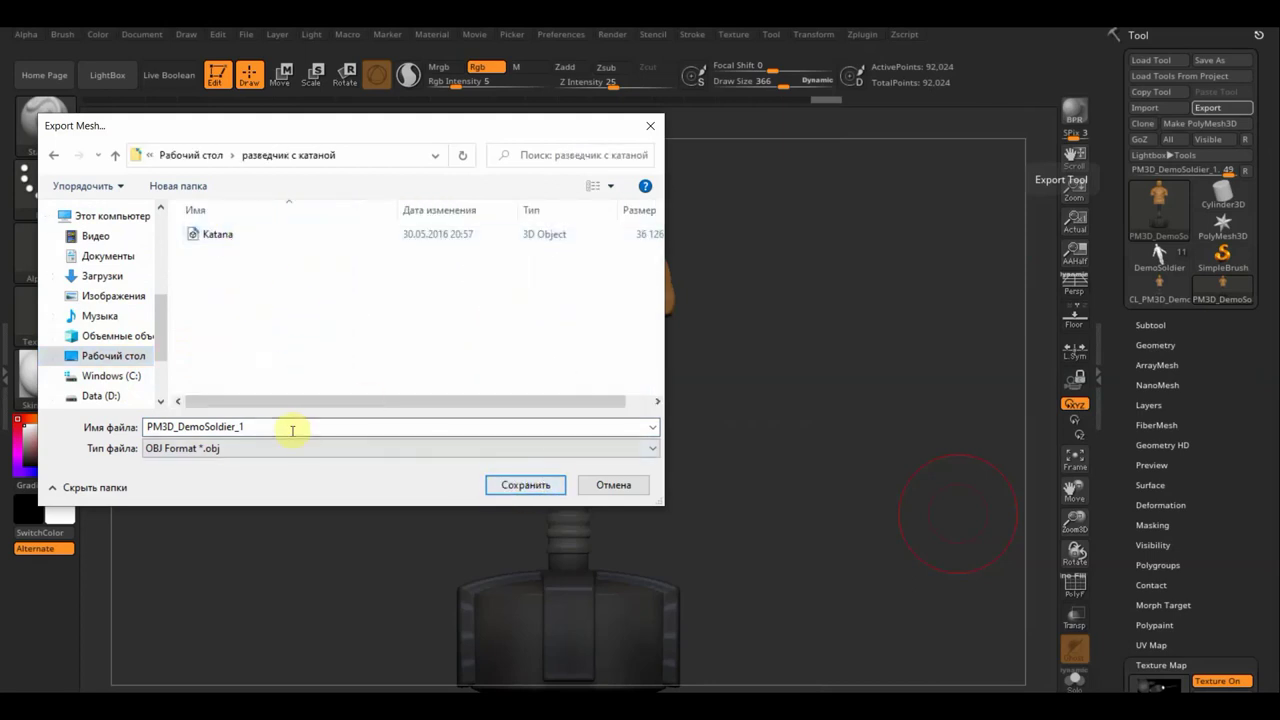
click(541, 490)
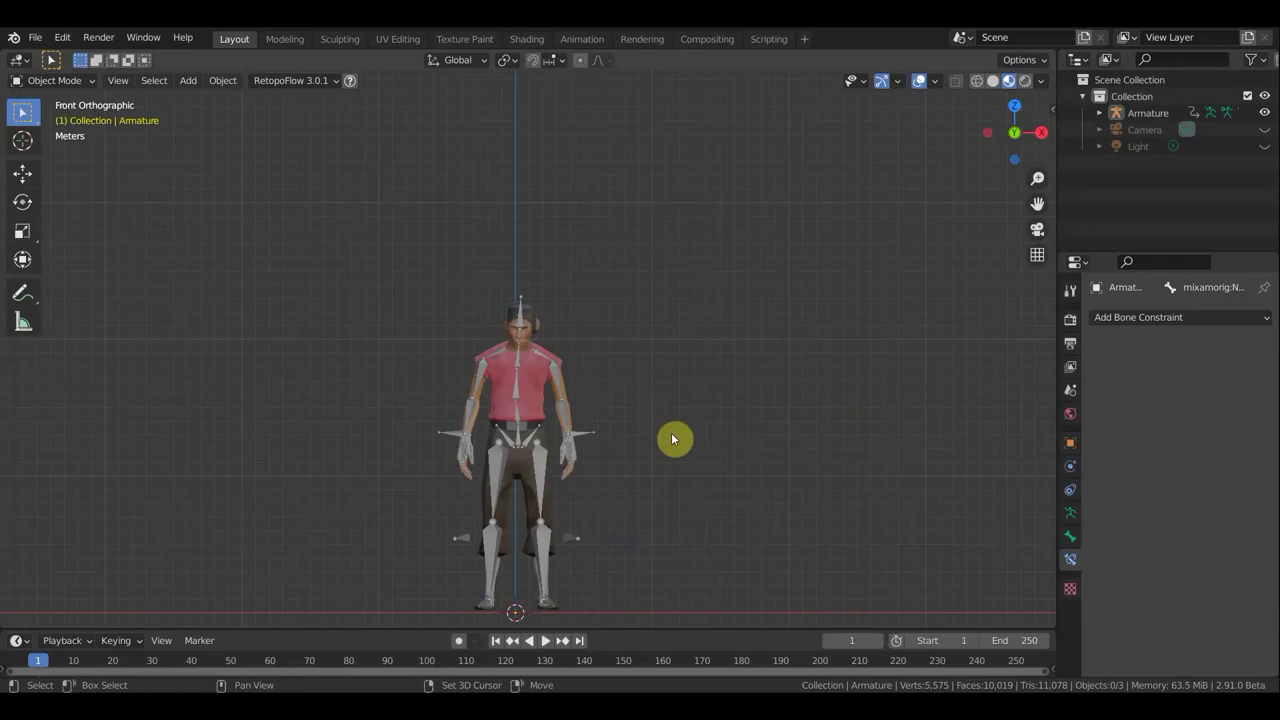
Import PM3D_DemoSoldier_1.OBJ from the разведчик с катаной folder as a Wavefront OBJ.
shift+middle_drag(672, 438, 675, 357)
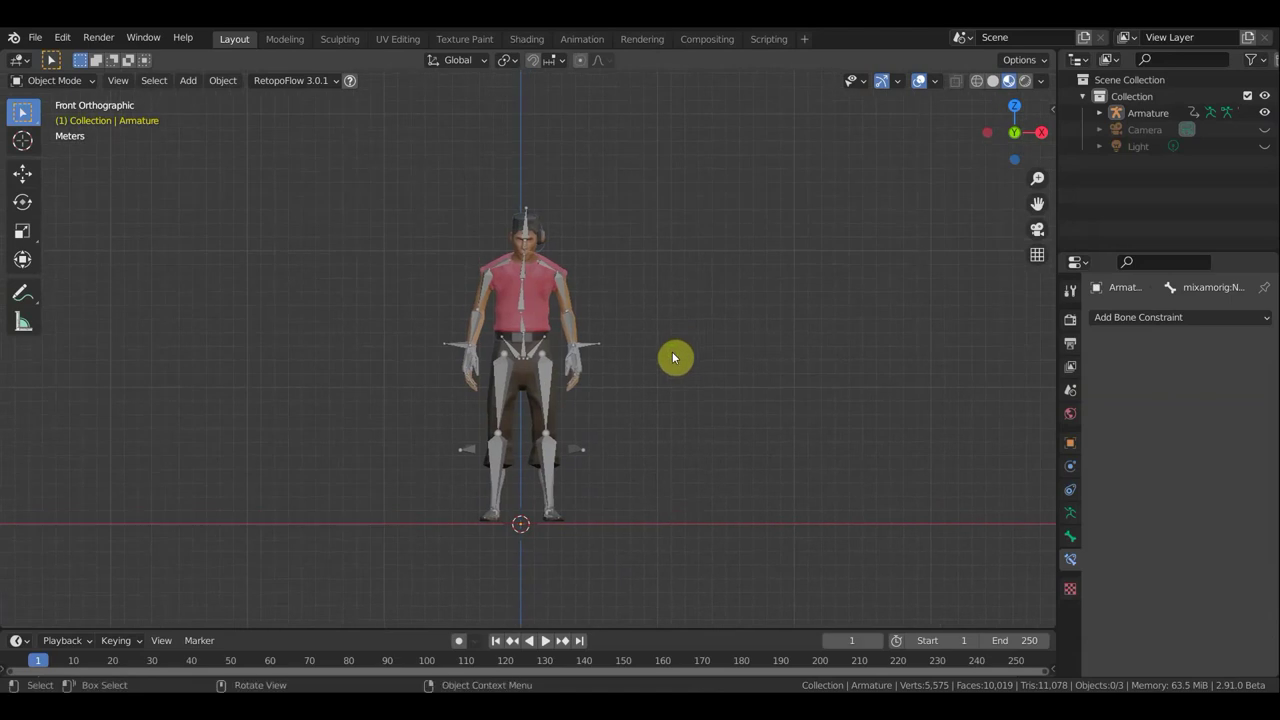
scroll(673, 357, up, 1)
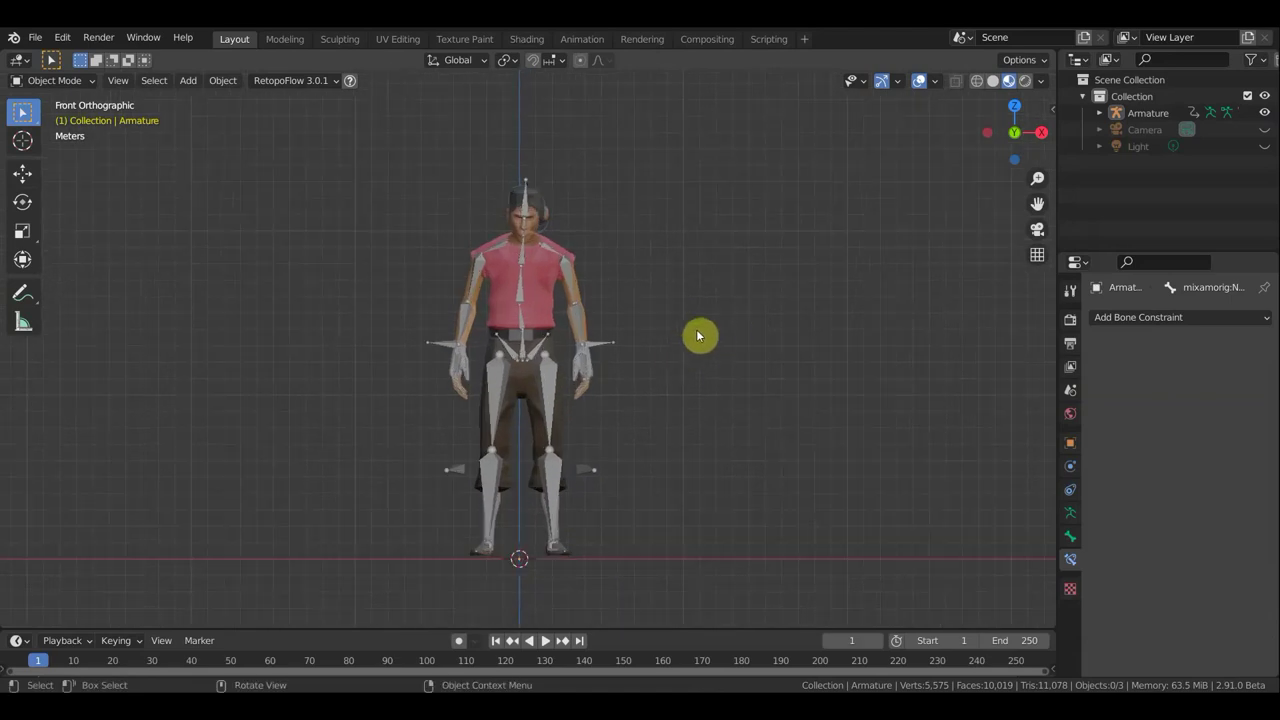
mouse_move(738, 343)
middle_down()
mouse_move(551, 360)
mouse_move(553, 345)
mouse_move(691, 349)
mouse_move(614, 353)
mouse_move(626, 366)
mouse_move(491, 363)
middle_up()
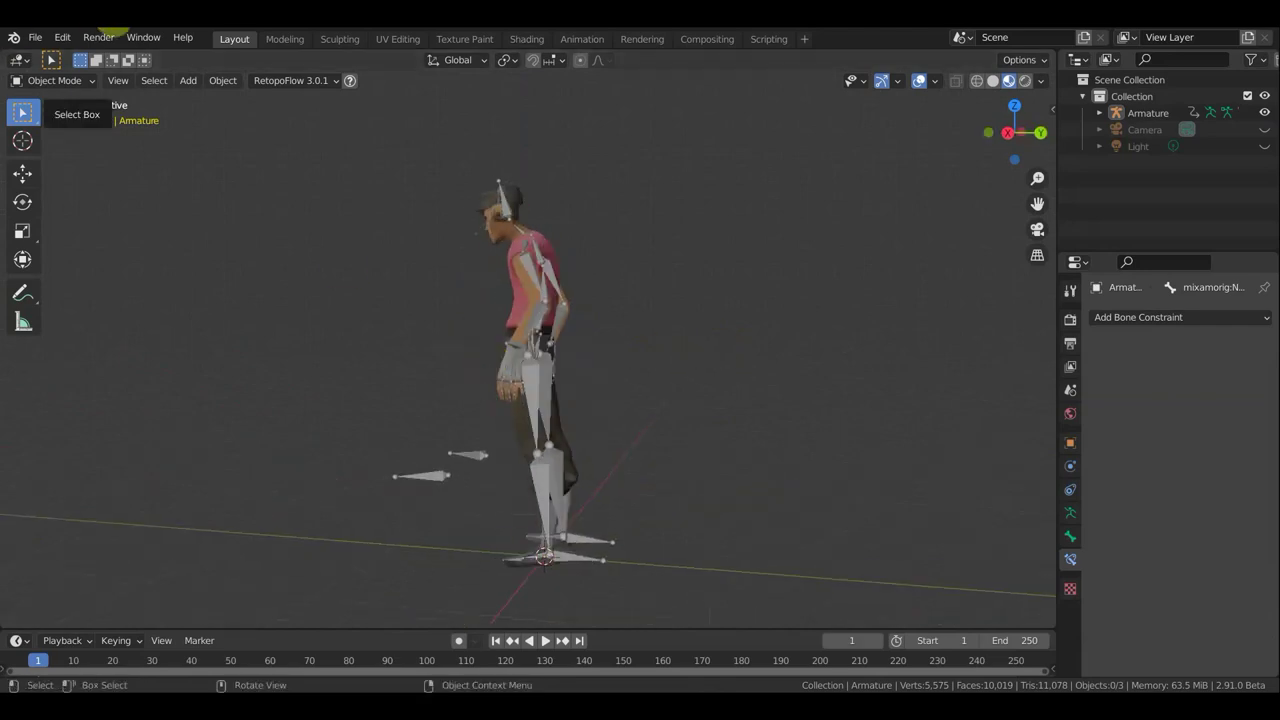
click(36, 40)
mouse_move(62, 262)
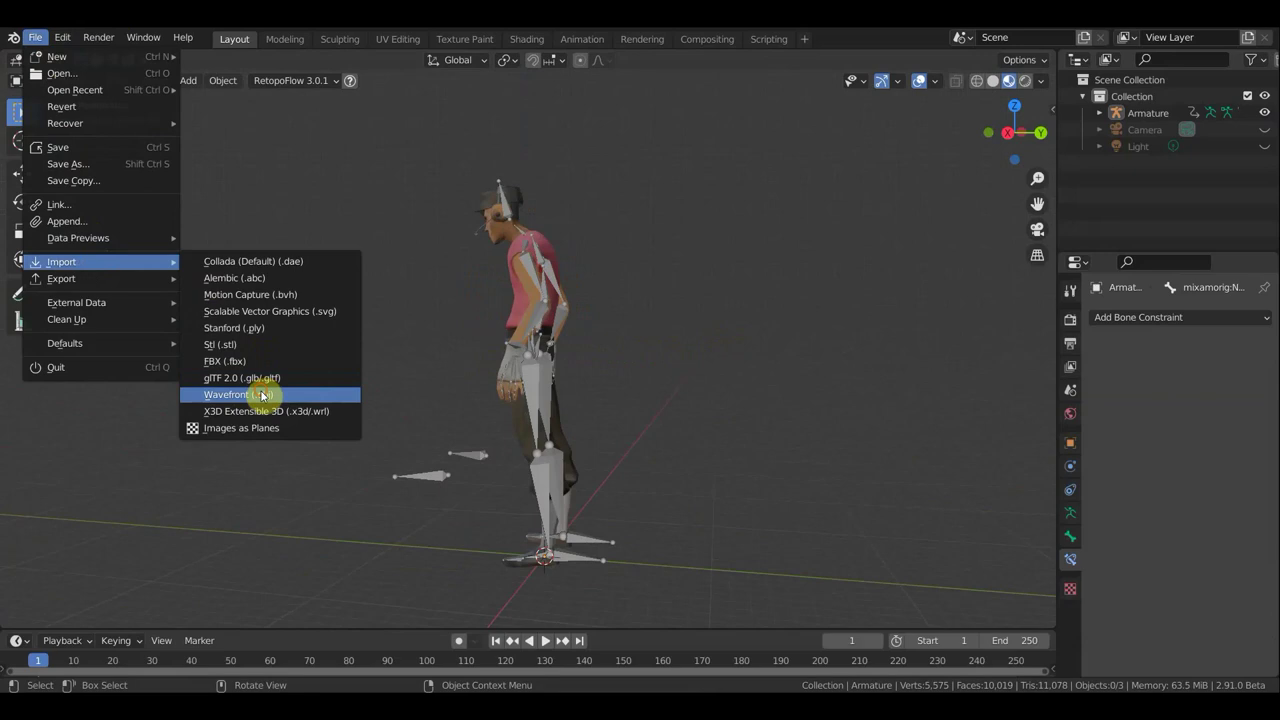
click(262, 395)
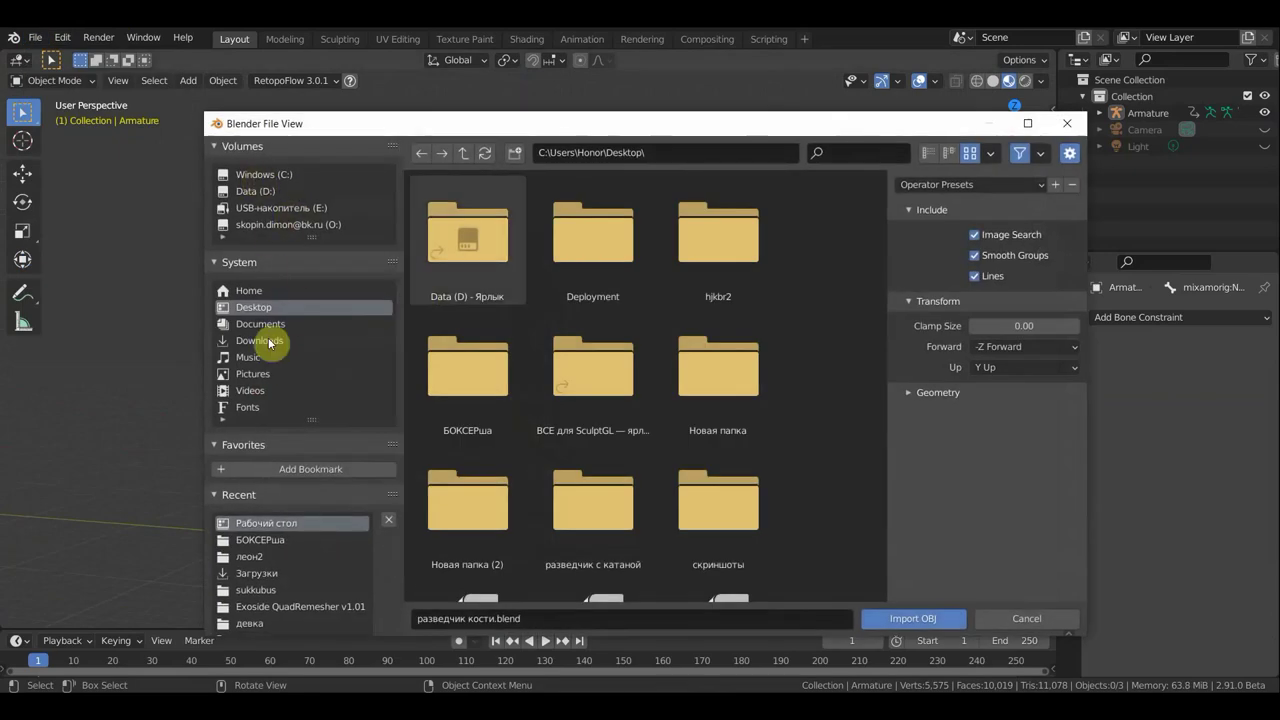
scroll(737, 466, down, 2)
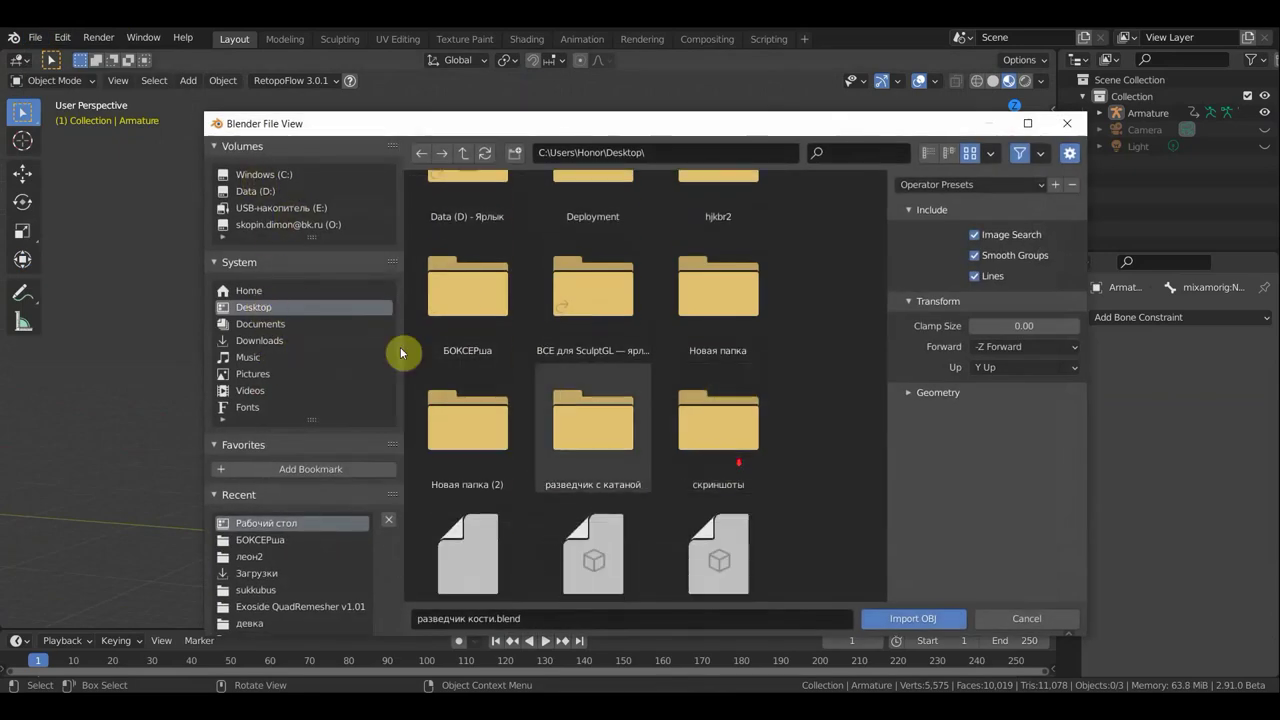
scroll(655, 428, down, 1)
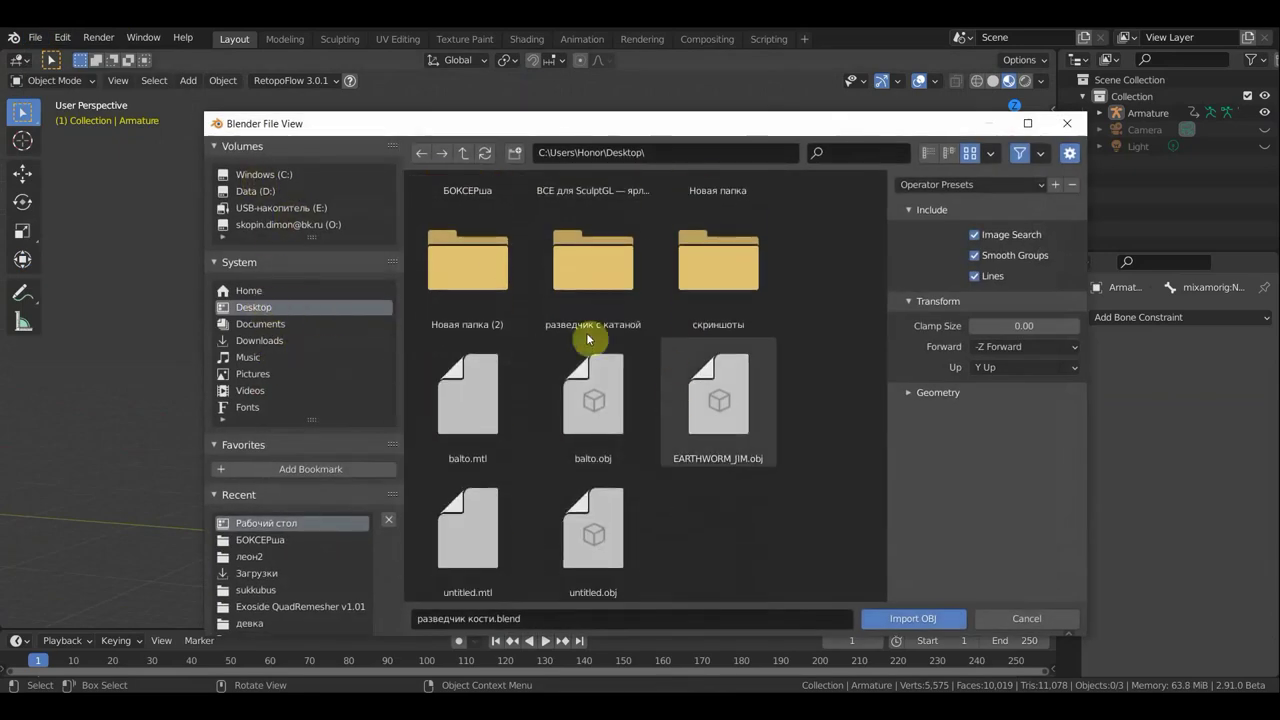
double_click(581, 292)
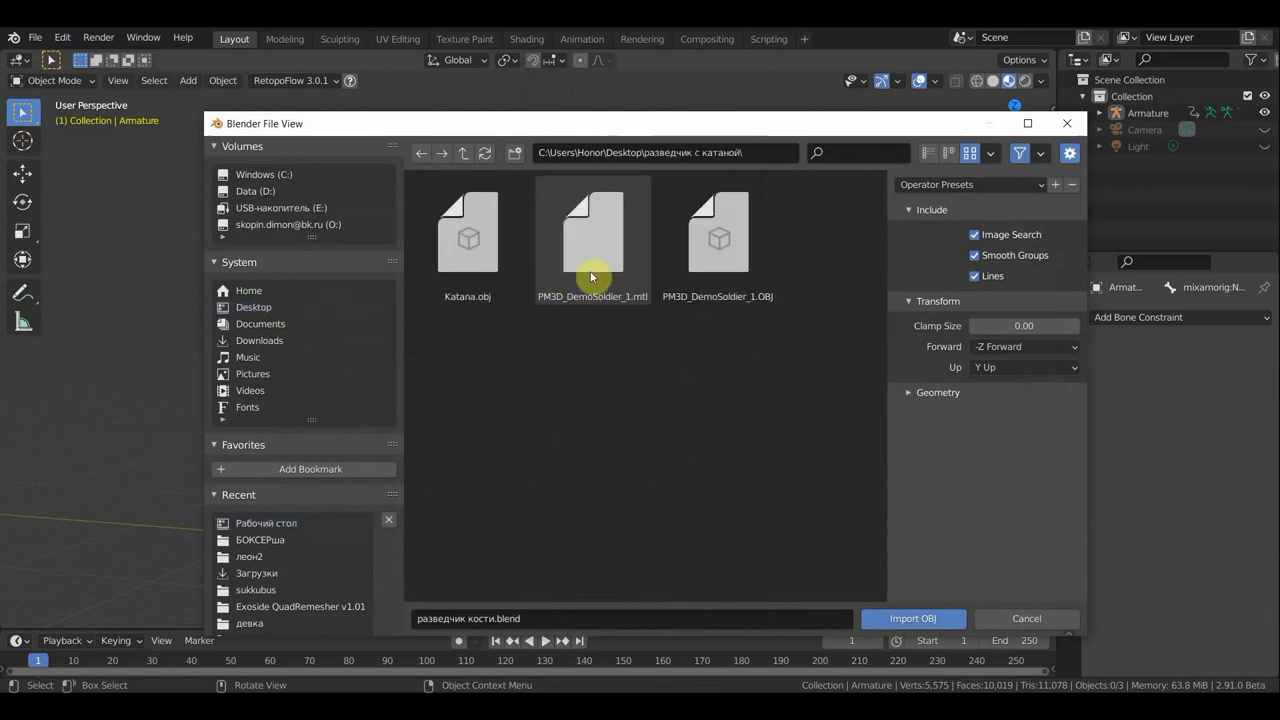
click(700, 263)
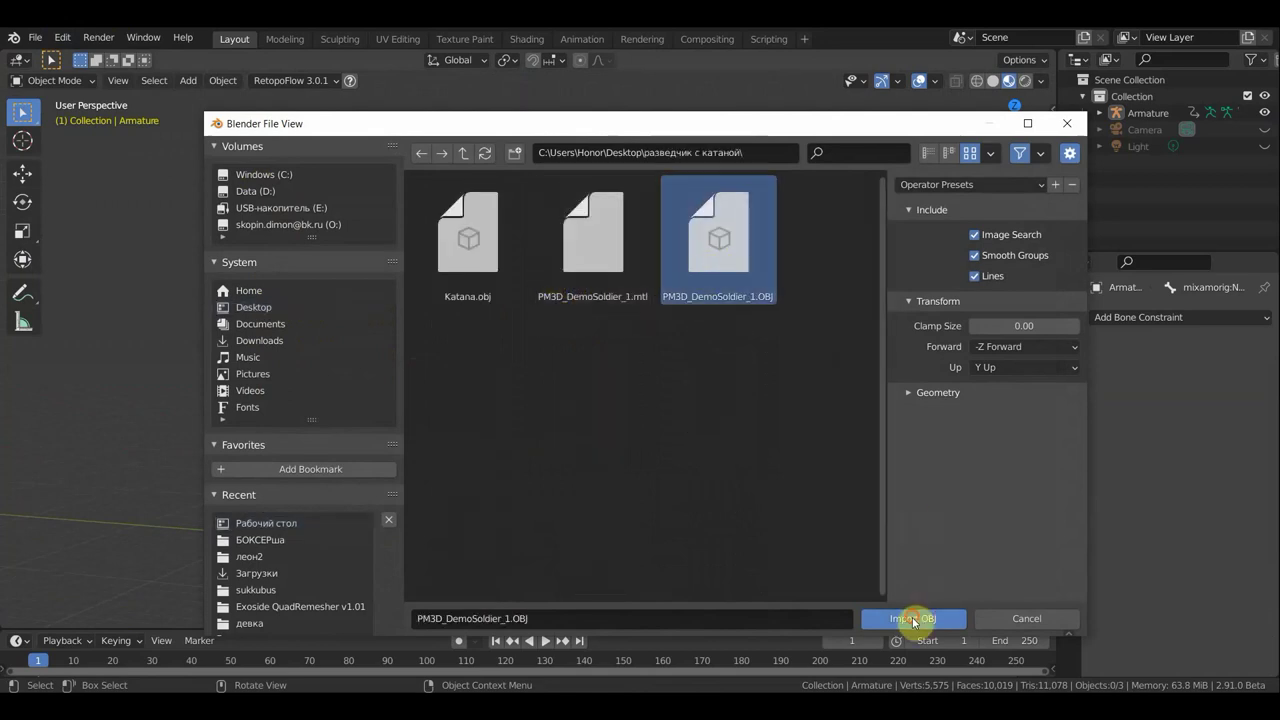
click(913, 620)
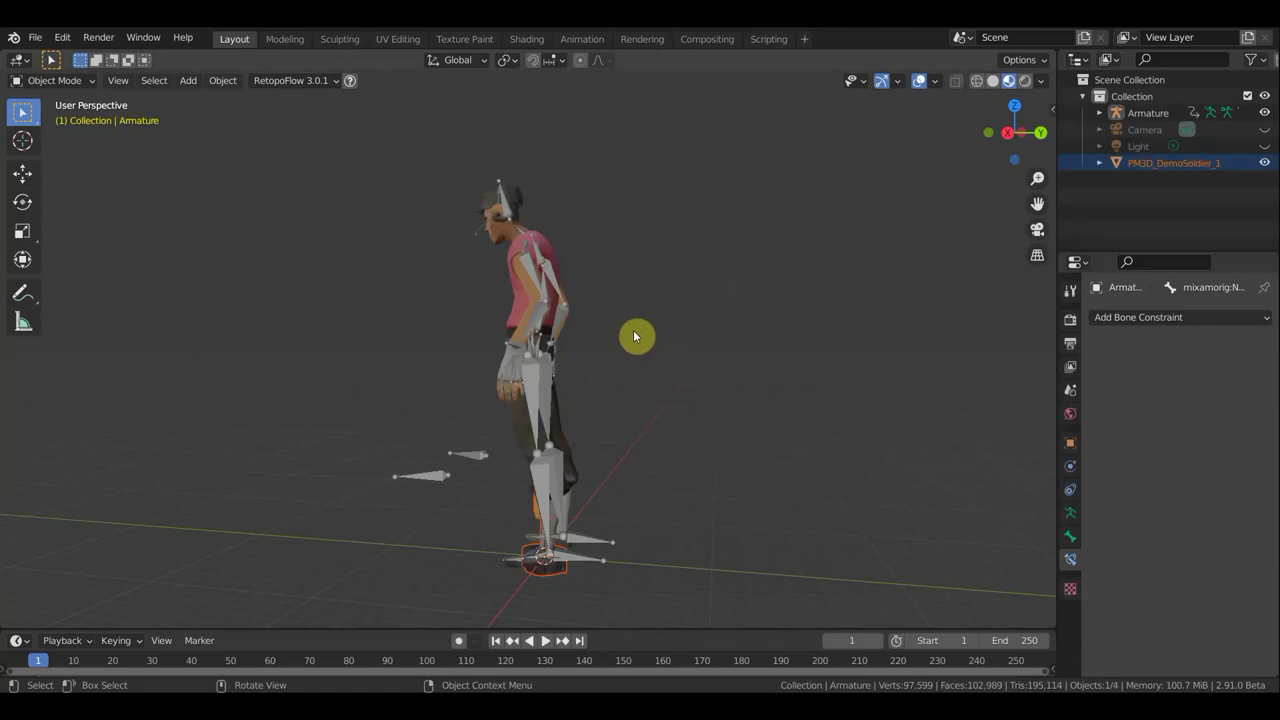
Scale the imported bust up about 3.7 times and rotate it to face the character.
scroll(632, 340, down, 2)
middle_drag(649, 350, 582, 469)
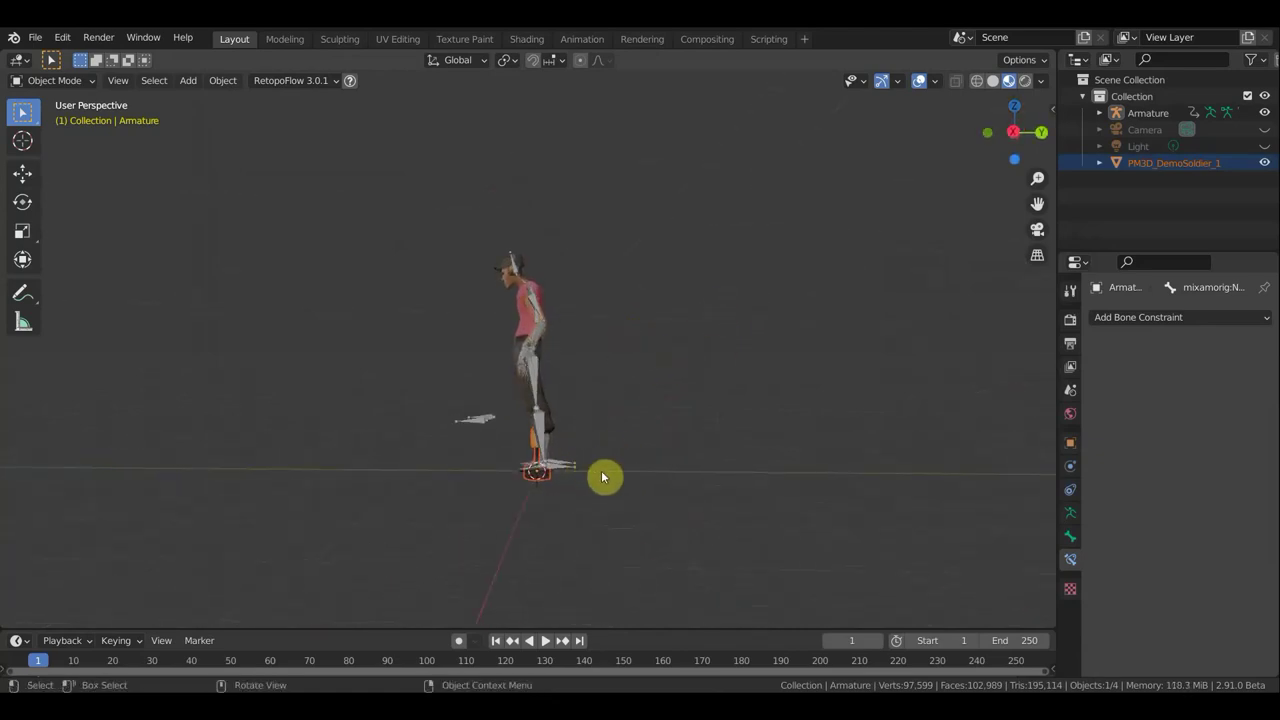
key(s)
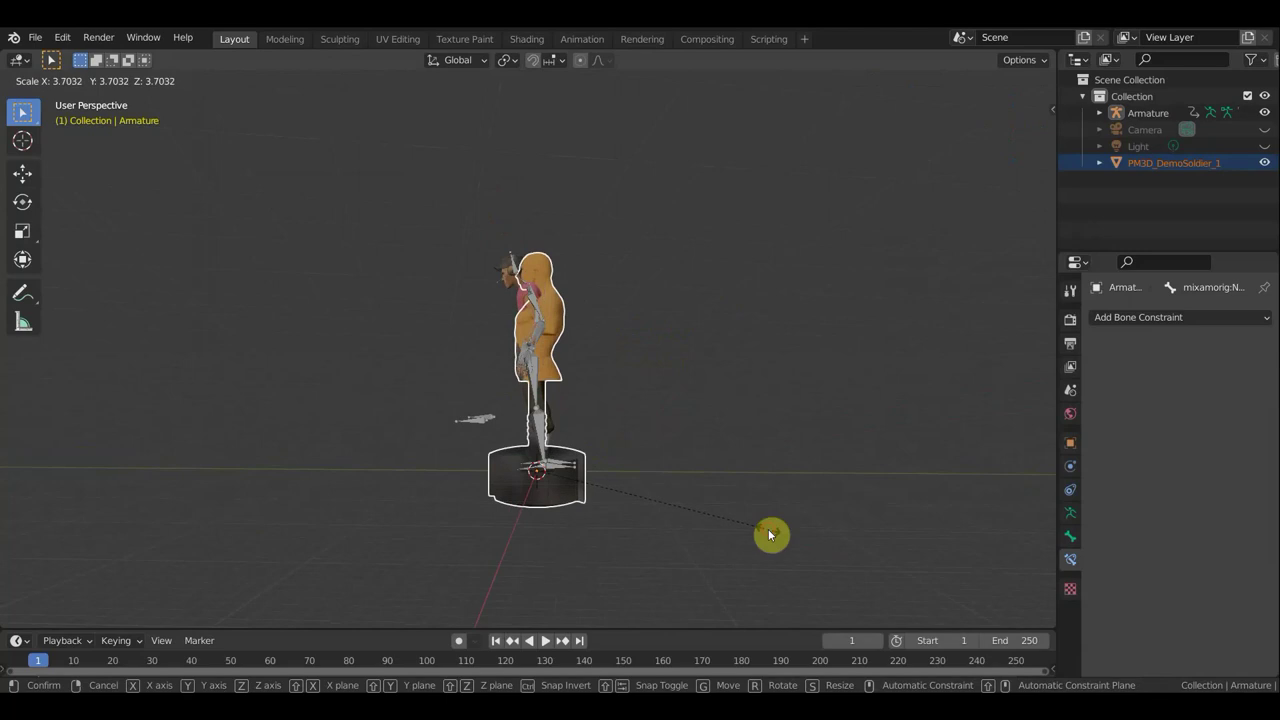
click(769, 535)
key(KP_7)
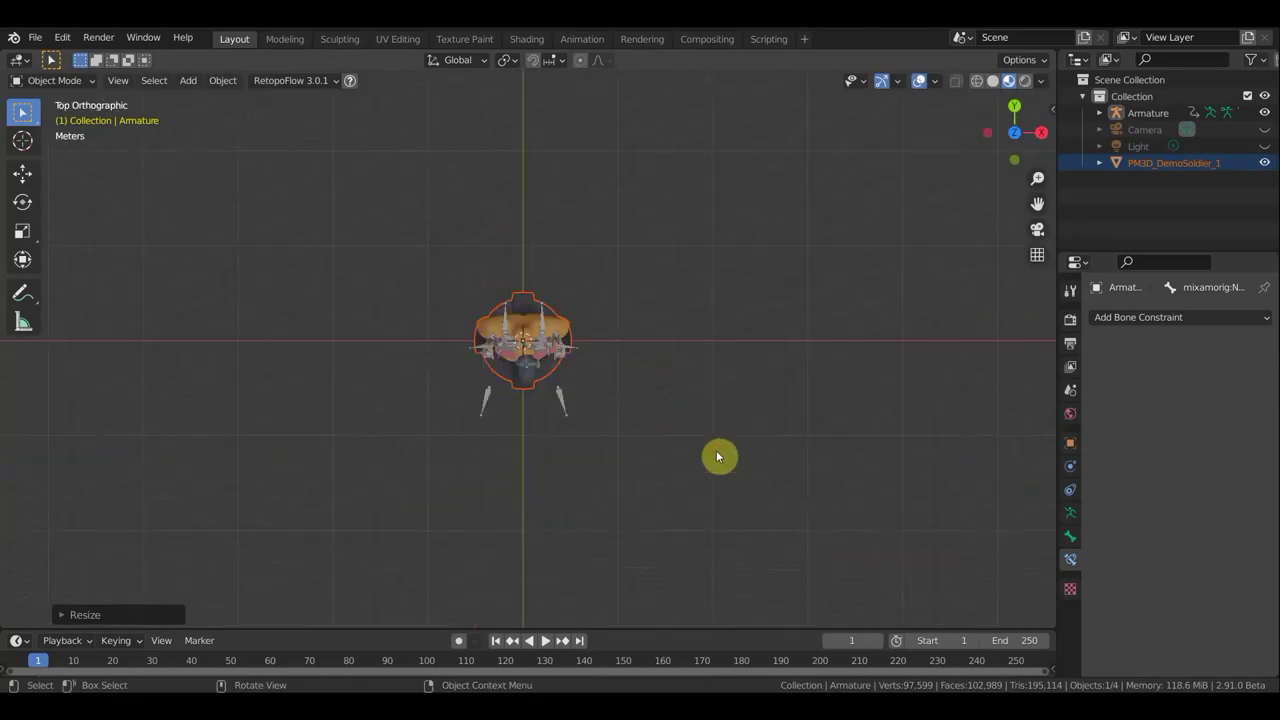
key(r)
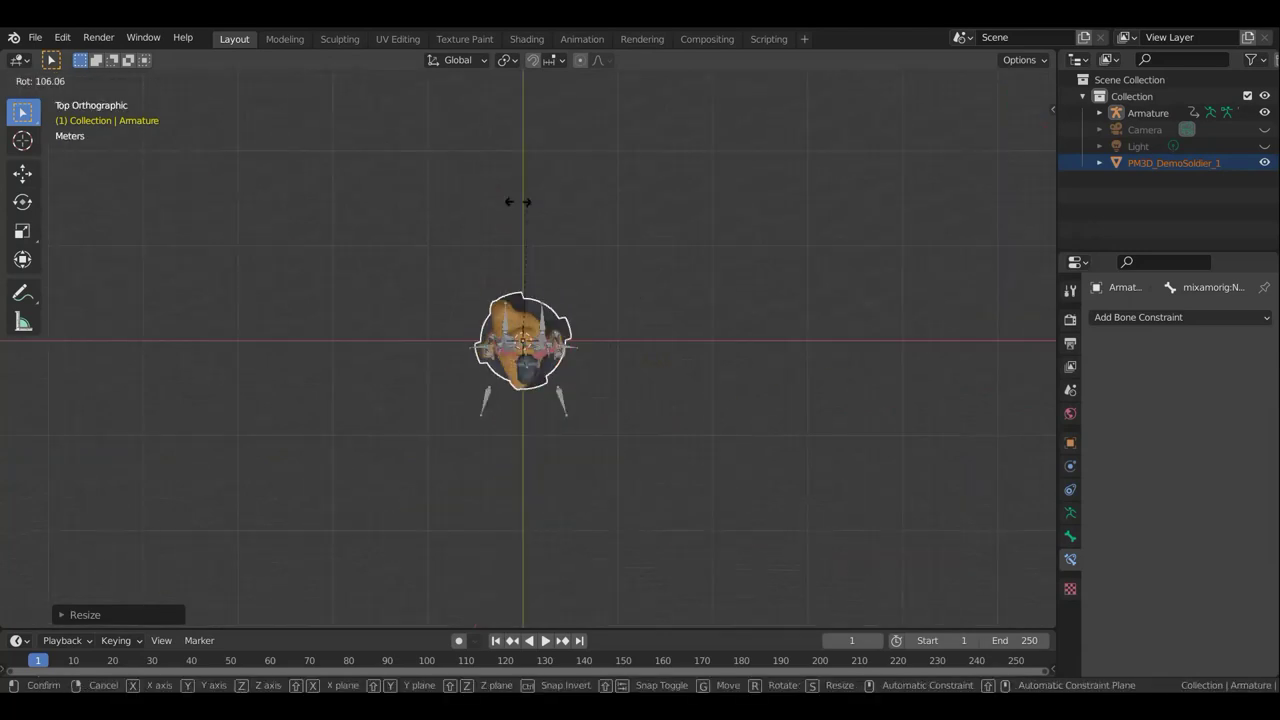
click(354, 280)
Move the bust away from the character along Y and raise it vertically.
click(22, 173)
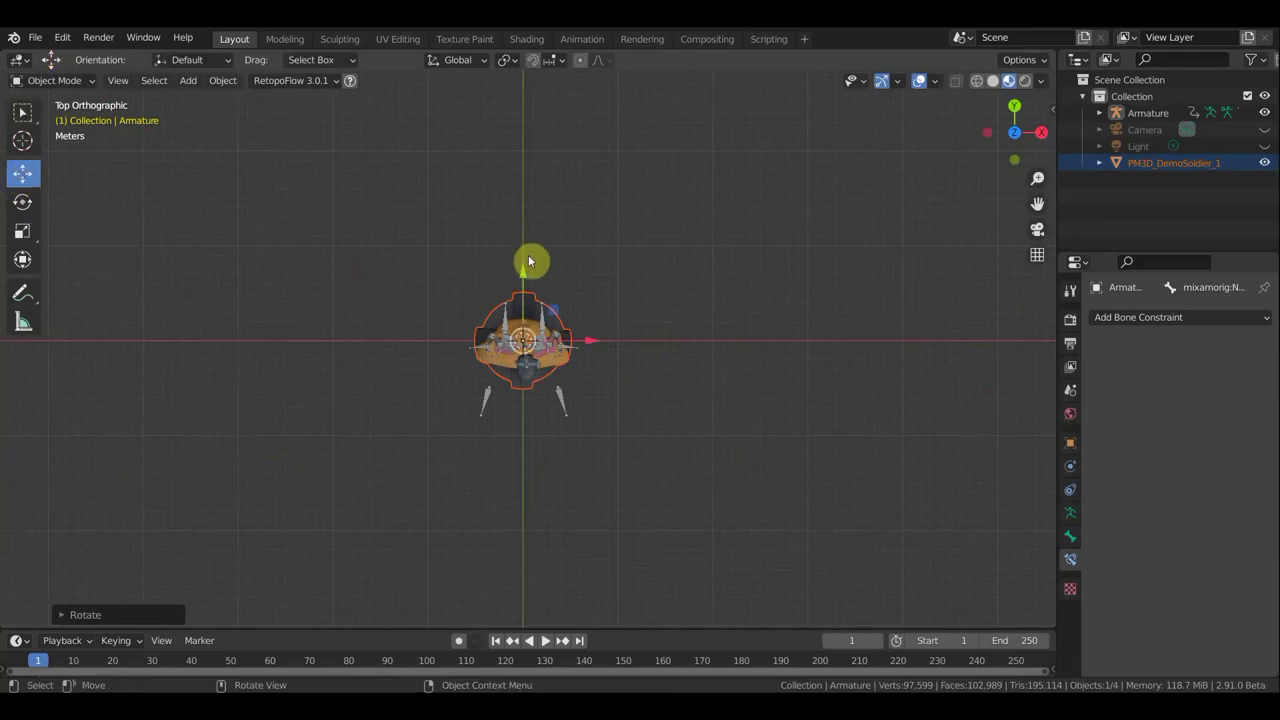
drag(523, 276, 546, 490)
mouse_move(674, 457)
middle_down()
mouse_move(593, 421)
mouse_move(486, 289)
mouse_move(508, 177)
mouse_move(530, 275)
middle_up()
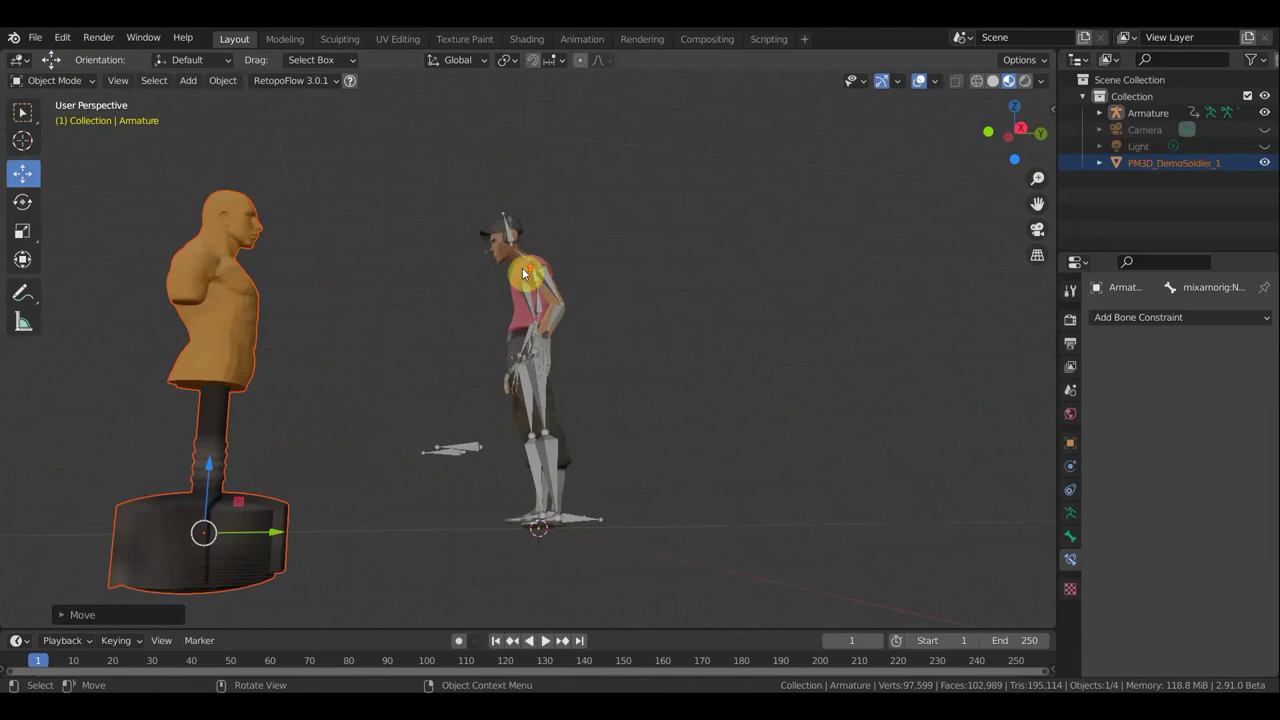
mouse_move(628, 322)
middle_down()
mouse_move(520, 380)
mouse_move(731, 320)
middle_up()
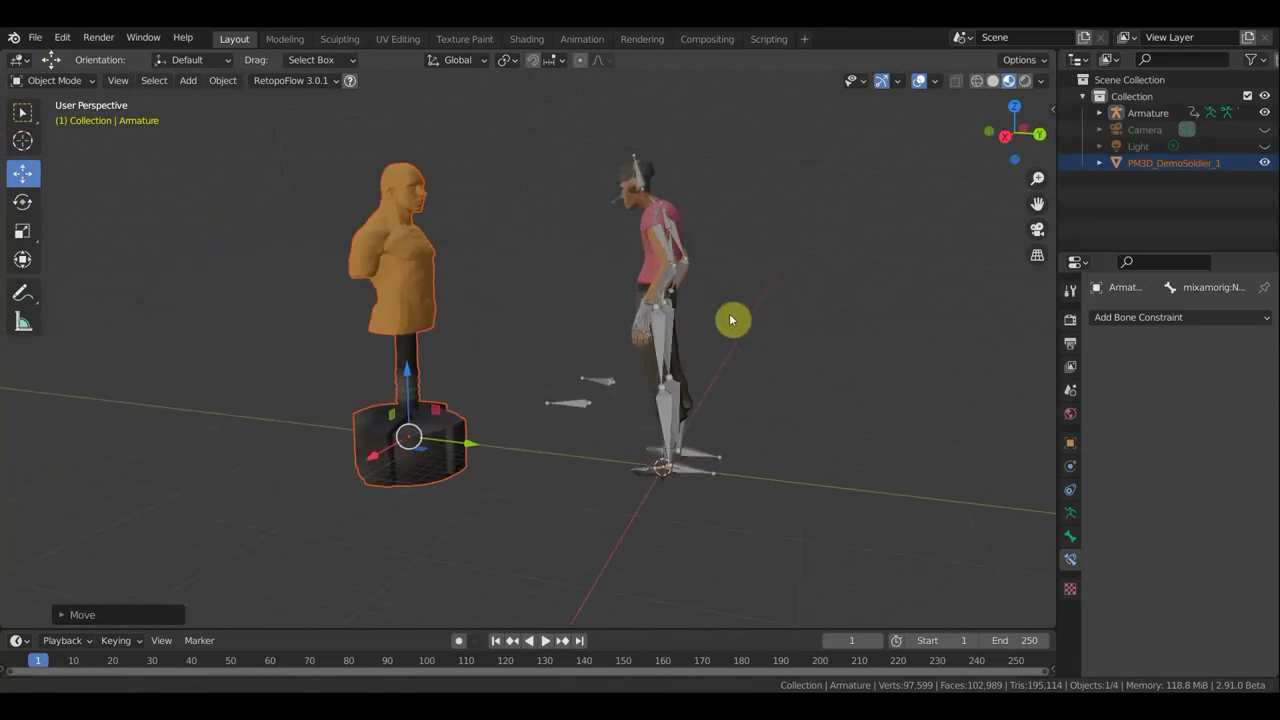
key(KP_3)
drag(351, 401, 347, 361)
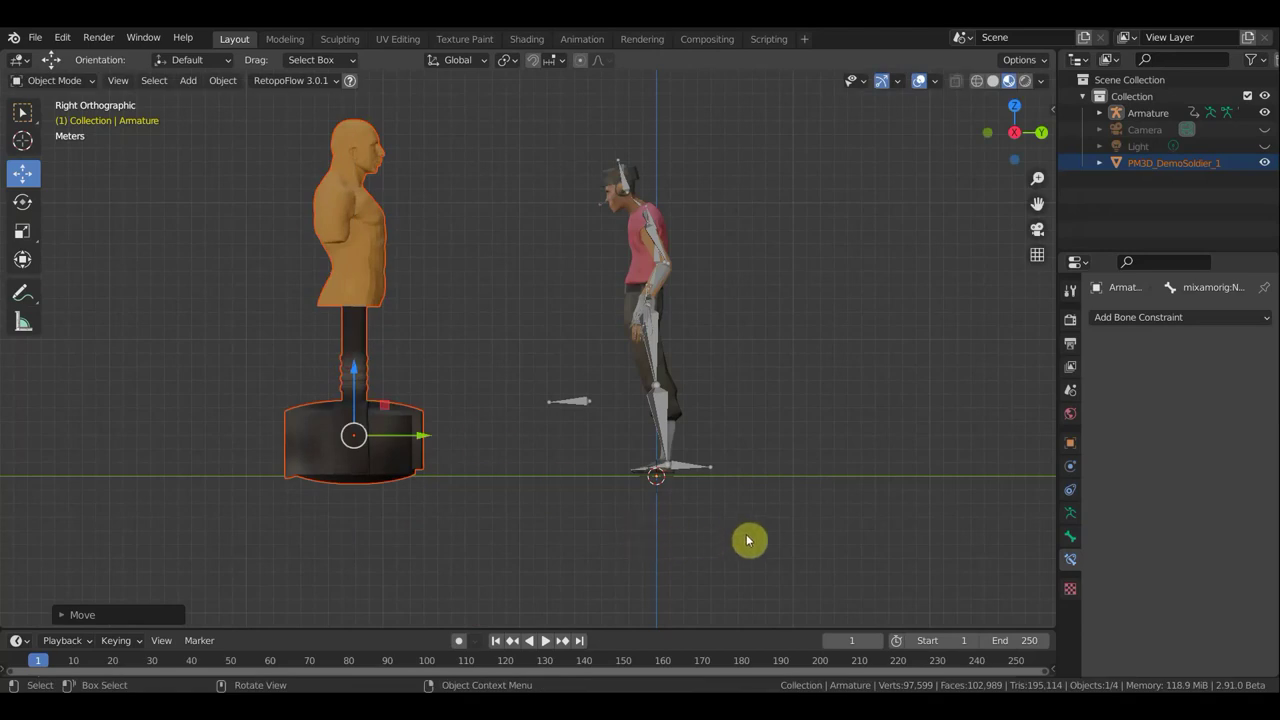
Shrink the punching bag to about 0.78 and set it on the ground beside the character.
key(s)
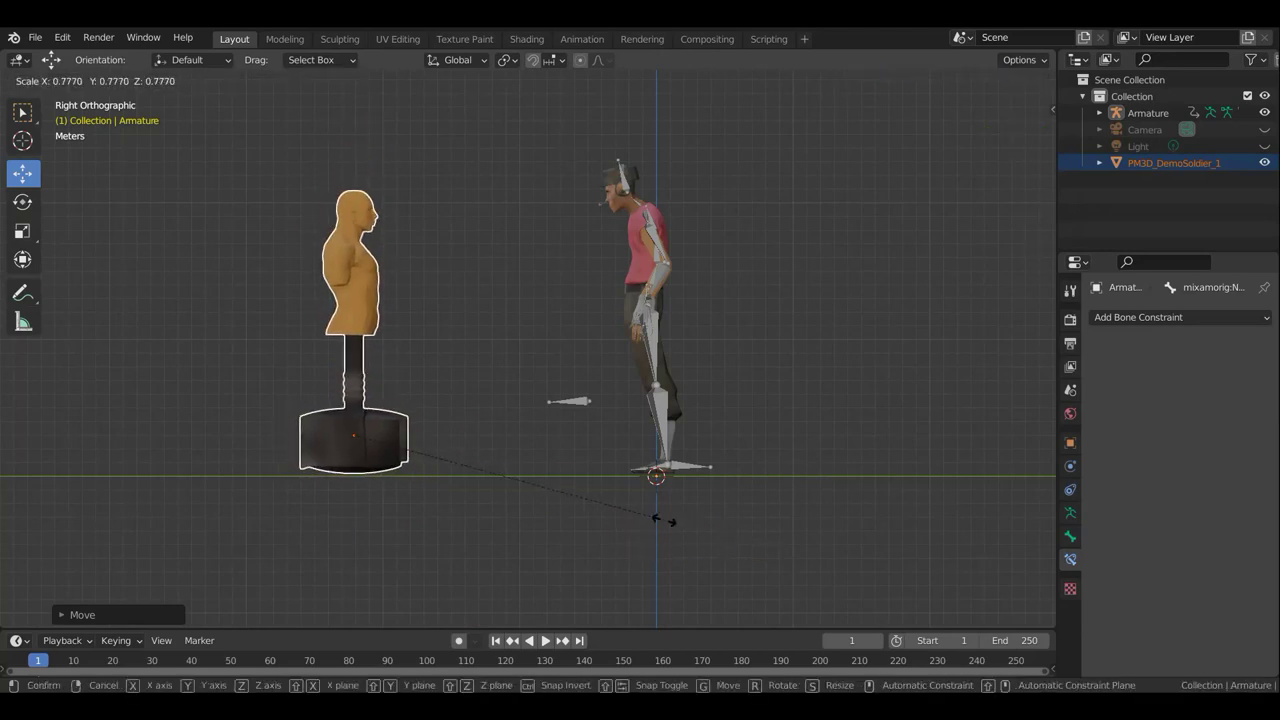
click(667, 528)
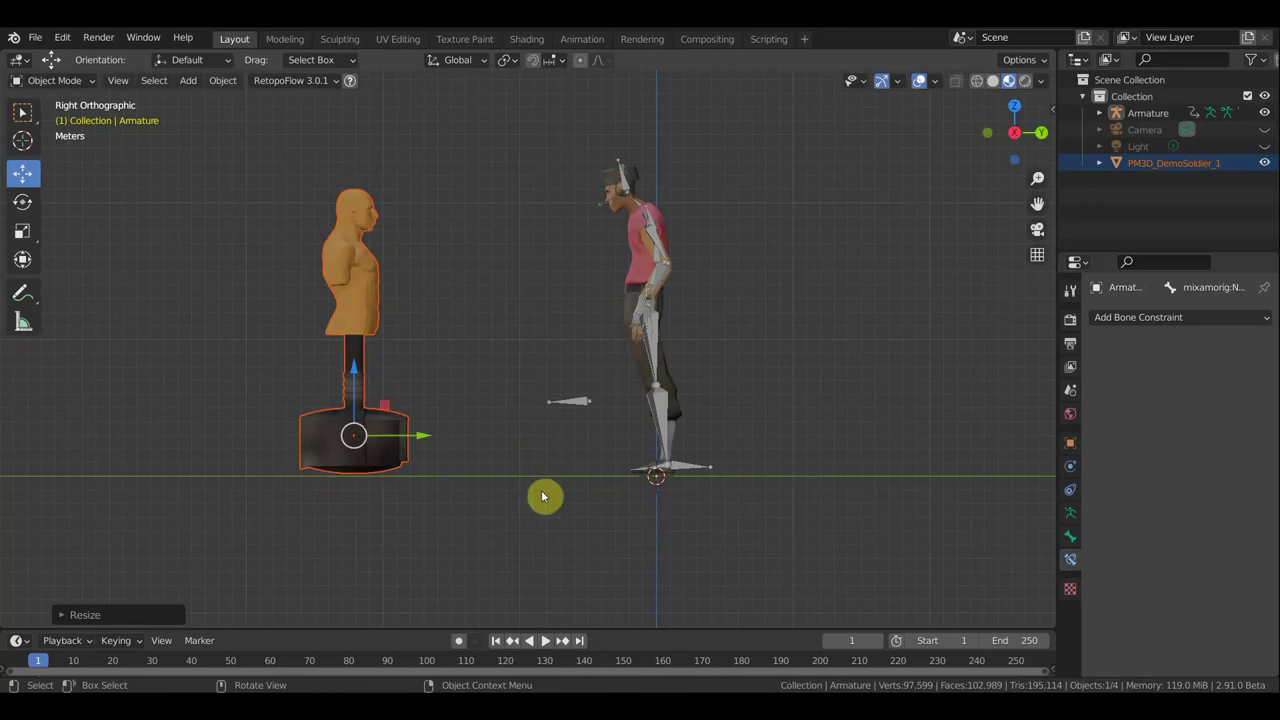
key(g)
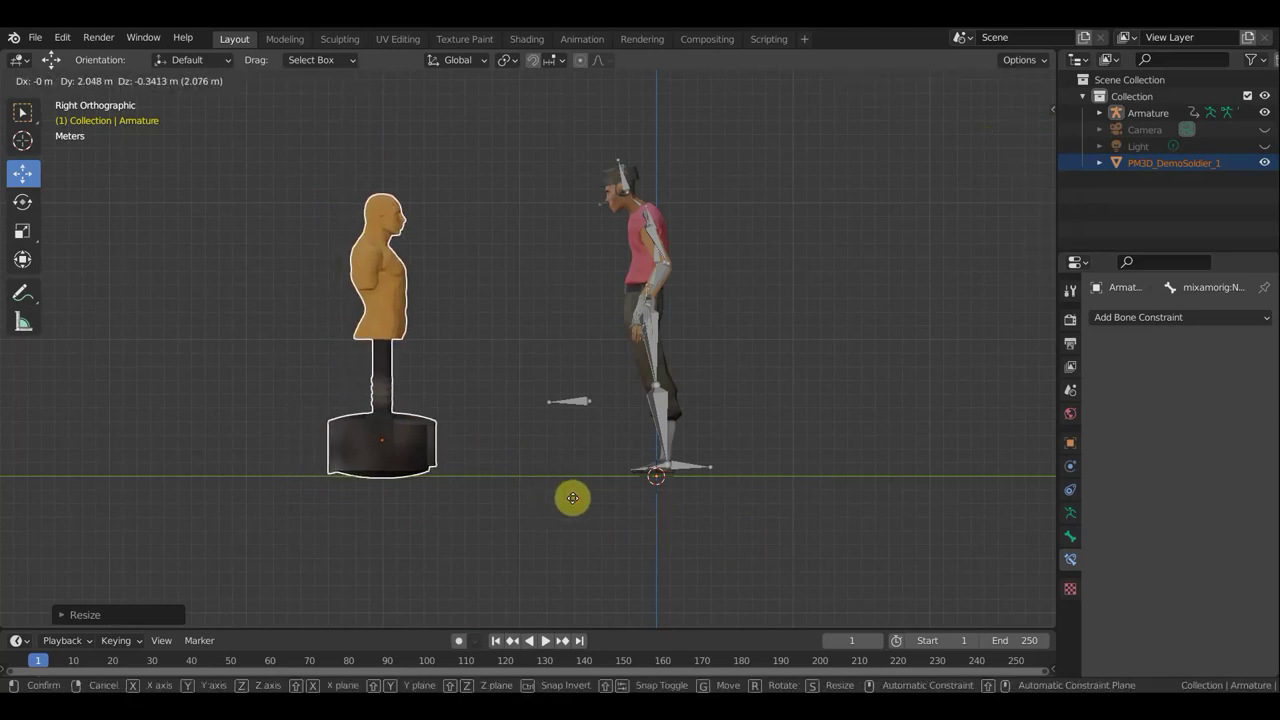
click(575, 503)
mouse_move(769, 469)
middle_down()
mouse_move(669, 506)
mouse_move(606, 509)
middle_up()
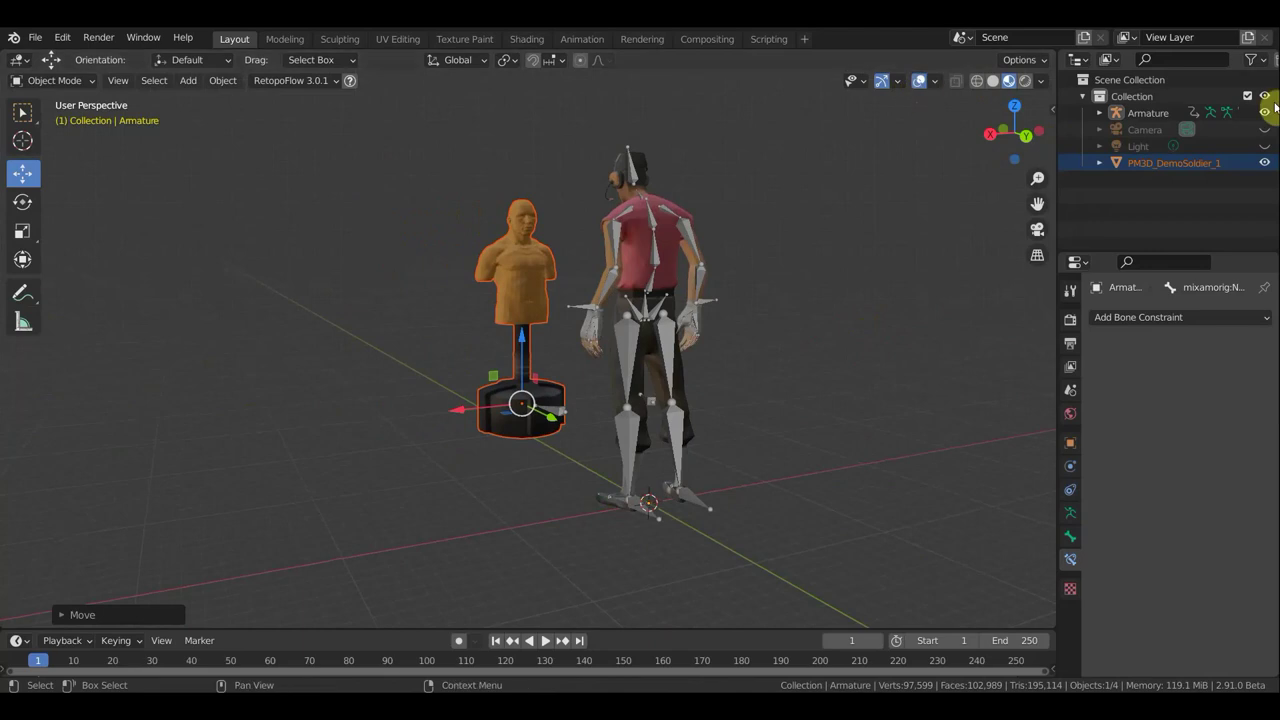
Hide the character's armature and check the scene from front and side views.
click(1265, 112)
middle_drag(820, 320, 887, 331)
click(20, 113)
scroll(779, 271, up, 3)
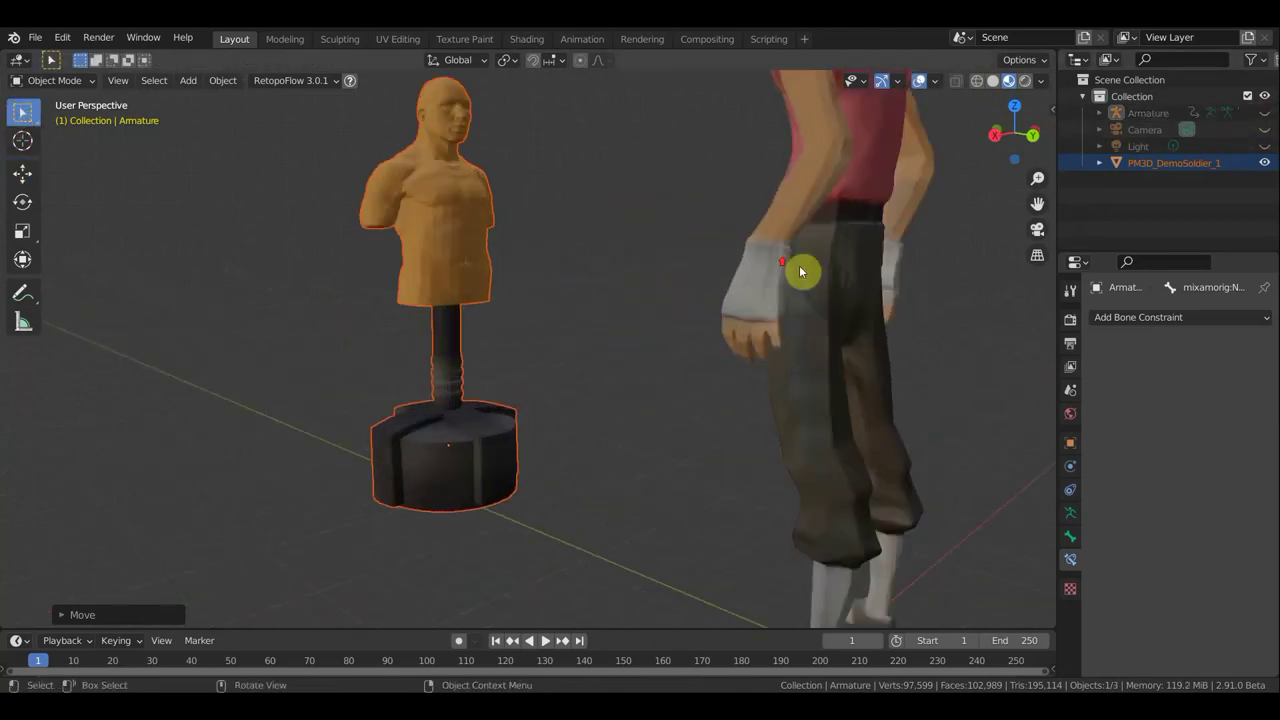
scroll(780, 280, down, 1)
mouse_move(623, 309)
middle_down()
mouse_move(620, 323)
mouse_move(731, 314)
mouse_move(714, 315)
middle_up()
key(KP_1)
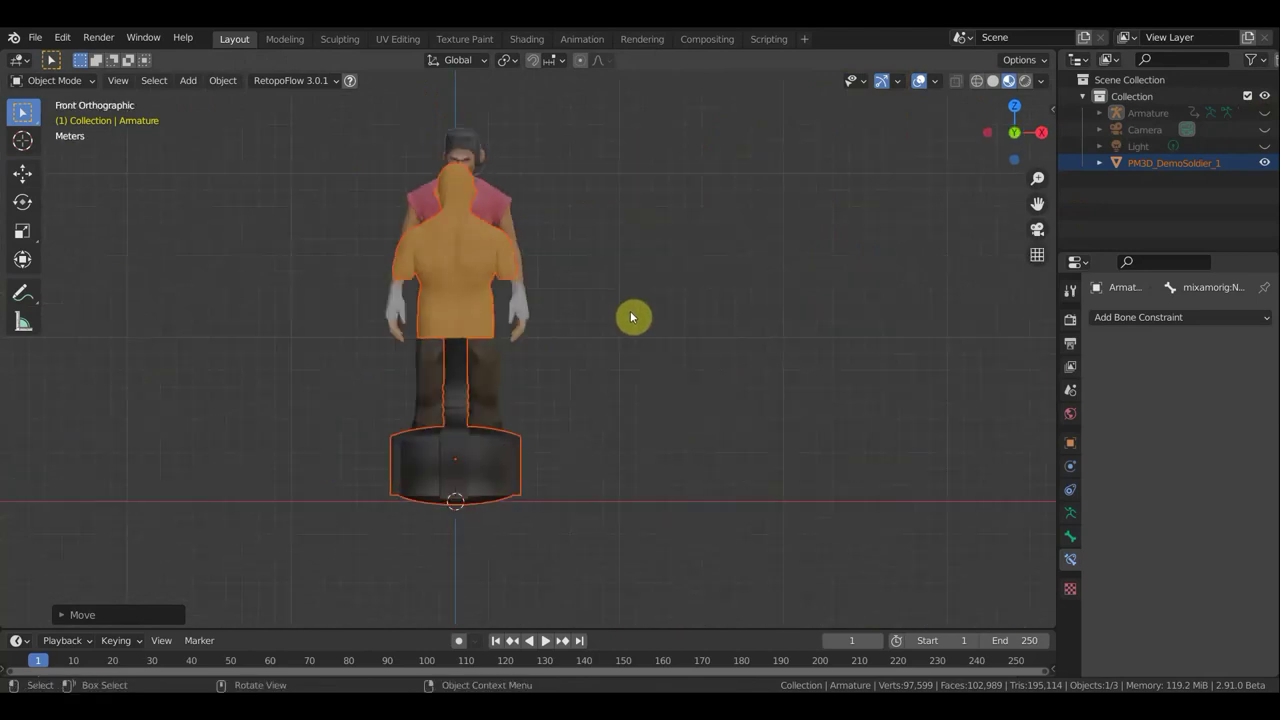
key(KP_3)
scroll(610, 325, down, 2)
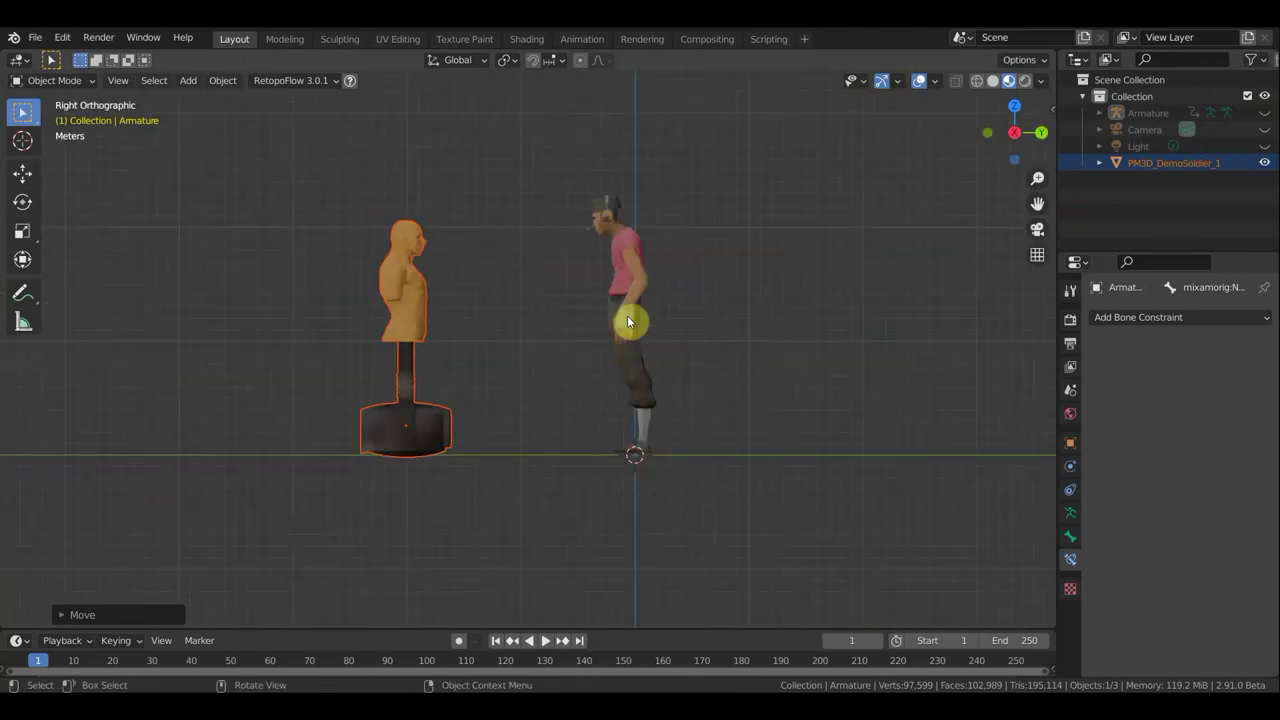
key(shift+a)
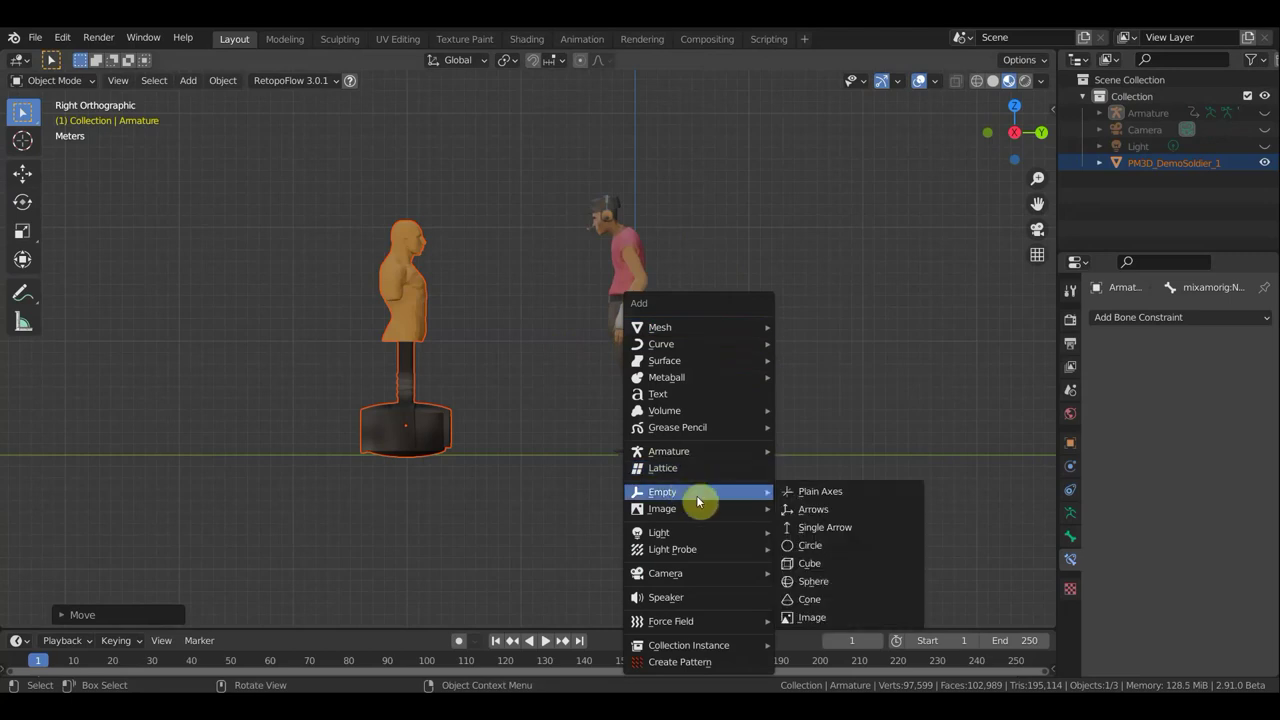
Add a single-bone armature, enlarge it, and place it at the punching bag's base.
mouse_move(668, 451)
click(840, 452)
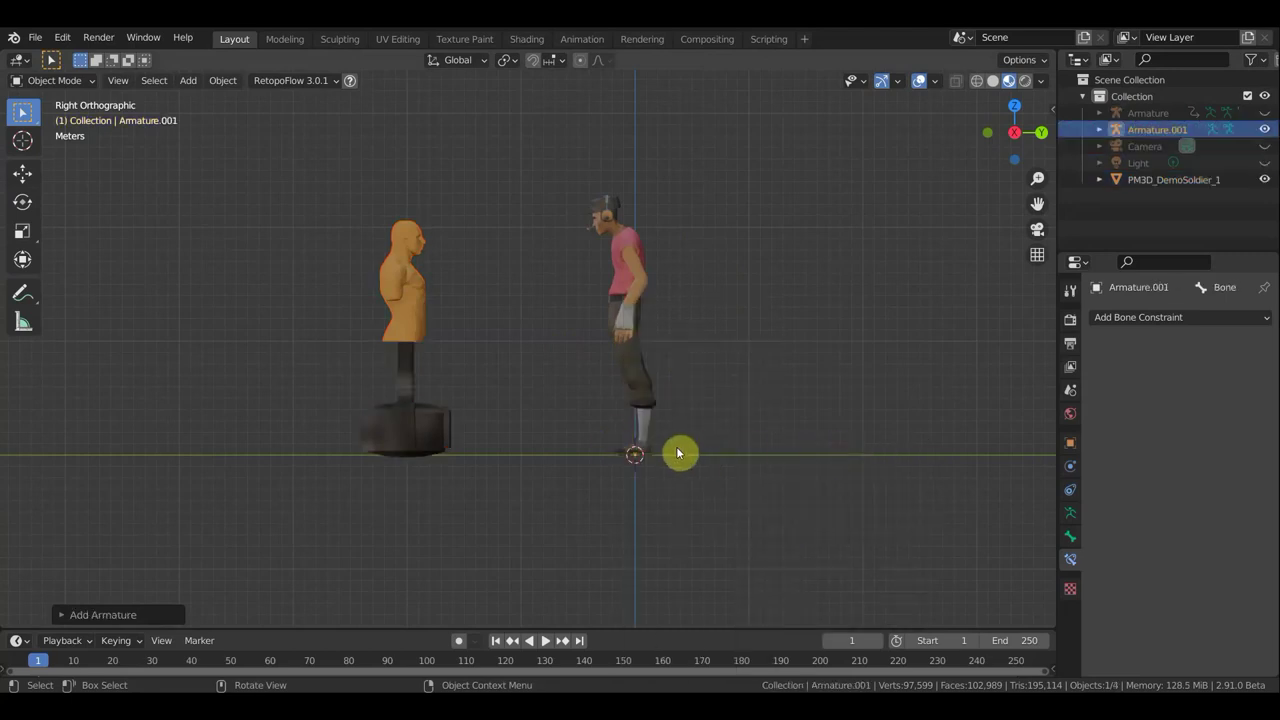
key(s)
click(807, 555)
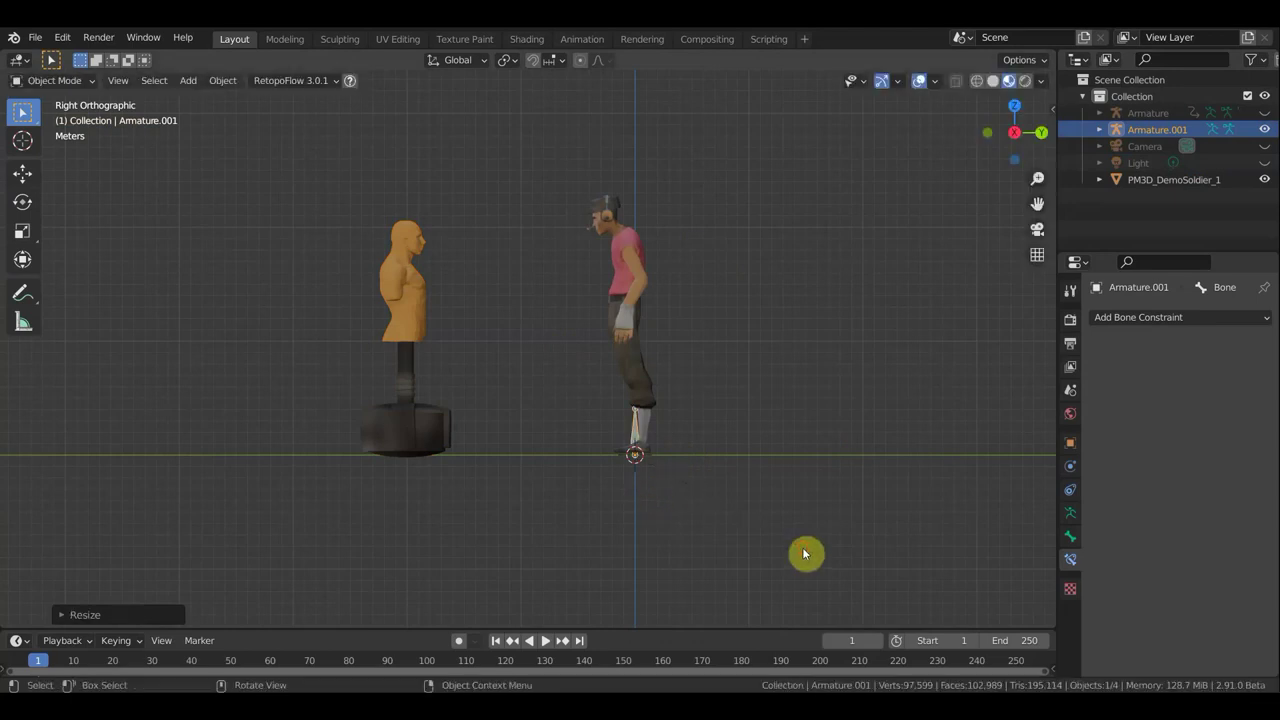
click(22, 175)
drag(720, 457, 478, 460)
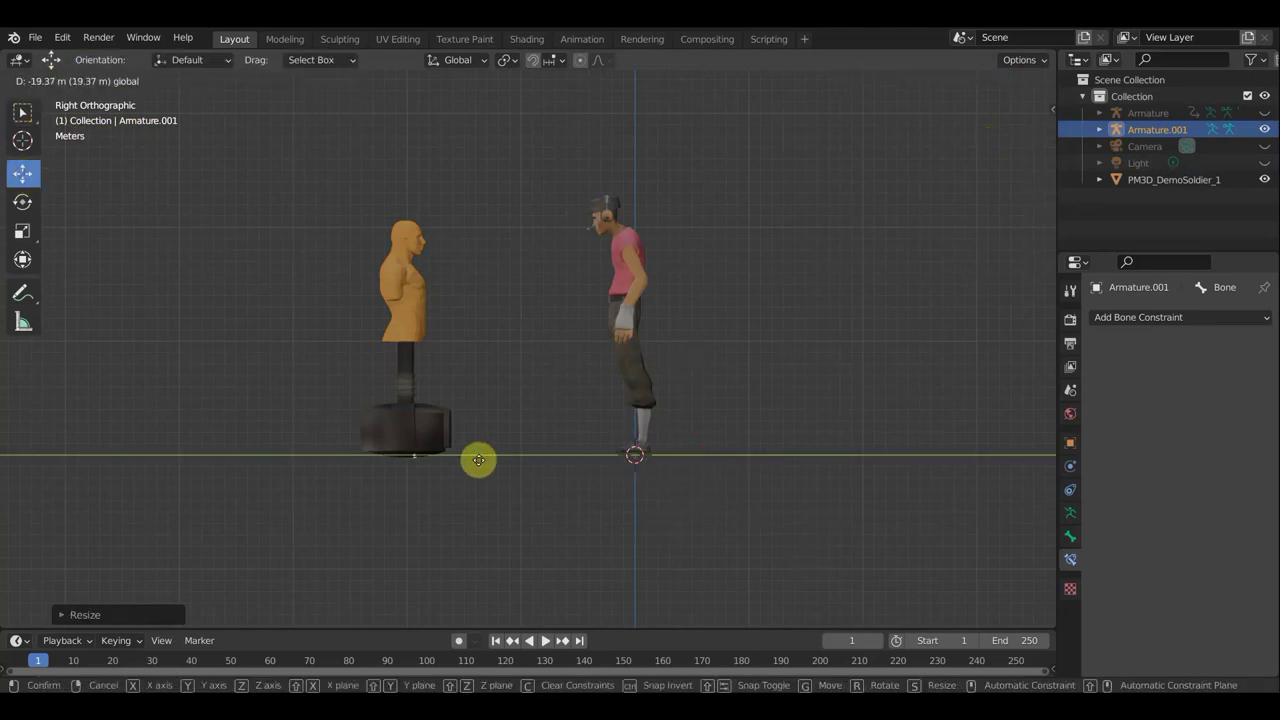
drag(470, 465, 470, 465)
Enable In Front display for the armature and center the bone inside the bag's base.
click(1070, 513)
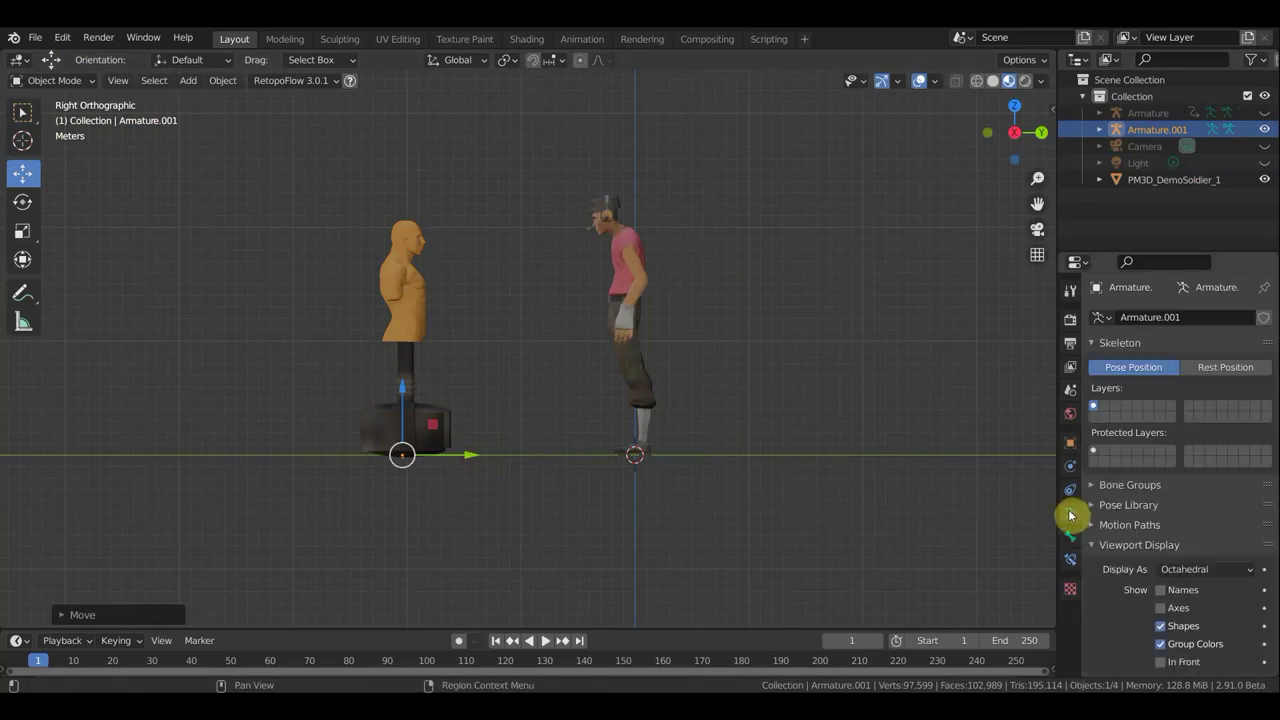
click(1163, 645)
click(1160, 662)
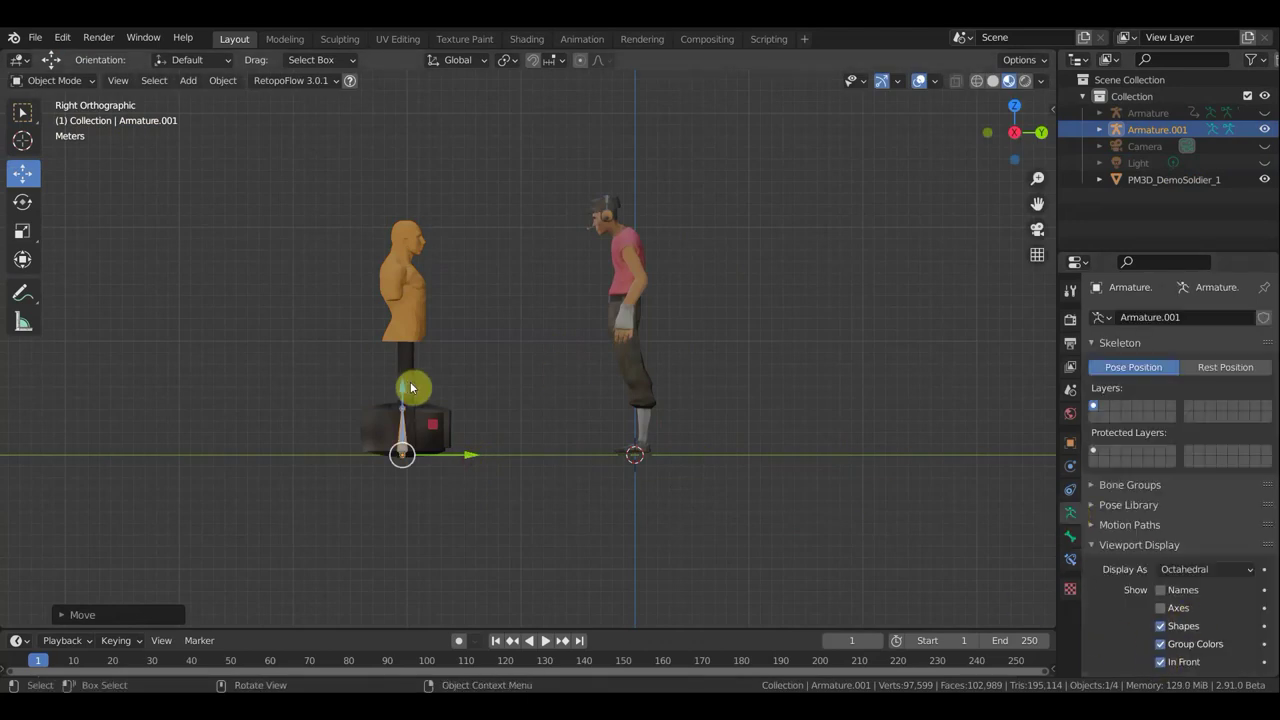
drag(405, 392, 426, 403)
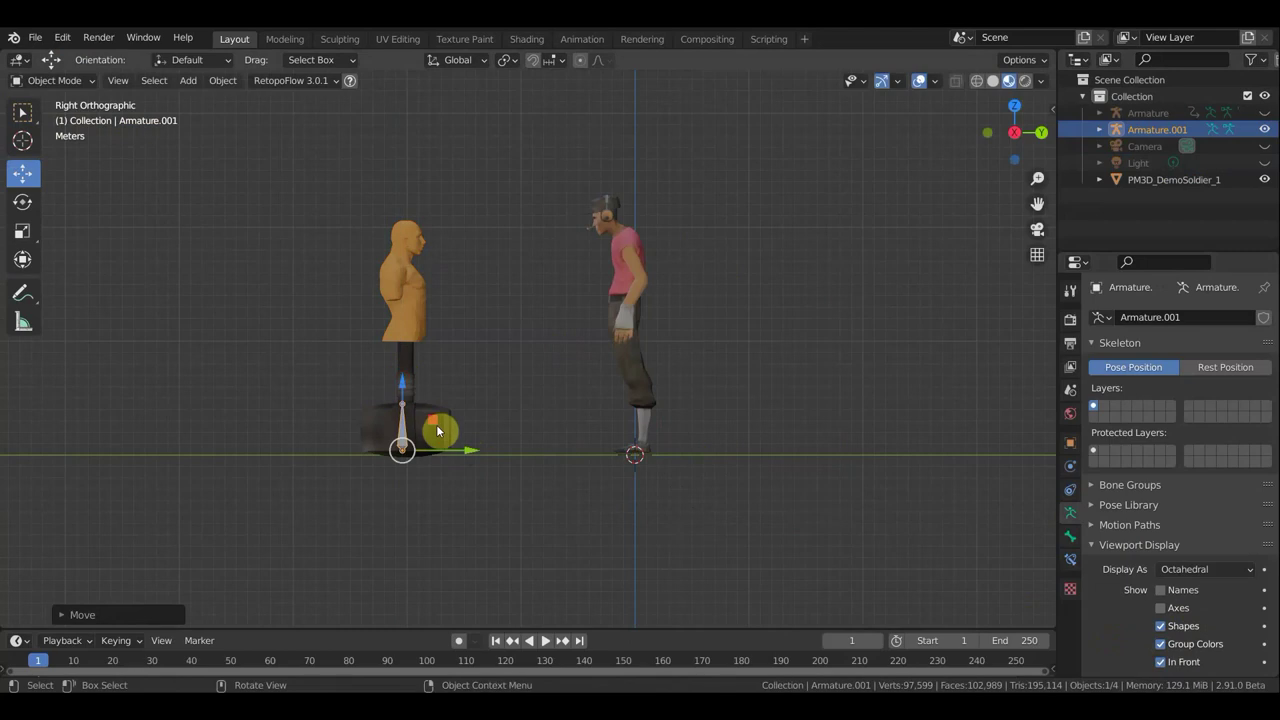
drag(466, 449, 469, 448)
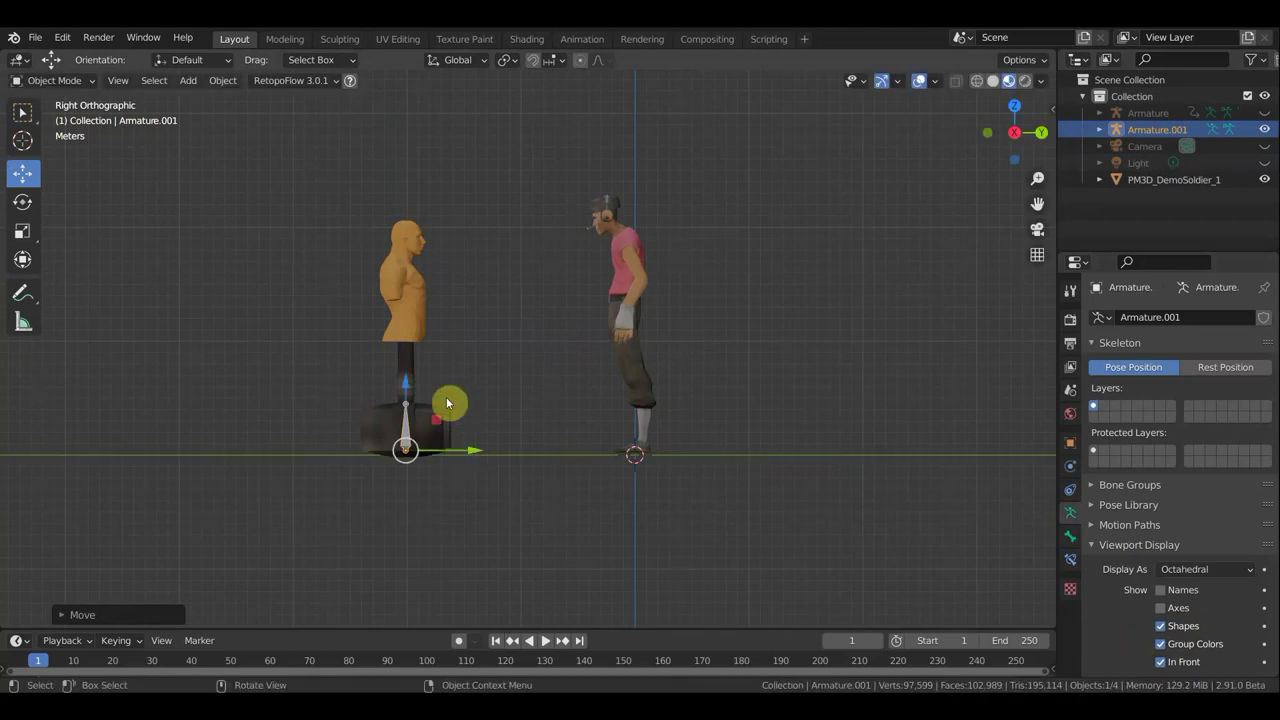
click(54, 83)
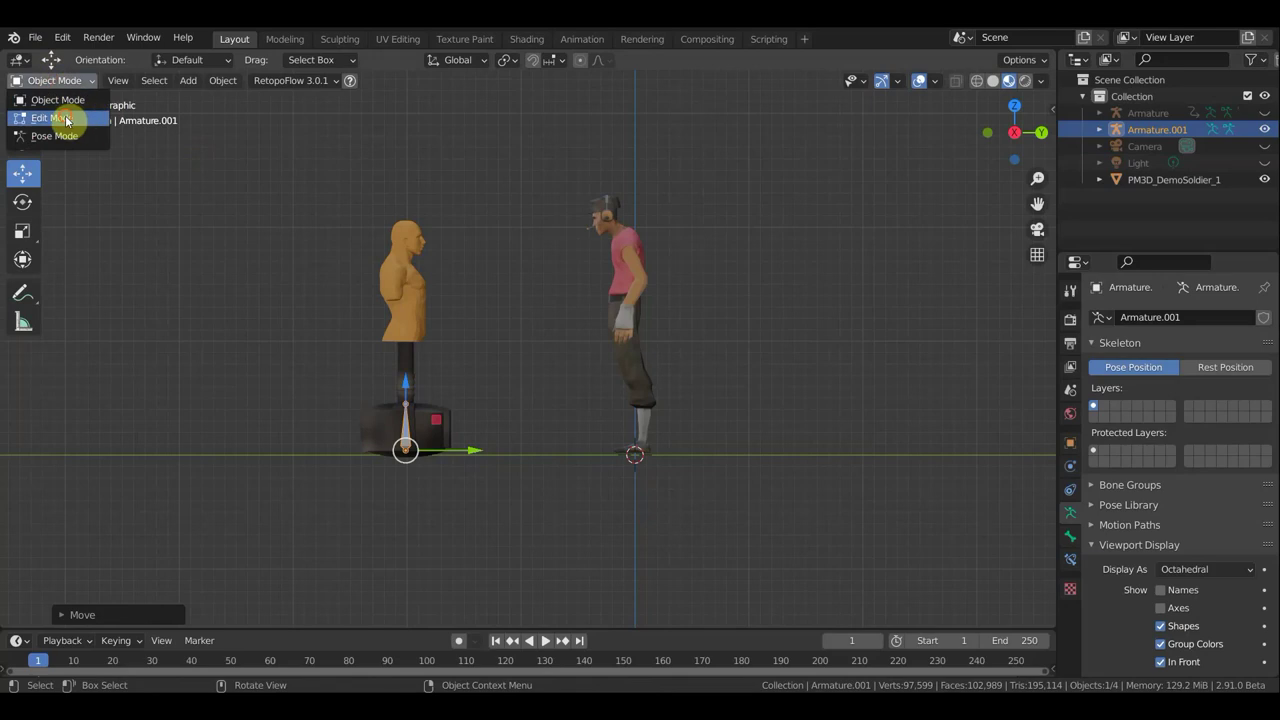
In Edit Mode, extrude bones from the base up through the torso to the head.
click(55, 118)
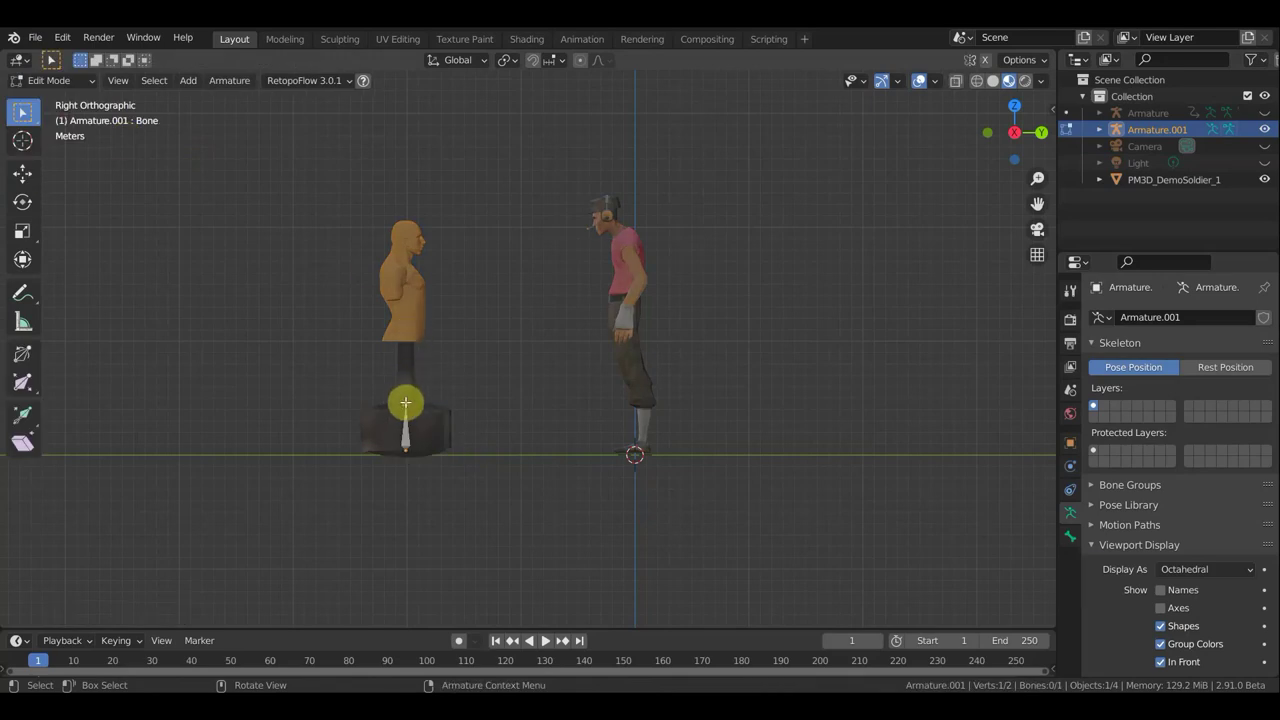
key(e)
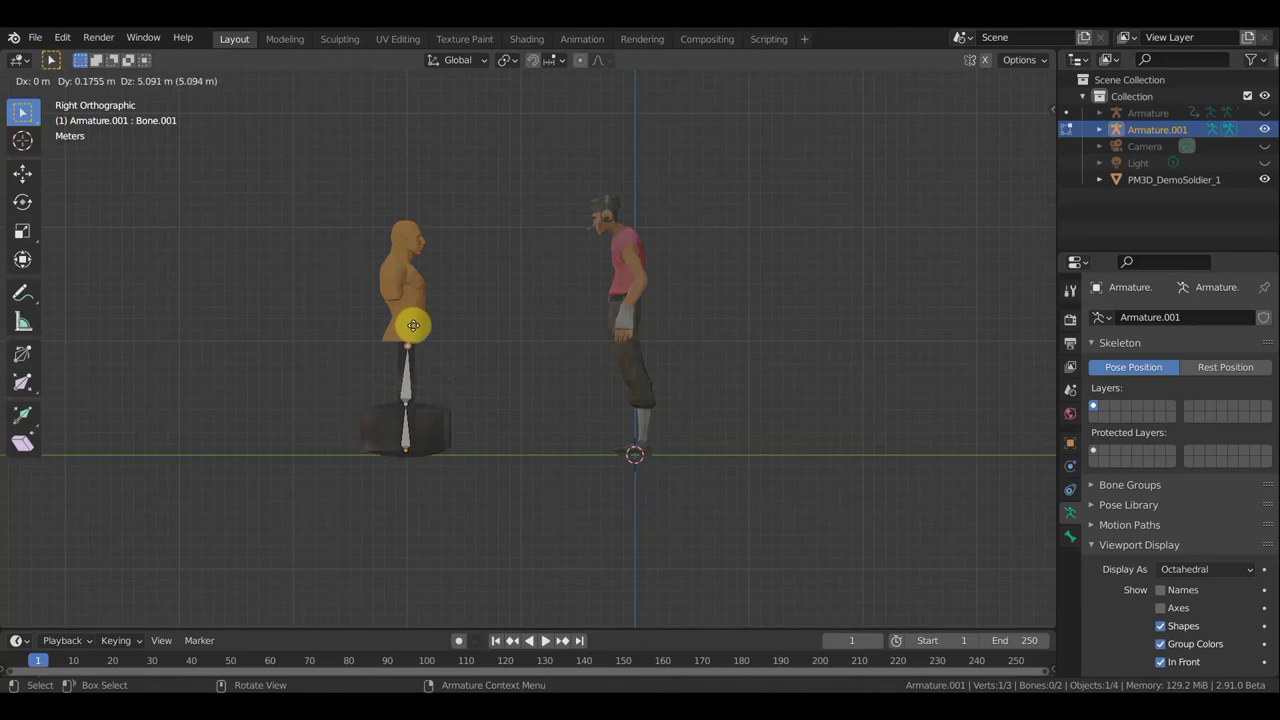
click(412, 325)
key(e)
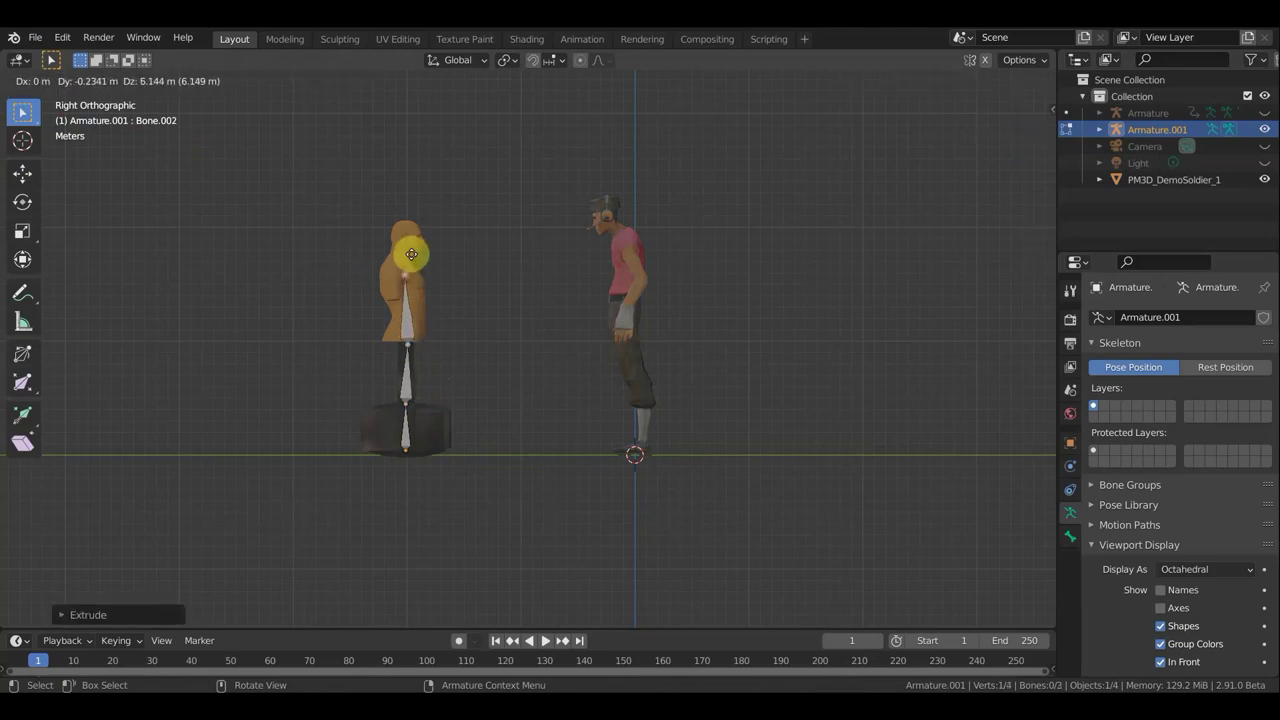
click(411, 248)
key(e)
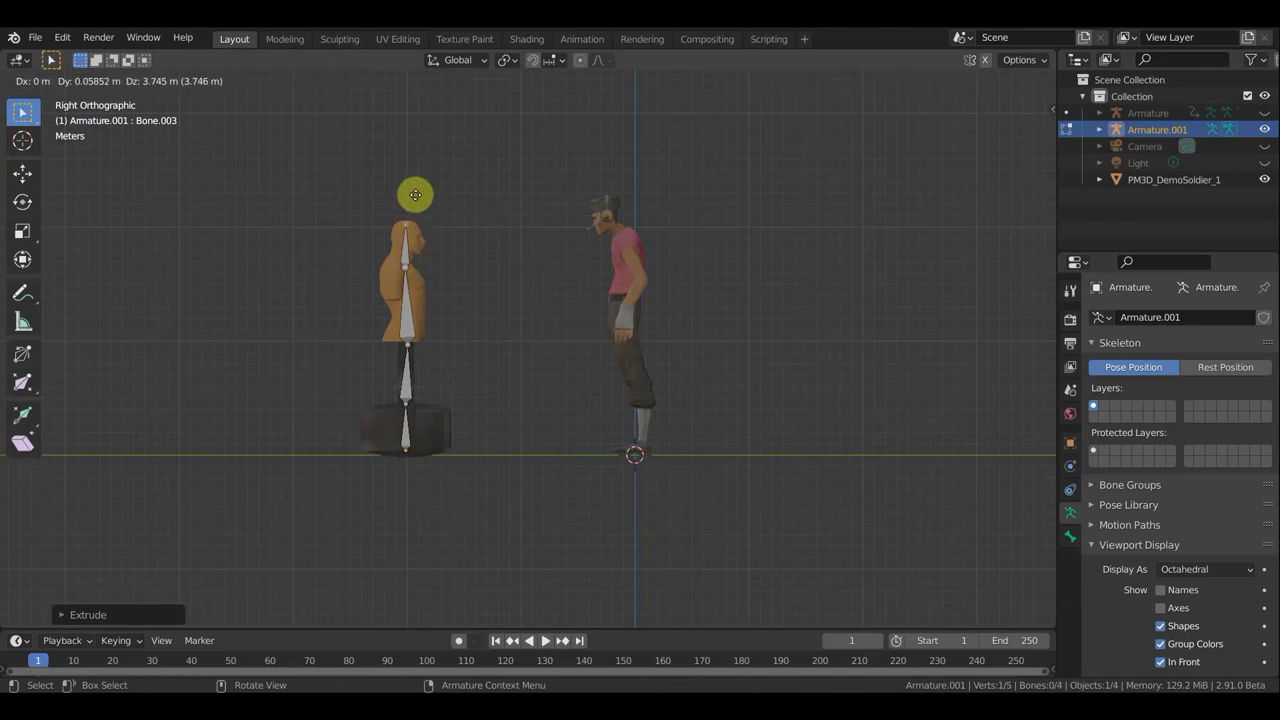
right_click(415, 194)
Adjust the torso bone's joint and check the bone chain from front and side views.
click(414, 274)
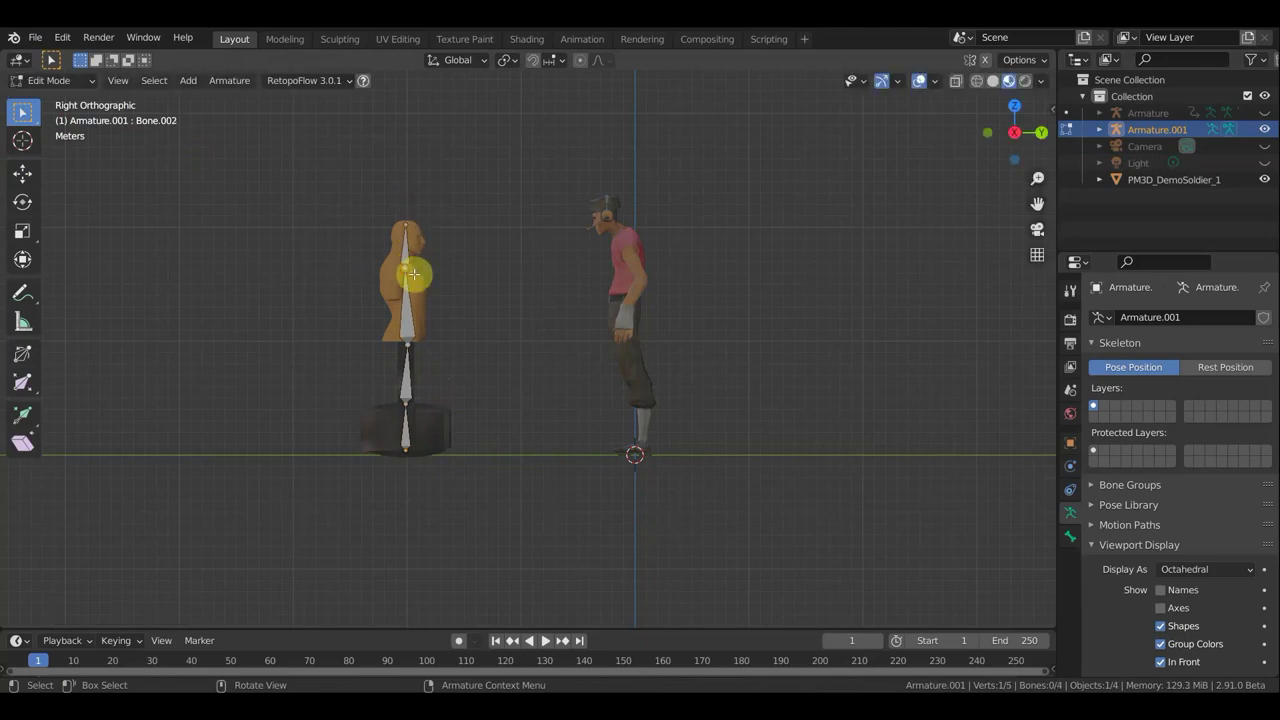
key(g)
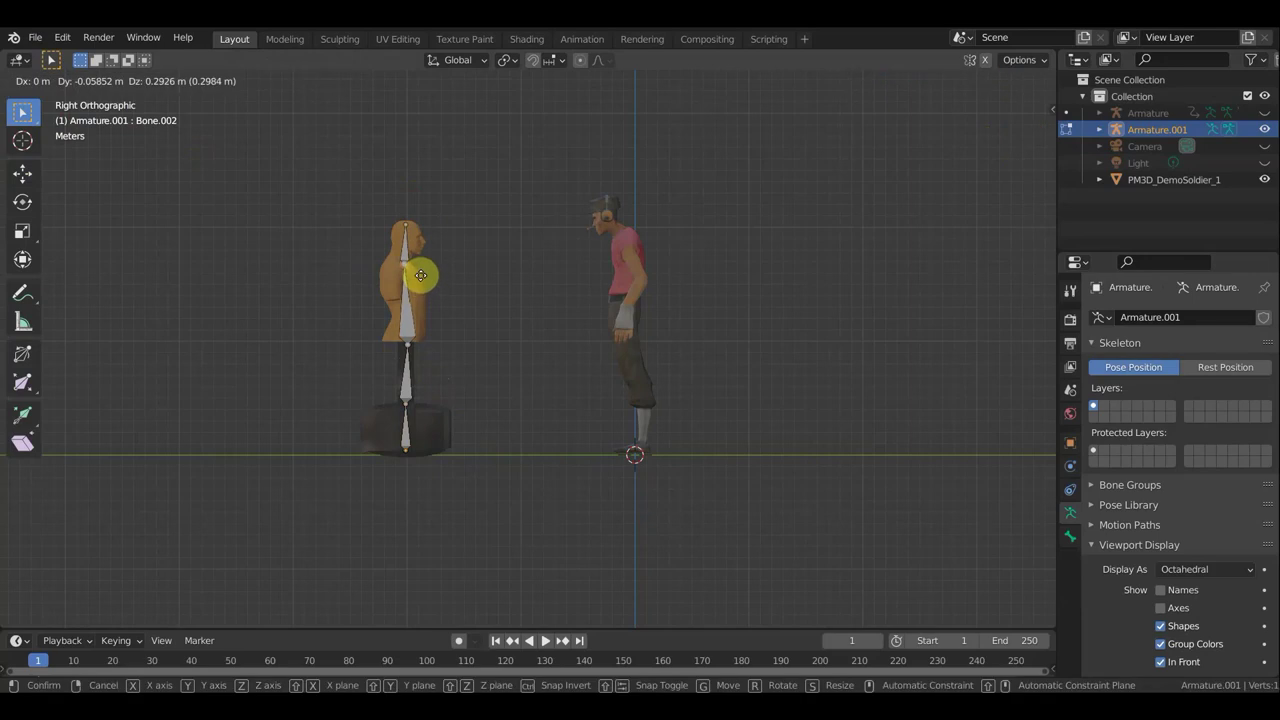
click(418, 267)
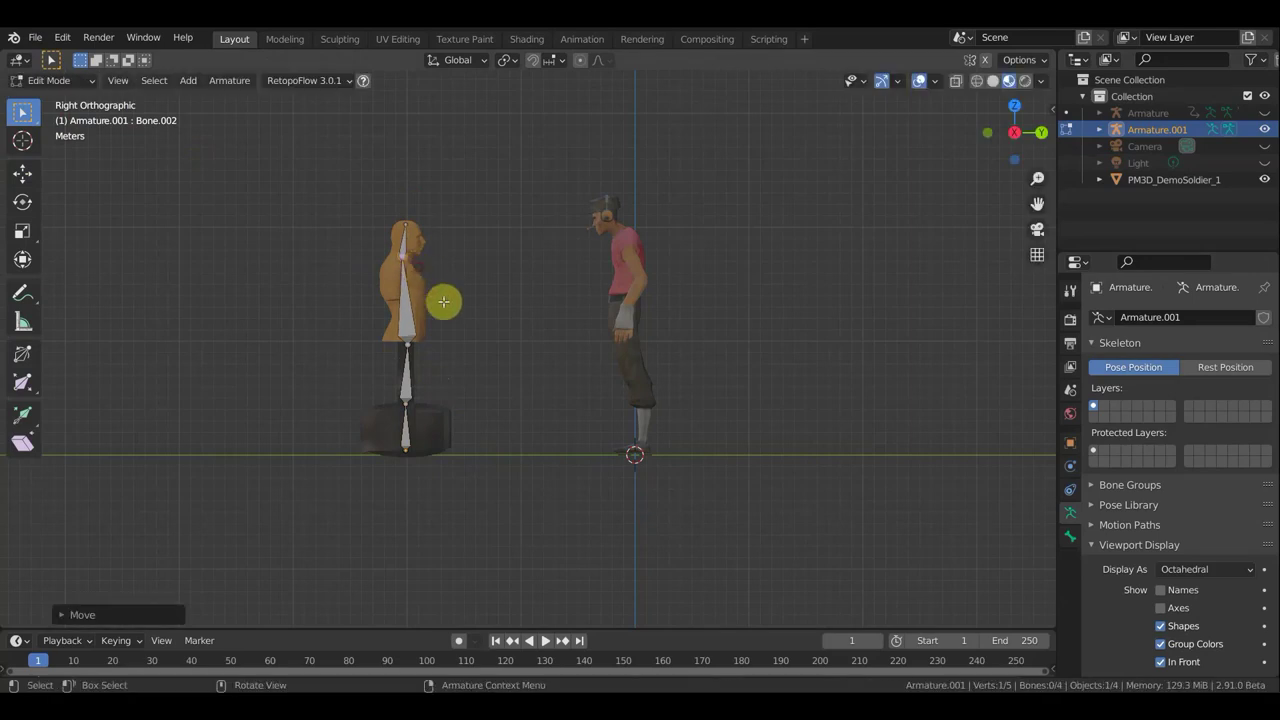
scroll(470, 372, up, 1)
scroll(466, 376, up, 1)
mouse_move(466, 376)
middle_down()
mouse_move(280, 414)
mouse_move(466, 414)
middle_up()
key(KP_1)
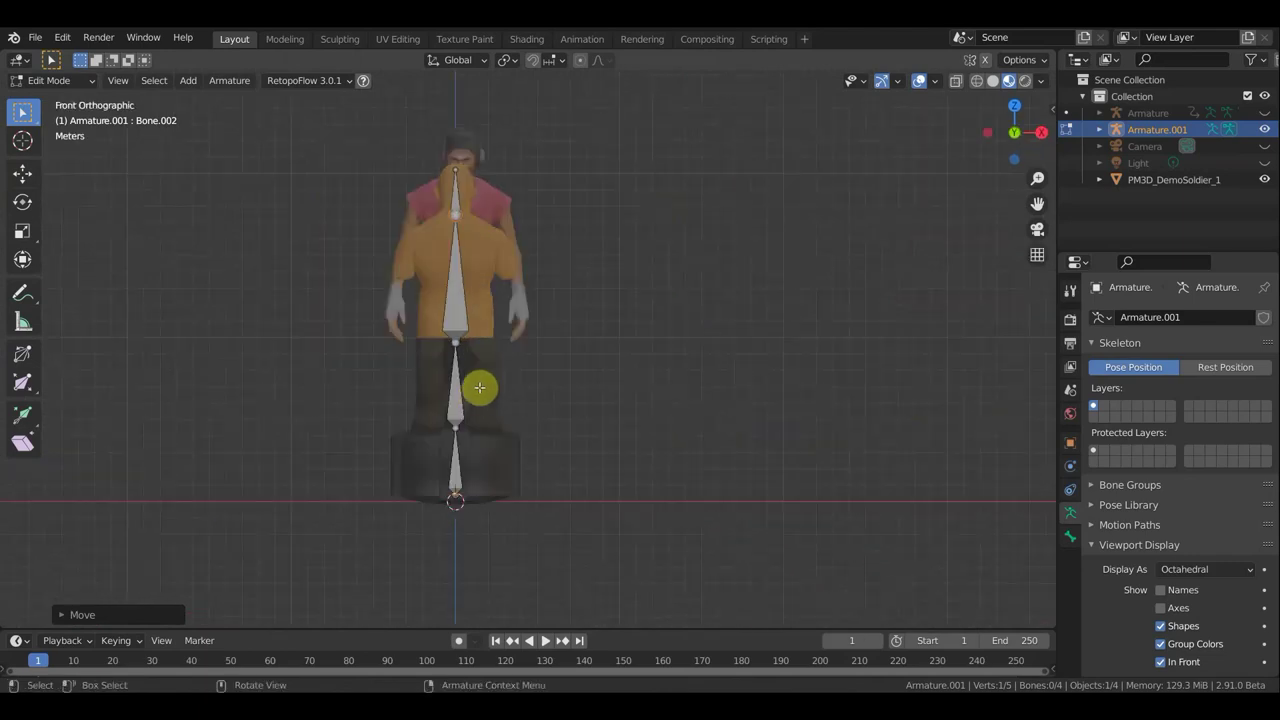
key(KP_3)
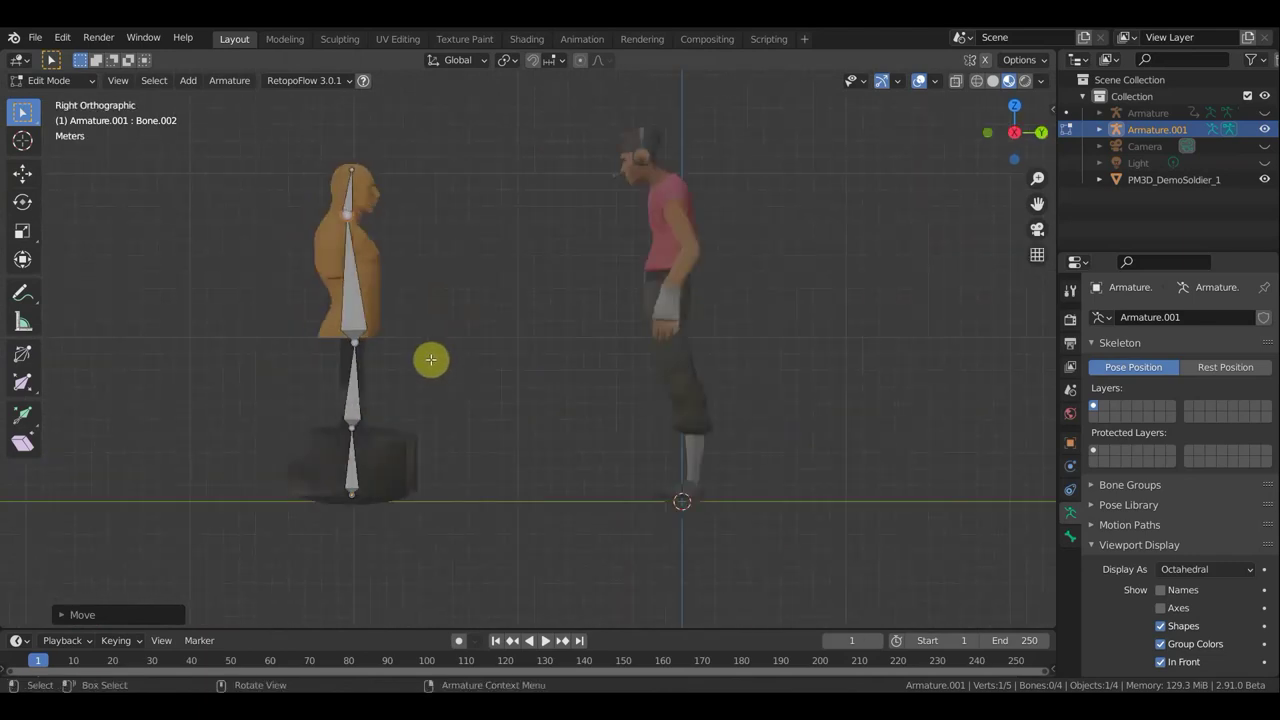
click(57, 82)
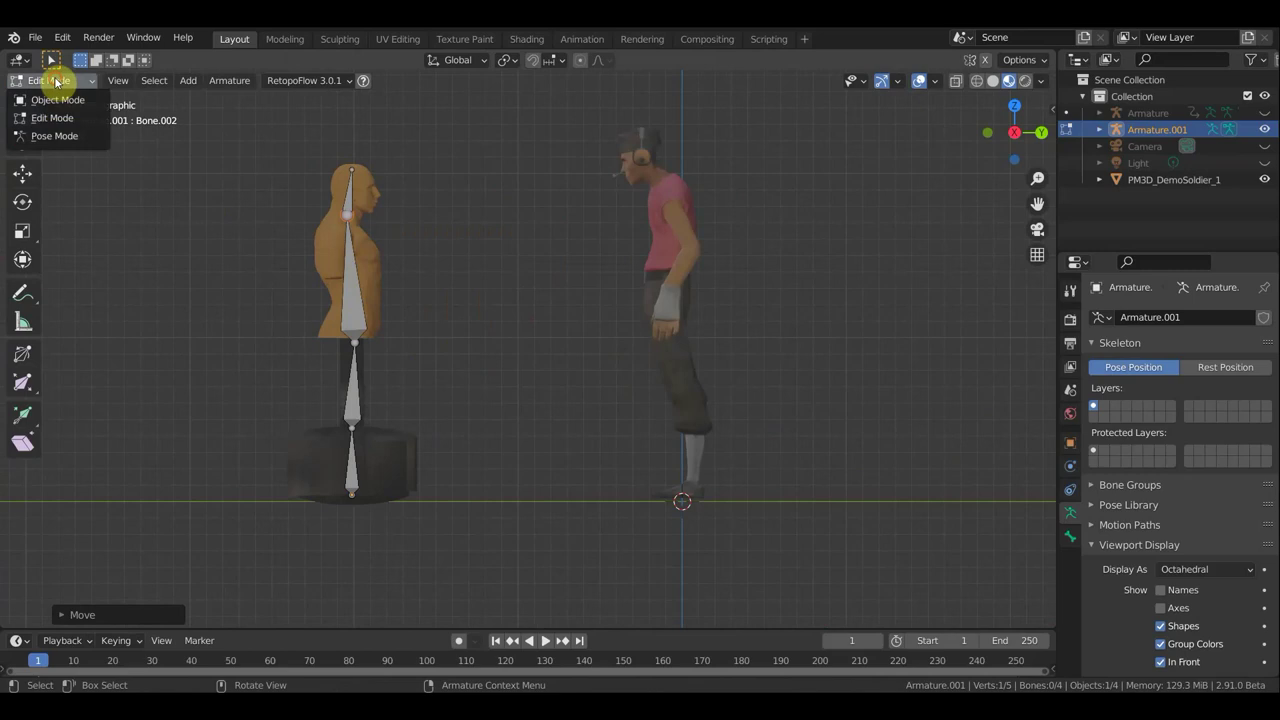
In Object Mode, parent the bag mesh to Armature.001 using Automatic Weights.
click(62, 101)
click(367, 292)
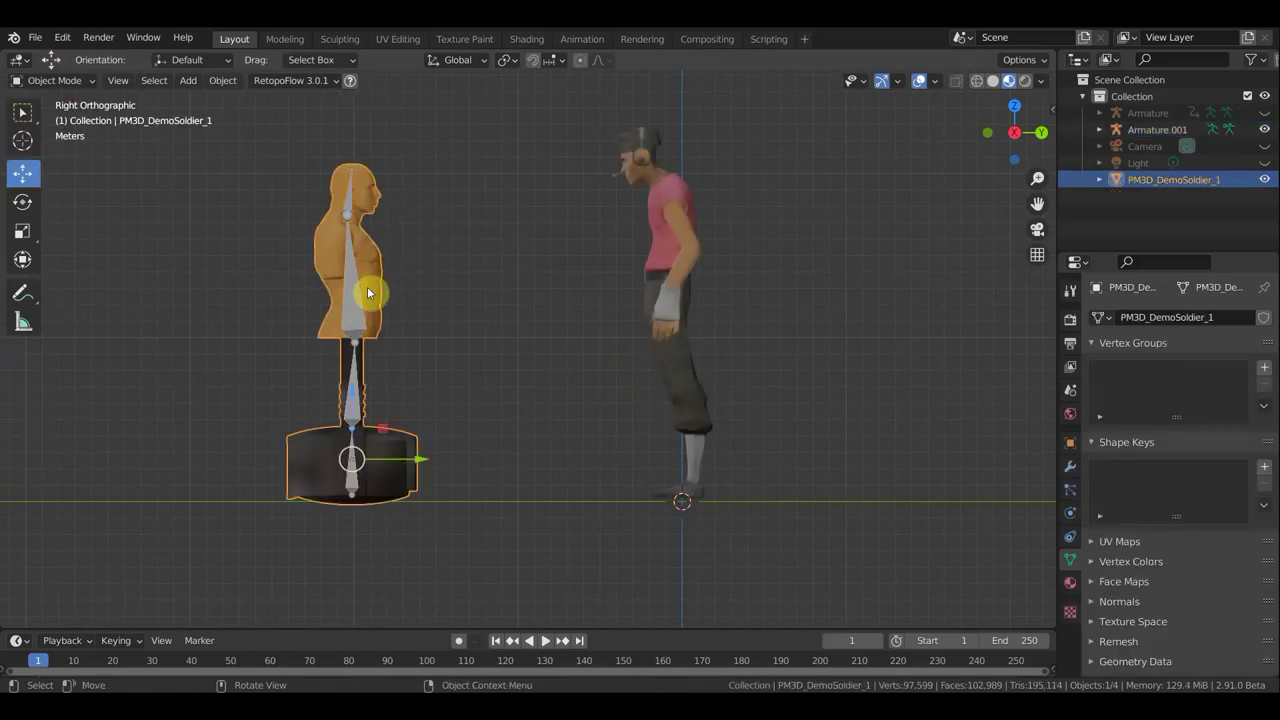
shift+click(351, 301)
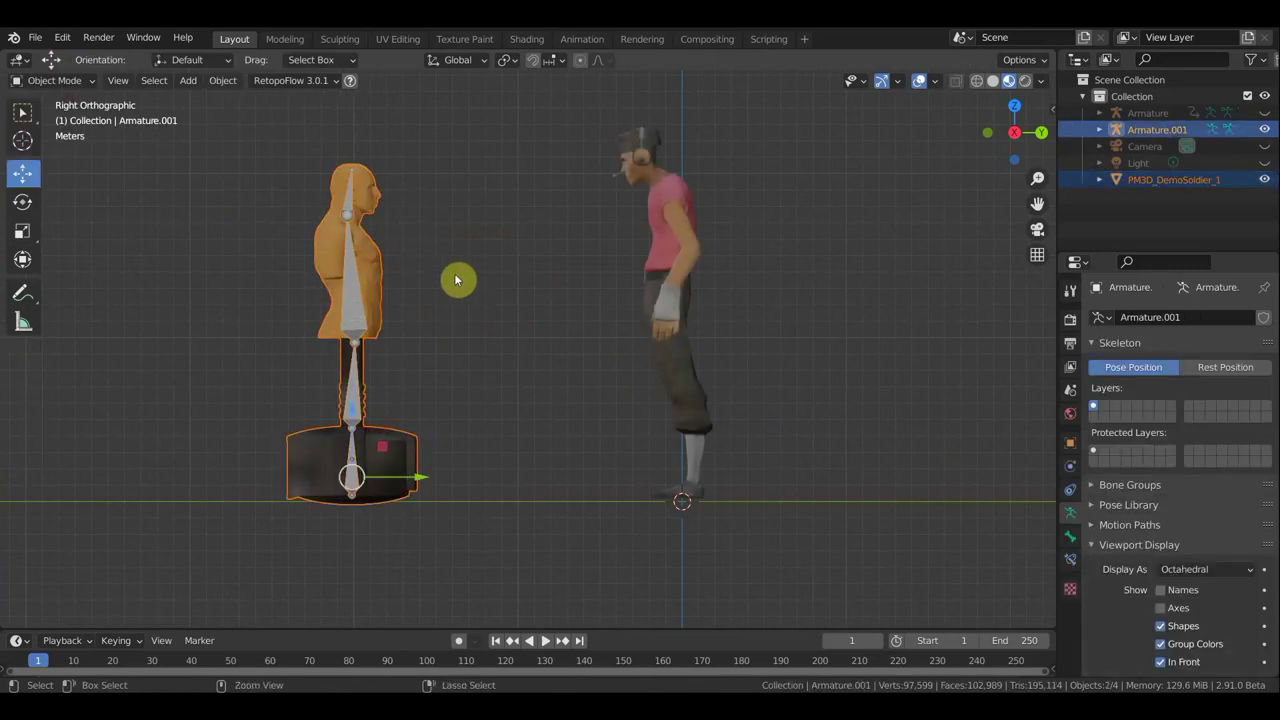
key(ctrl+p)
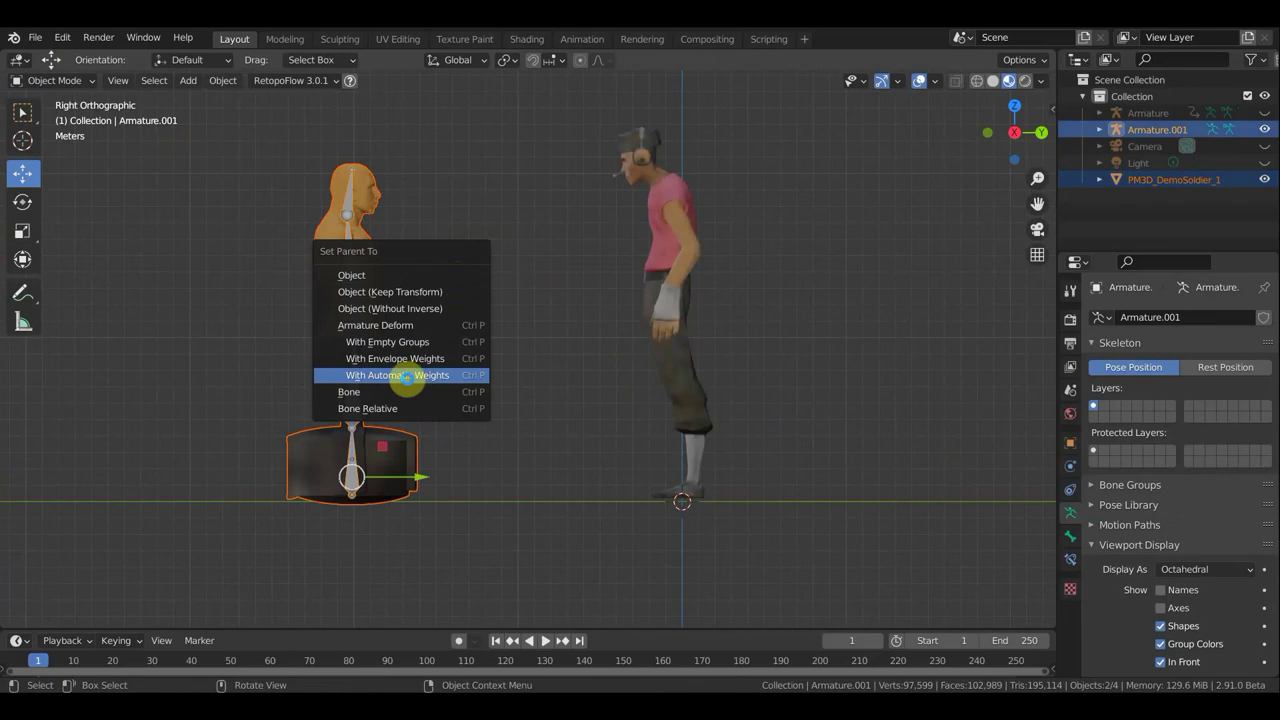
click(409, 374)
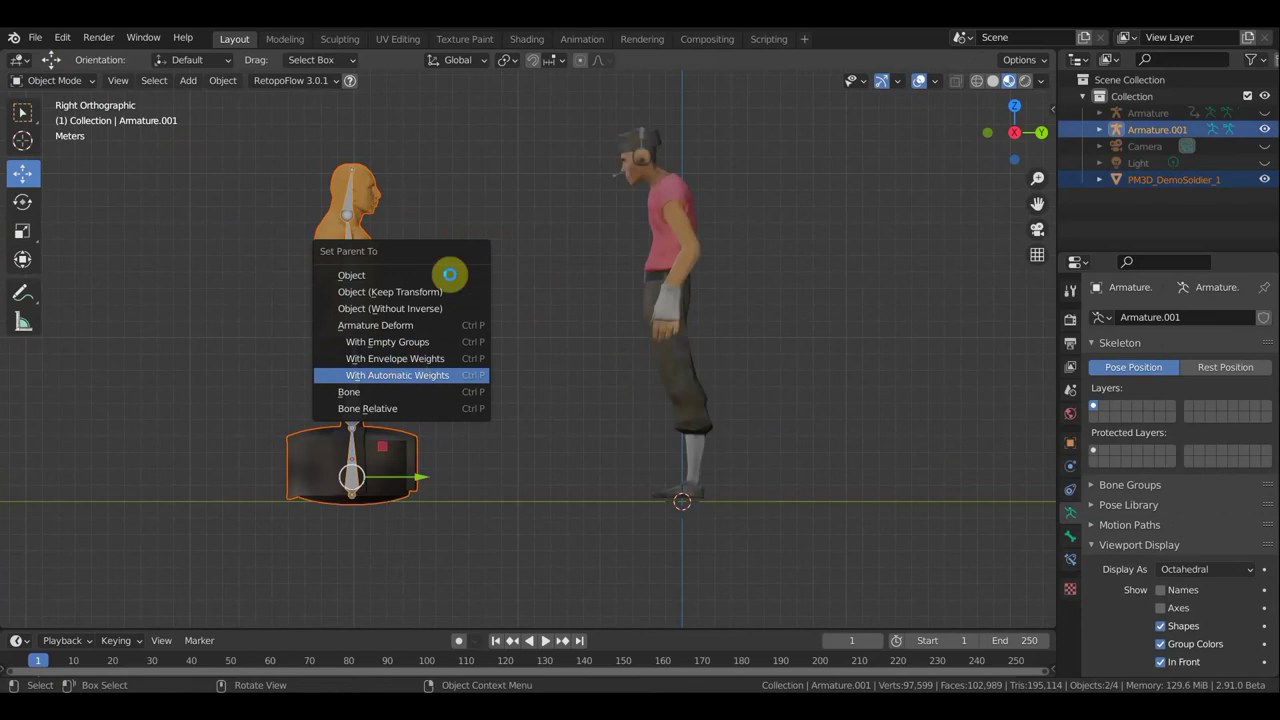
click(383, 262)
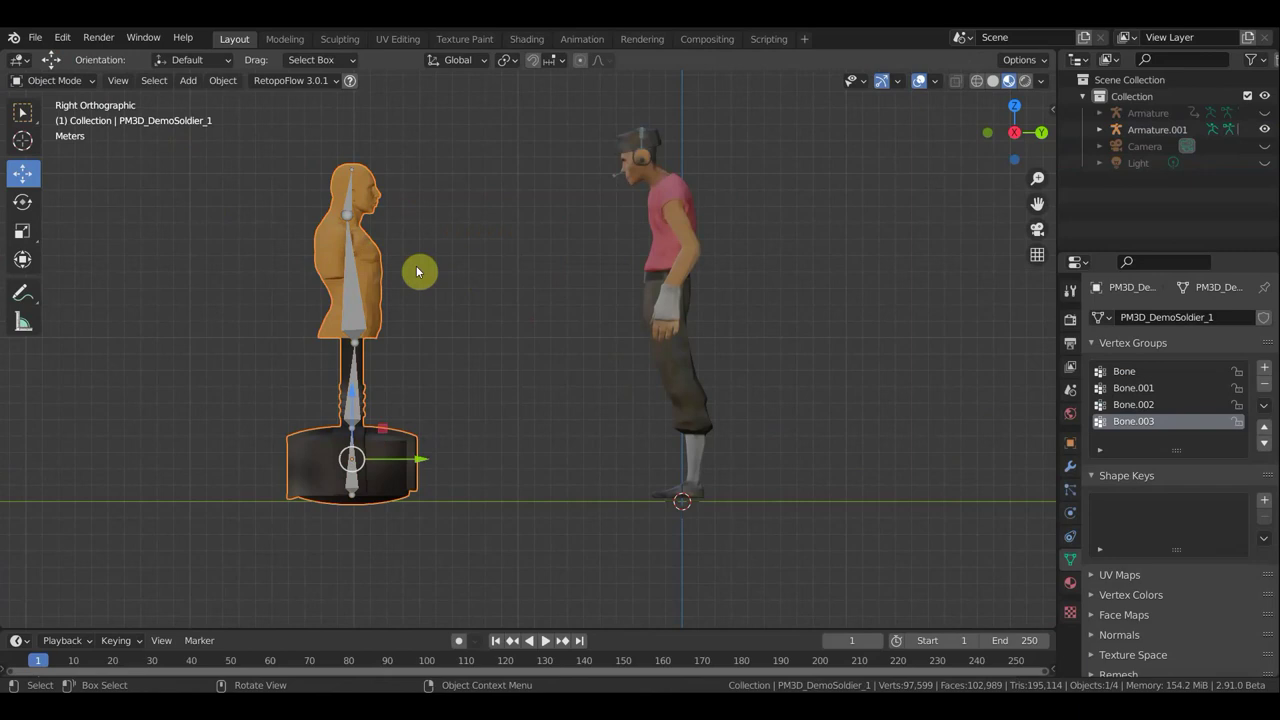
Apply Shade Smooth to the bust mesh and view it in perspective.
right_click(373, 281)
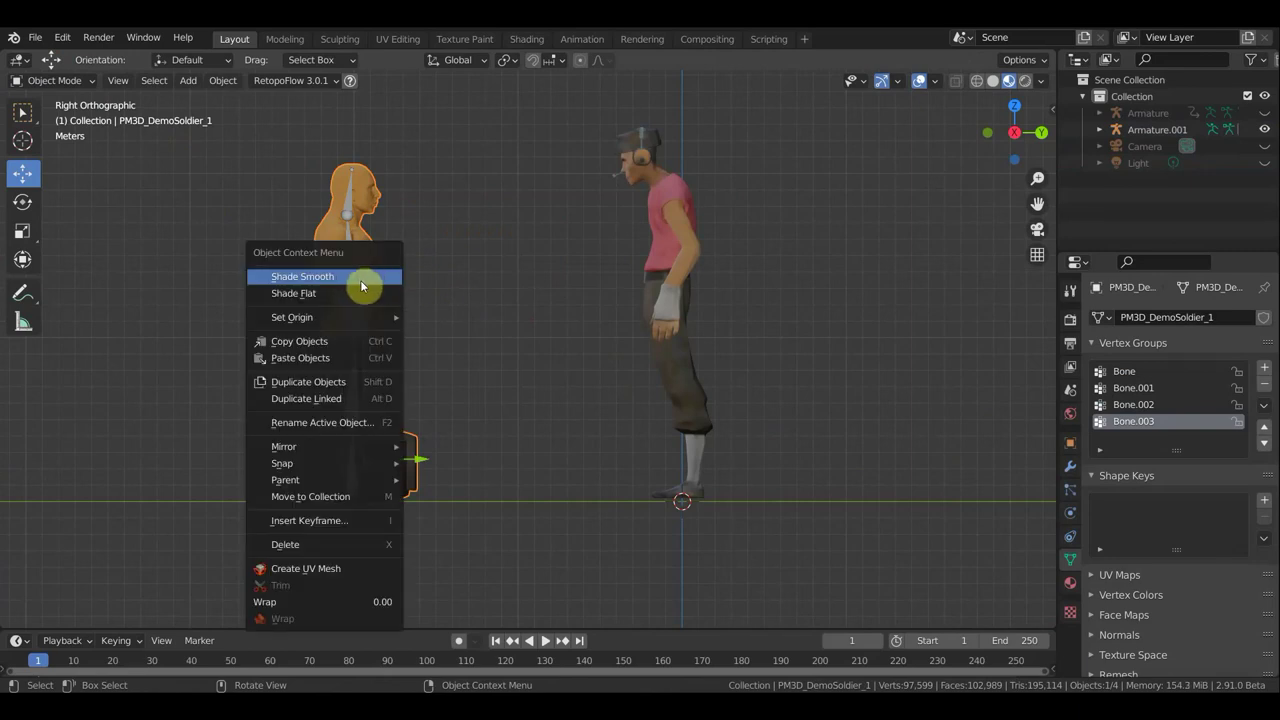
click(360, 283)
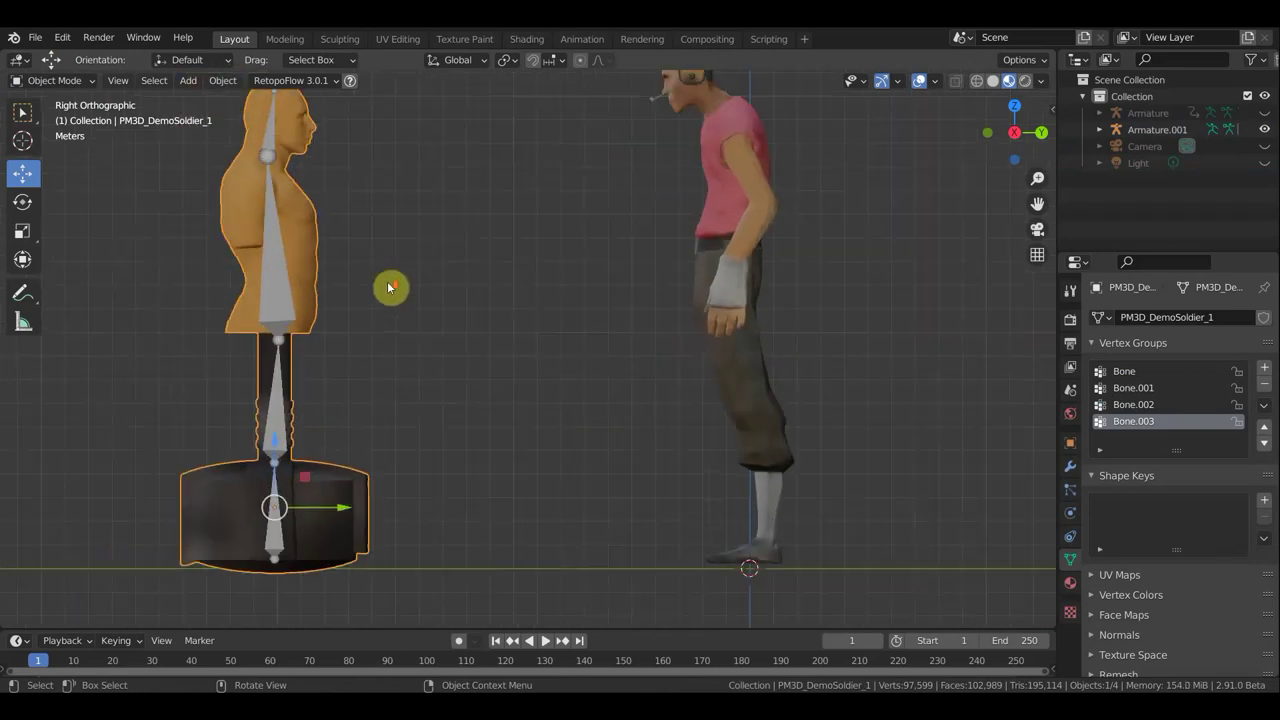
mouse_move(394, 288)
middle_down()
mouse_move(371, 317)
mouse_move(211, 337)
mouse_move(390, 332)
mouse_move(416, 314)
mouse_move(404, 316)
mouse_move(525, 364)
mouse_move(517, 374)
middle_up()
scroll(404, 316, up, 3)
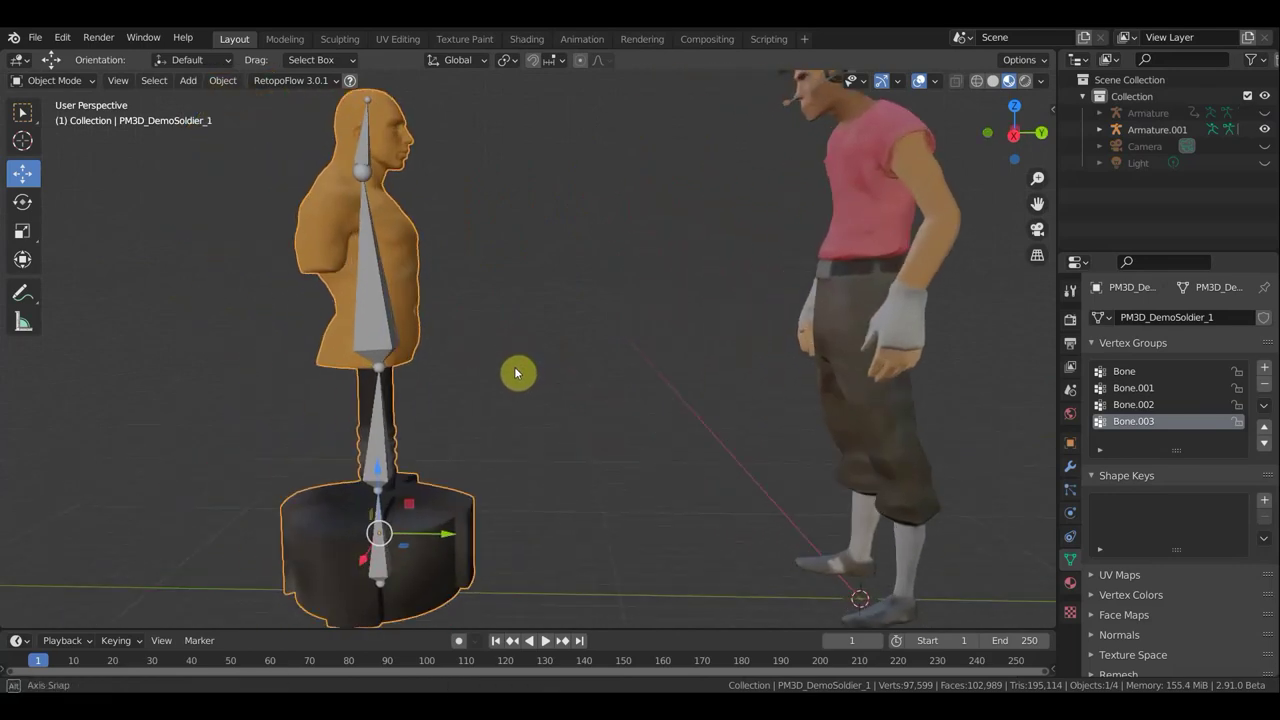
scroll(517, 372, down, 2)
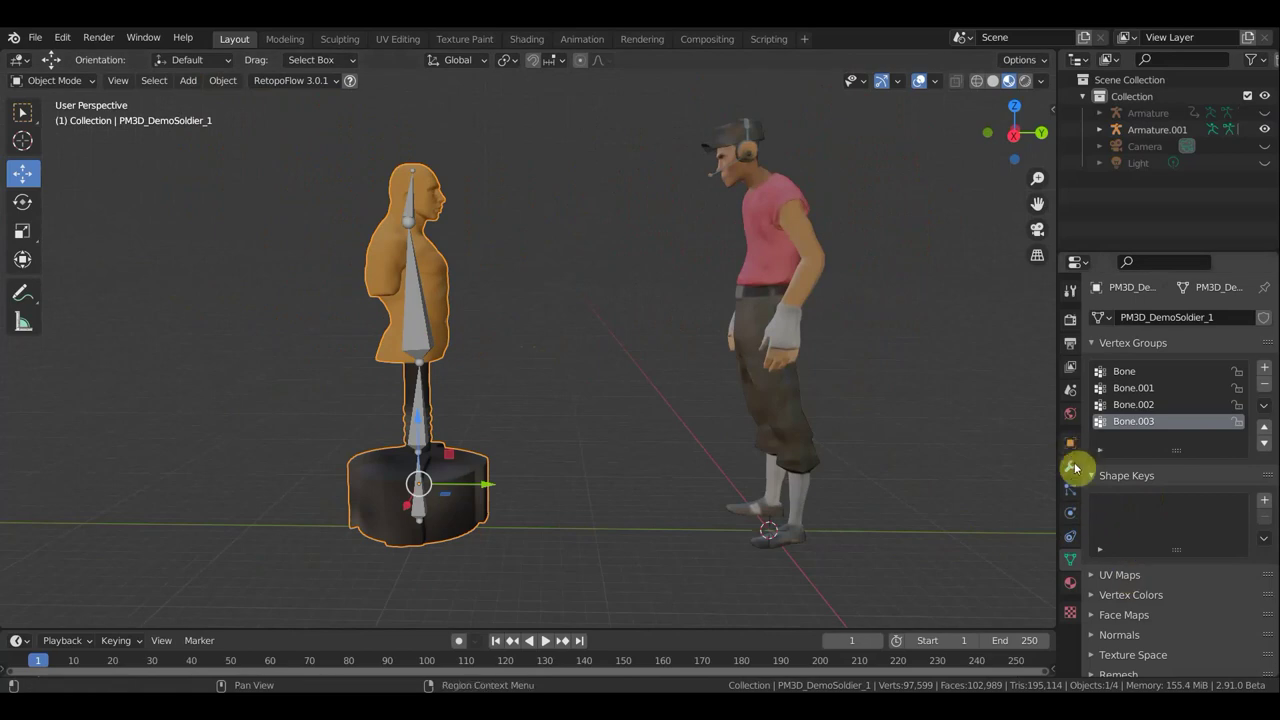
Add a Decimate modifier with ratio 0.2123 to the bust and apply it.
click(1070, 466)
click(1105, 317)
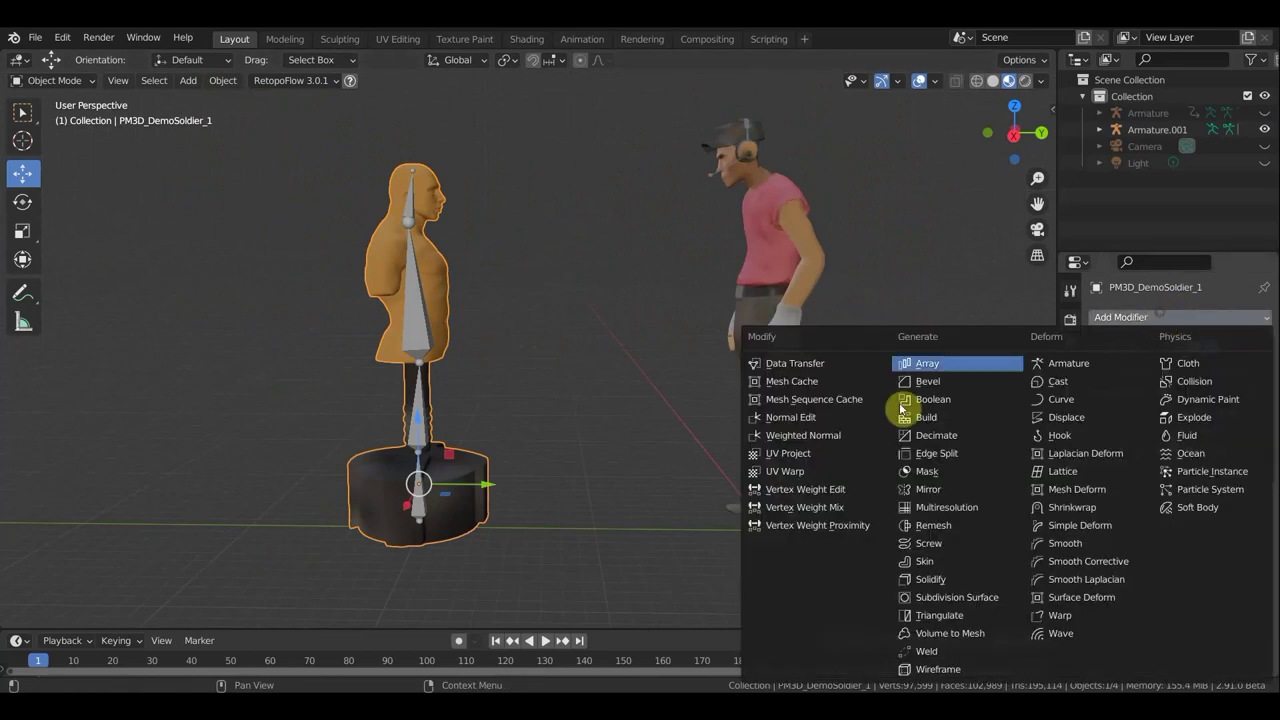
click(940, 435)
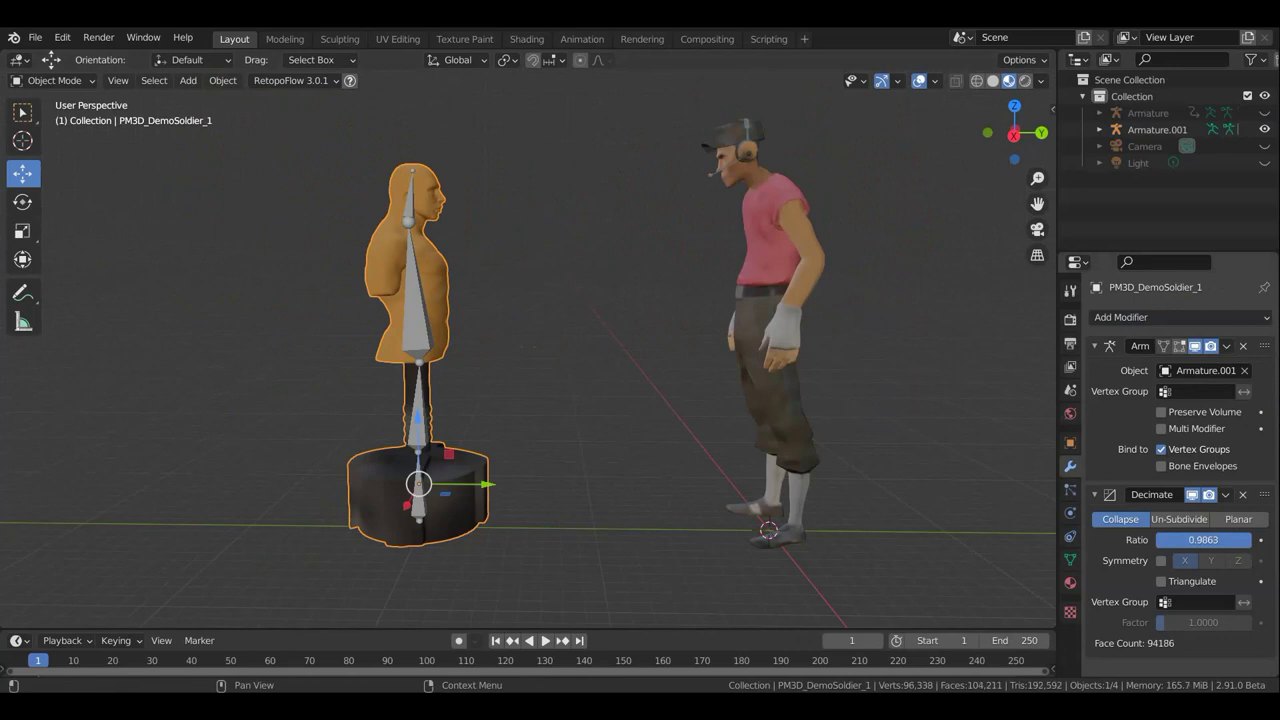
drag(1190, 540, 1110, 516)
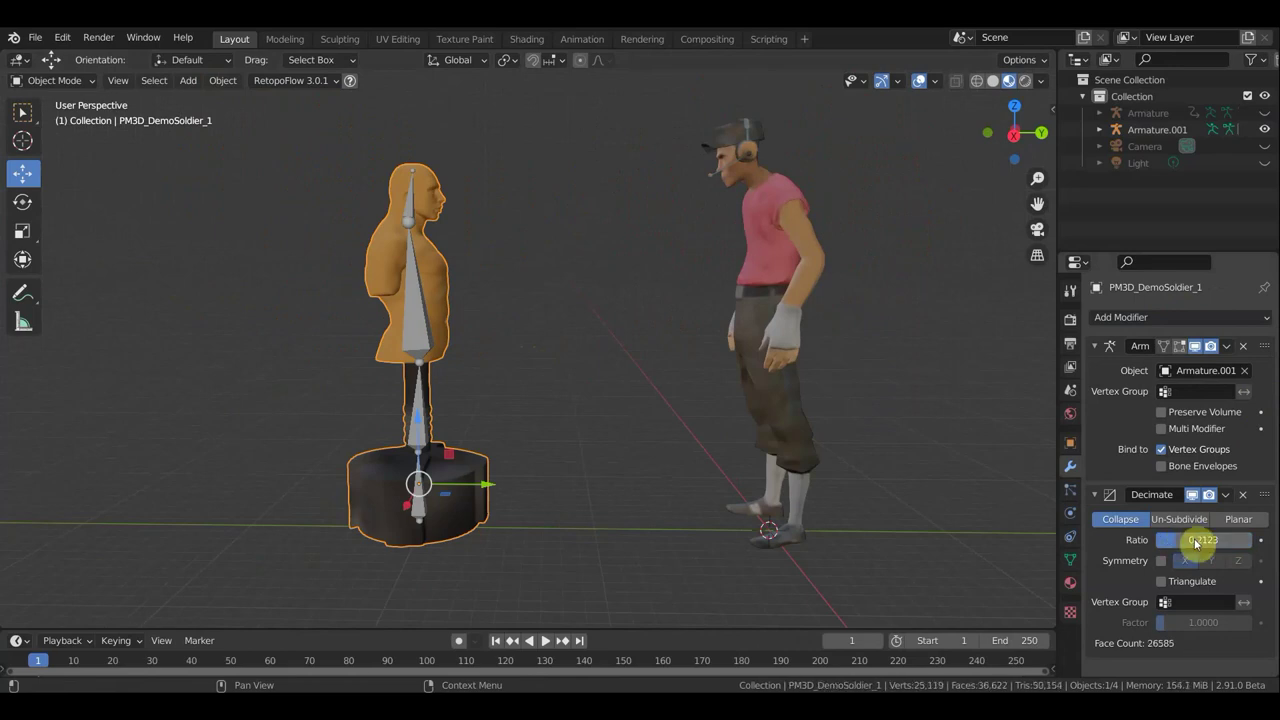
scroll(600, 416, up, 4)
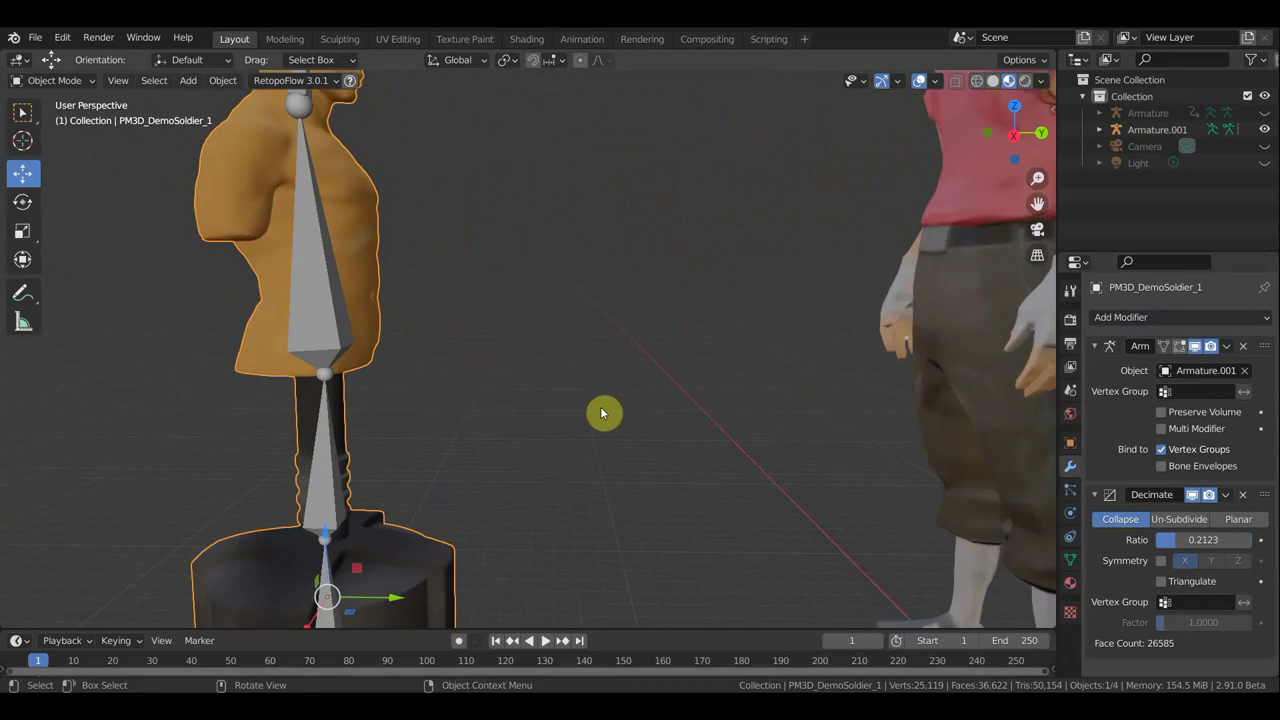
scroll(607, 406, down, 3)
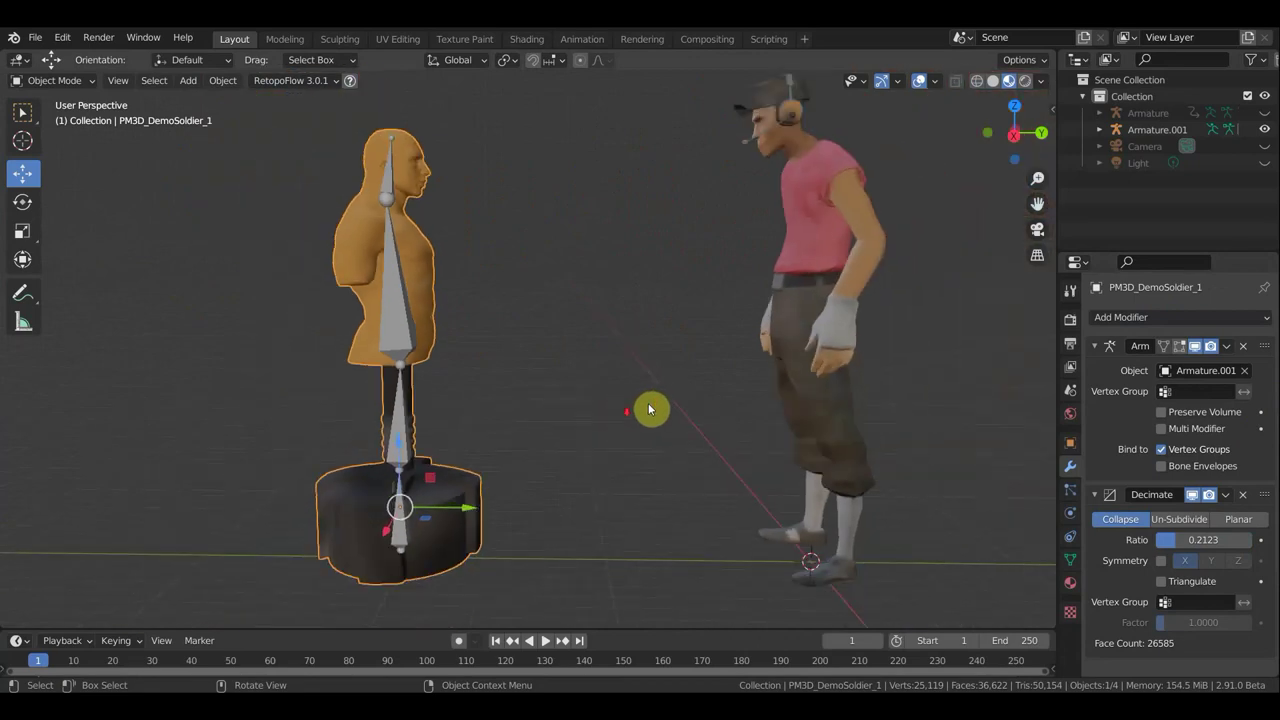
click(1226, 494)
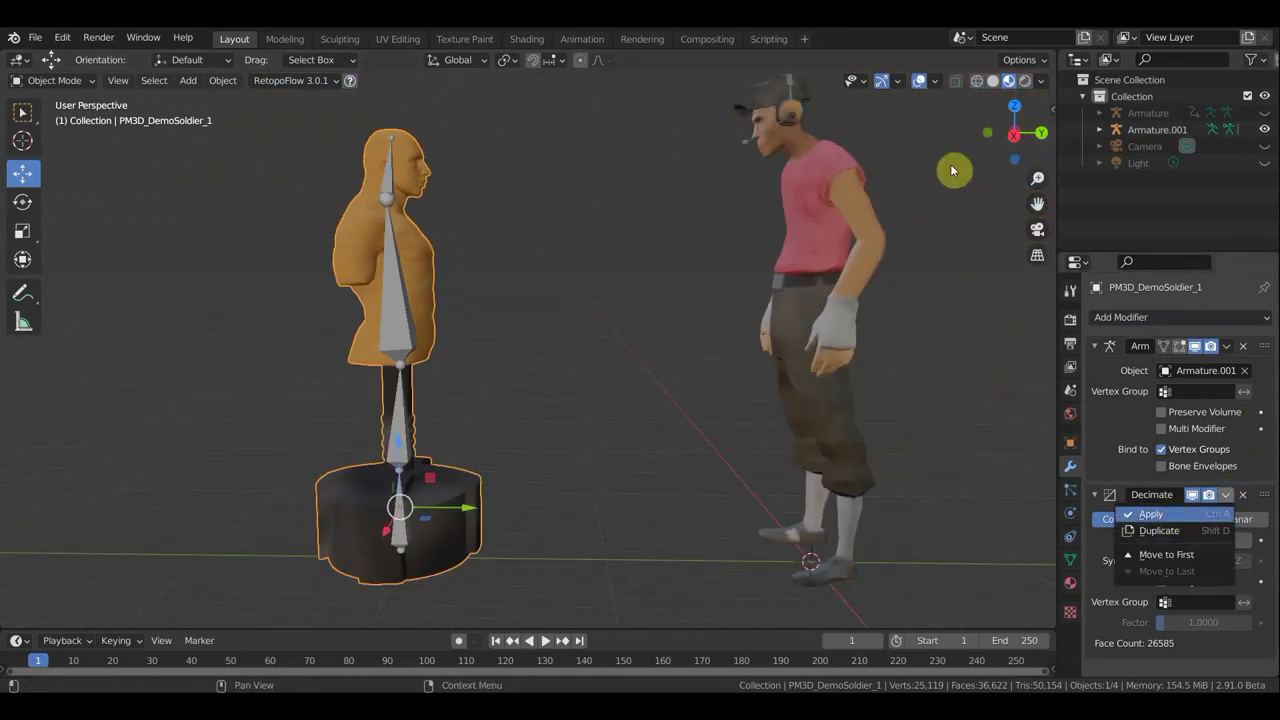
key(ctrl+a)
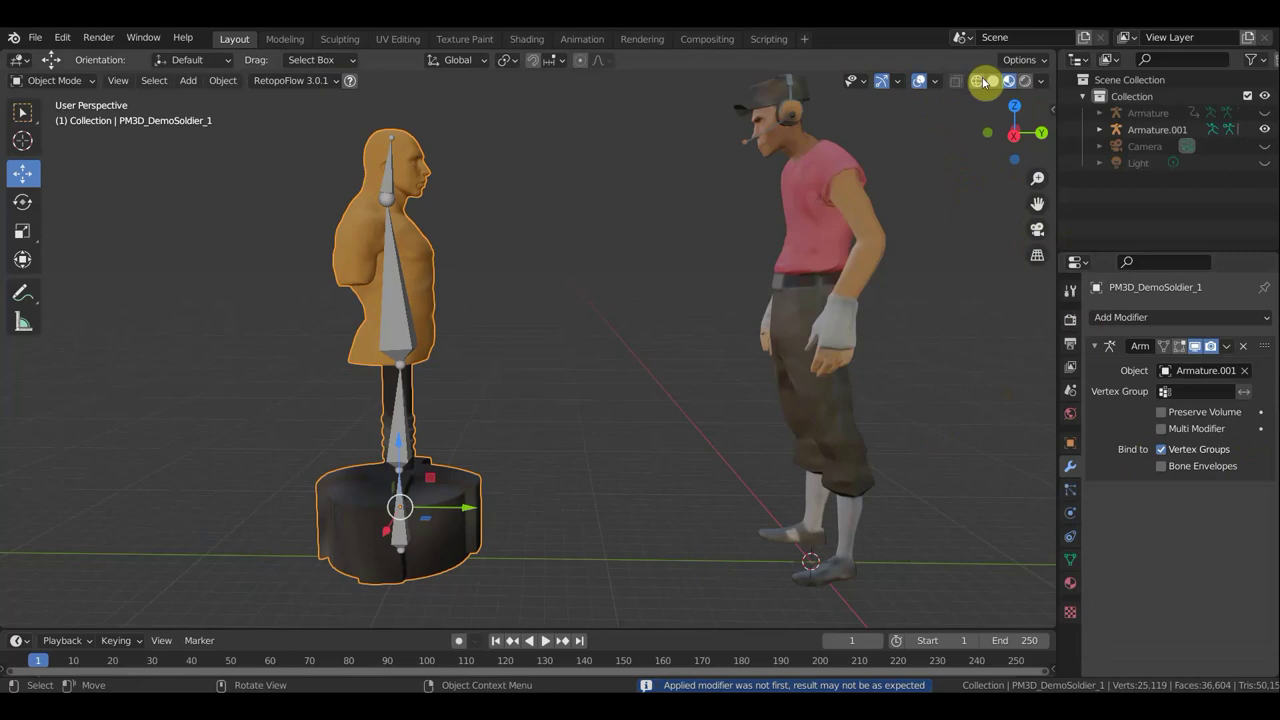
Check the decimated bust in Wireframe and Solid shading, return to Material Preview, and select Armature.001.
click(975, 82)
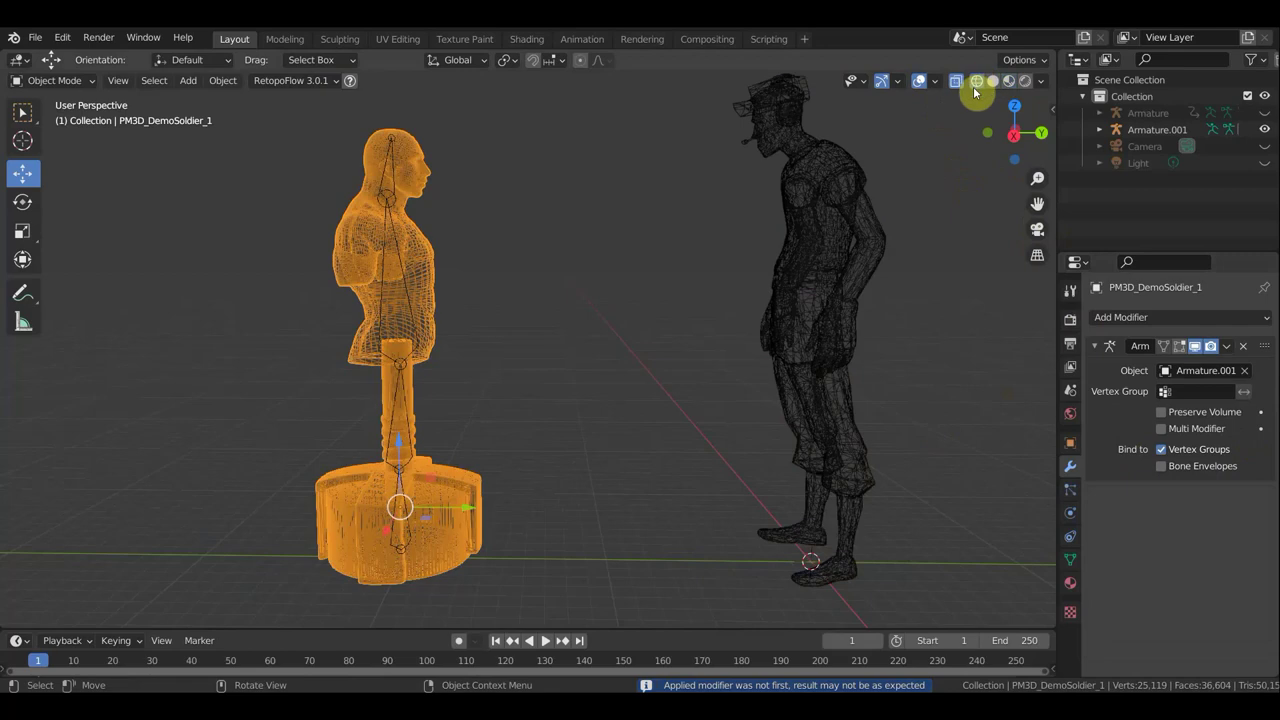
click(995, 82)
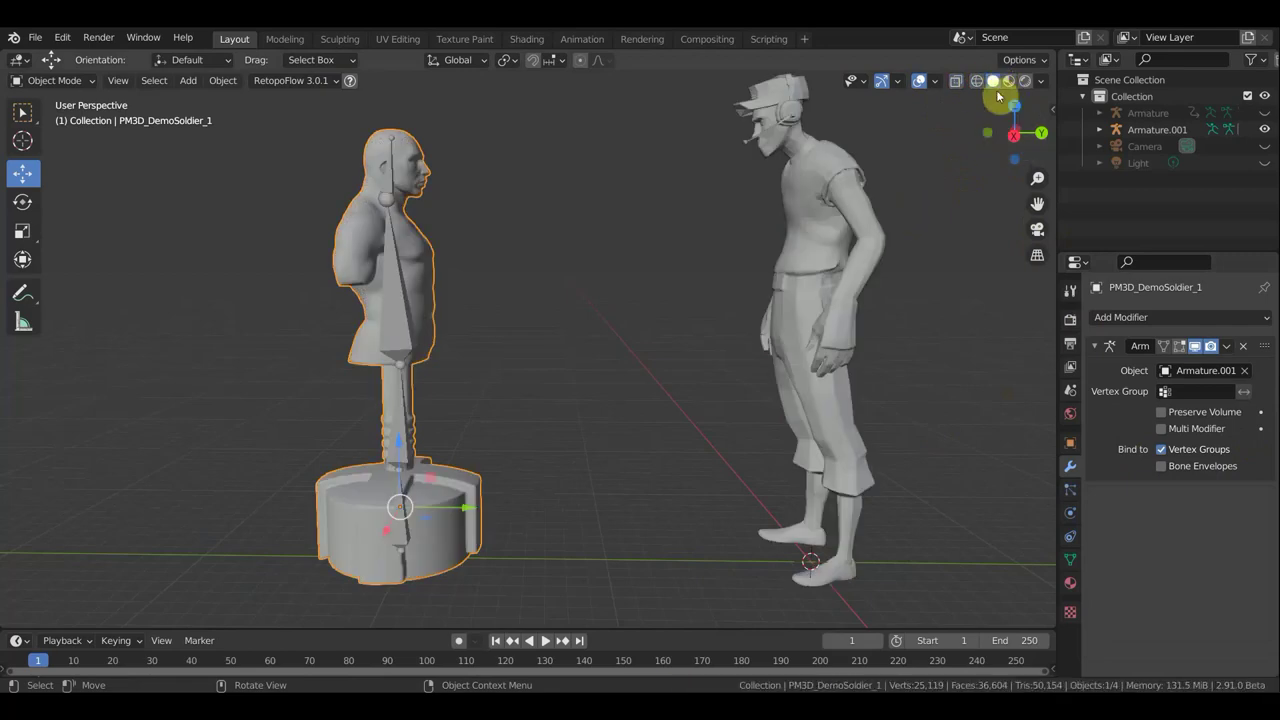
click(1009, 81)
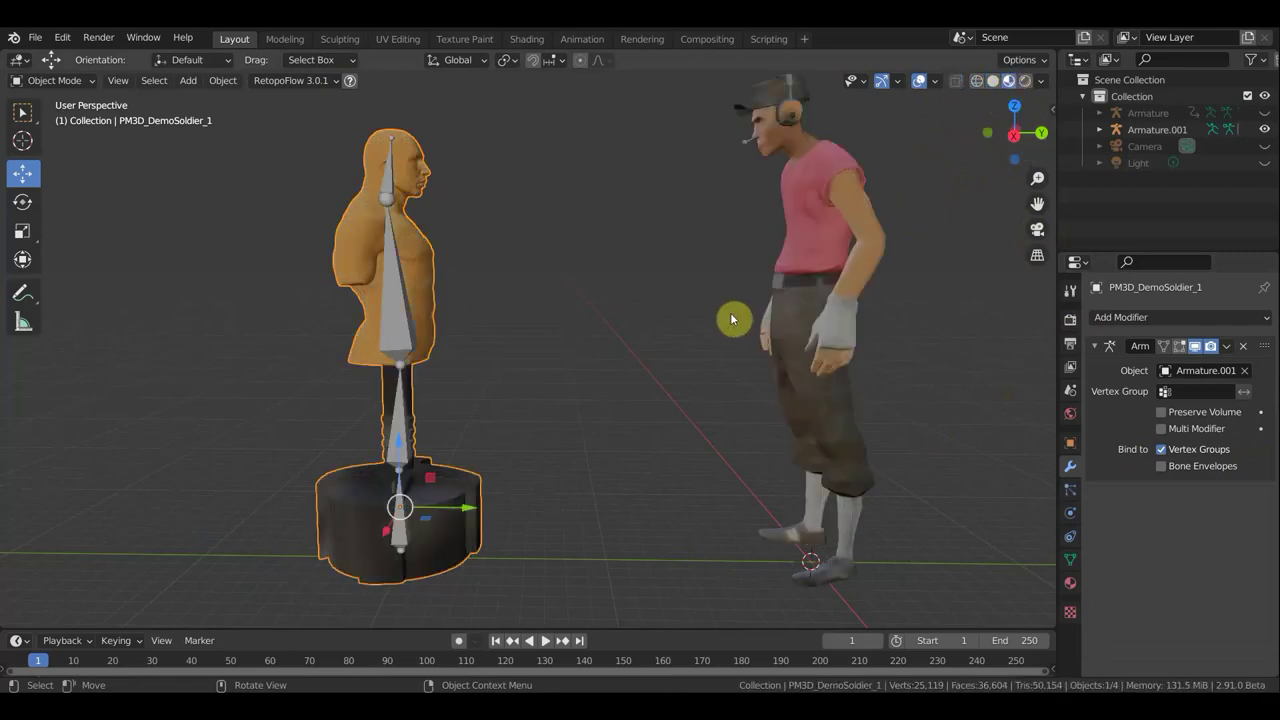
scroll(722, 312, down, 1)
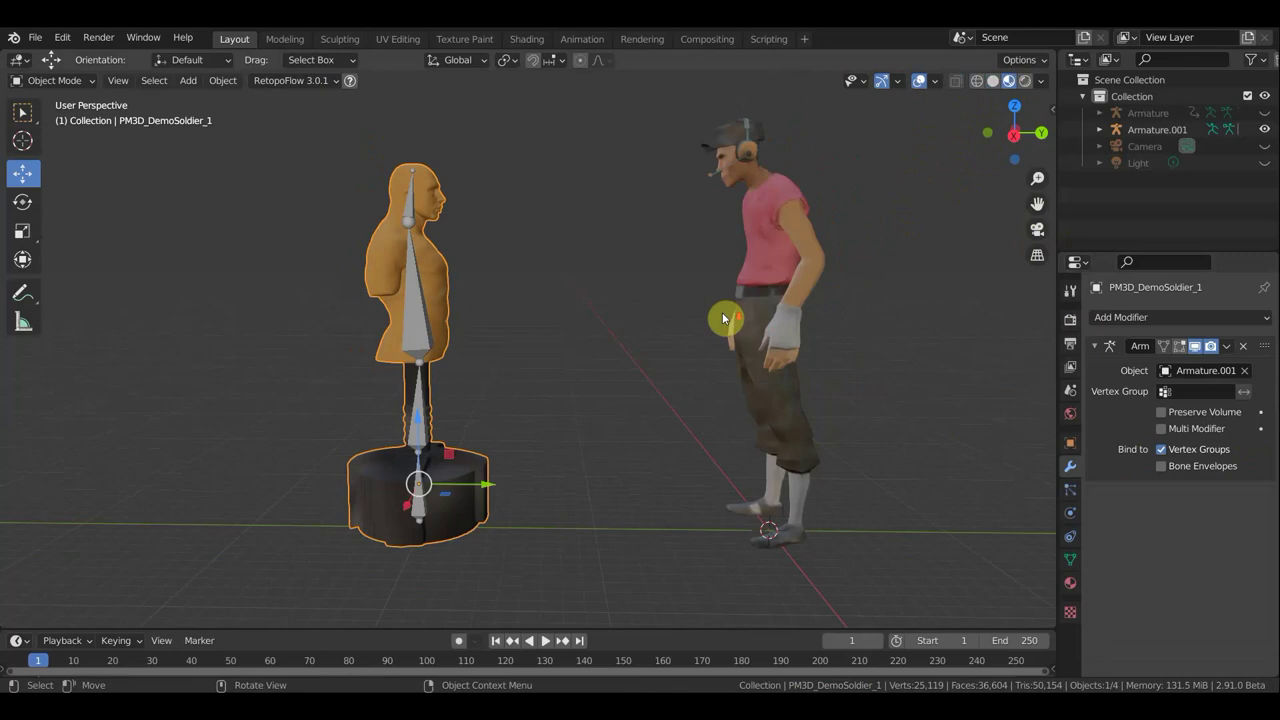
click(411, 298)
Put Armature.001 into Pose Mode and view the characters from the right side.
click(62, 80)
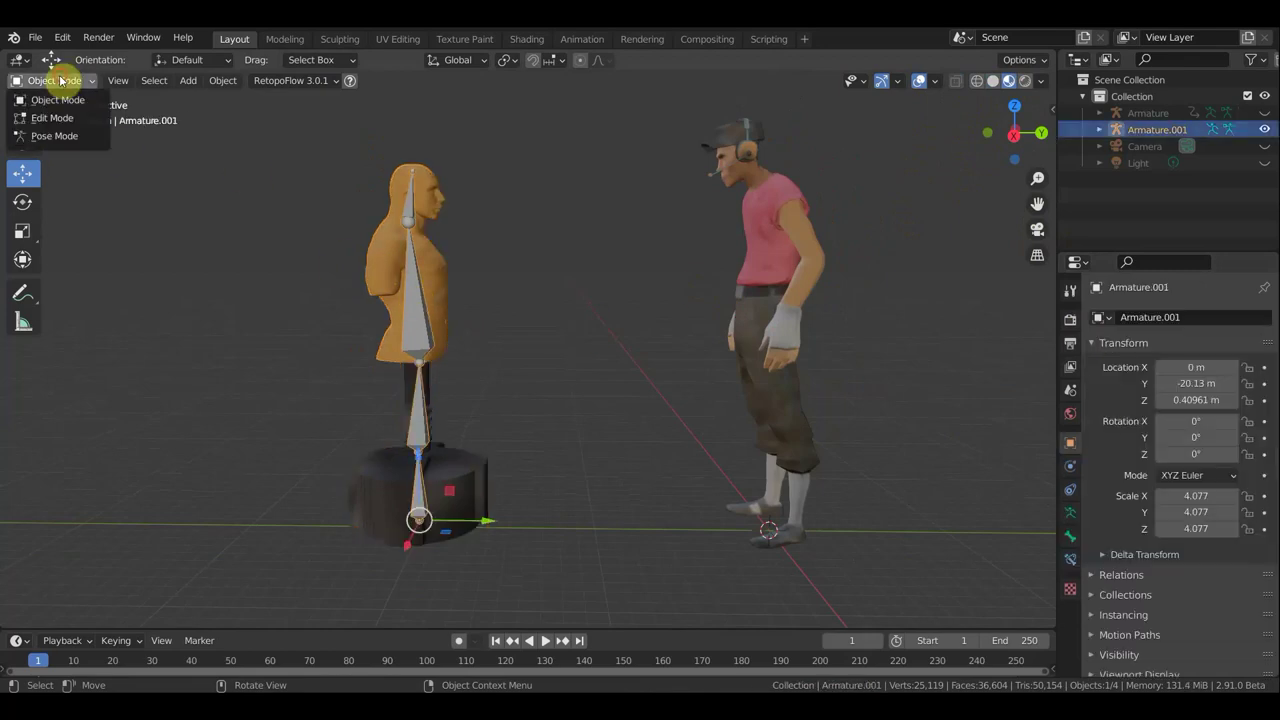
click(54, 136)
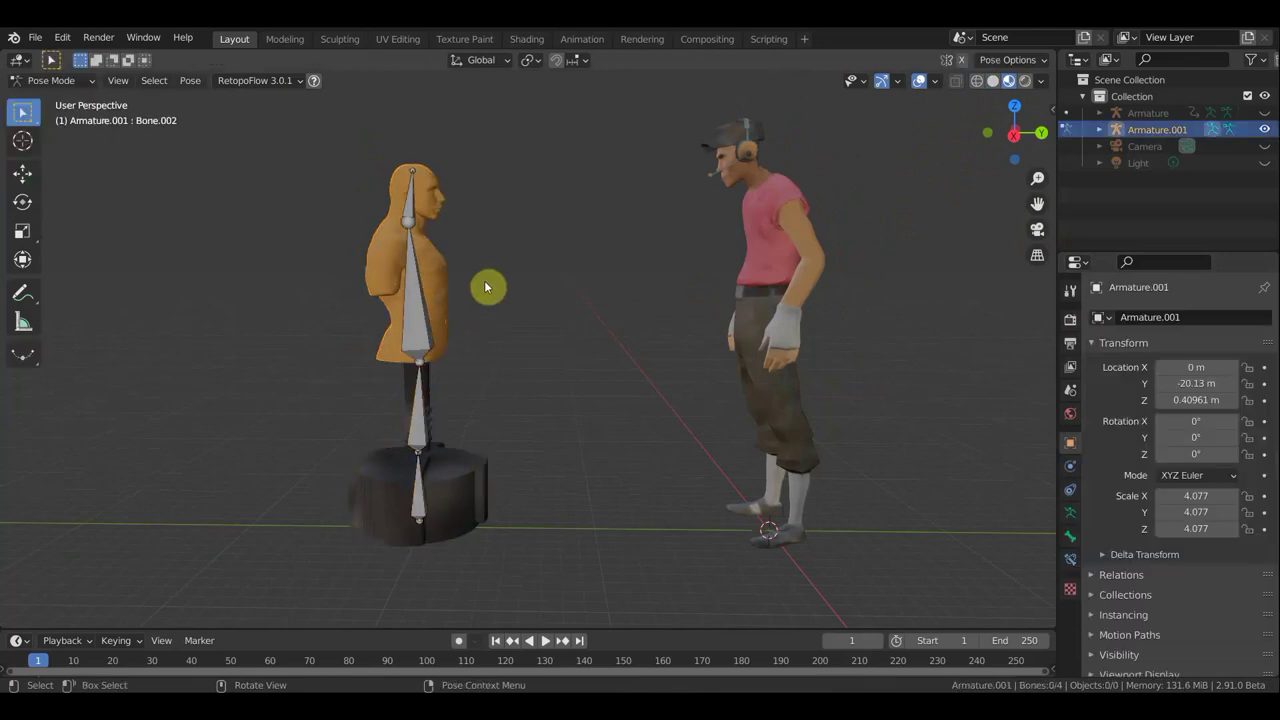
key(KP_1)
key(KP_3)
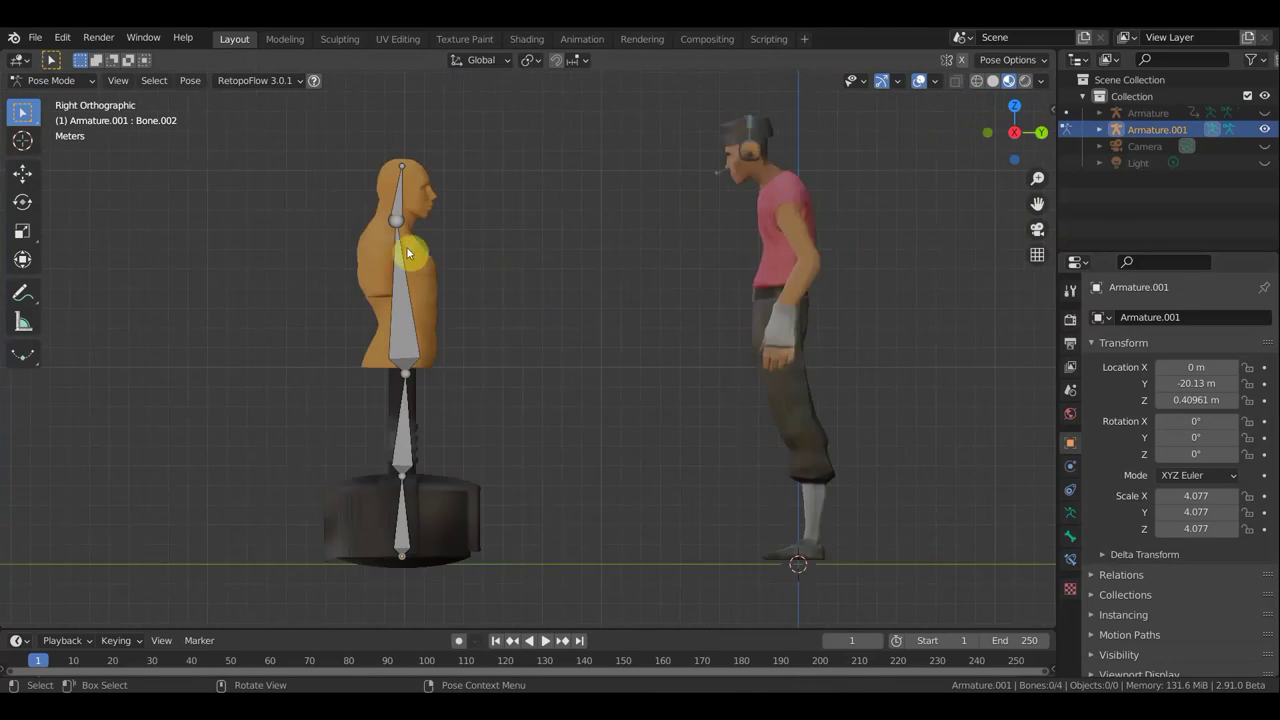
Test-rotate the torso bone and the lower bone Bone.001 to check the bust's deformation.
key(r)
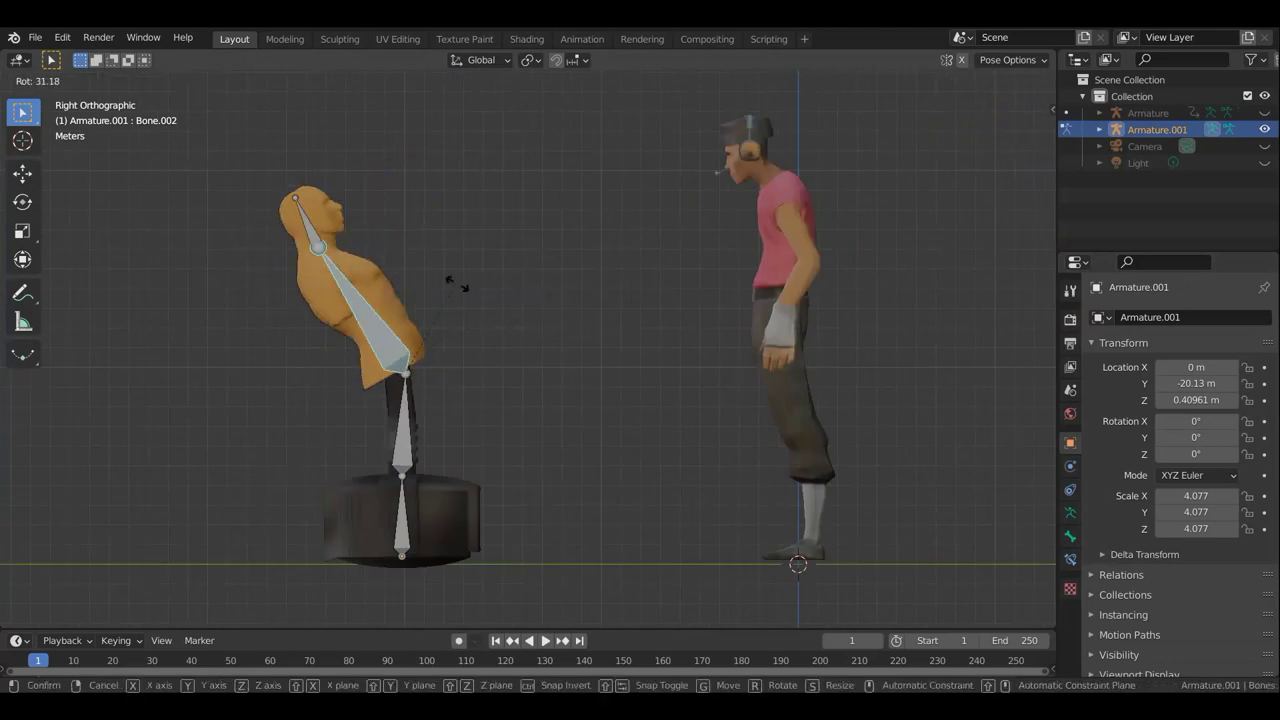
click(519, 313)
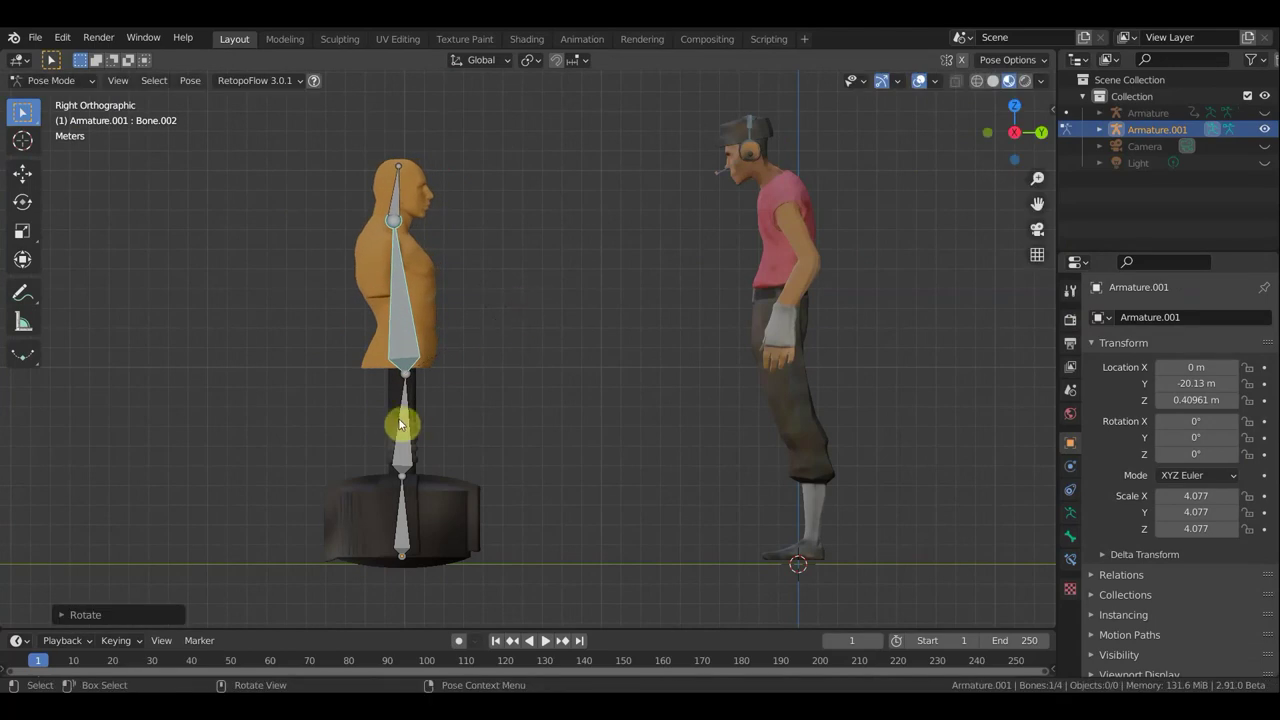
click(408, 430)
key(r)
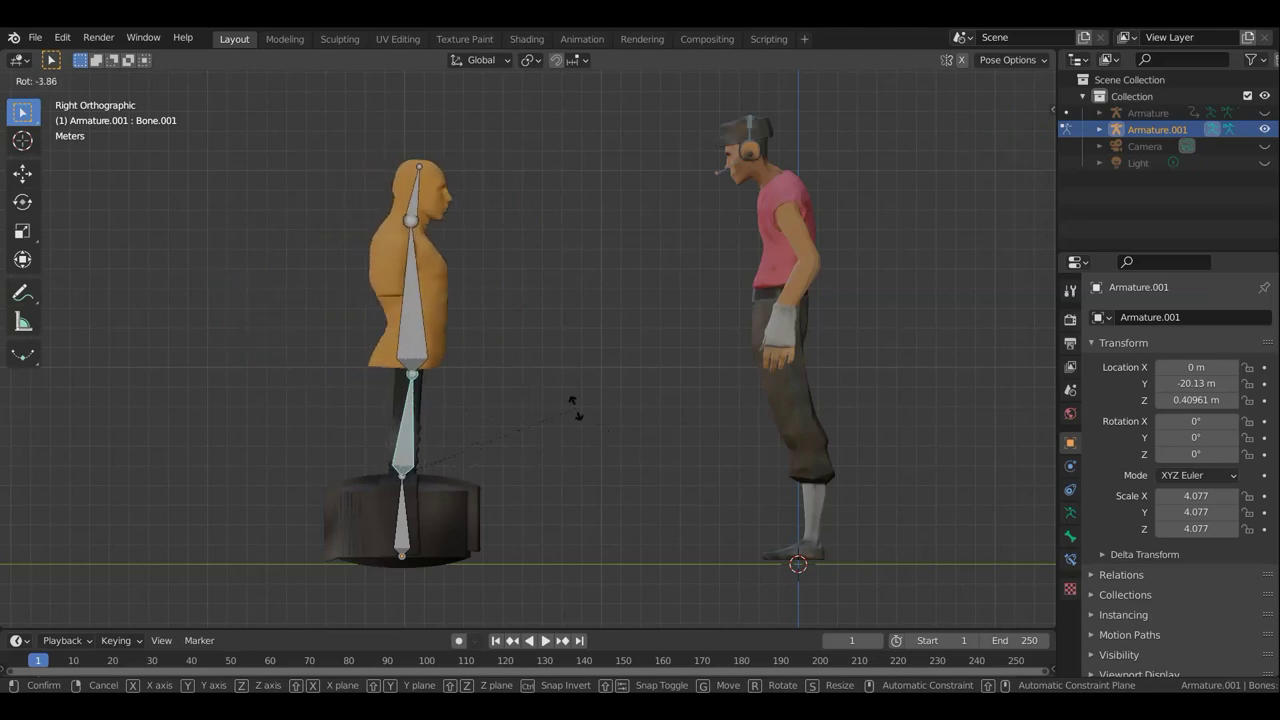
click(557, 400)
Tilt the head bone Bone.003, then undo the last two rotations so the bust stands upright.
click(387, 195)
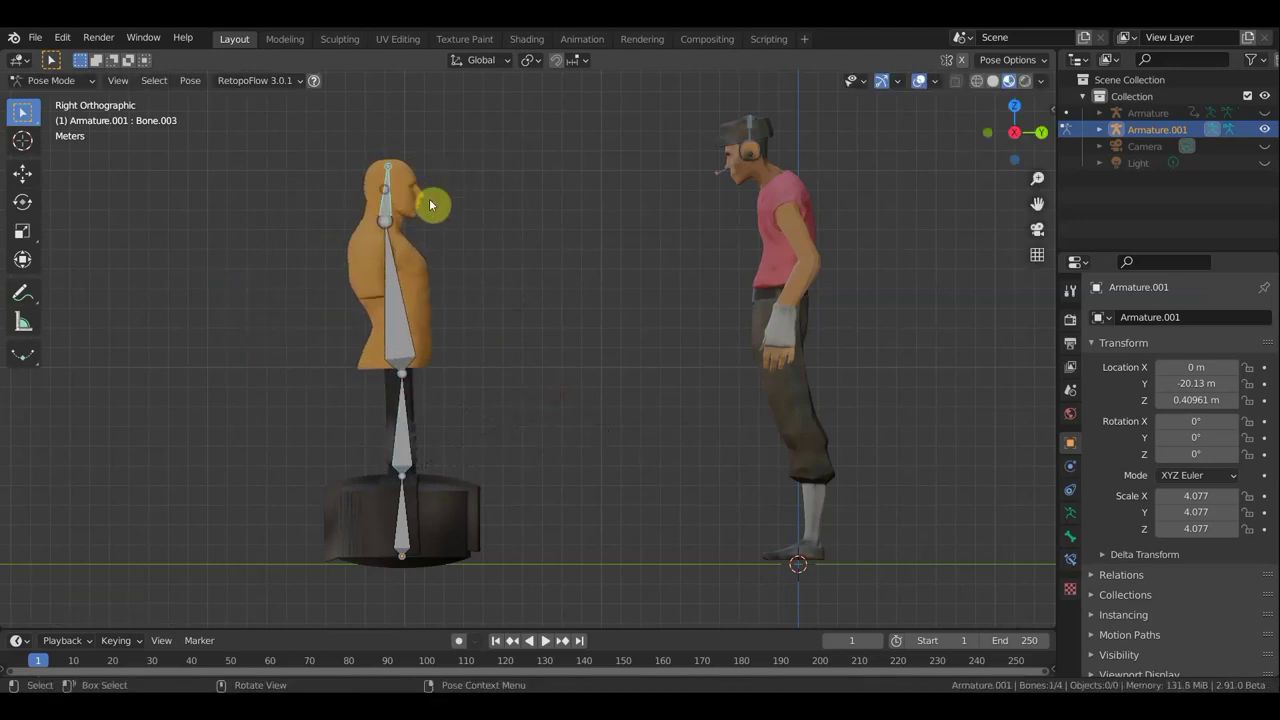
key(r)
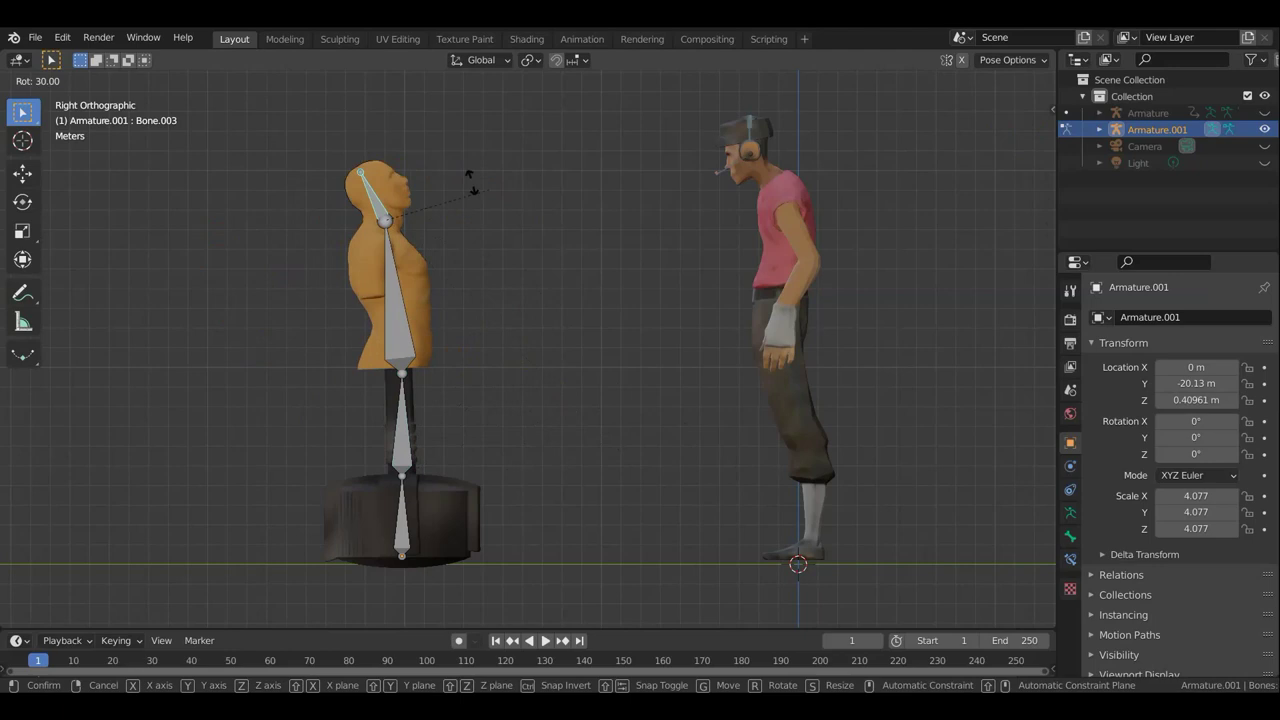
click(462, 245)
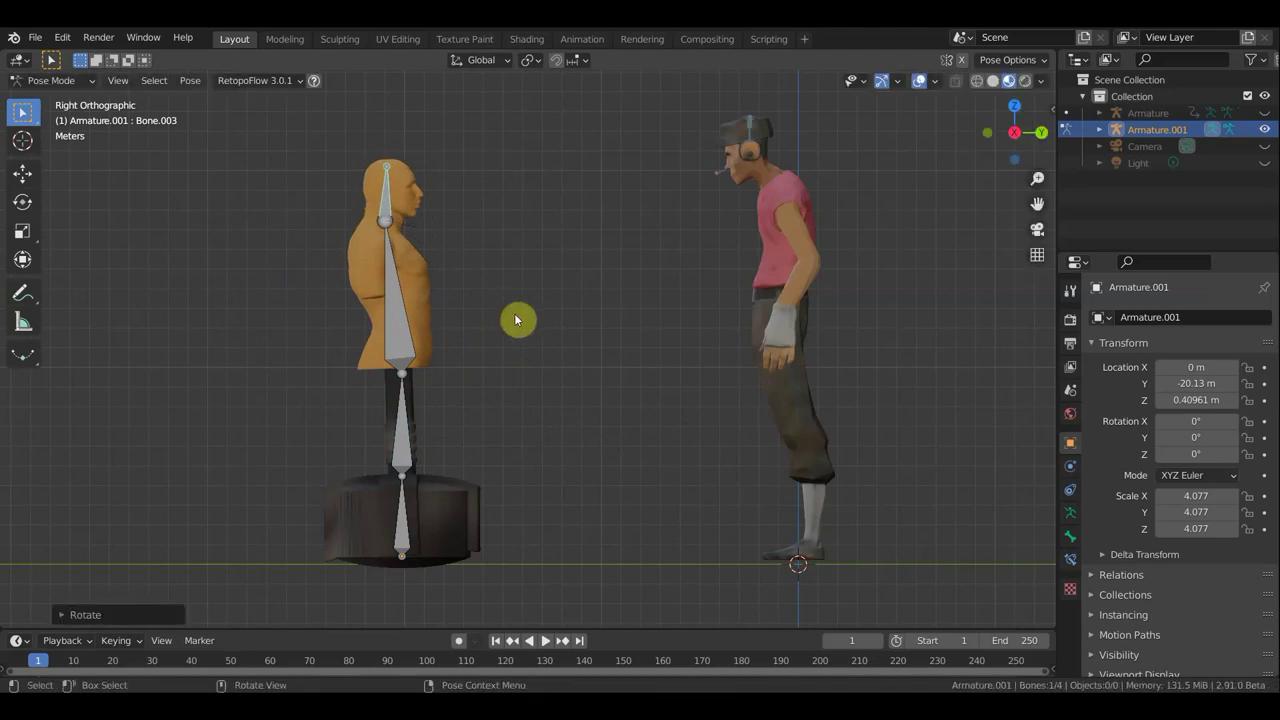
key(ctrl+z)
key(ctrl+z)
key(ctrl+z)
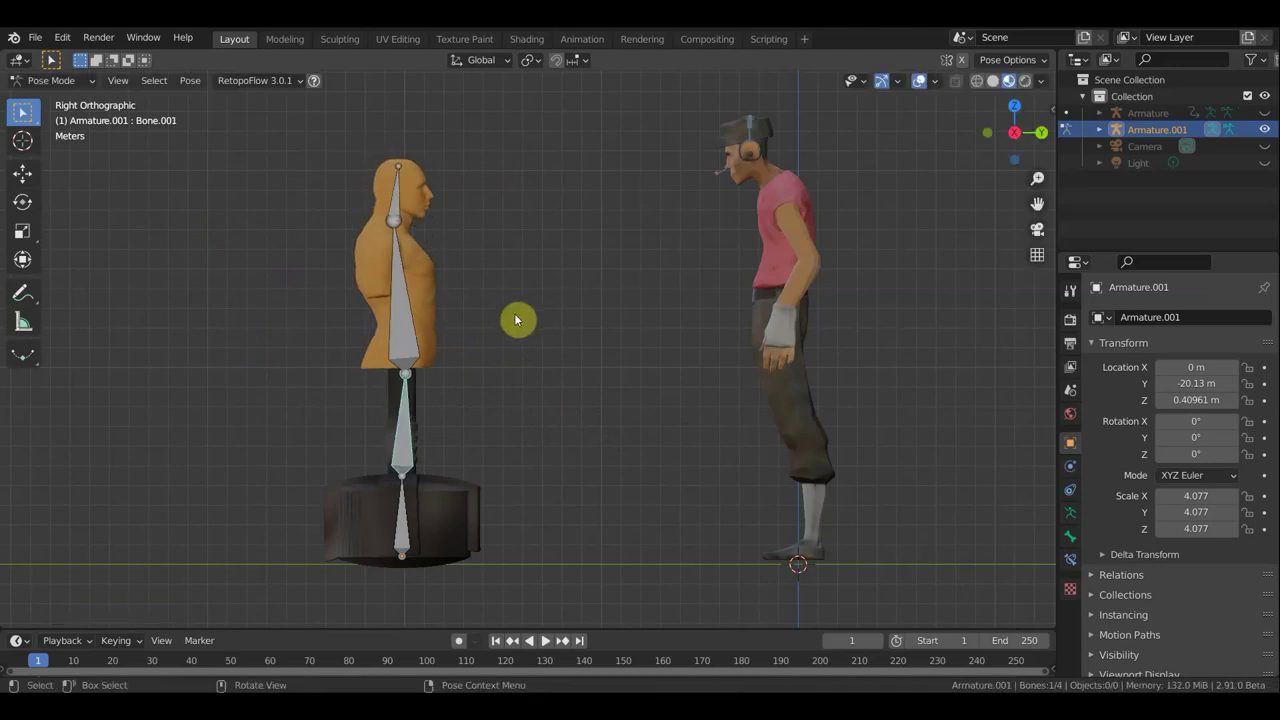
key(ctrl+z)
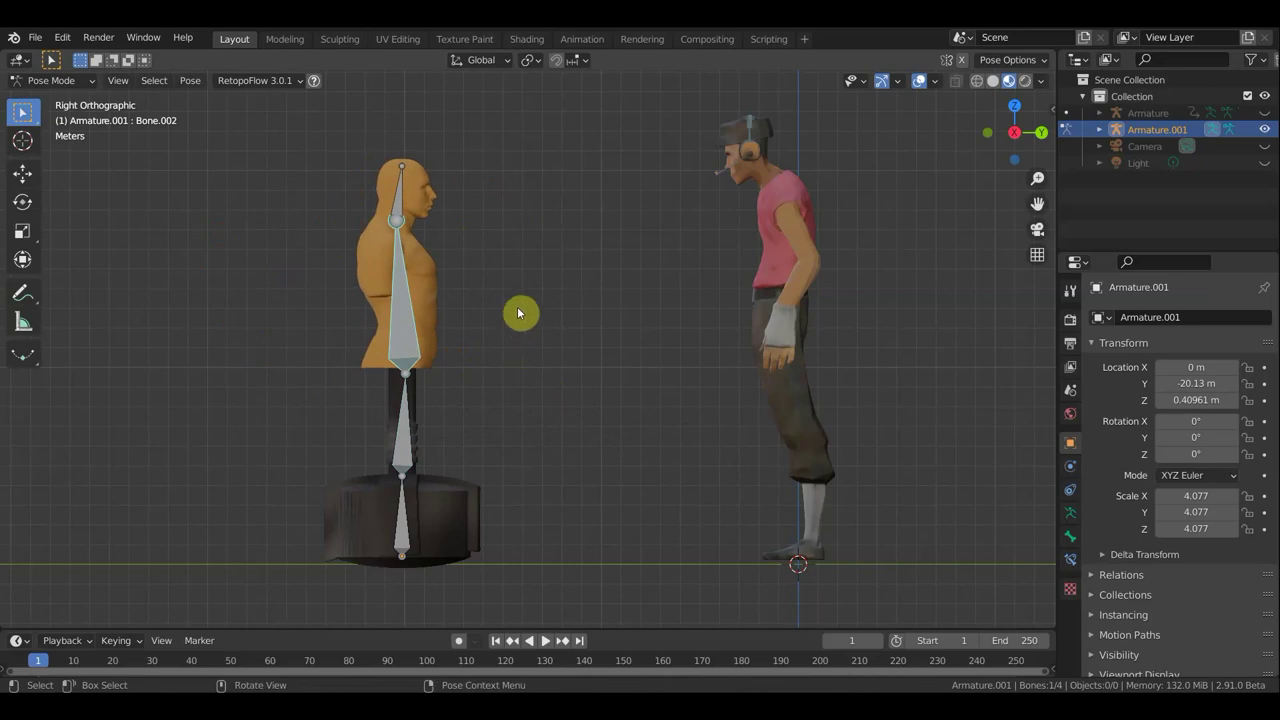
click(35, 37)
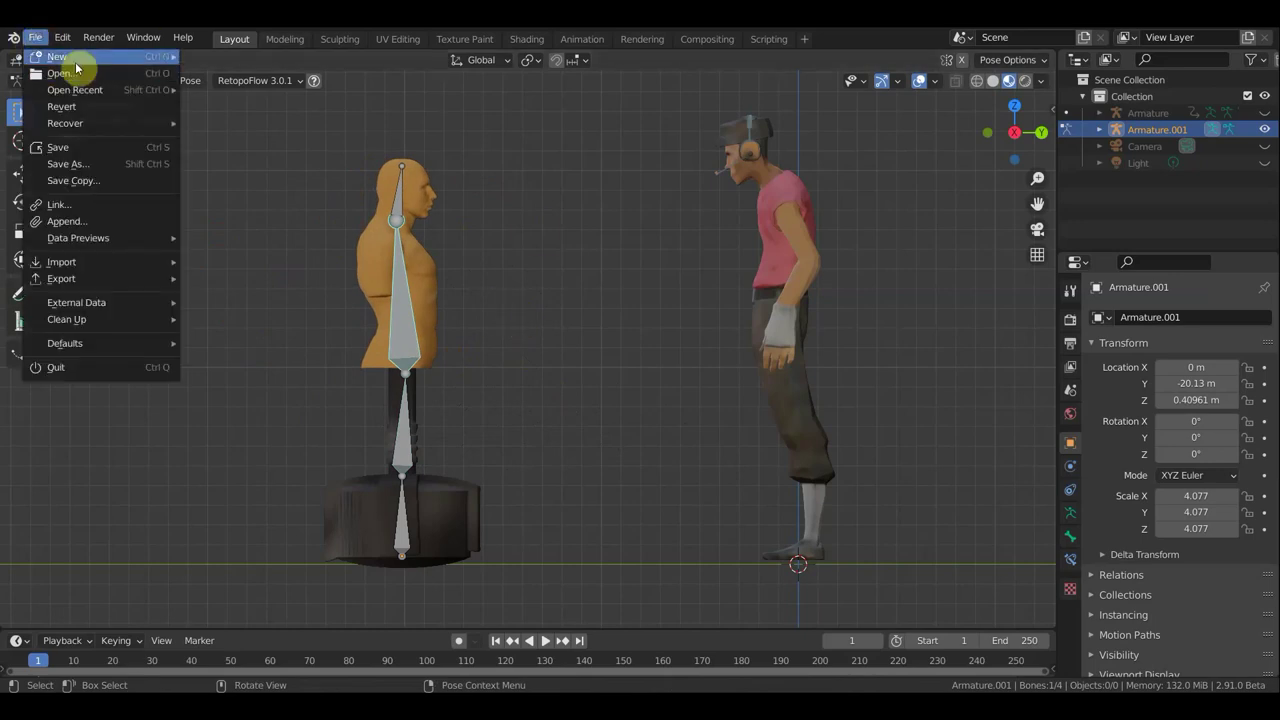
Revert to the saved file and orbit the view around the bust on its stand and the soldier.
click(62, 106)
middle_drag(782, 305, 915, 322)
scroll(784, 316, up, 3)
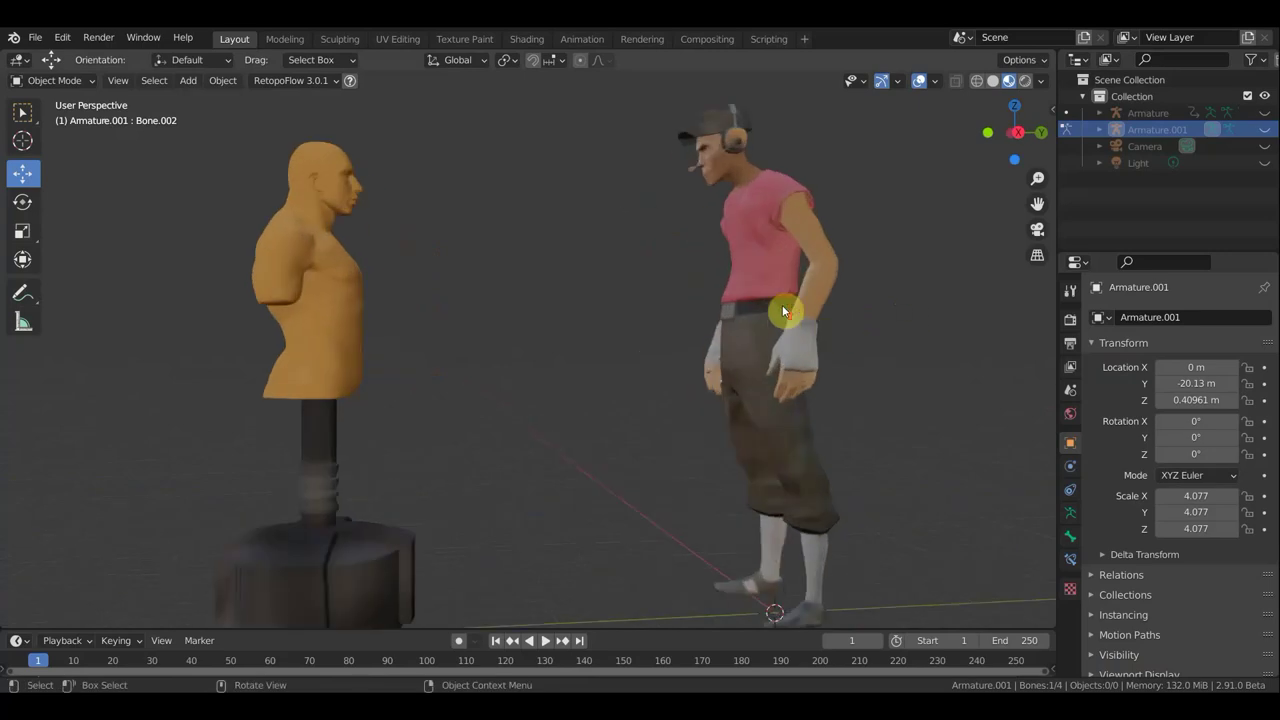
scroll(680, 289, down, 2)
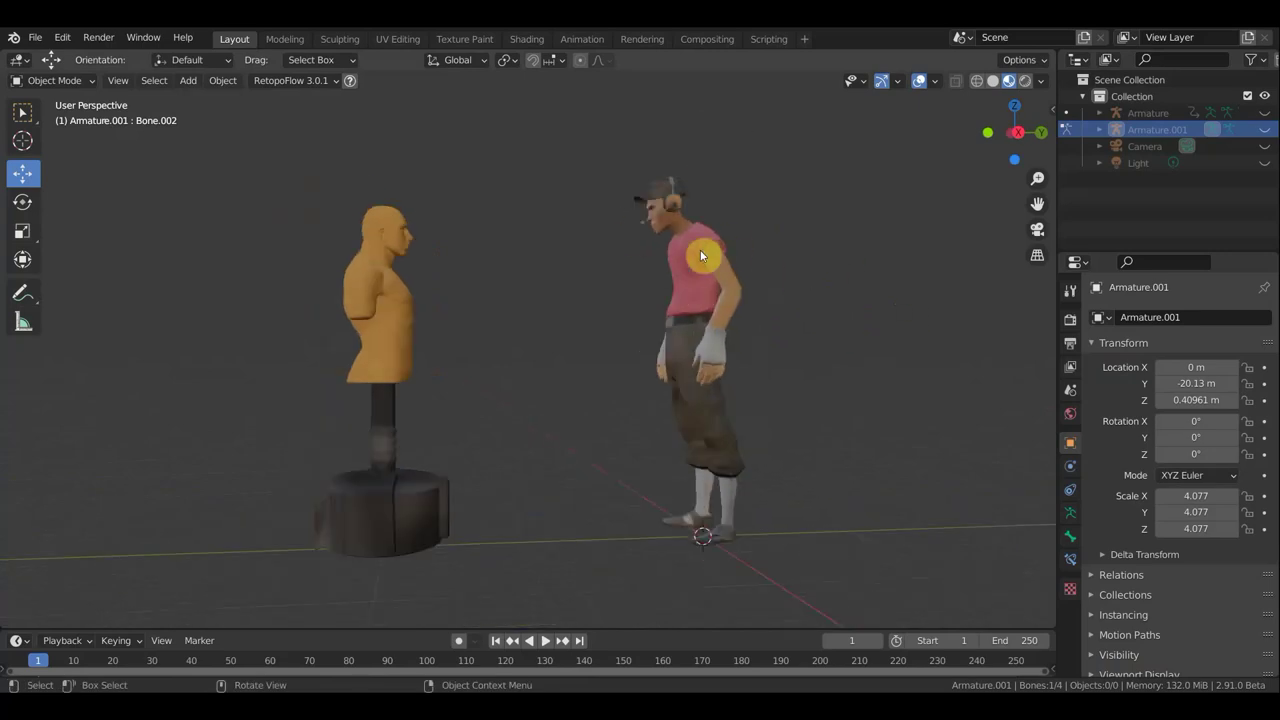
middle_drag(800, 279, 756, 280)
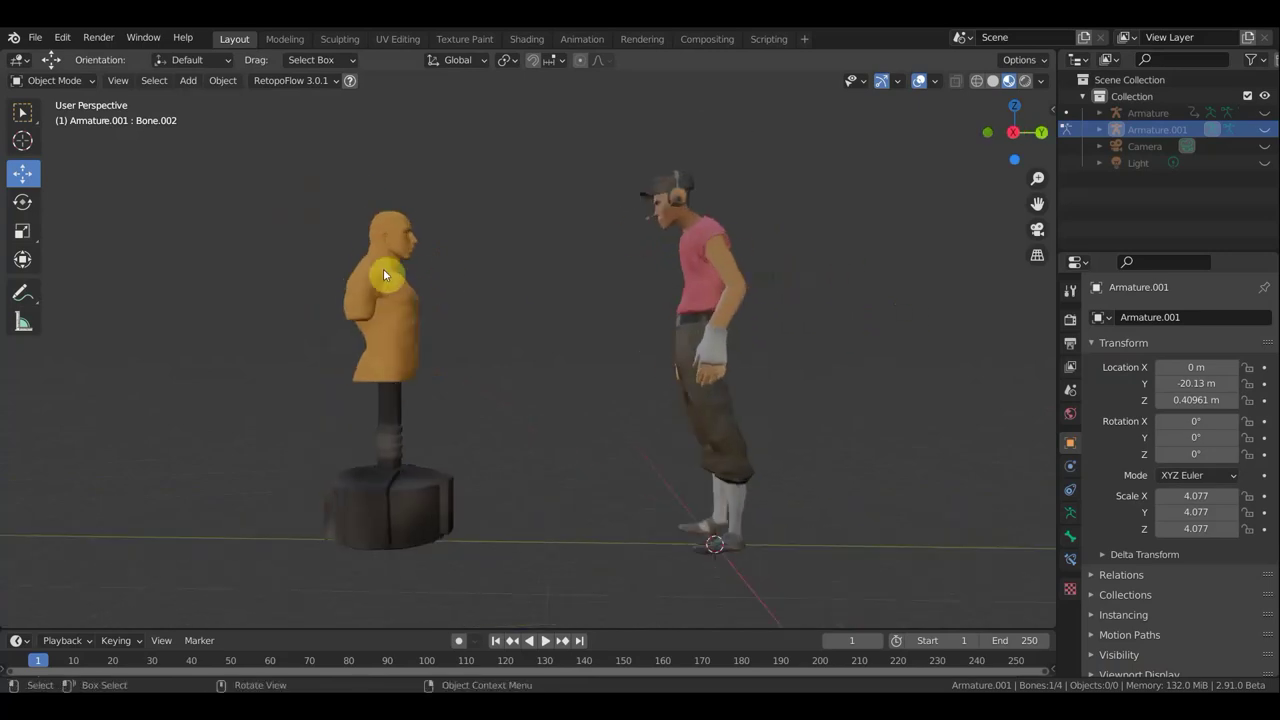
mouse_move(422, 287)
middle_down()
mouse_move(364, 338)
mouse_move(71, 380)
mouse_move(231, 373)
mouse_move(229, 358)
middle_up()
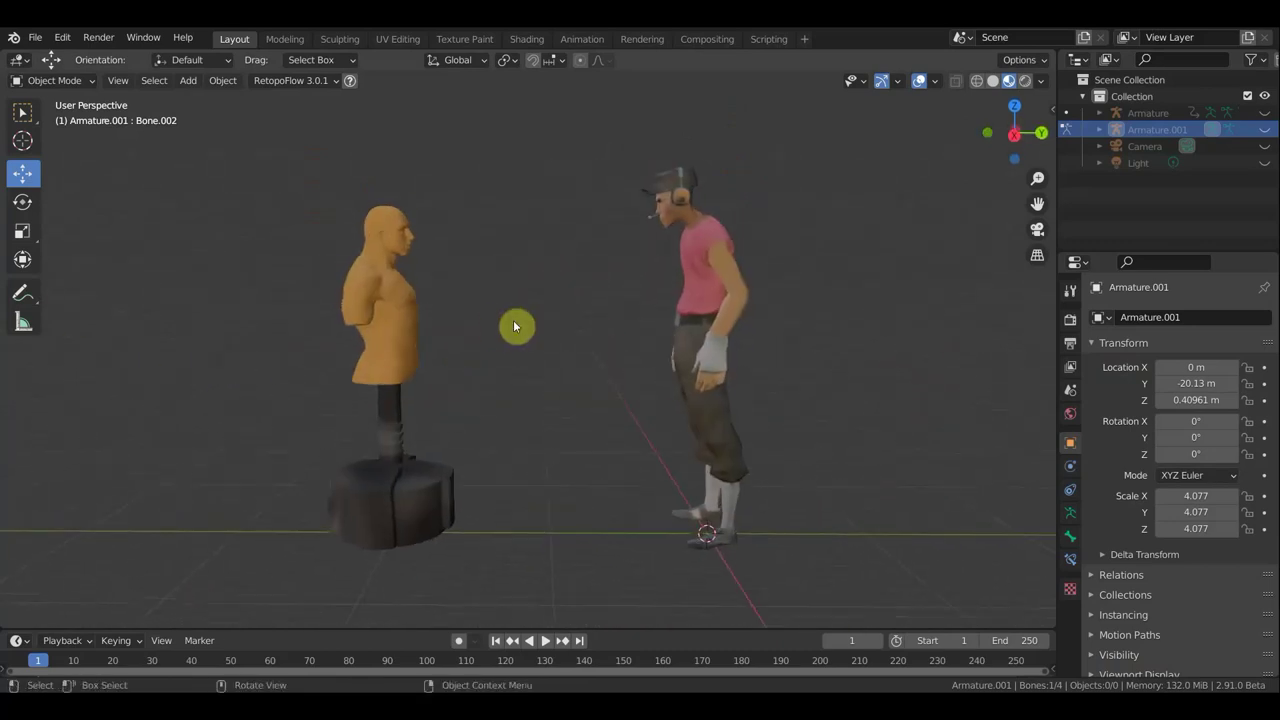